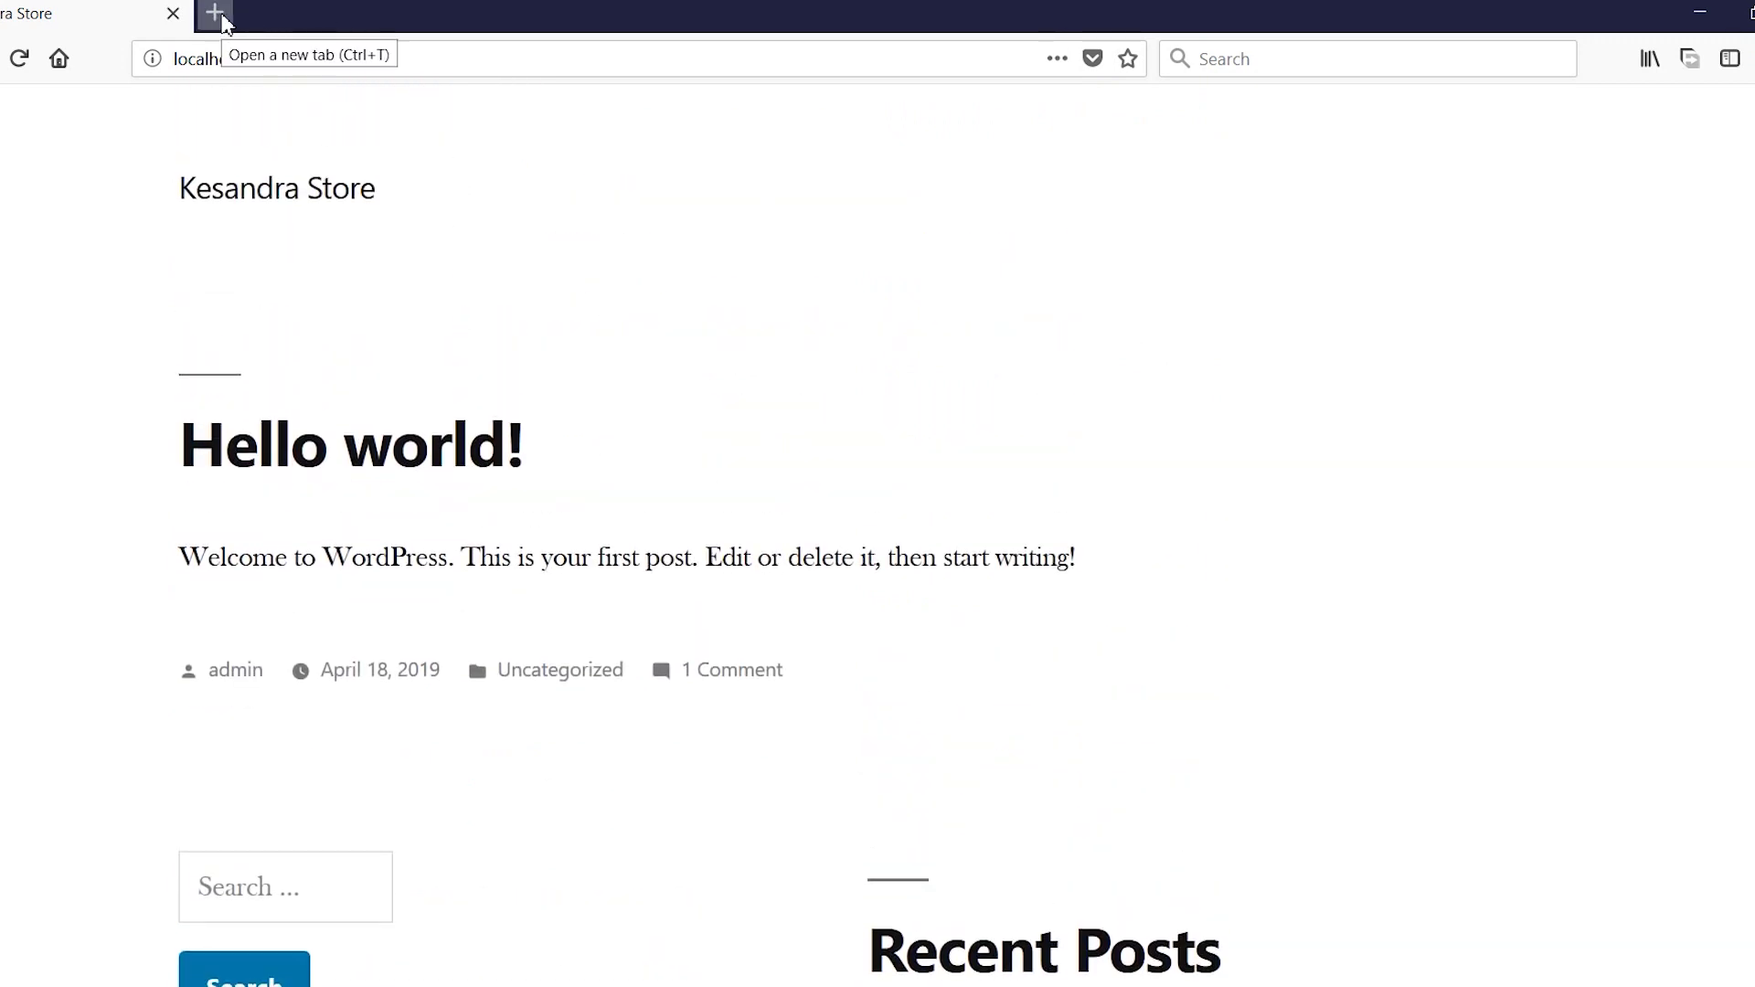
# Open the site's admin area at localhost:8080/kesandra/wp-admin in a new browser tab and move the Privacy Policy and Sample Page pages to the trash.
pyautogui.click(215, 14)
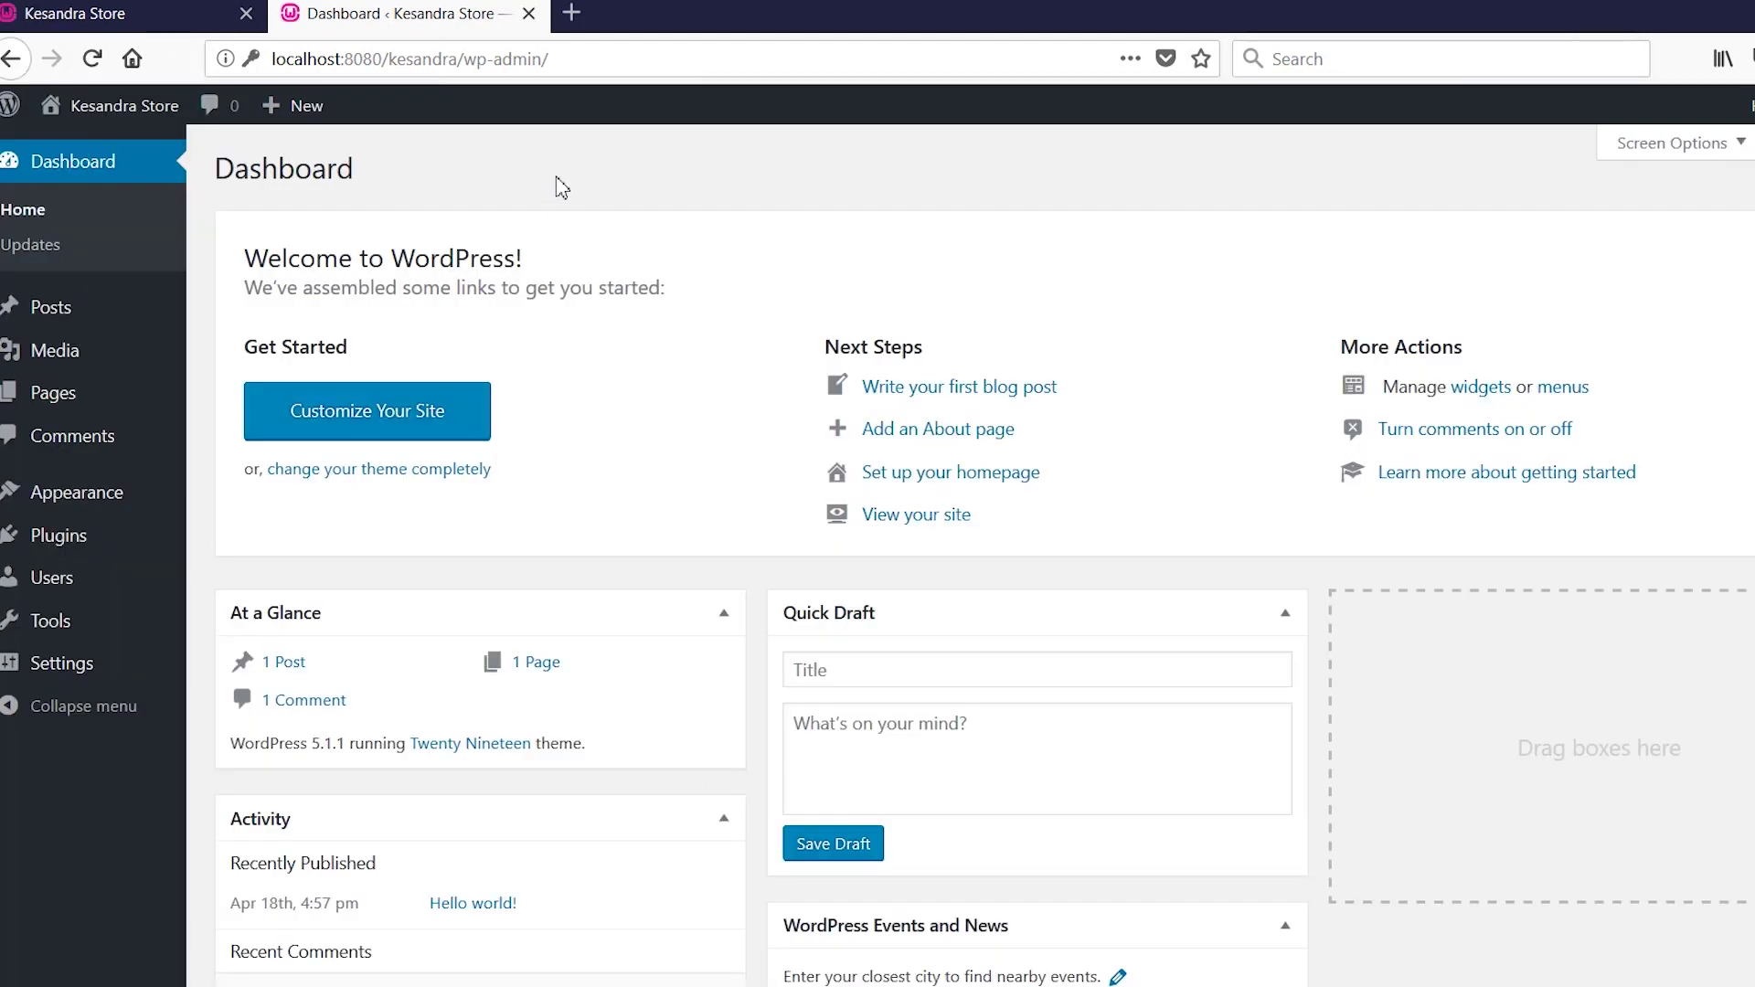
pyautogui.click(186, 410)
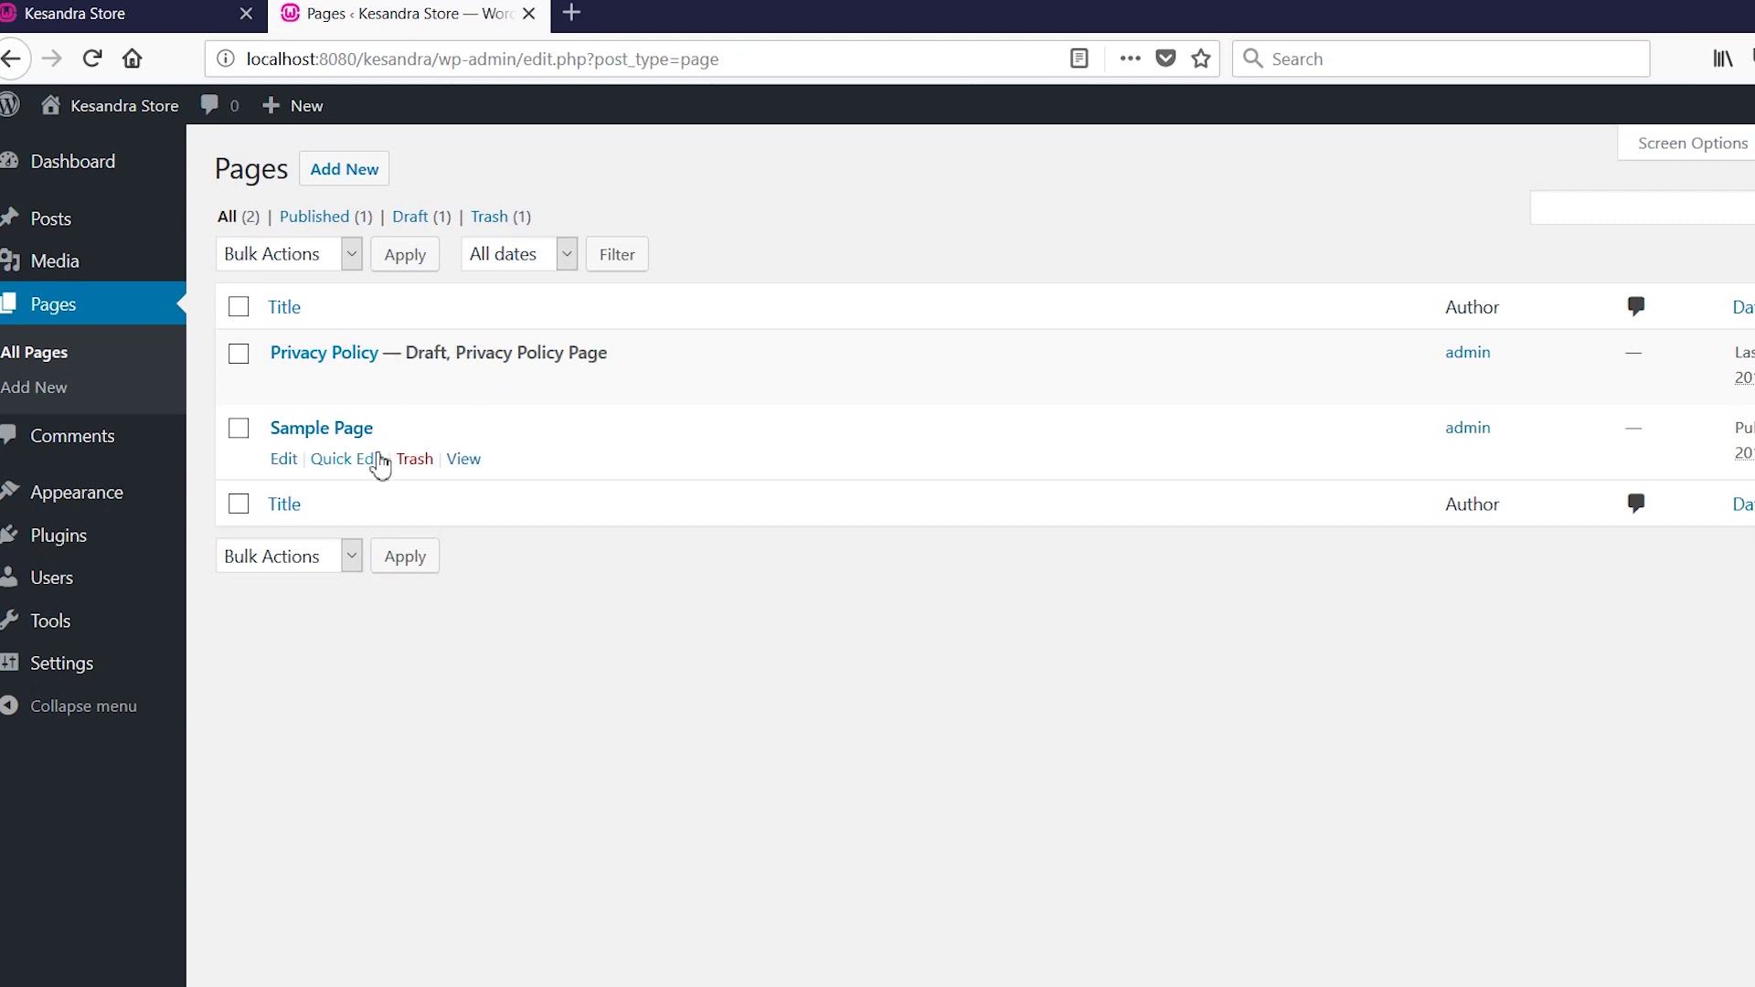
pyautogui.click(238, 354)
pyautogui.click(239, 428)
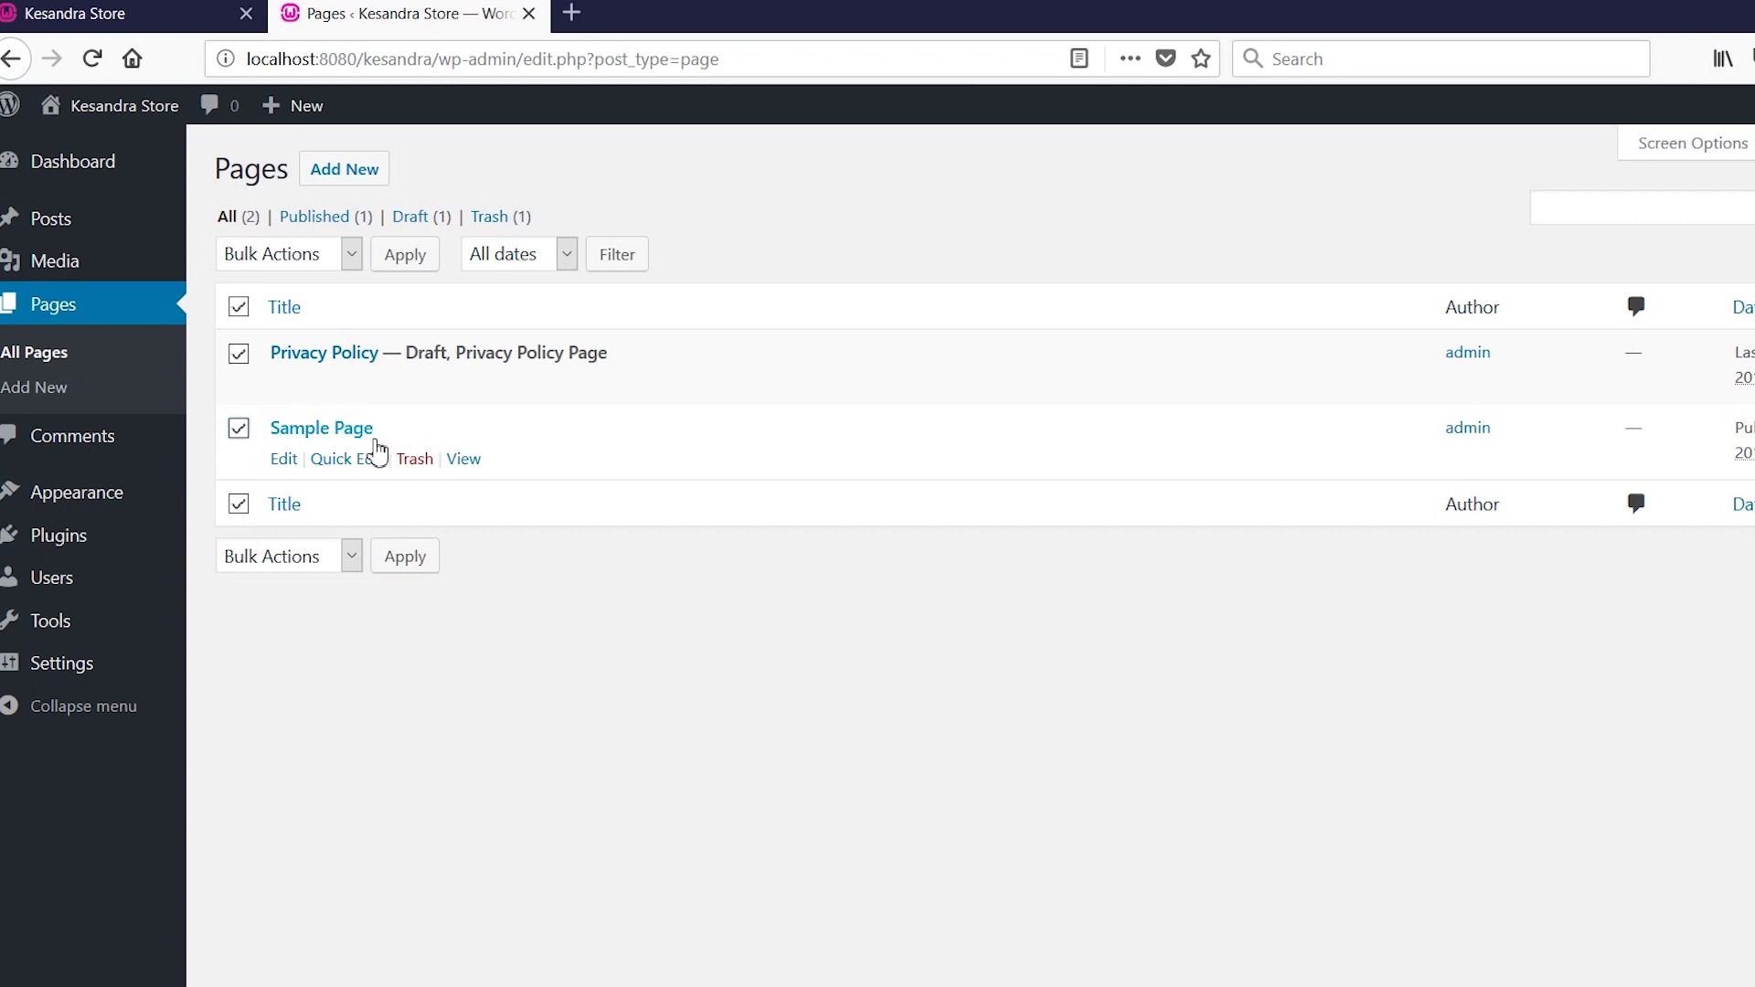
pyautogui.click(352, 254)
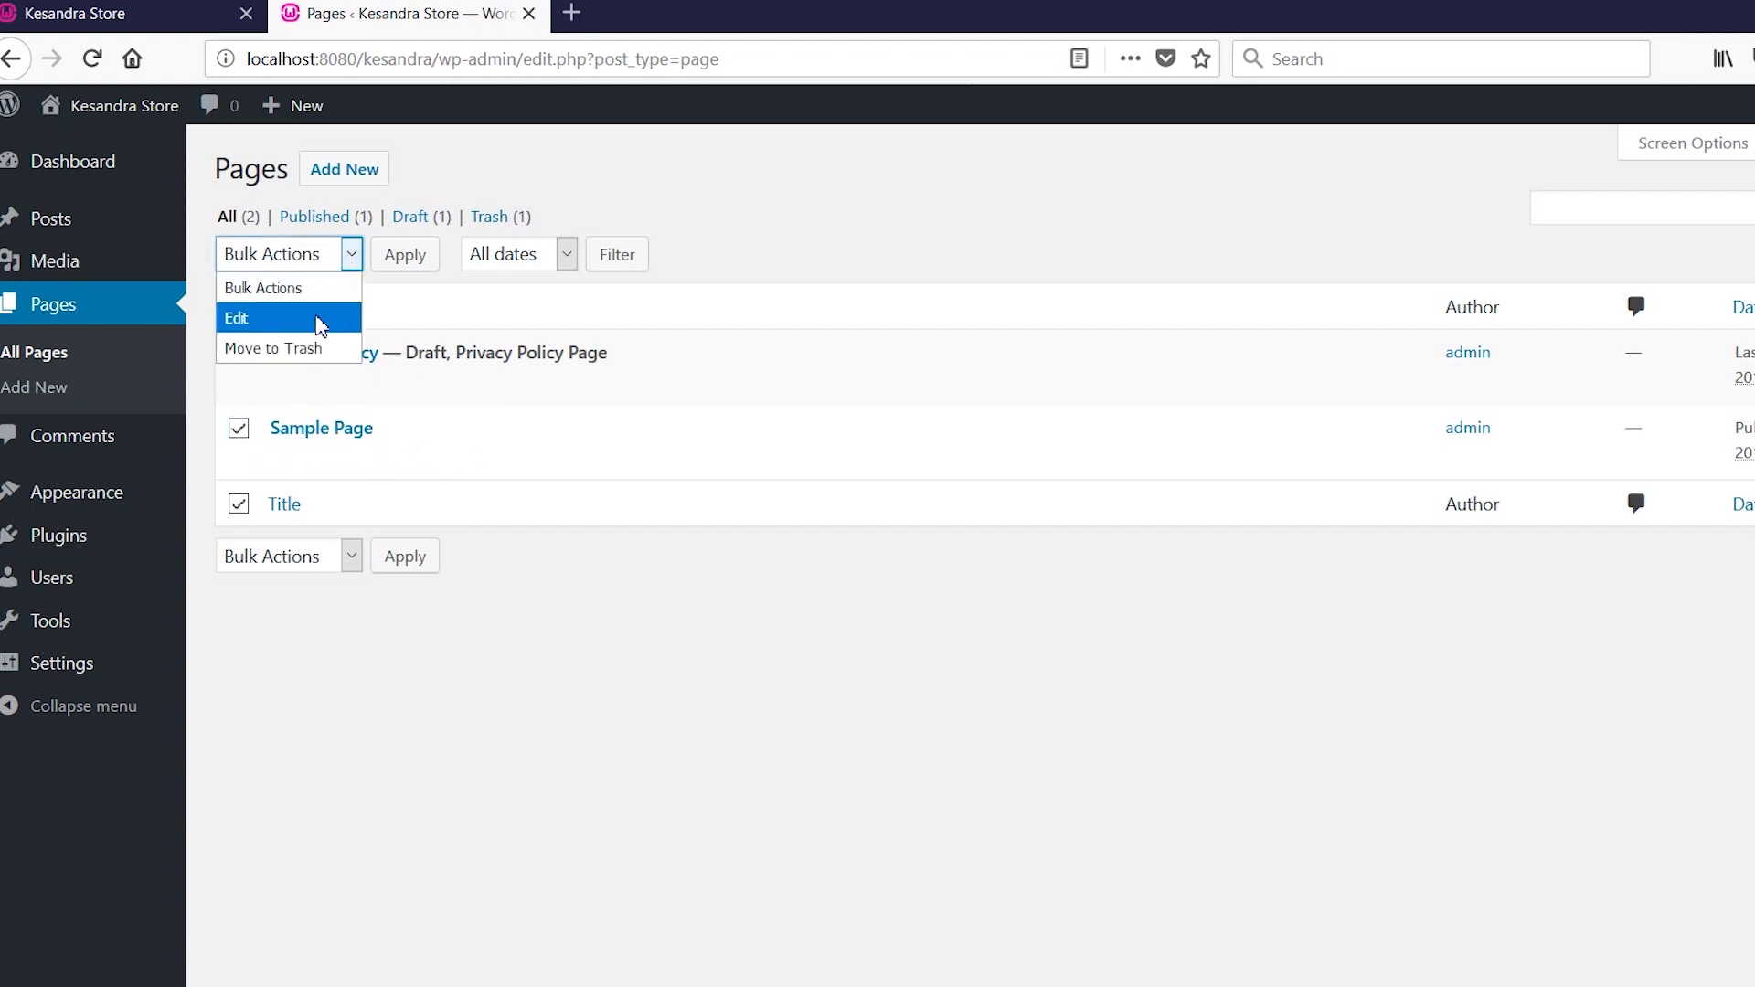
pyautogui.click(310, 354)
pyautogui.click(408, 261)
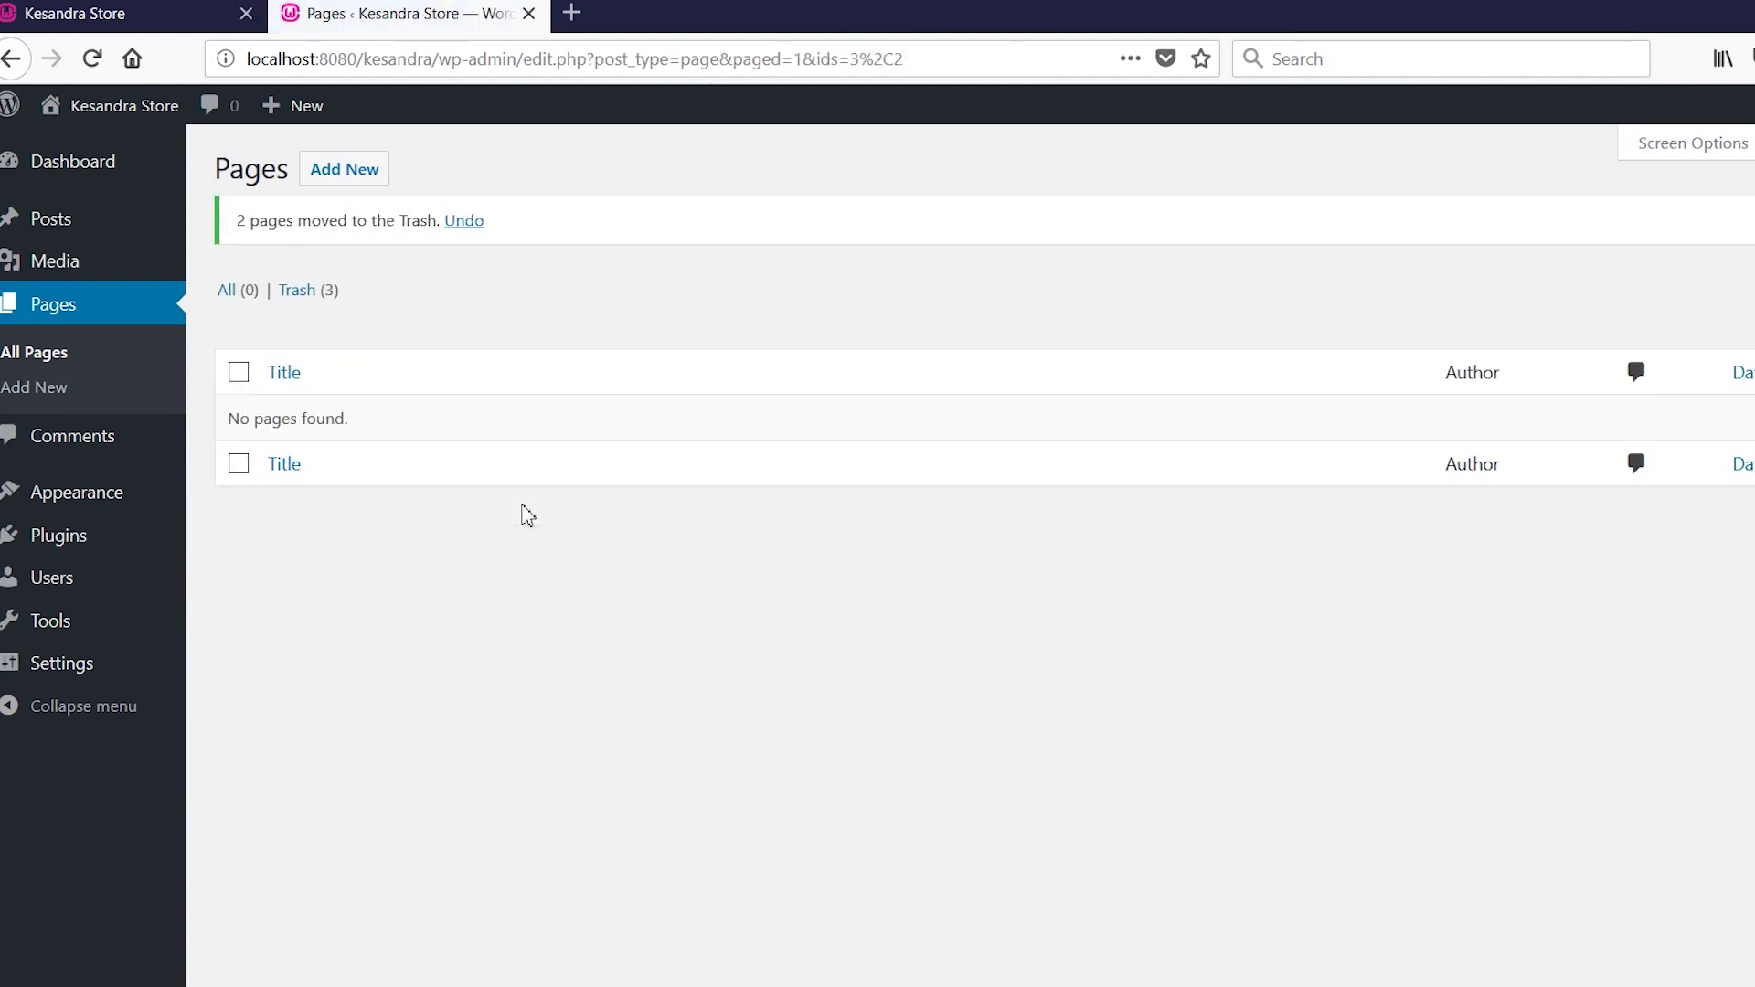
# Reload the live Kesandra Store site to check it without the trashed pages, and return to the admin pages list.
pyautogui.click(137, 13)
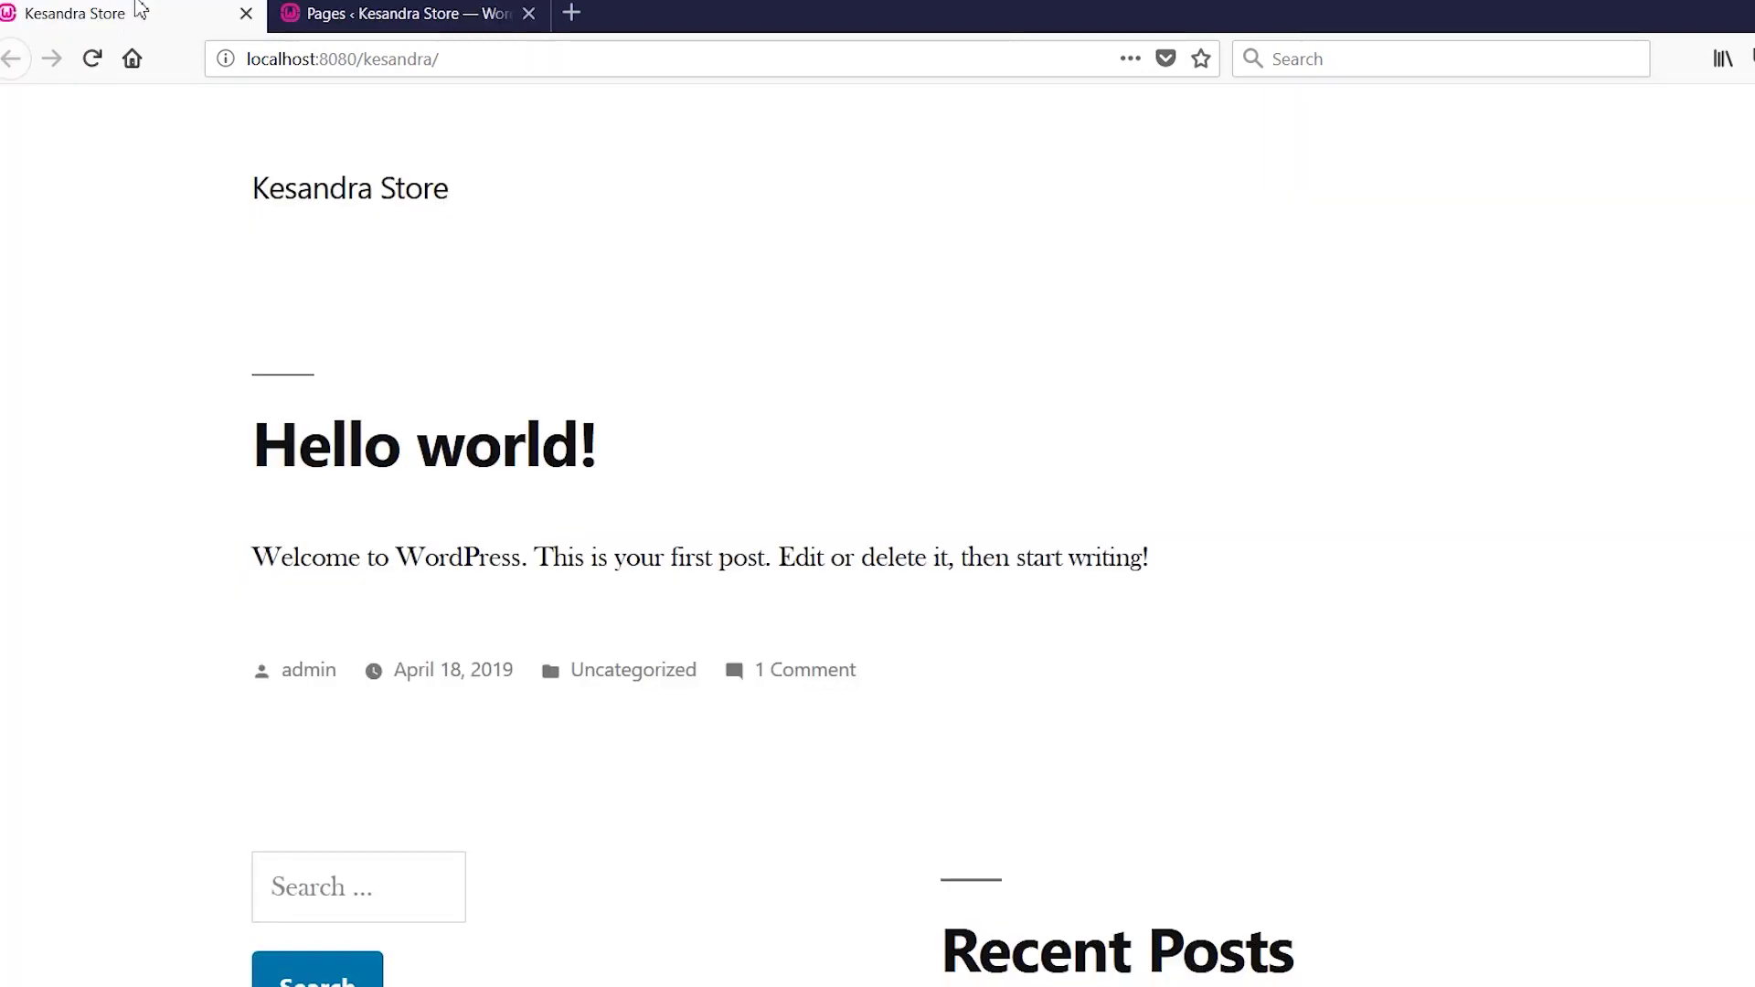
pyautogui.click(91, 58)
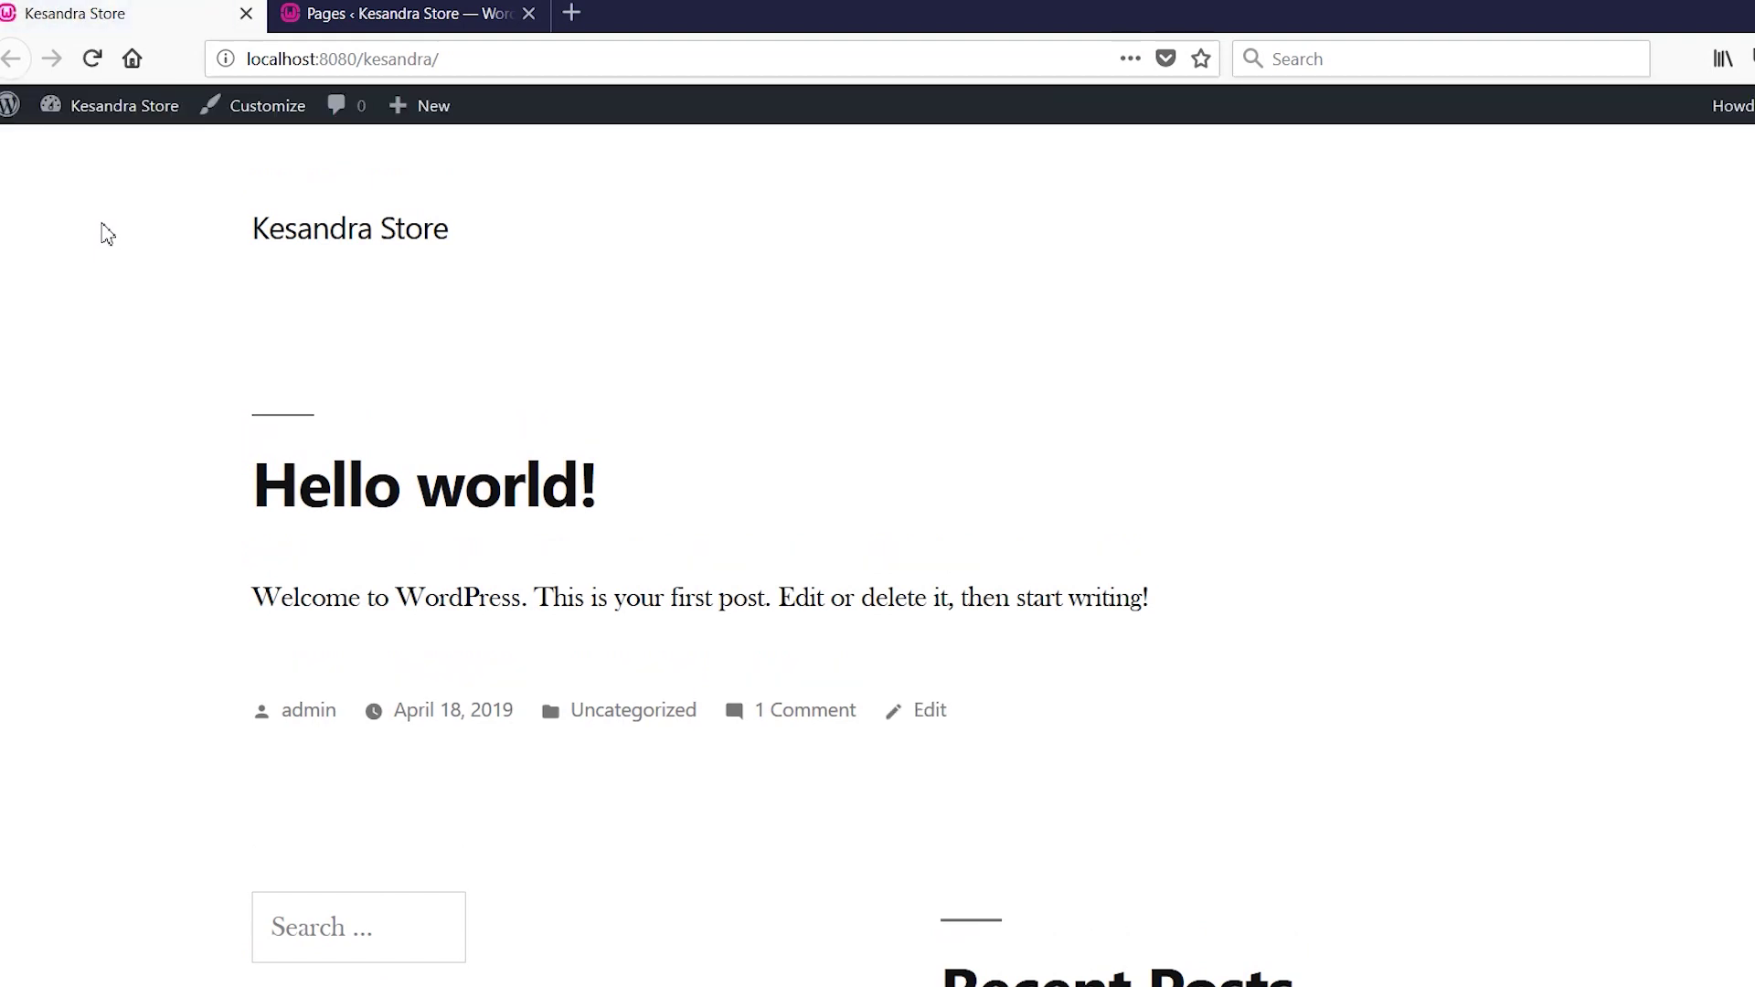
pyautogui.click(370, 7)
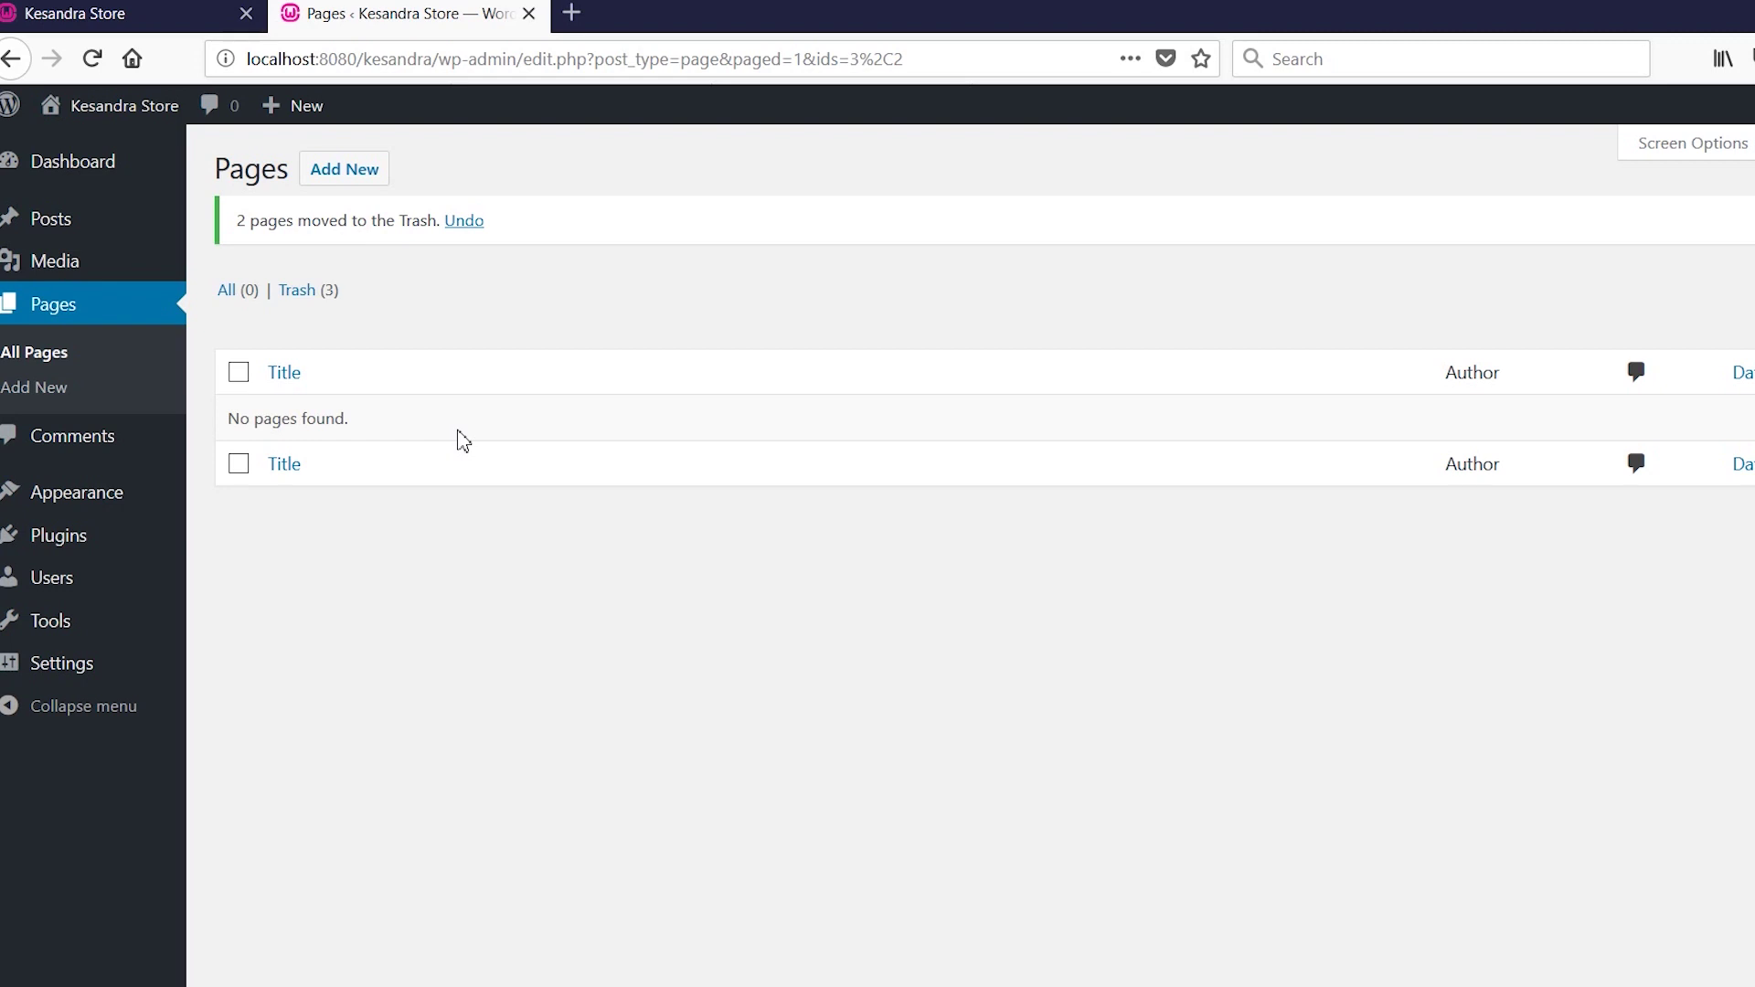
# Create and publish a new page titled Home, and return to the list of all pages.
pyautogui.click(344, 170)
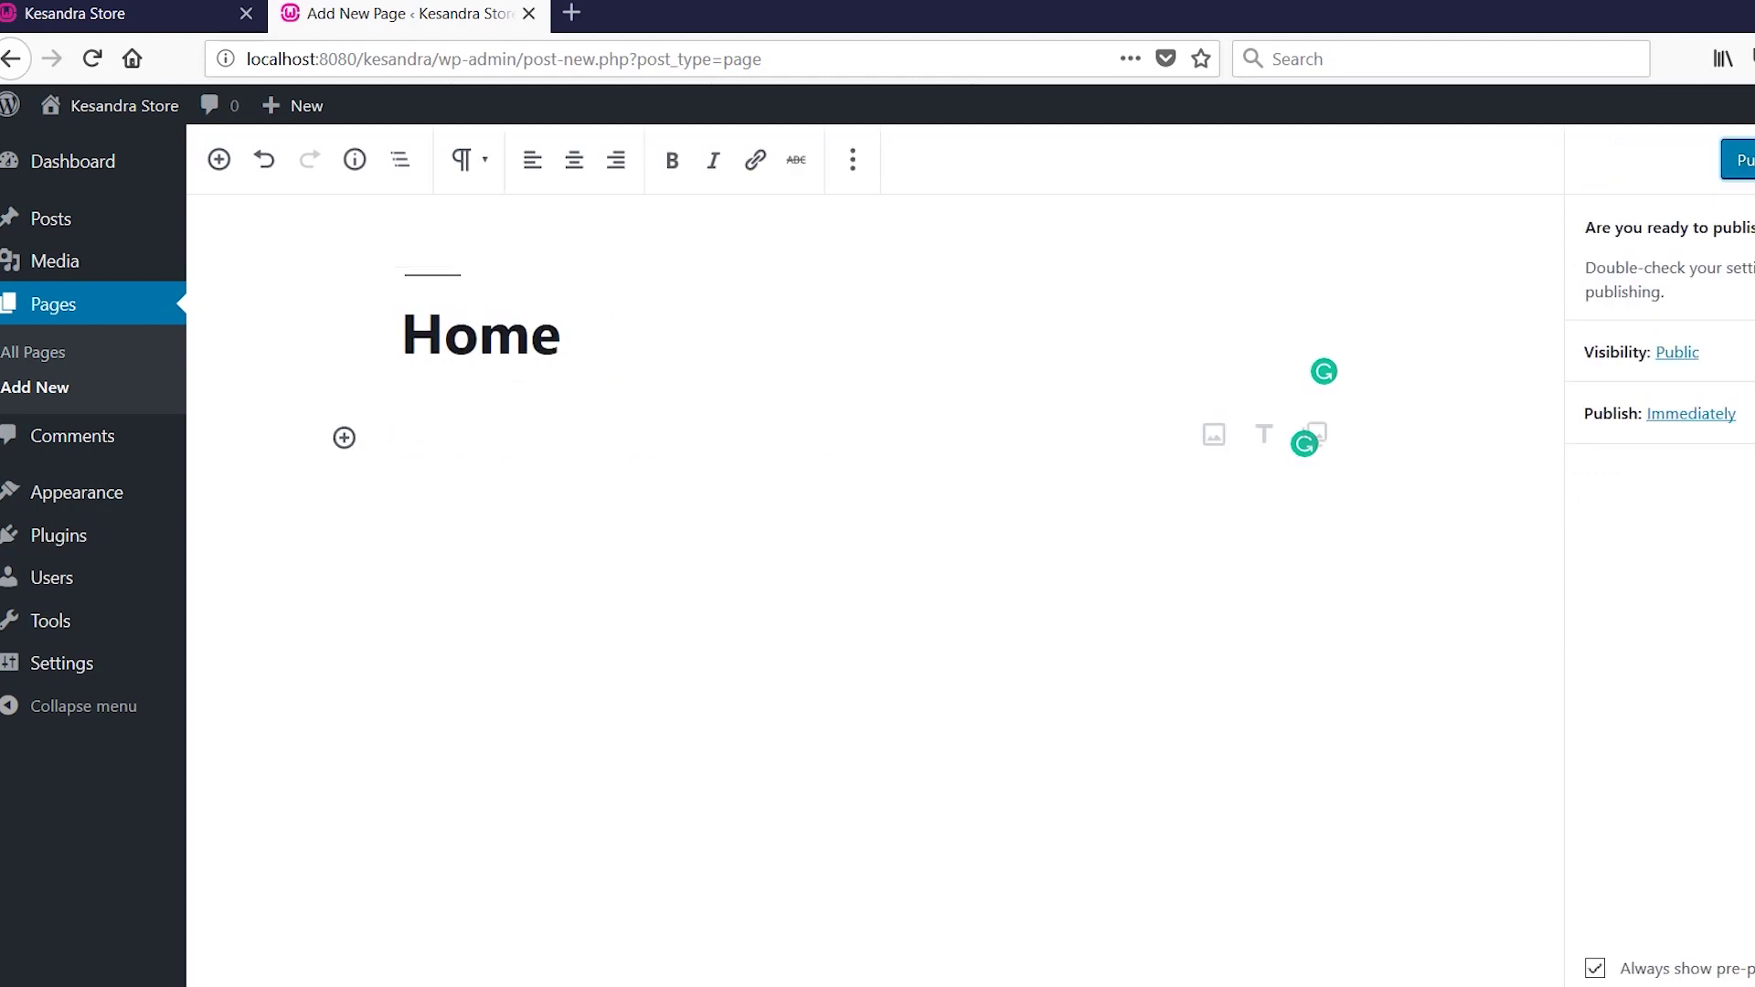
pyautogui.click(1739, 160)
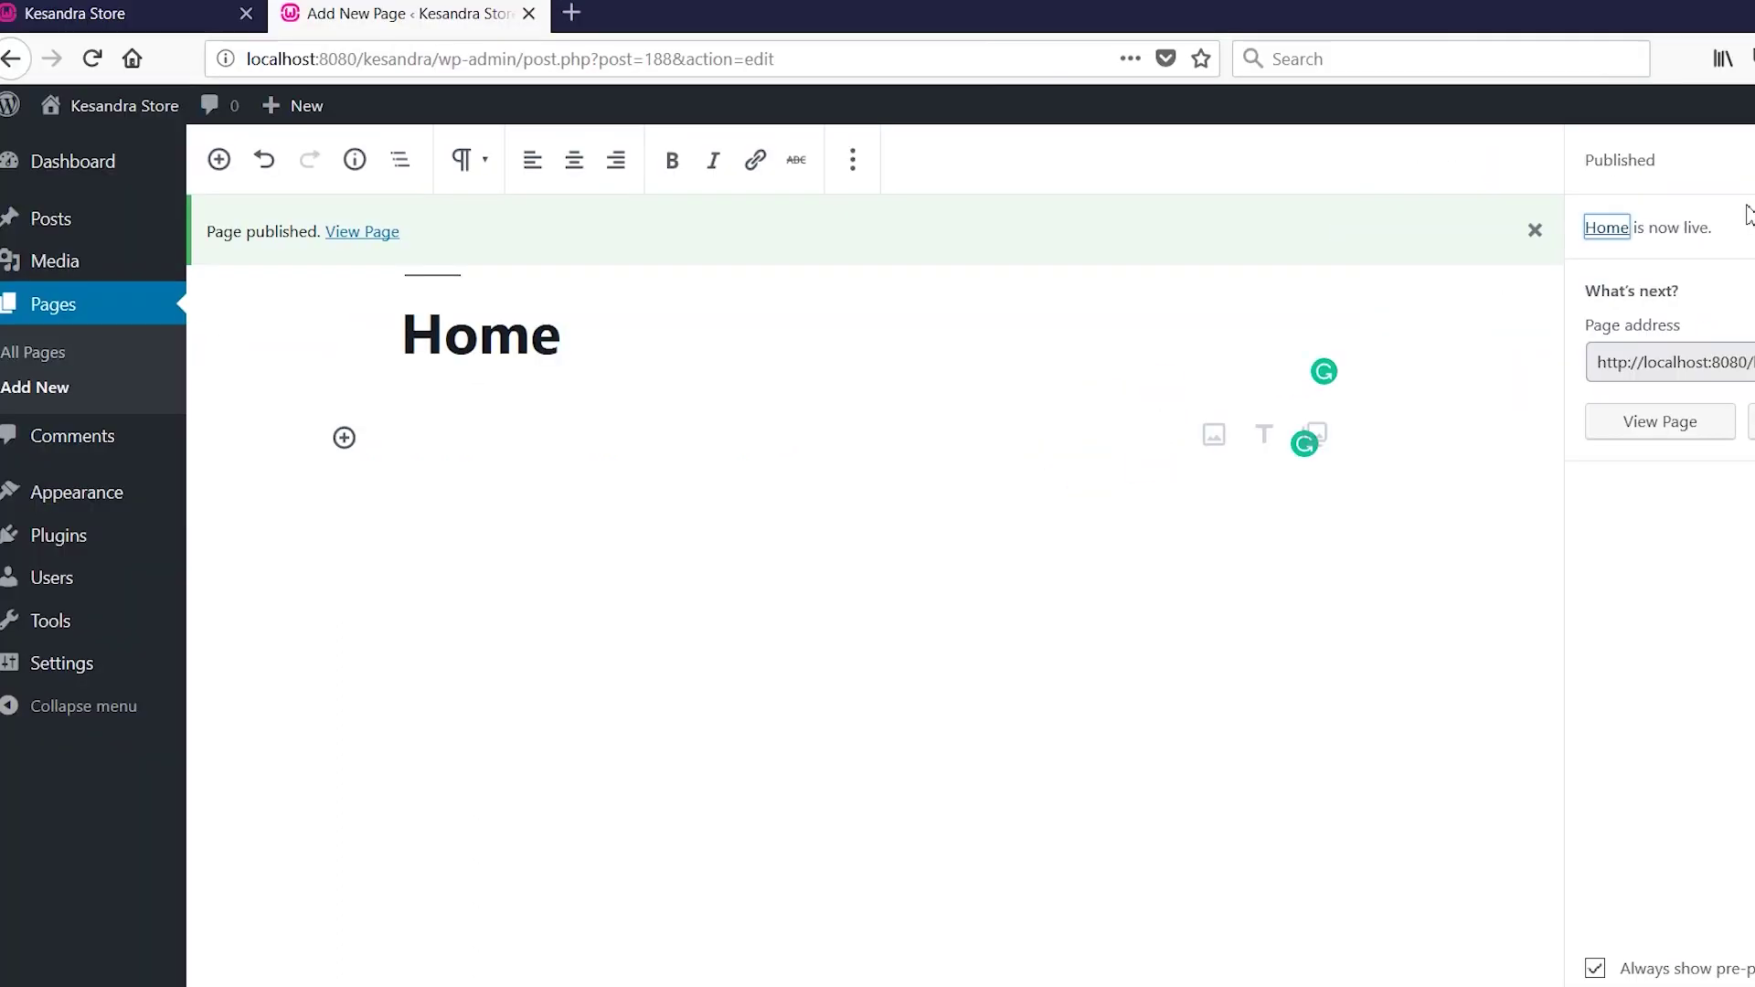
pyautogui.click(59, 362)
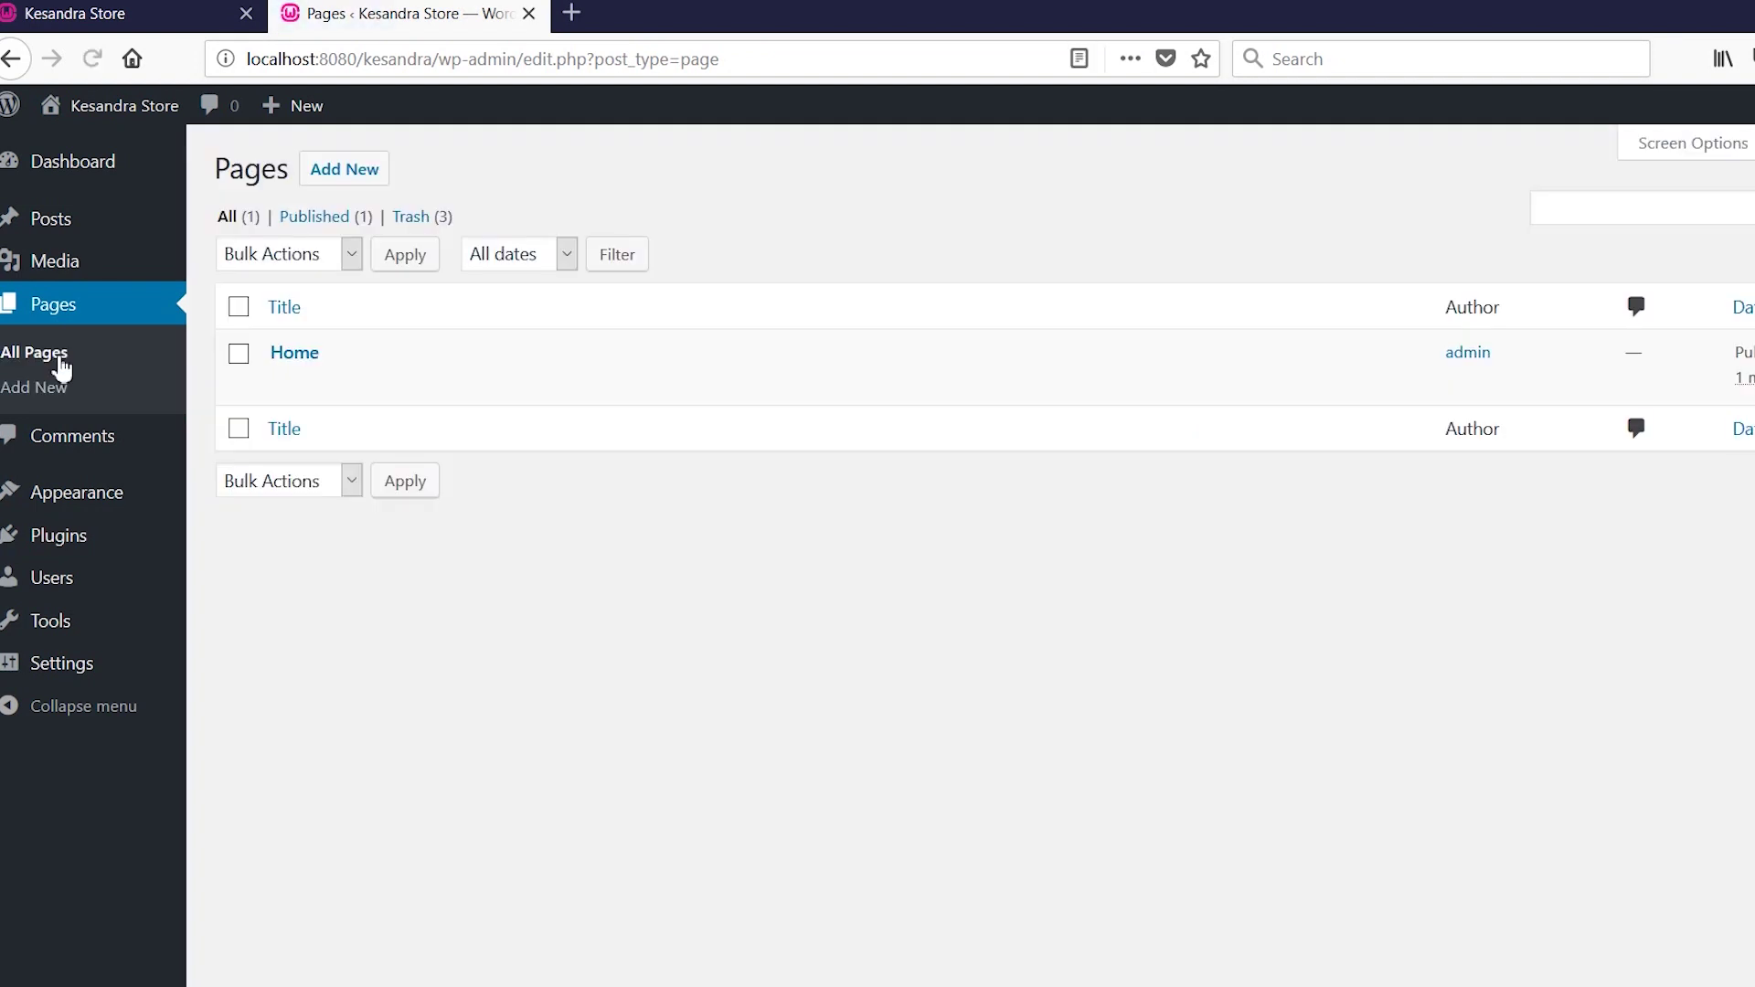
pyautogui.moveTo(266, 353)
# Reload the live site to check what its front page displays, and return to the admin area.
pyautogui.click(145, 17)
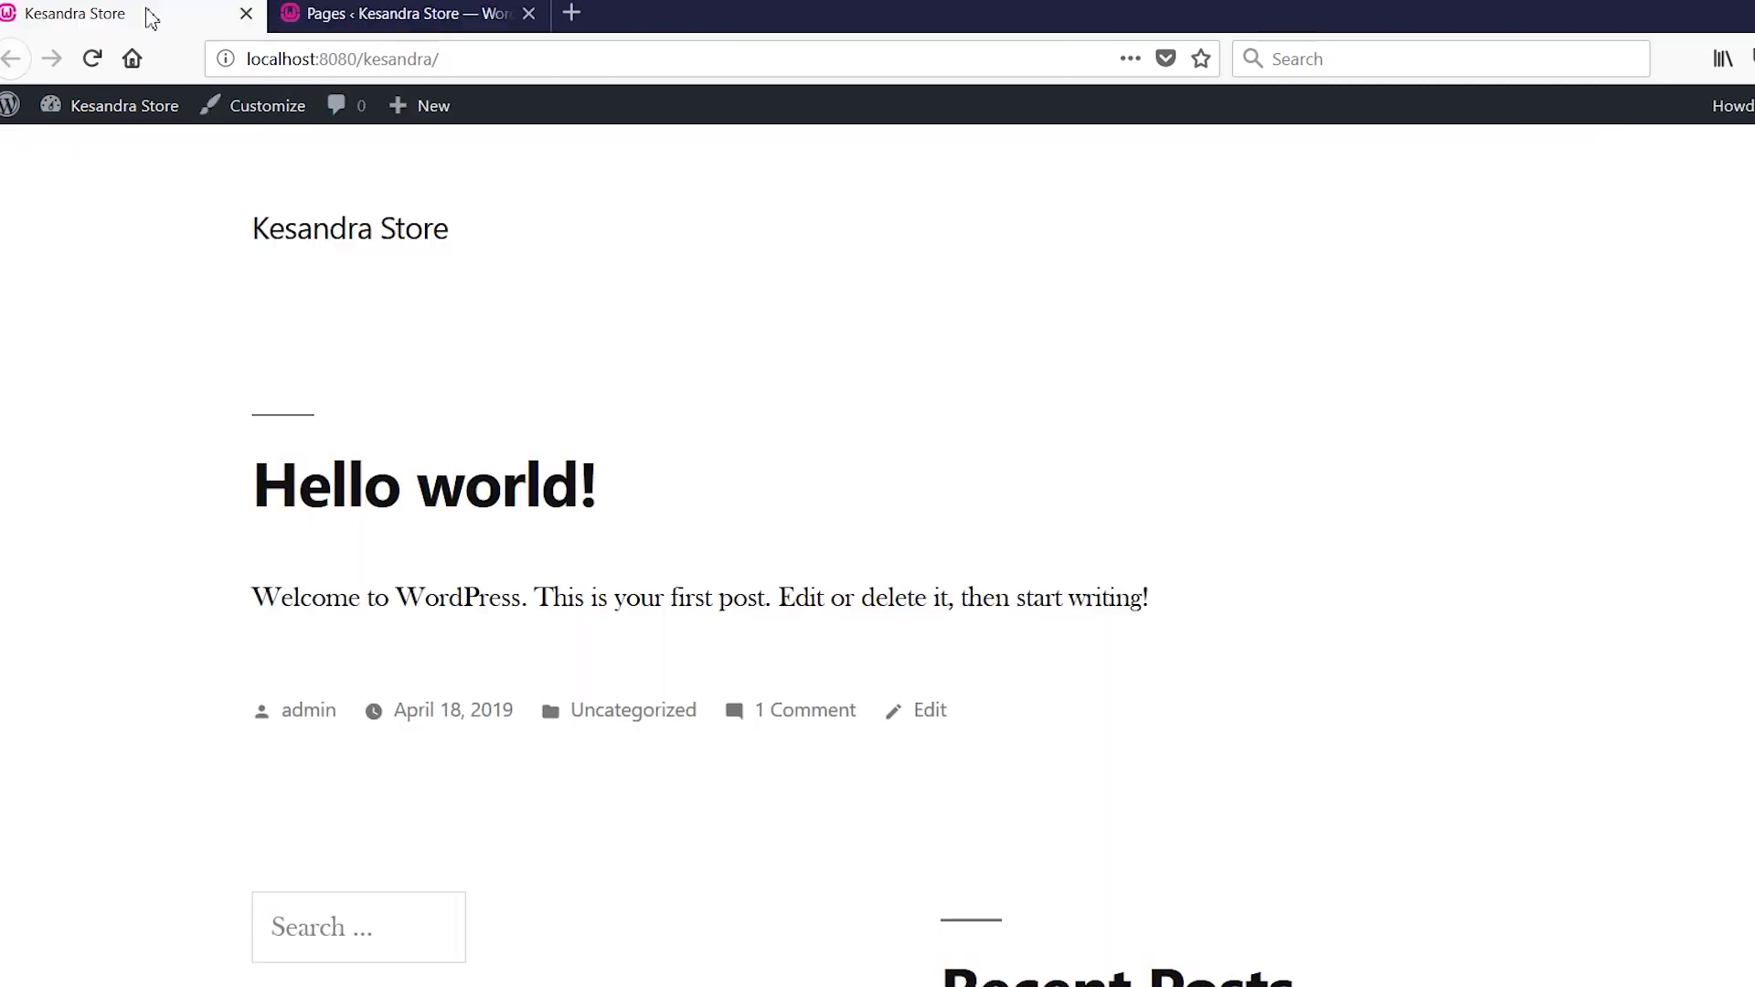
pyautogui.click(92, 64)
pyautogui.hotkey('ctrl', 'Tab')
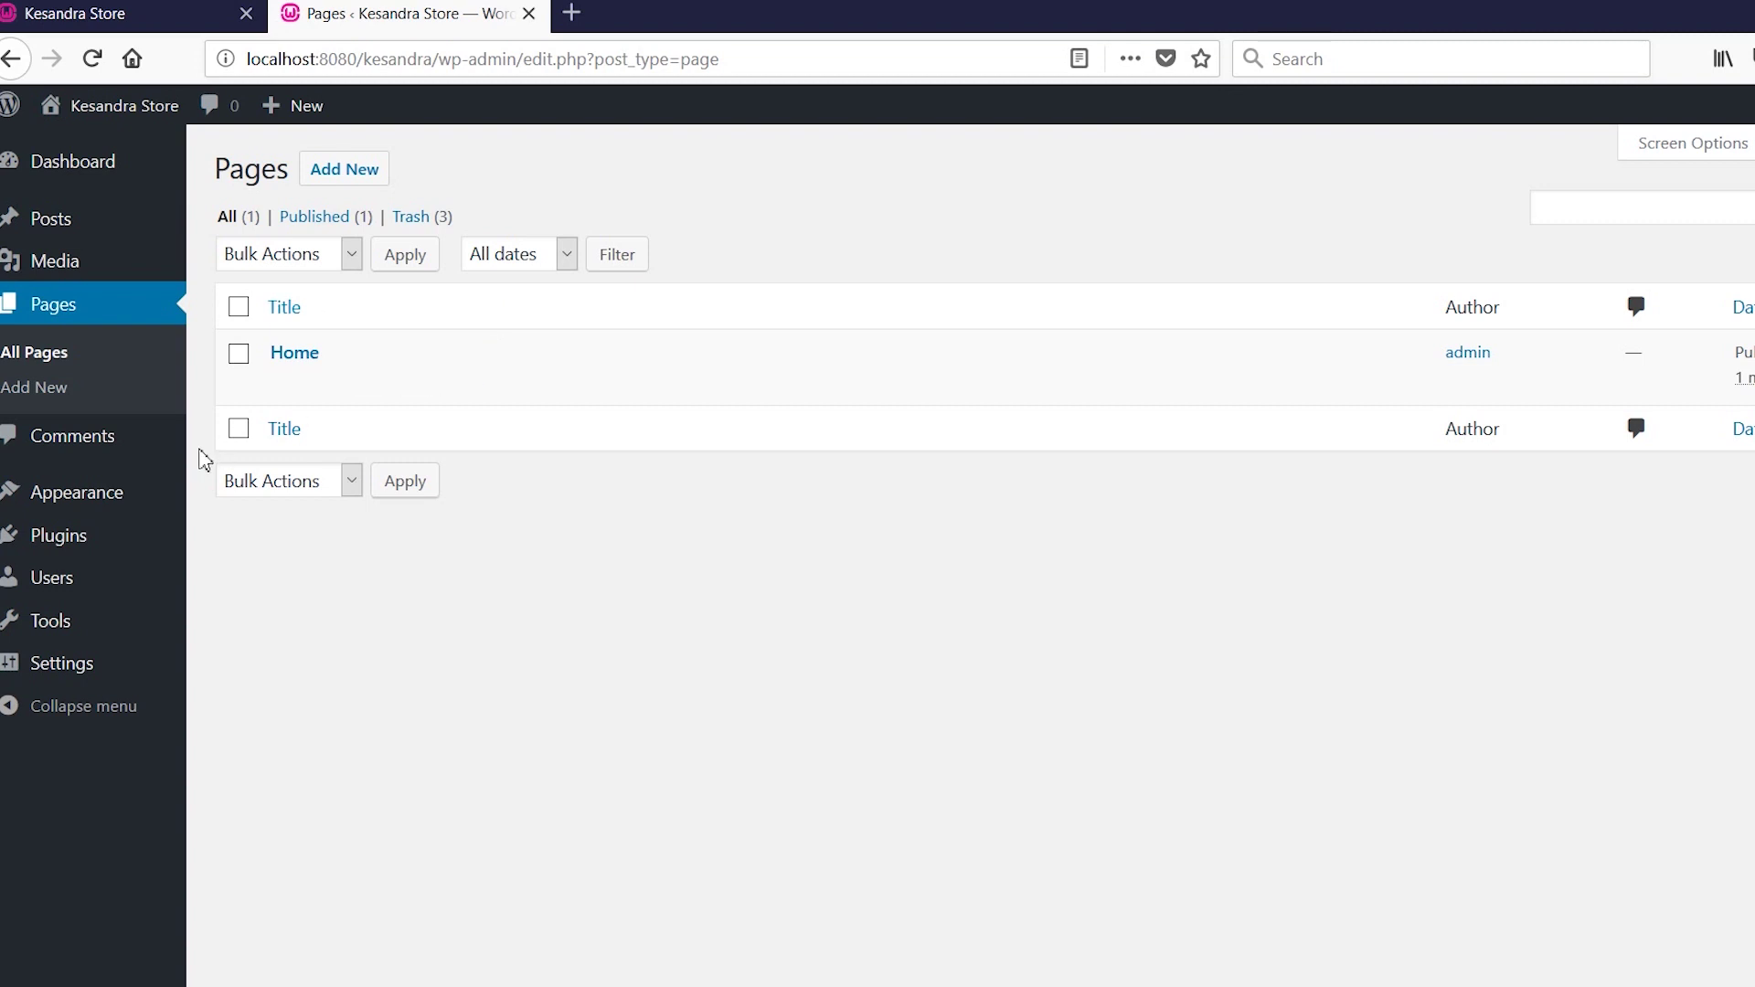
# Customize the homepage settings to display a static page with Home as the homepage, publish the change and close the customizer.
pyautogui.moveTo(86, 497)
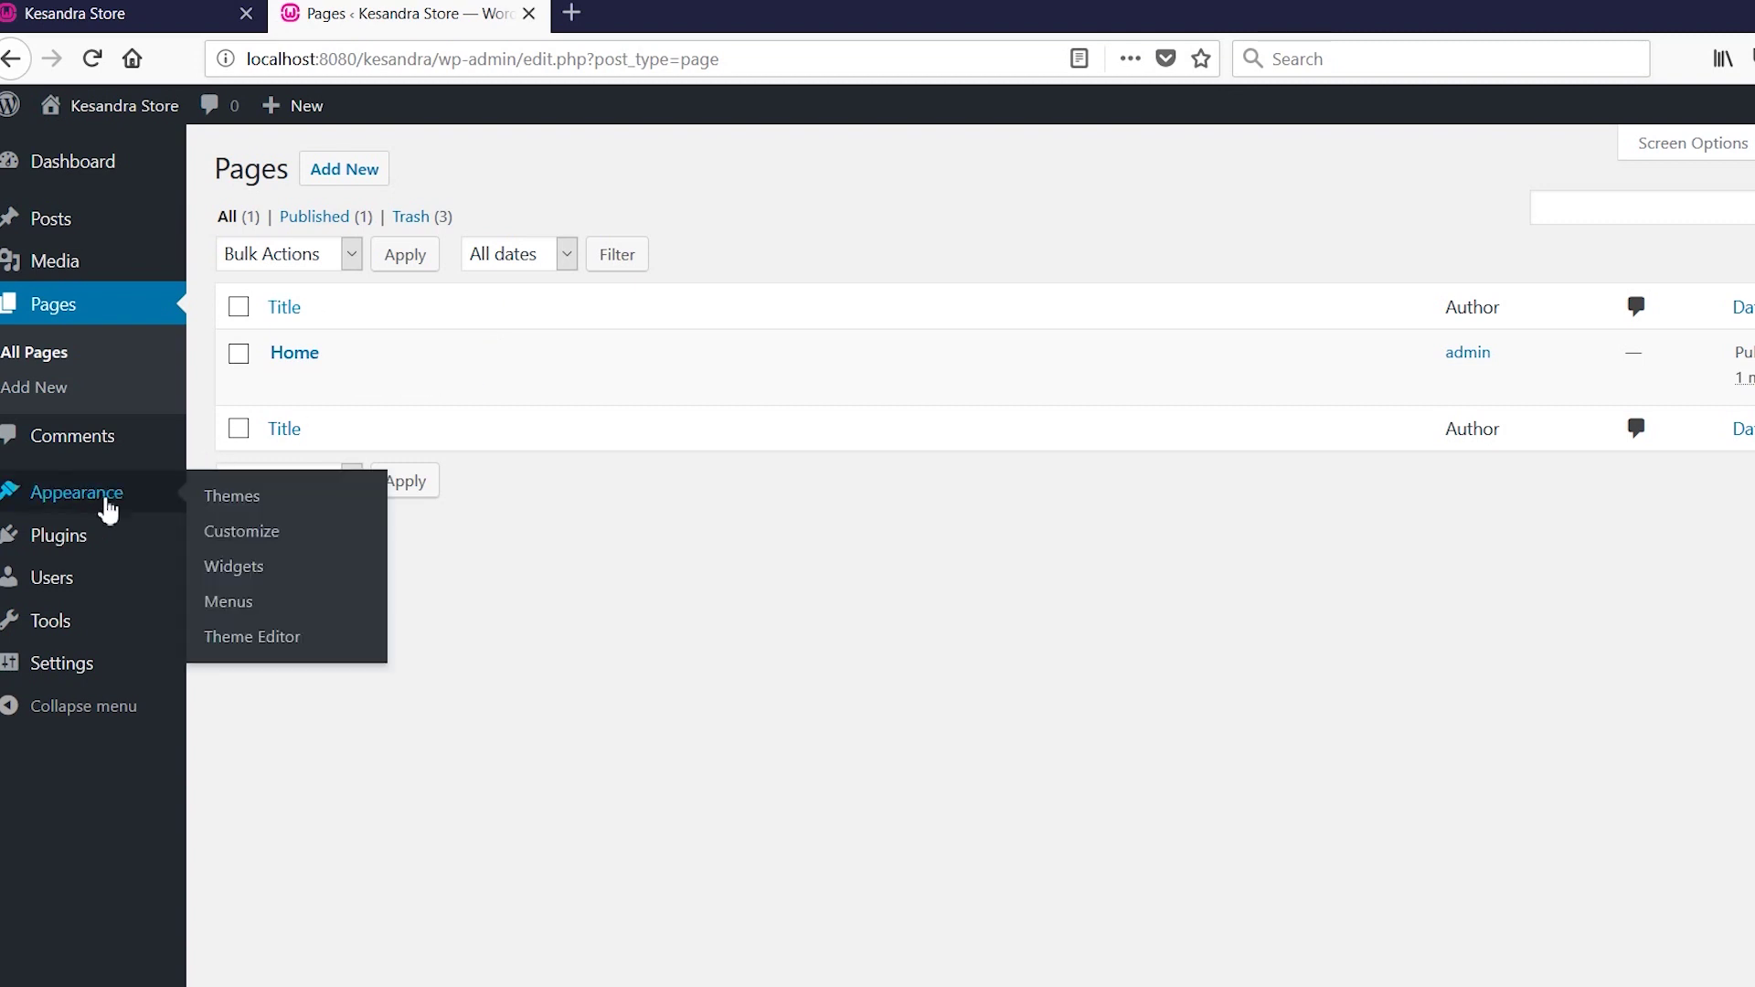
pyautogui.click(250, 532)
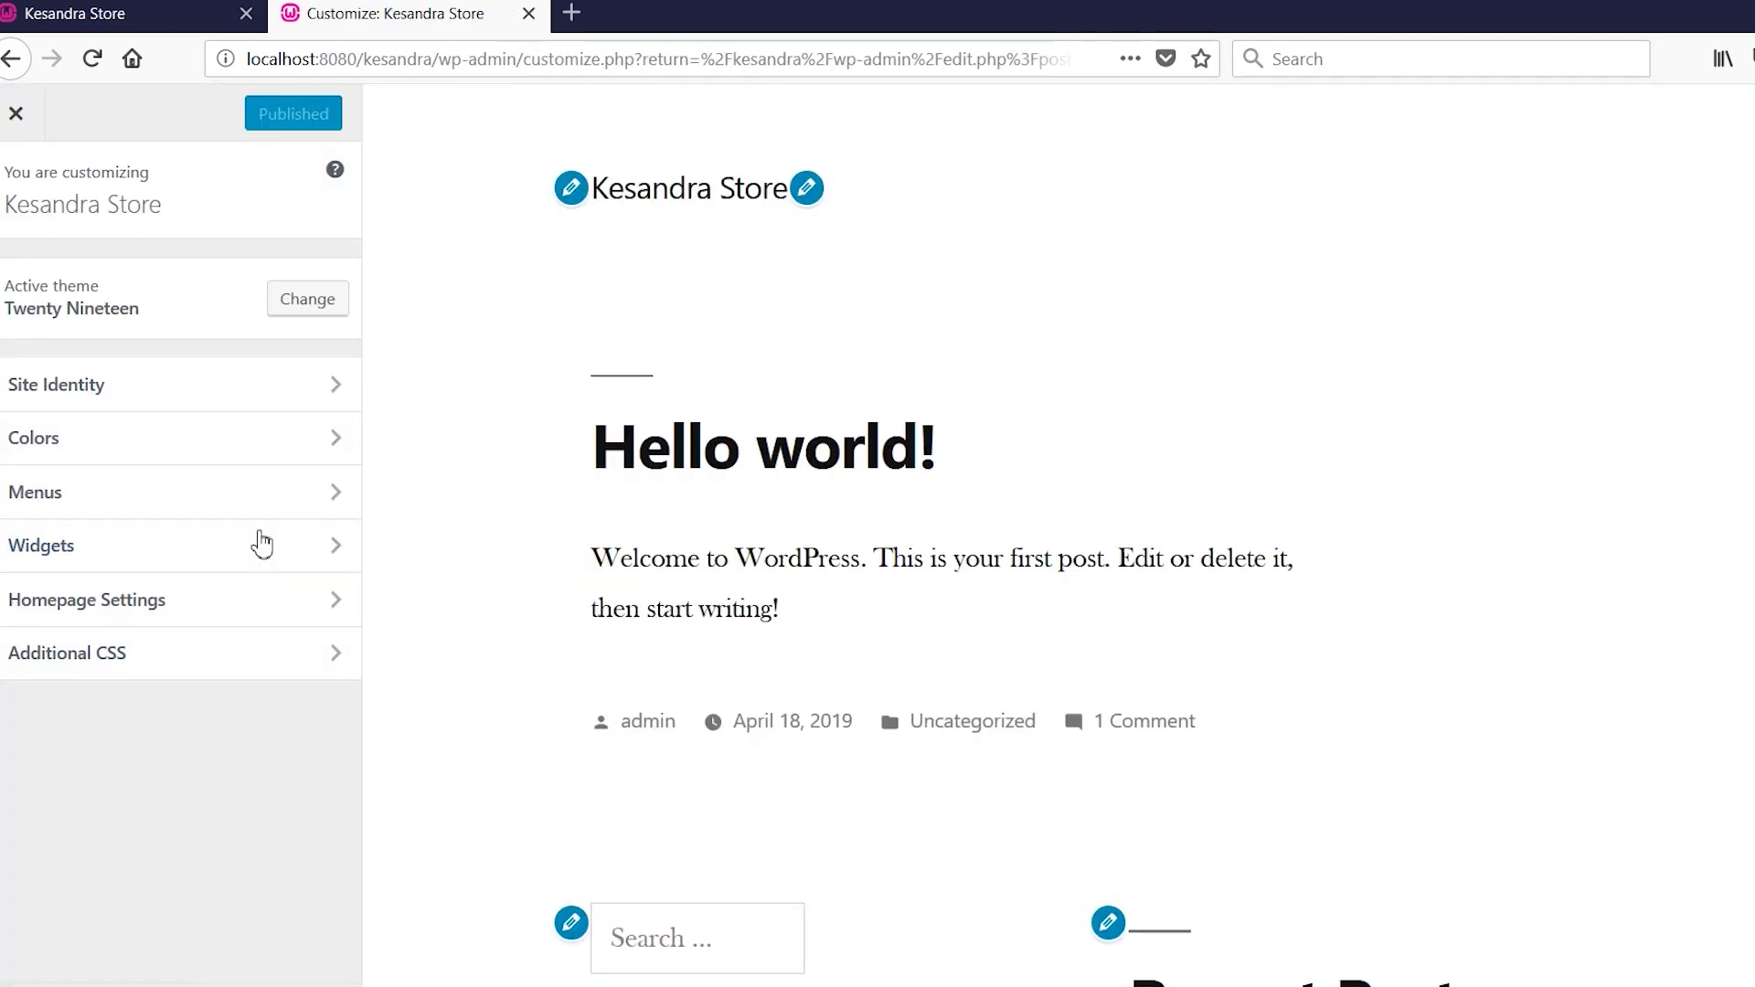
pyautogui.click(229, 602)
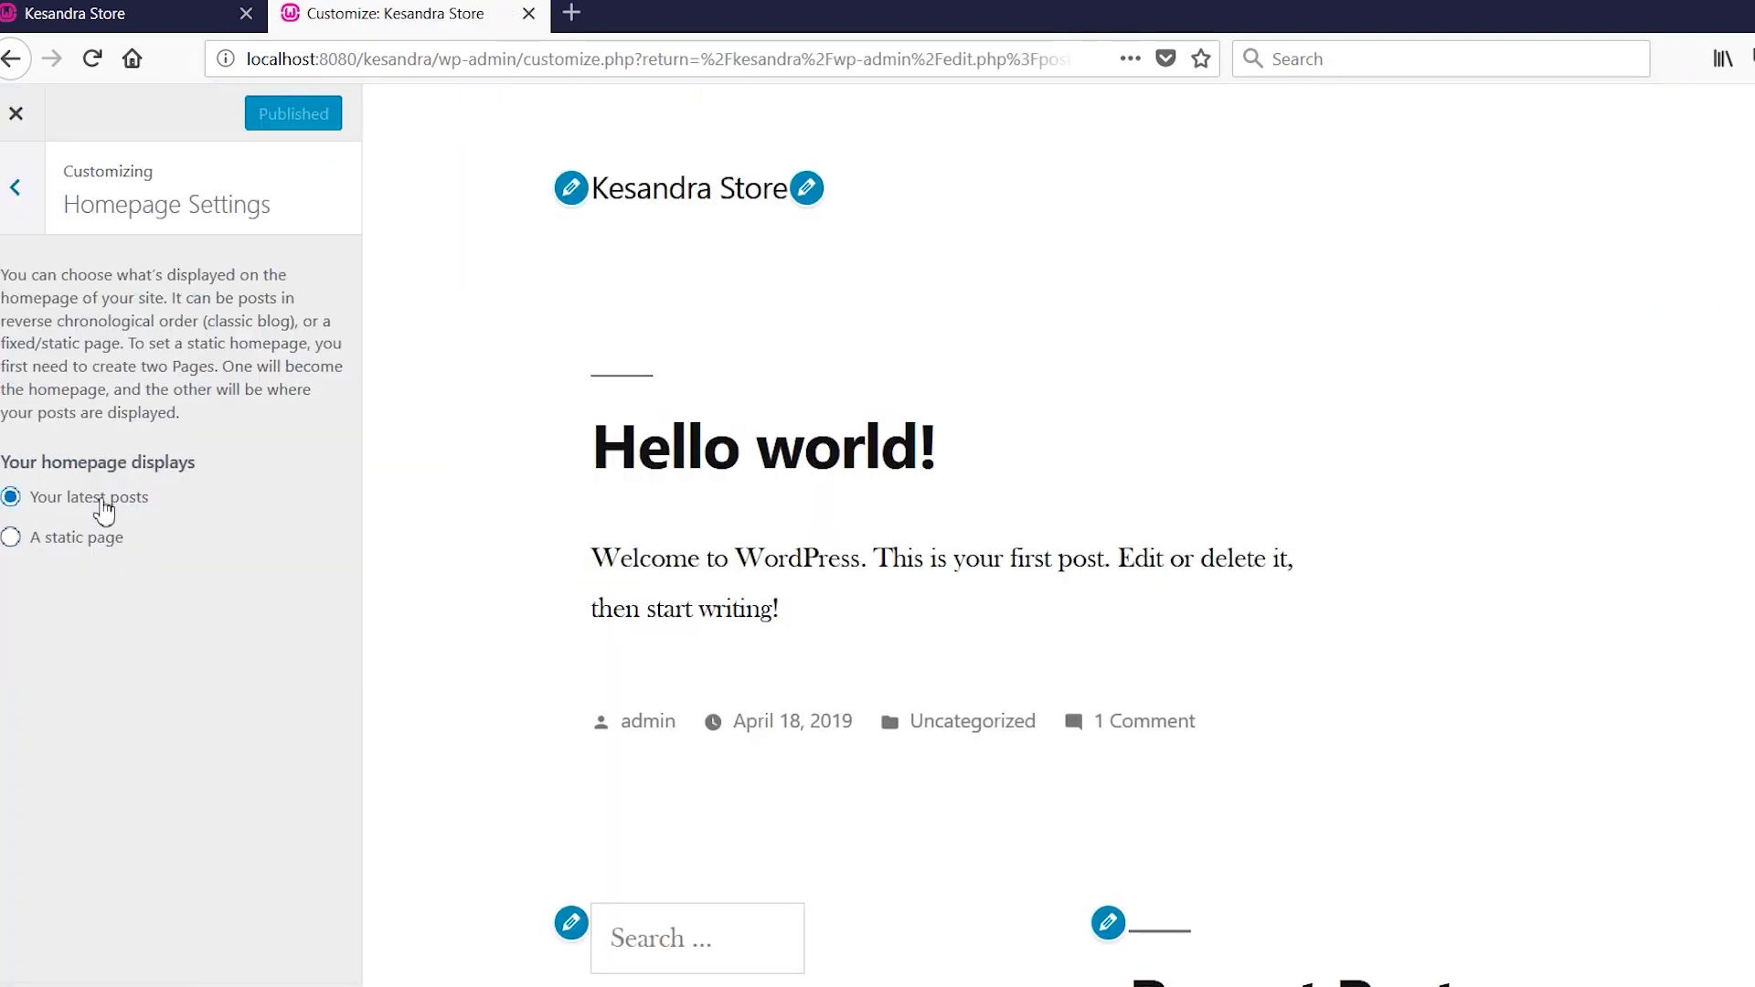
pyautogui.click(84, 547)
pyautogui.click(282, 645)
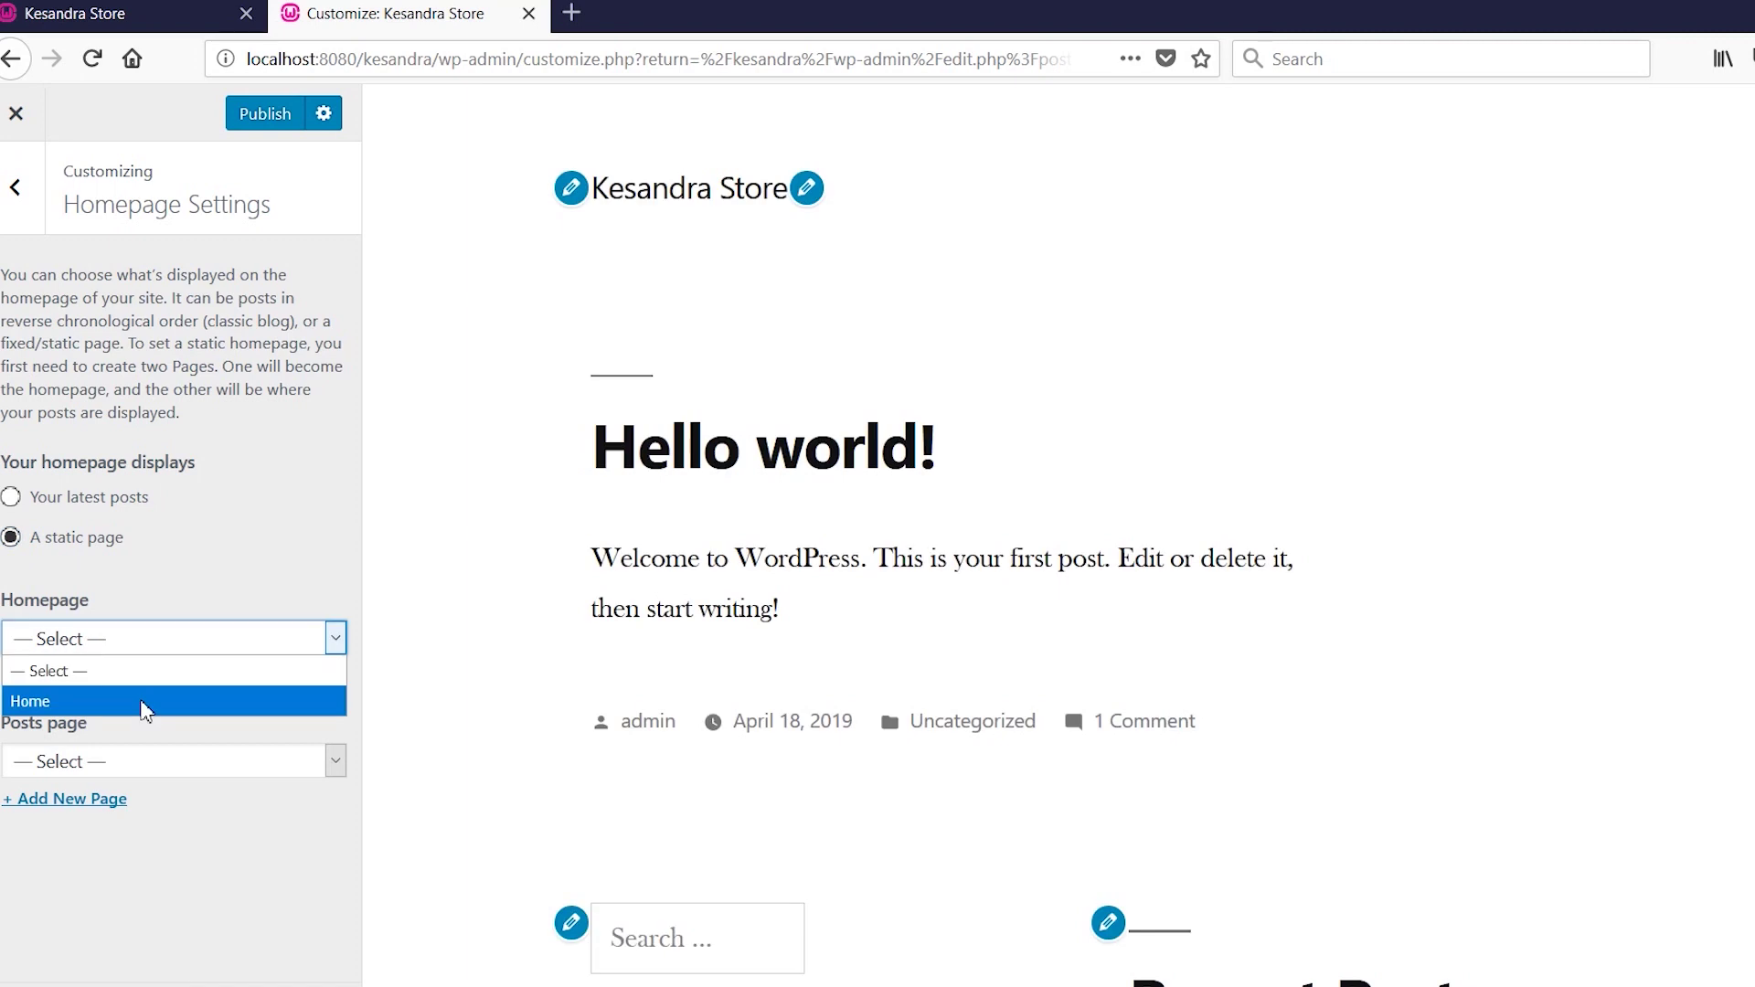
pyautogui.click(145, 702)
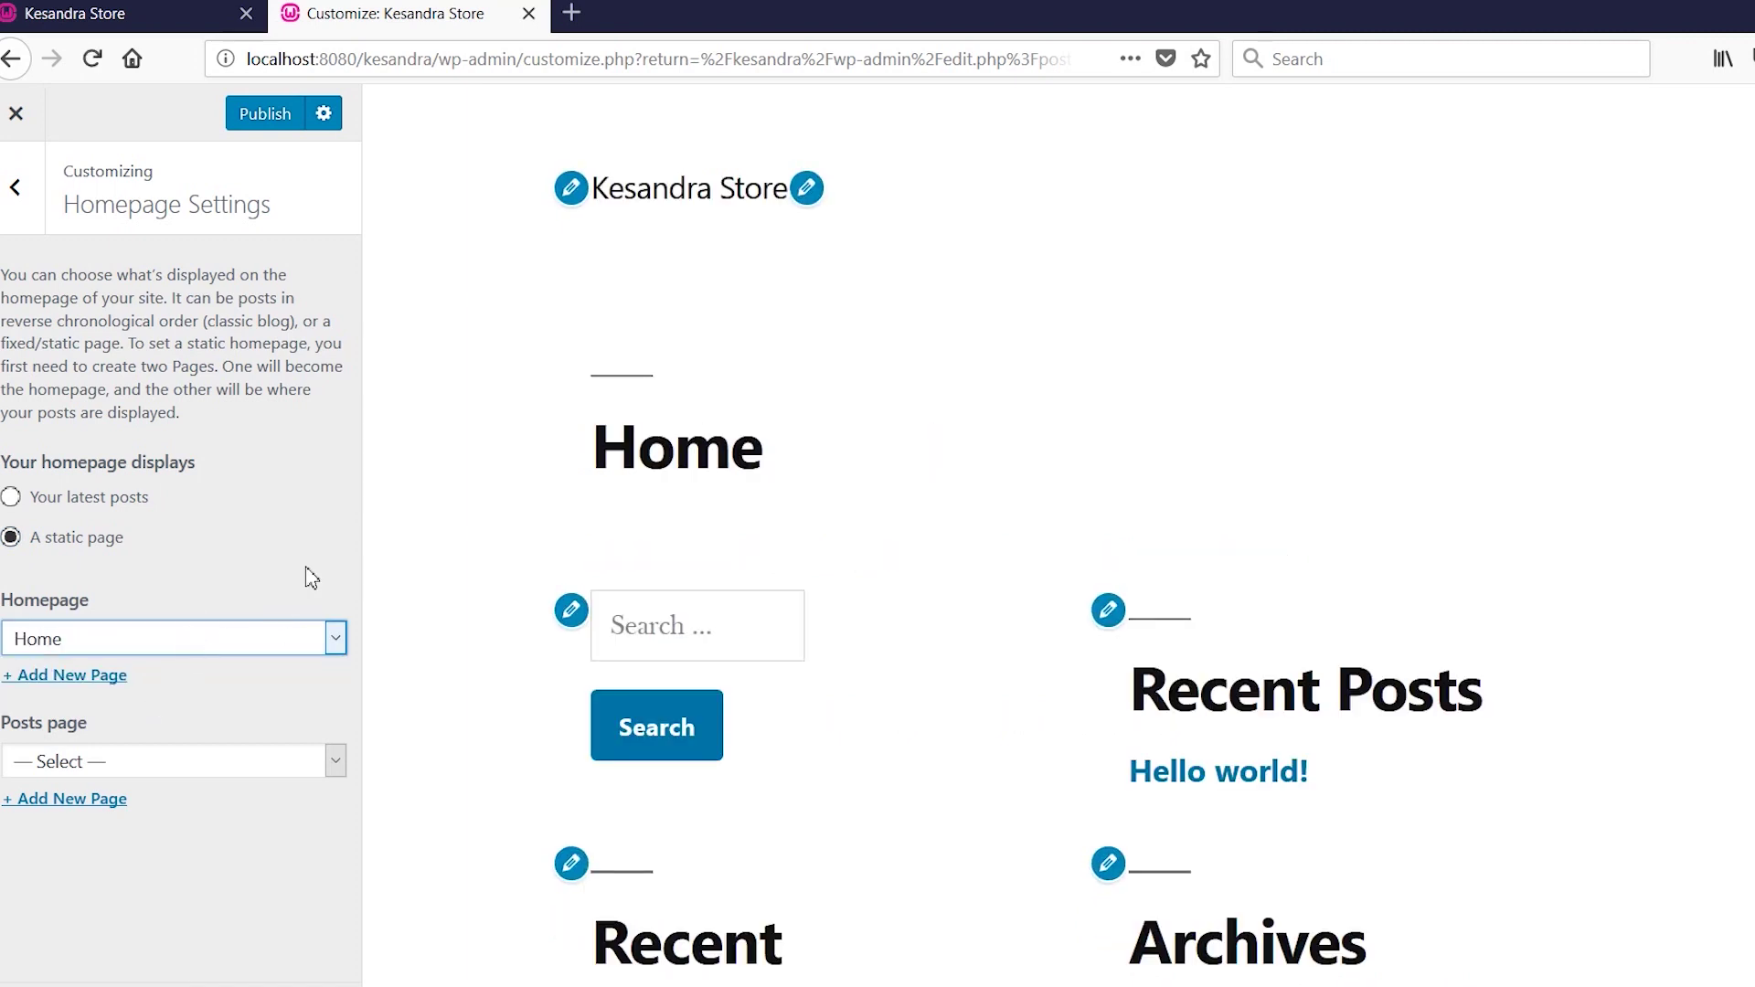
pyautogui.click(272, 117)
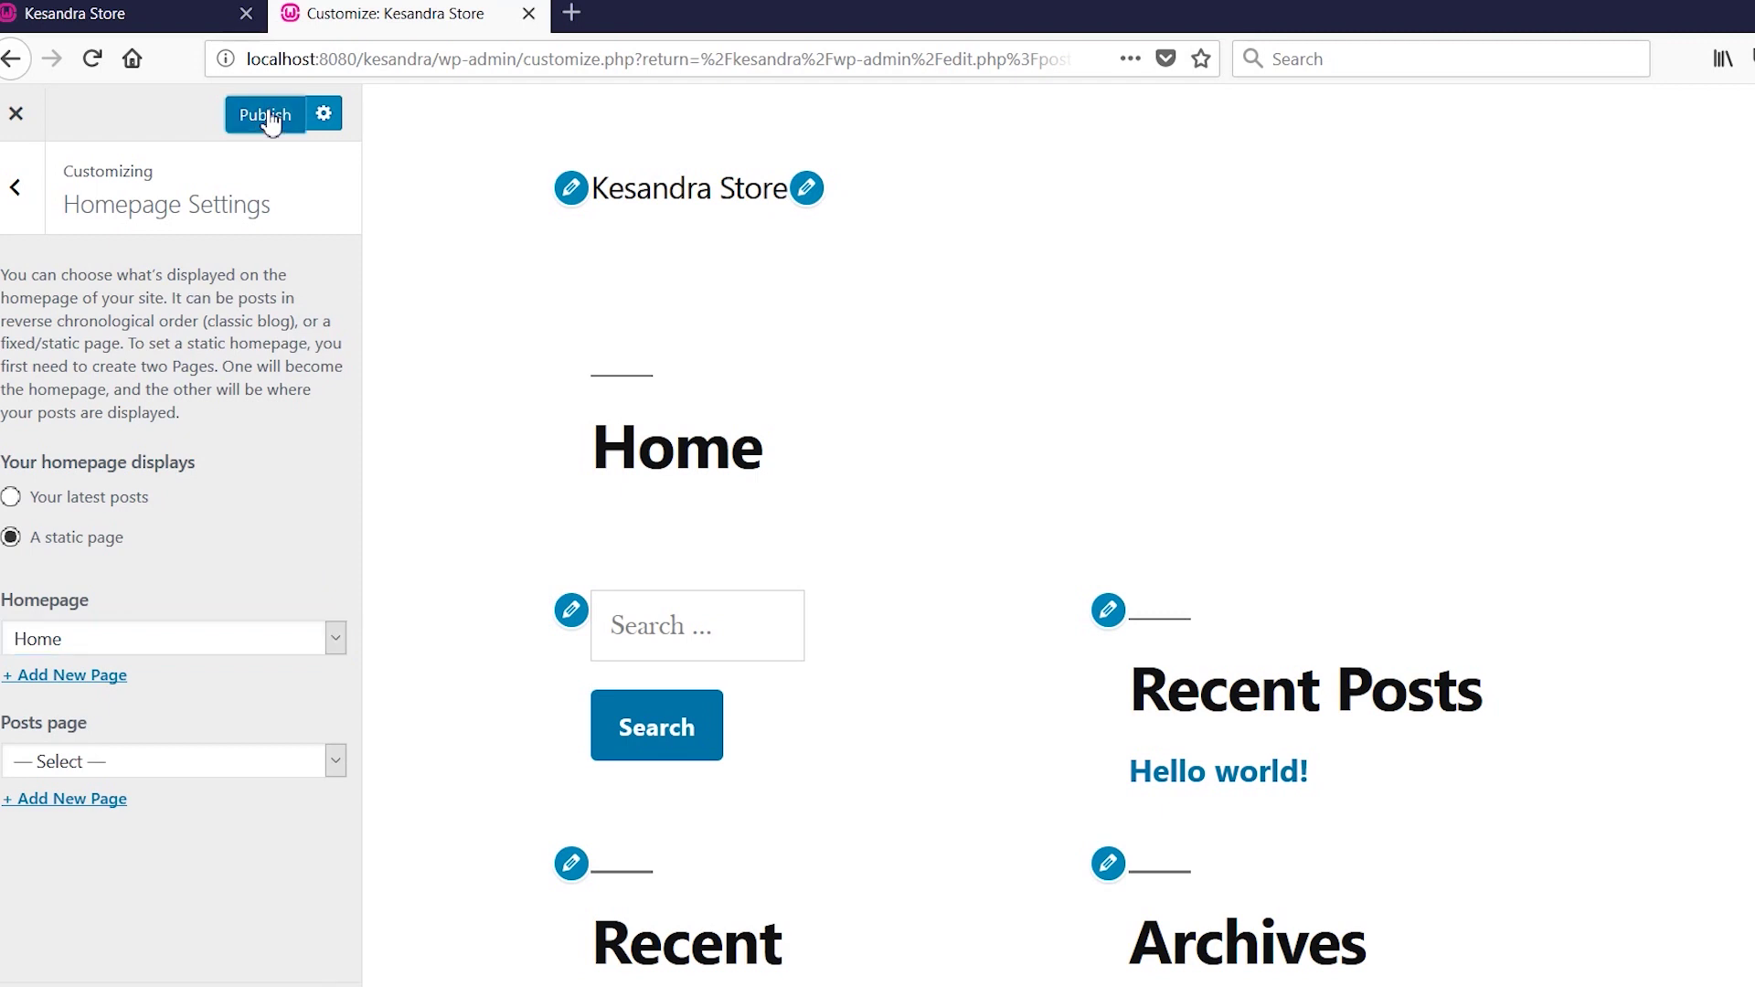
pyautogui.click(17, 115)
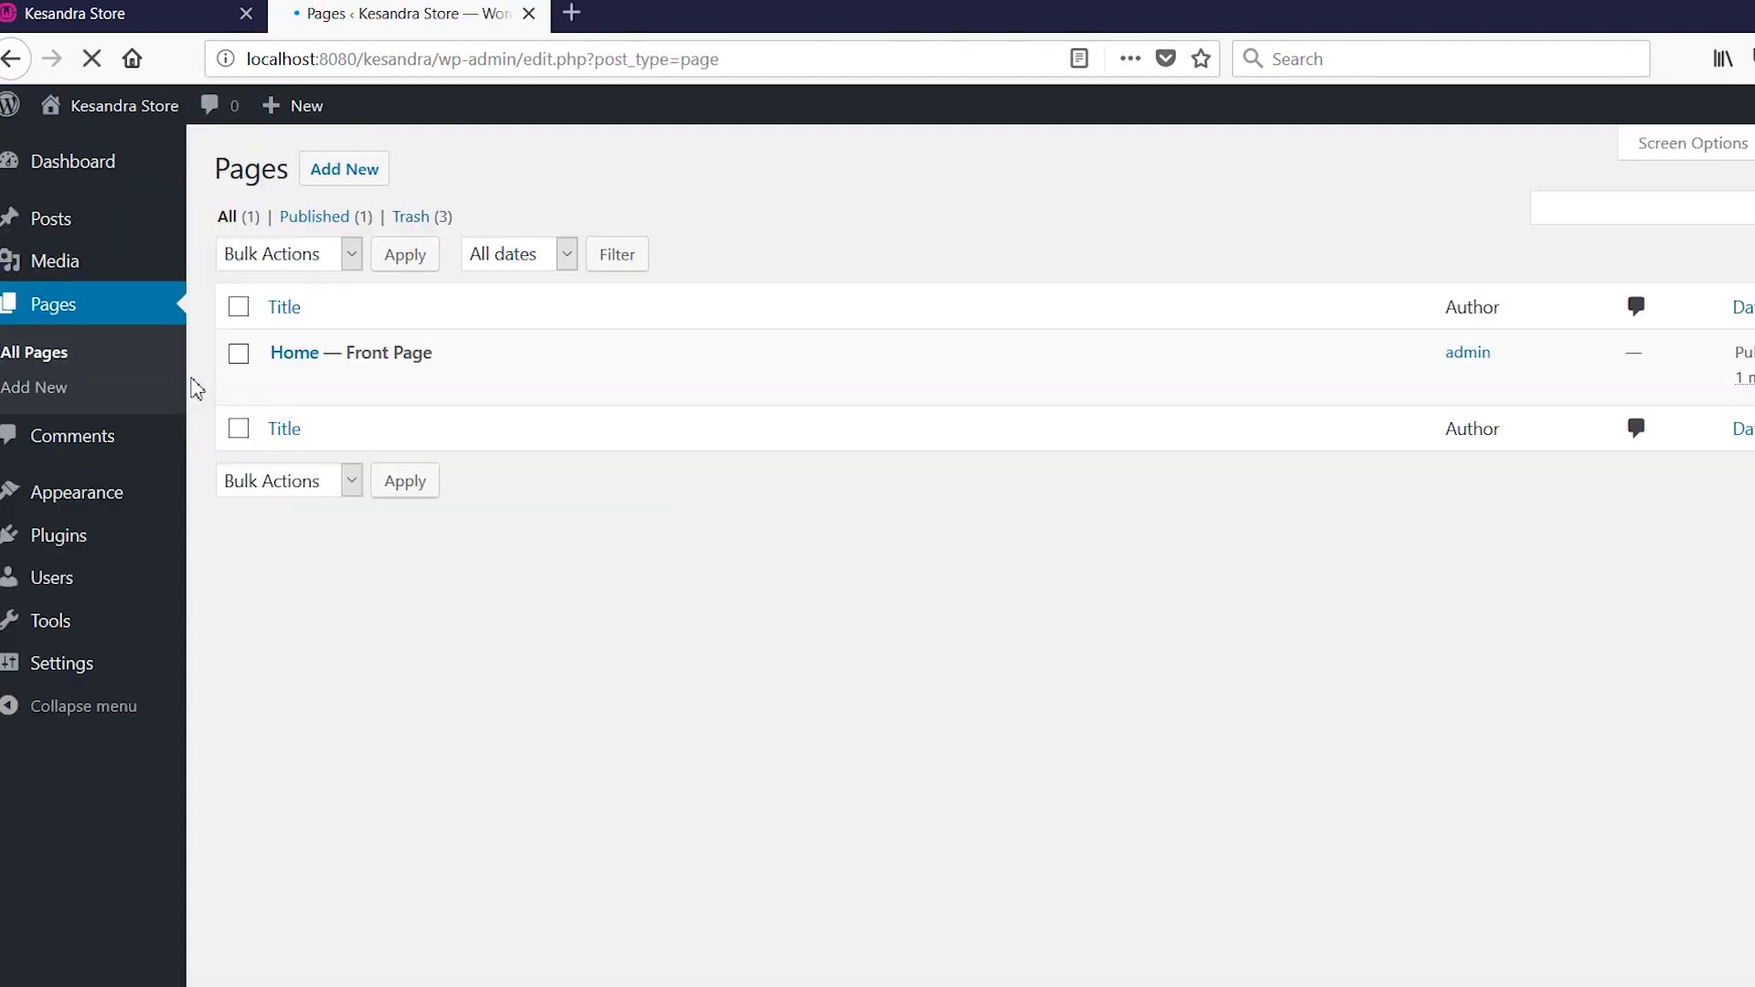
# Reload the live site and look through its front page from the Home heading down to the footer.
pyautogui.click(146, 13)
pyautogui.press('F5')
pyautogui.scroll(-3, 1085, 686)
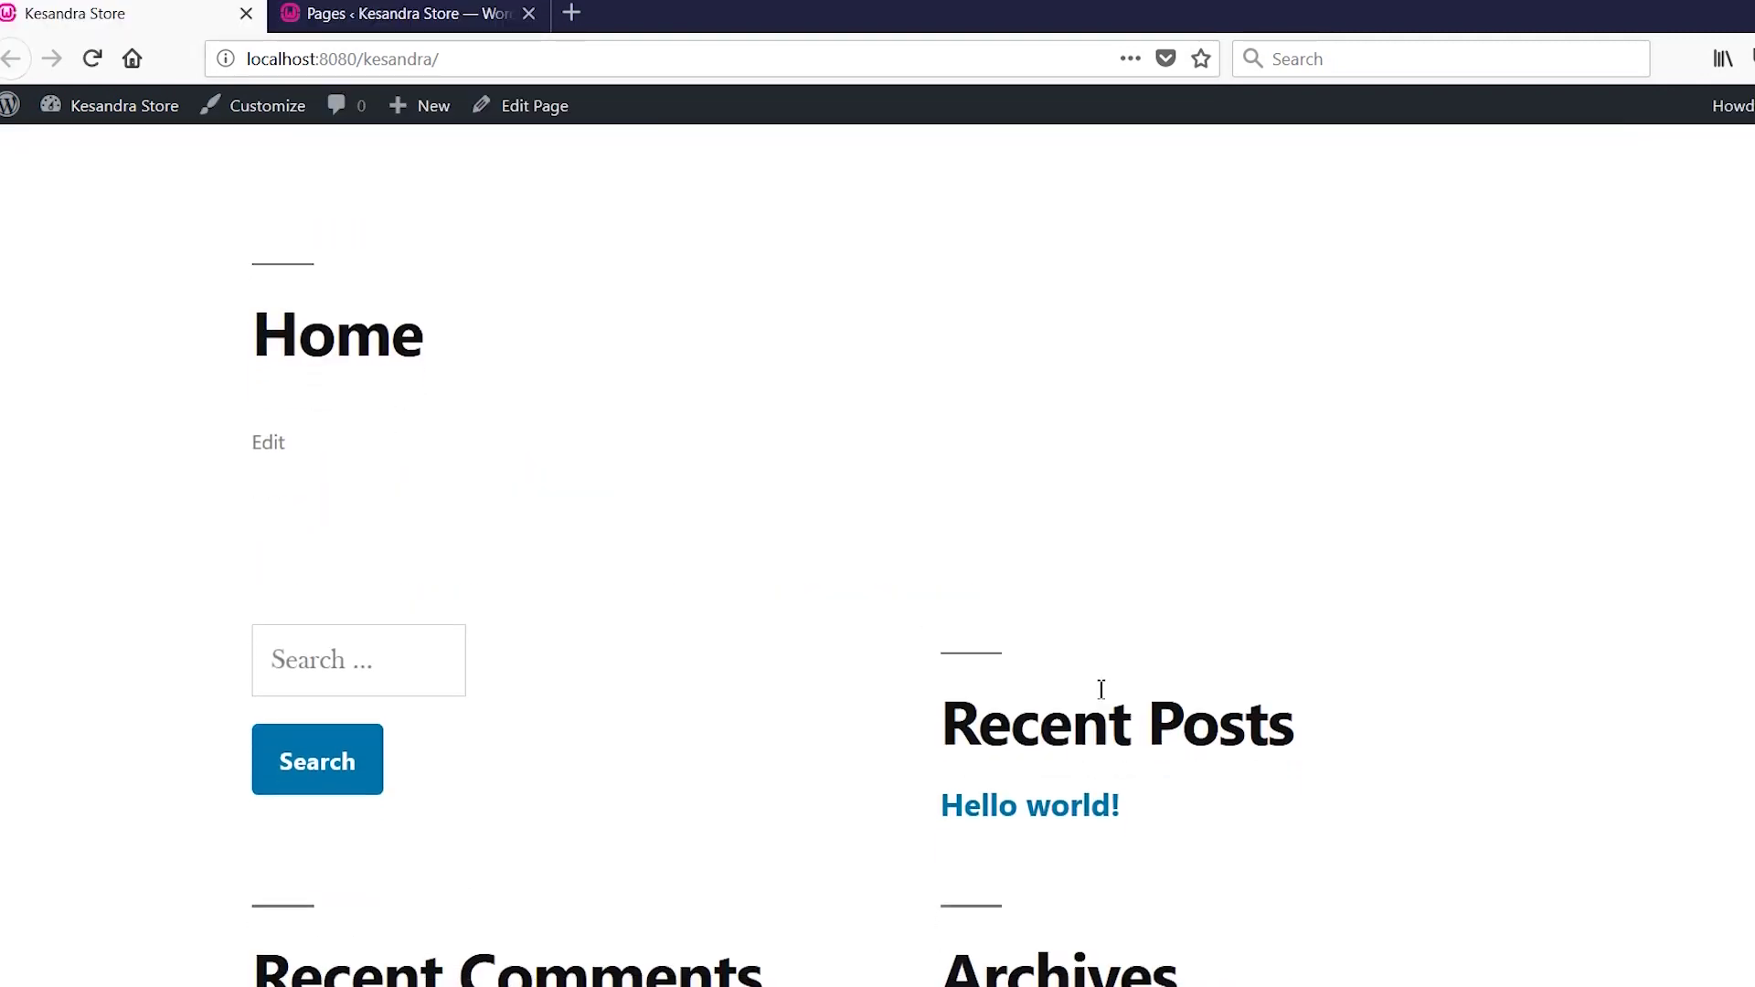
pyautogui.scroll(-3, 1101, 688)
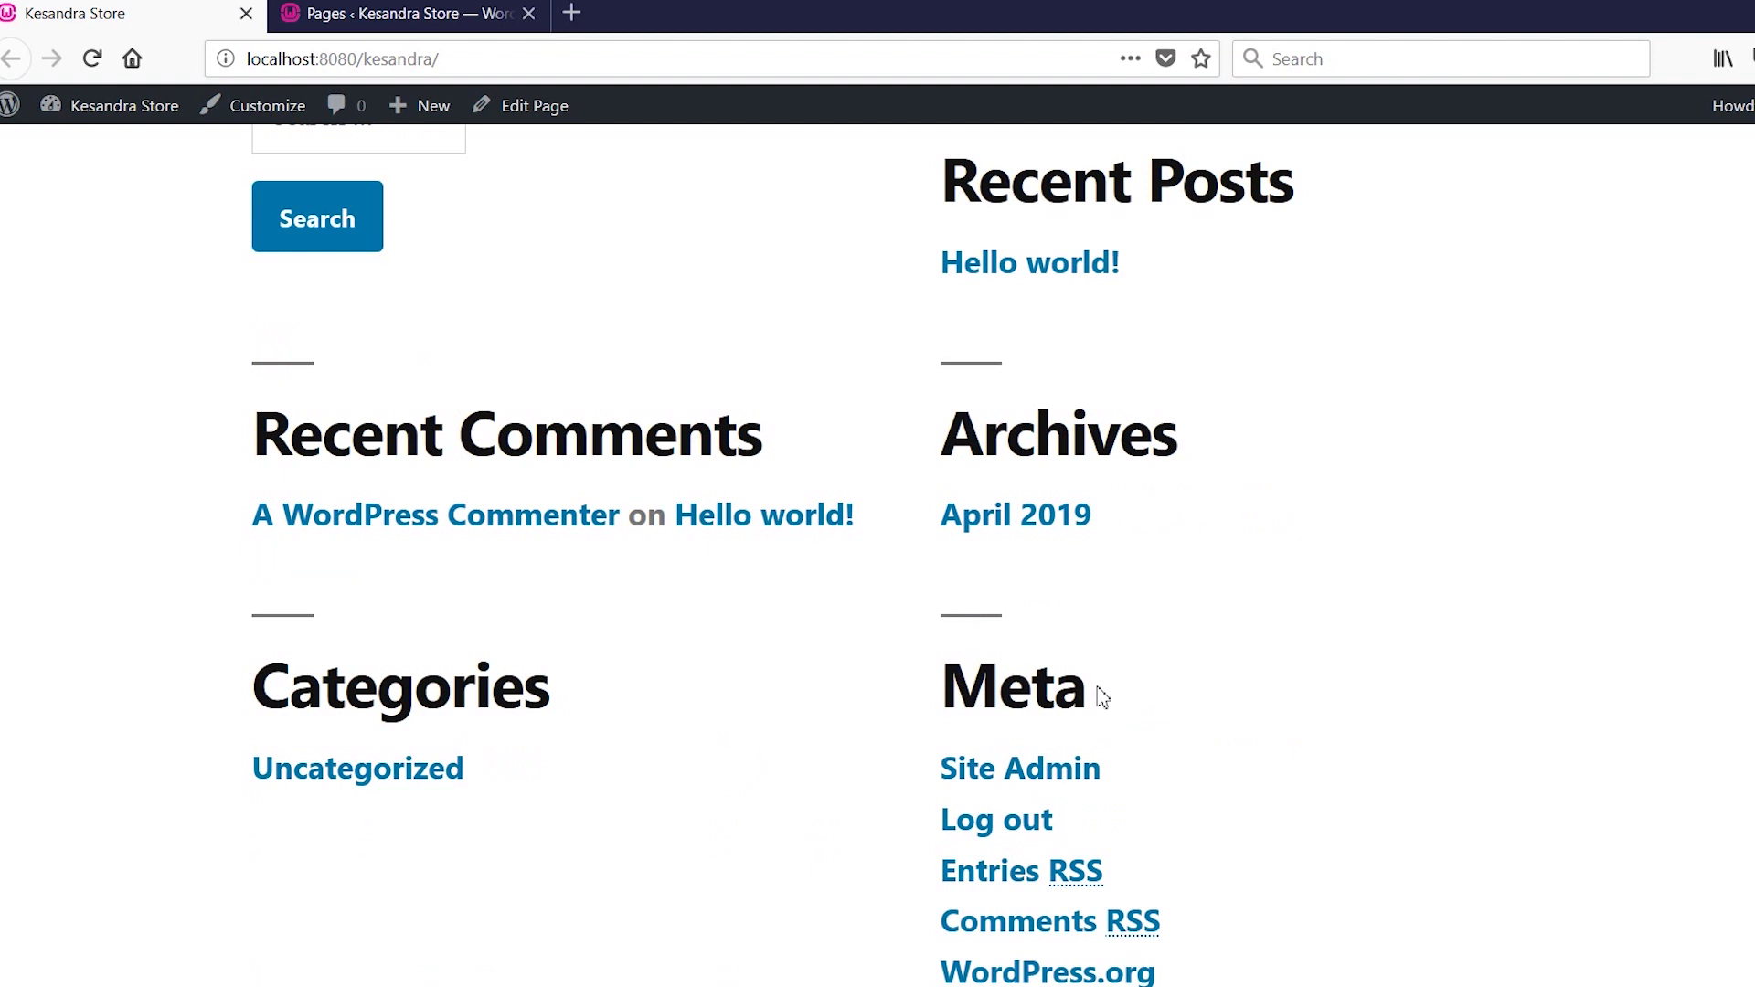
pyautogui.scroll(-2, 1101, 697)
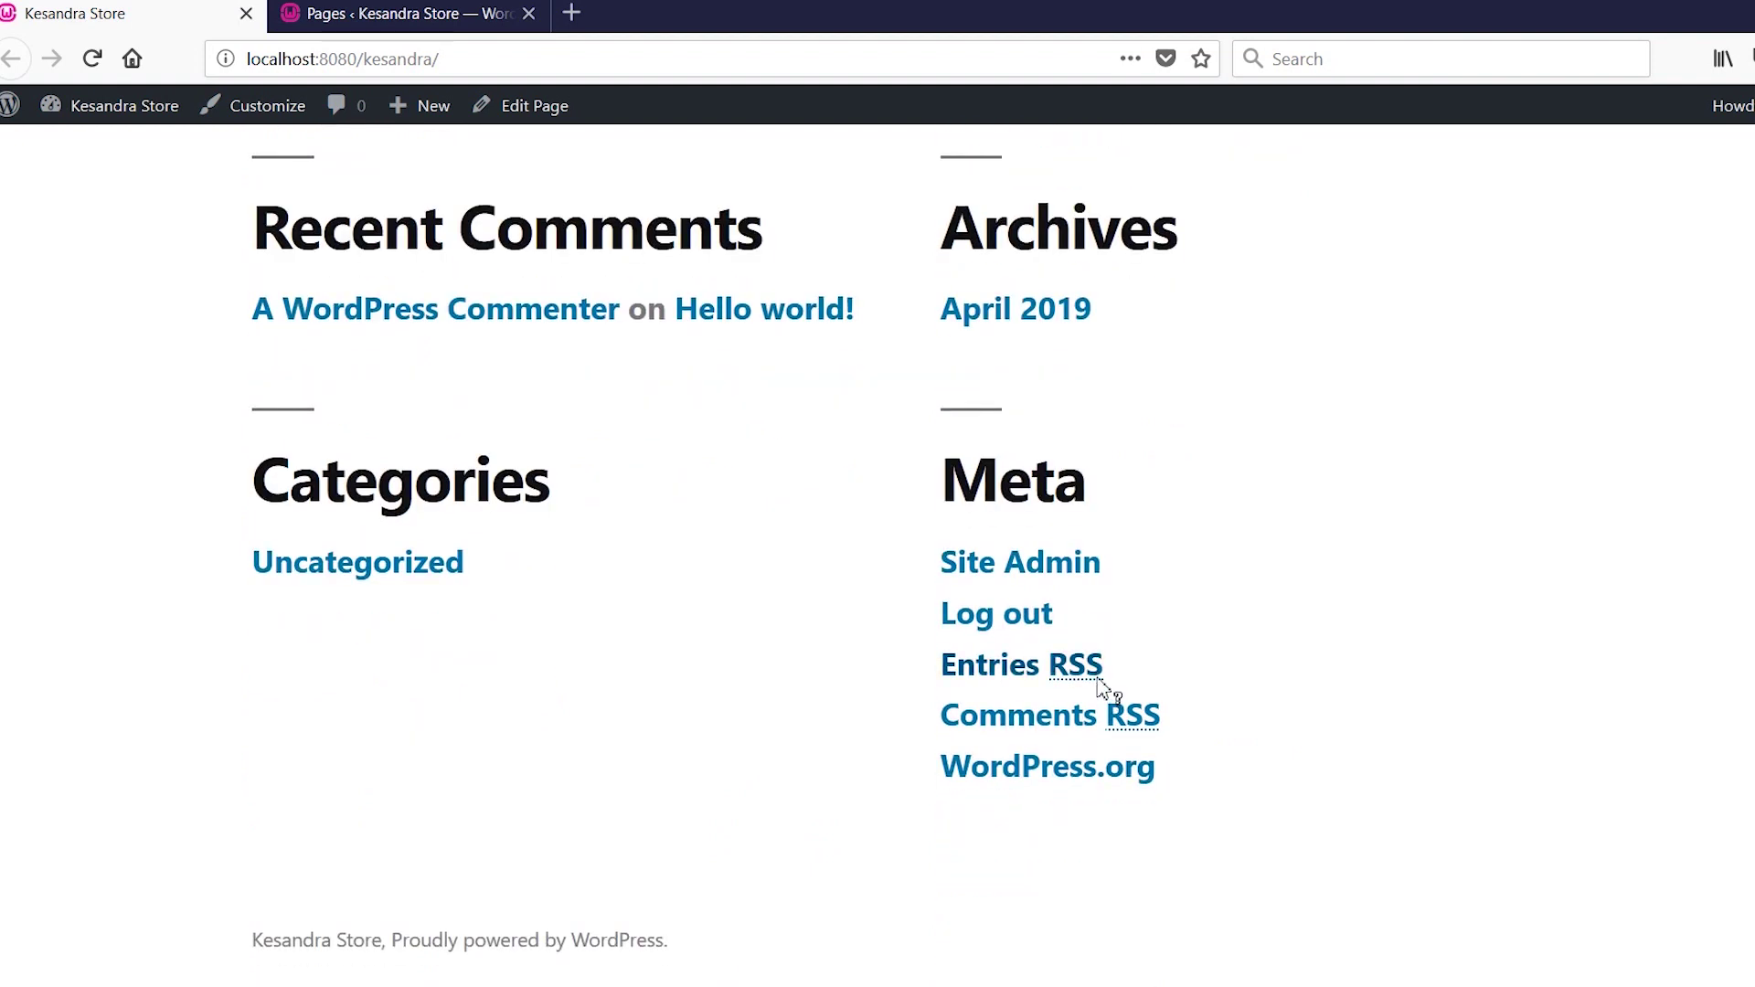
pyautogui.scroll(5, 1101, 688)
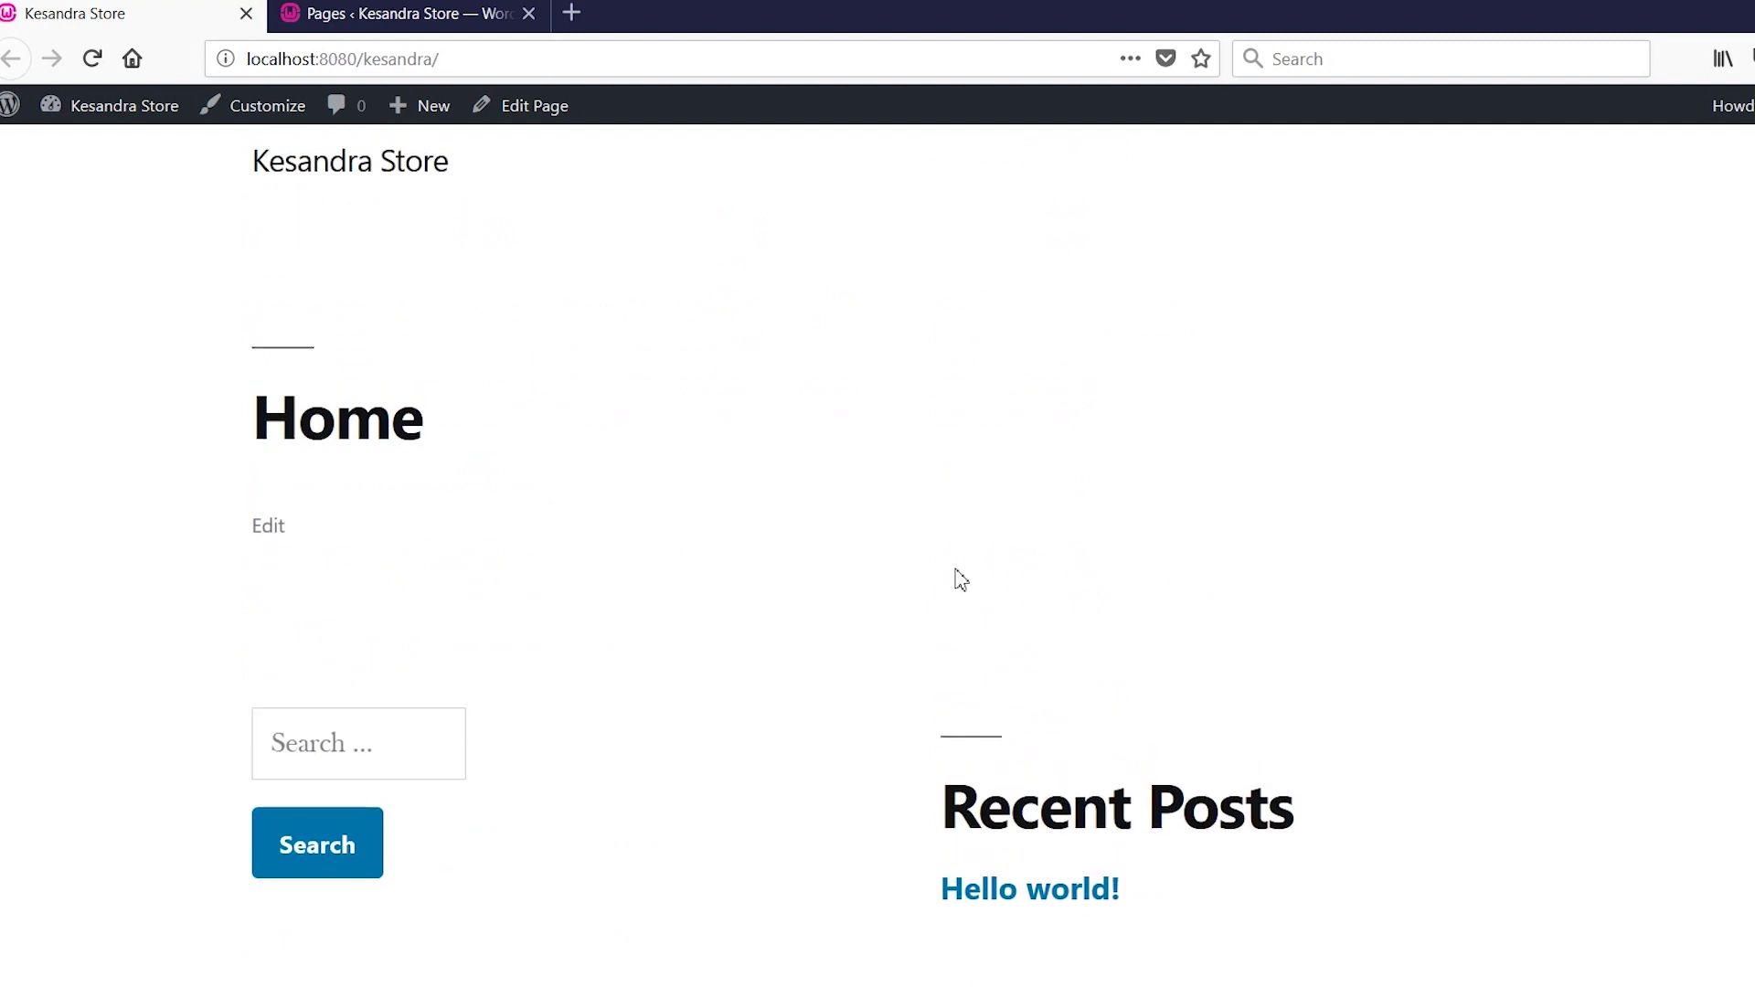
pyautogui.scroll(1, 960, 578)
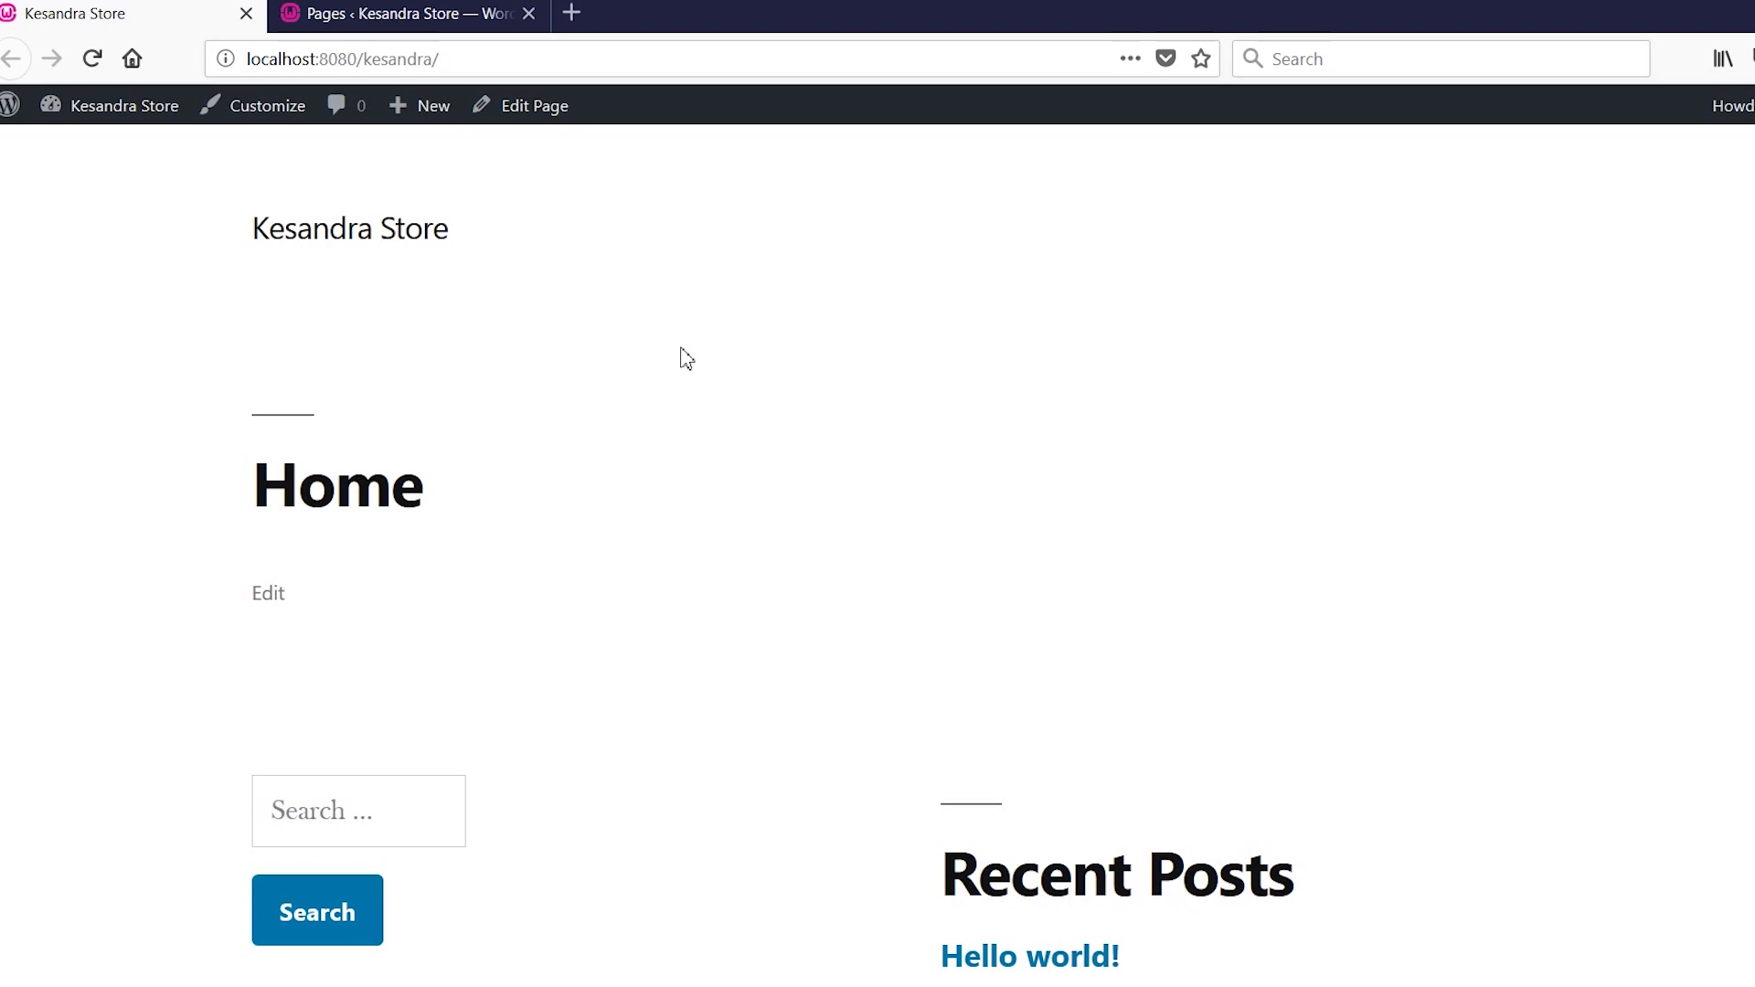
# Return to the admin area, open the installed themes and look over Twenty Nineteen, Twenty Seventeen and Twenty Sixteen.
pyautogui.click(387, 13)
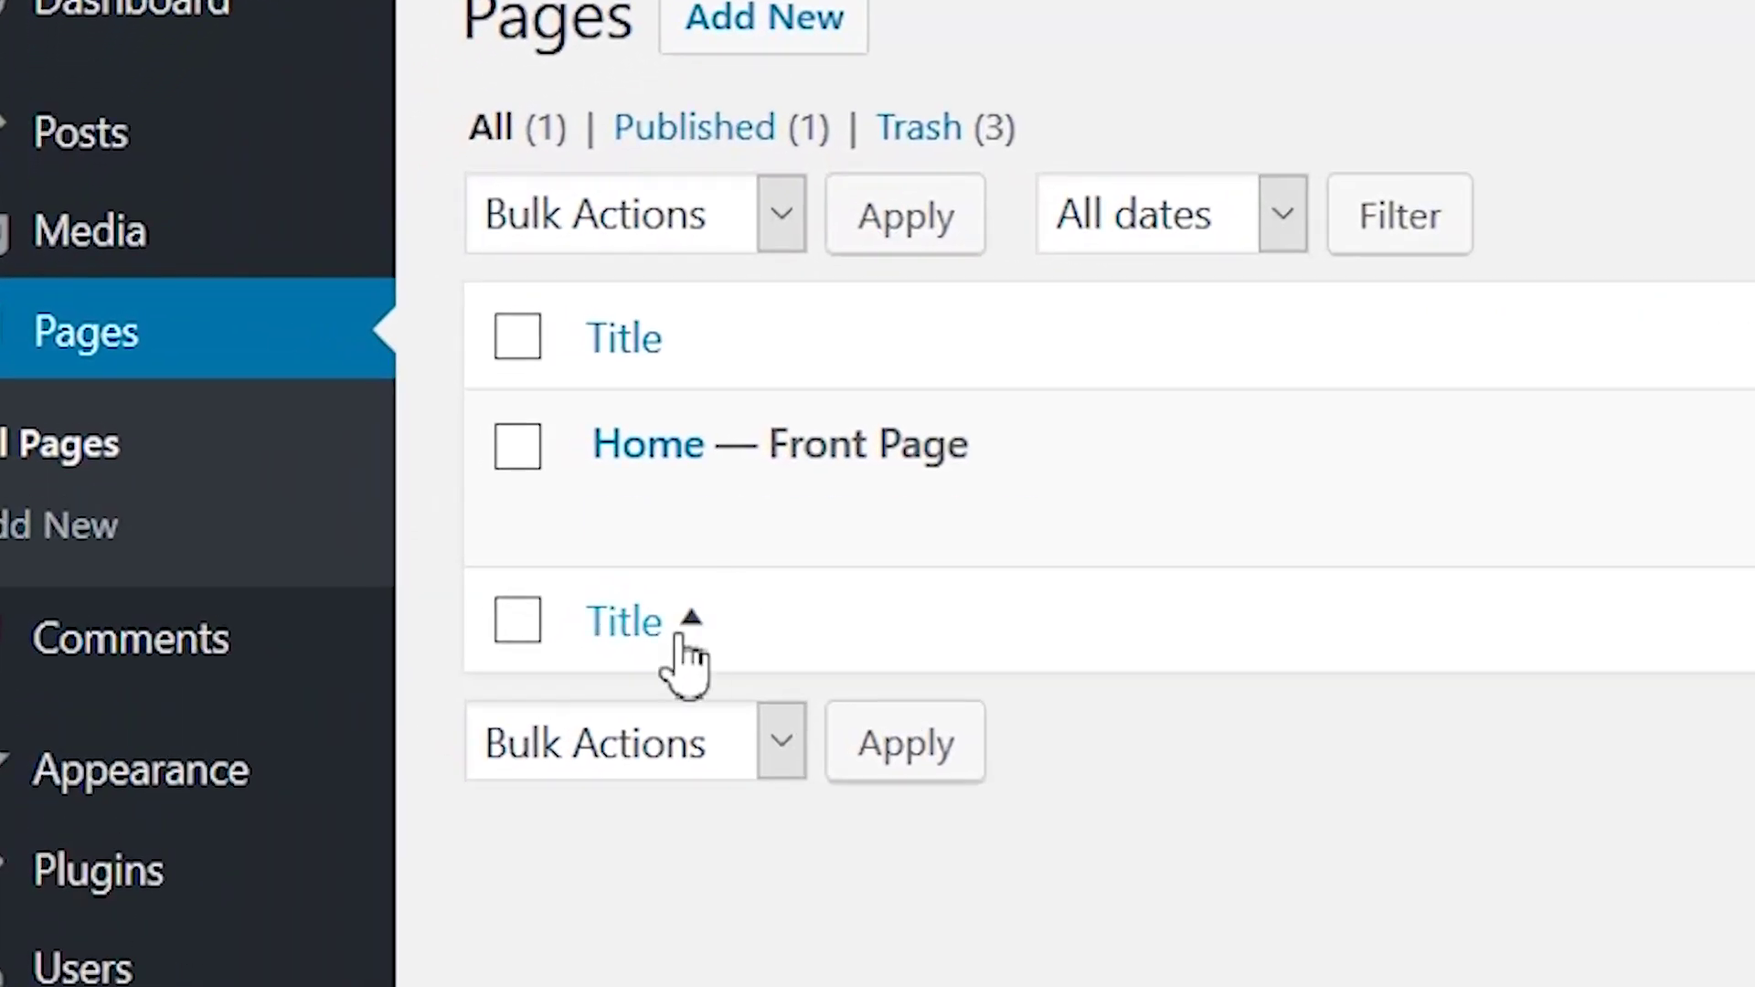
pyautogui.moveTo(658, 454)
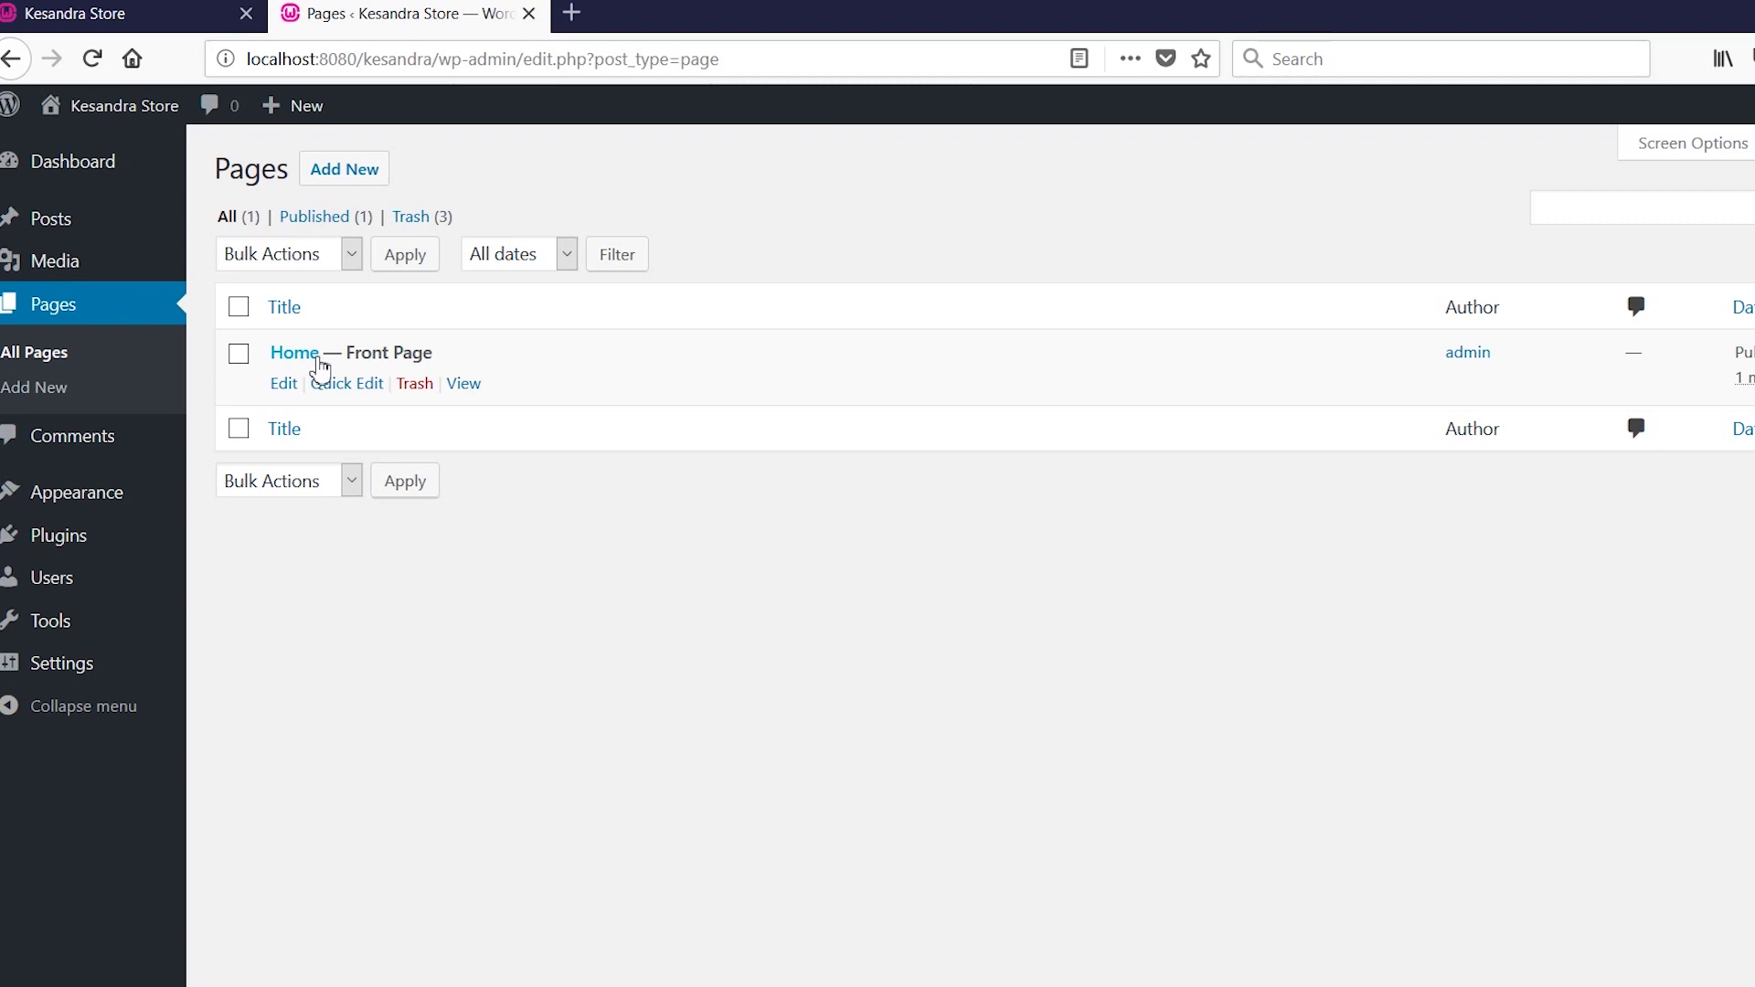
pyautogui.moveTo(73, 495)
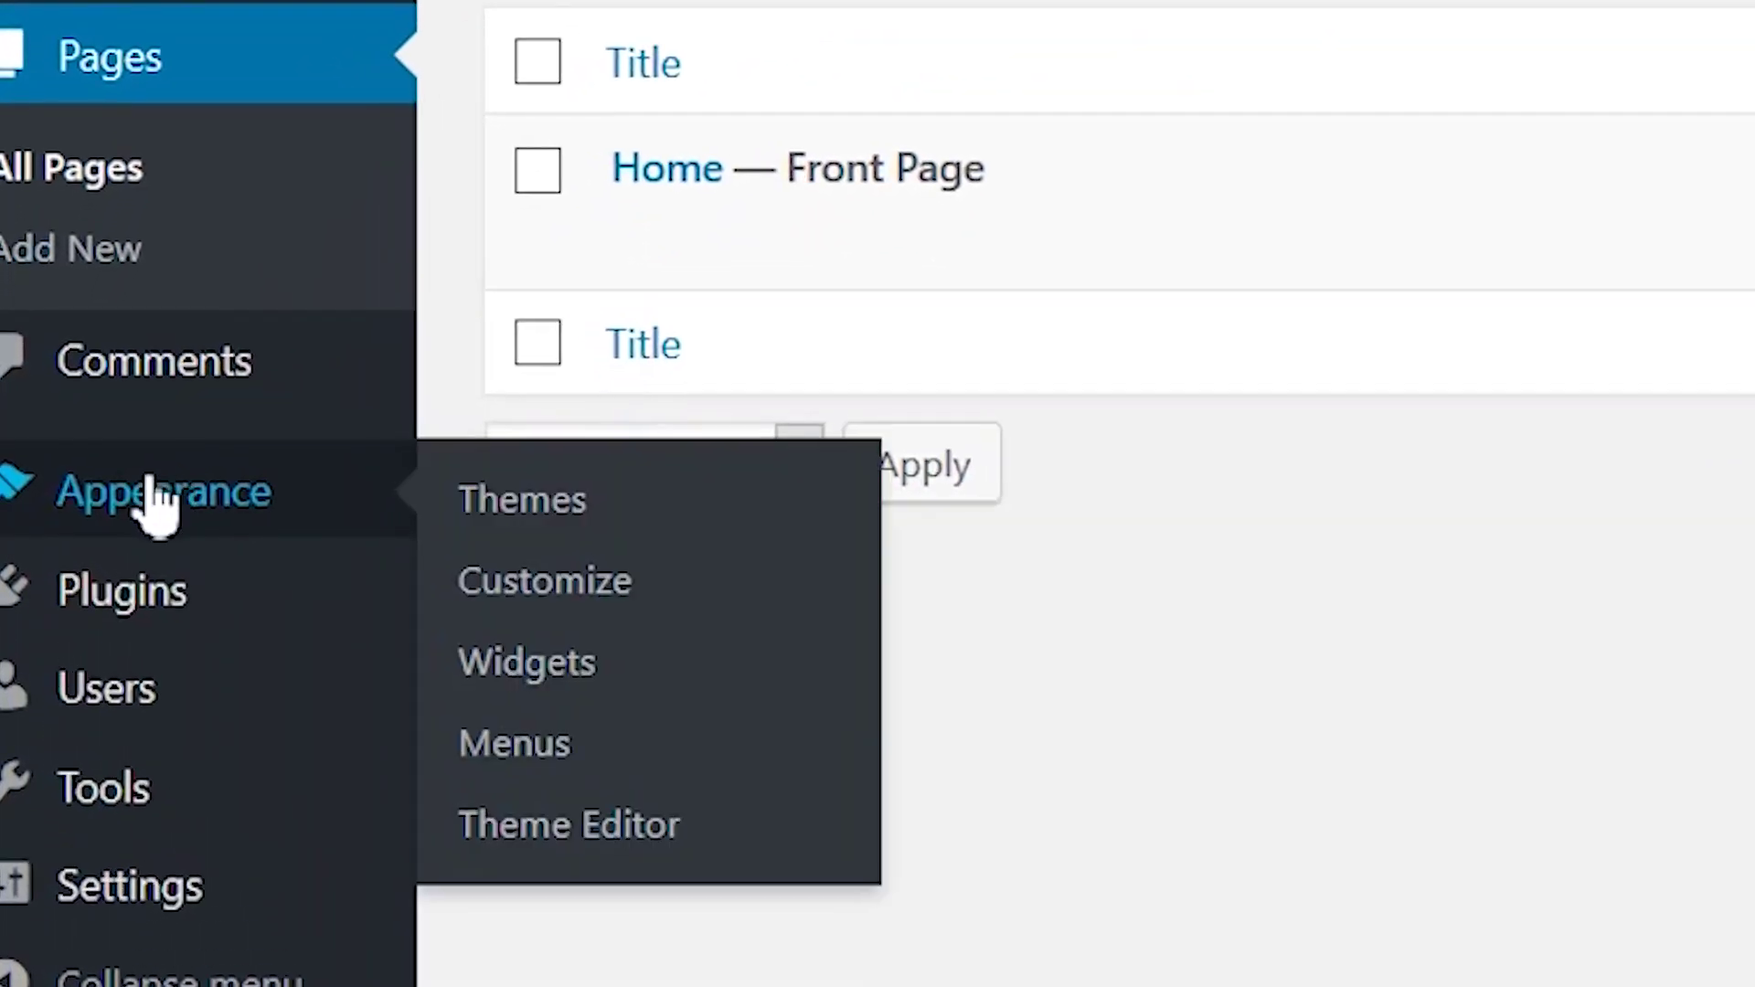
pyautogui.click(572, 500)
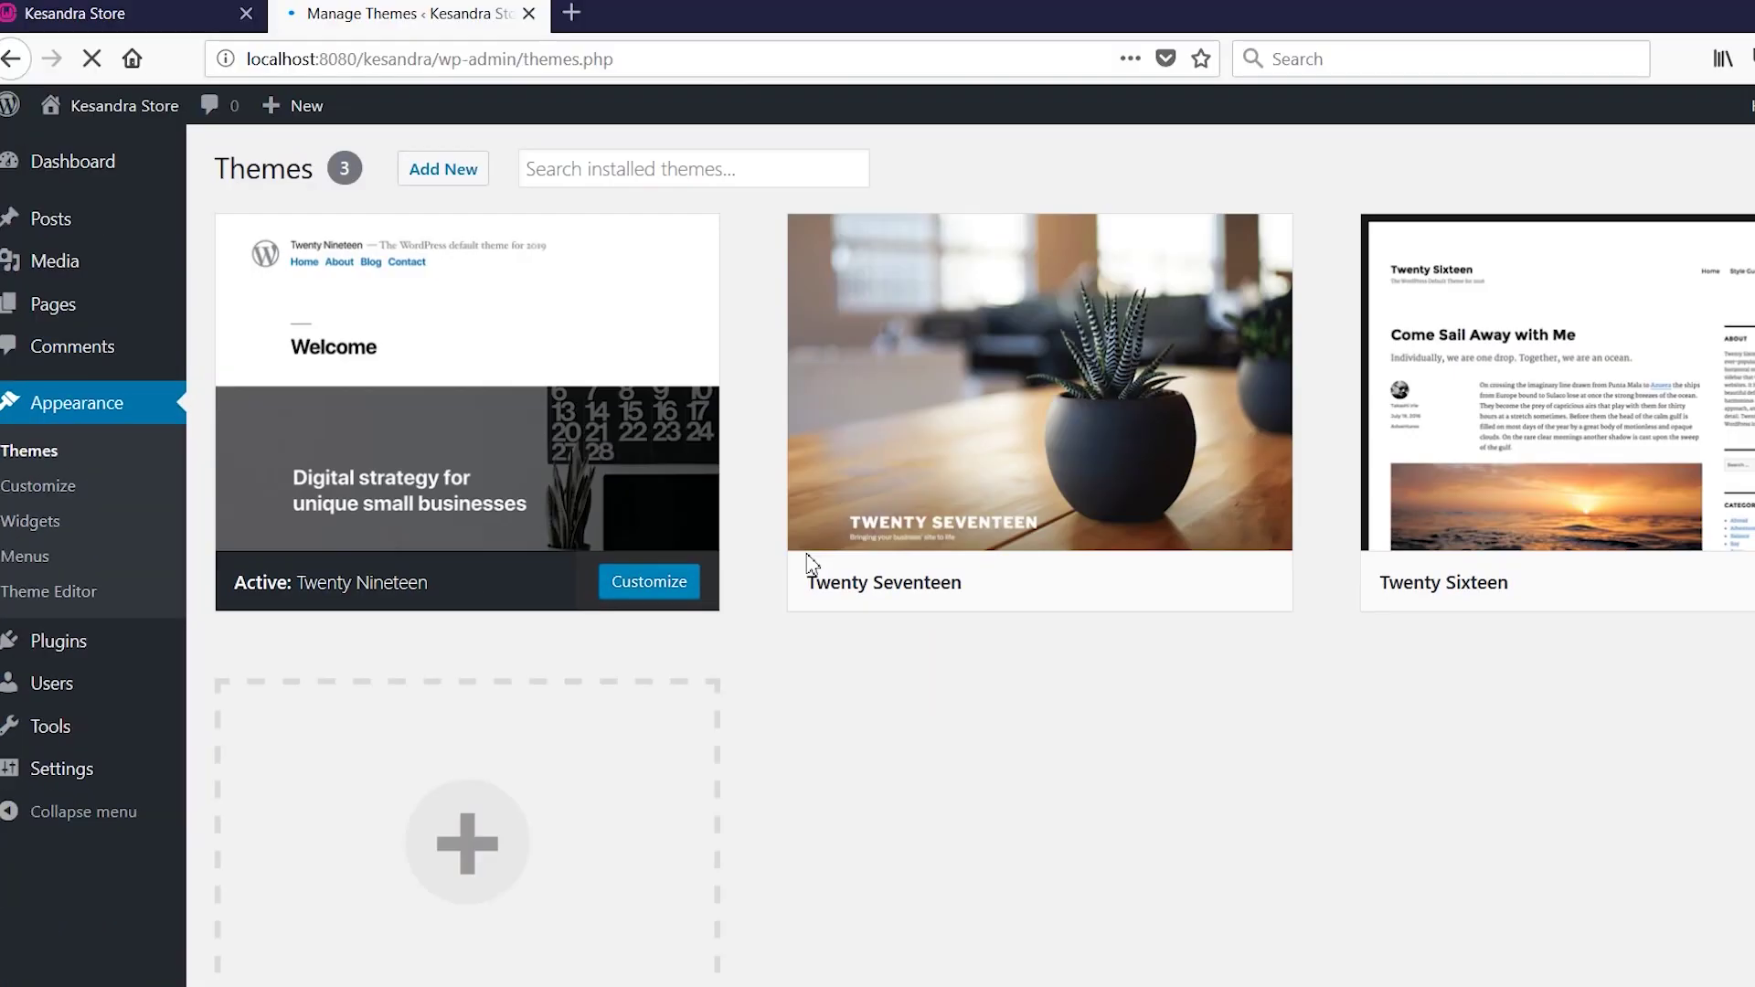
pyautogui.moveTo(804, 562)
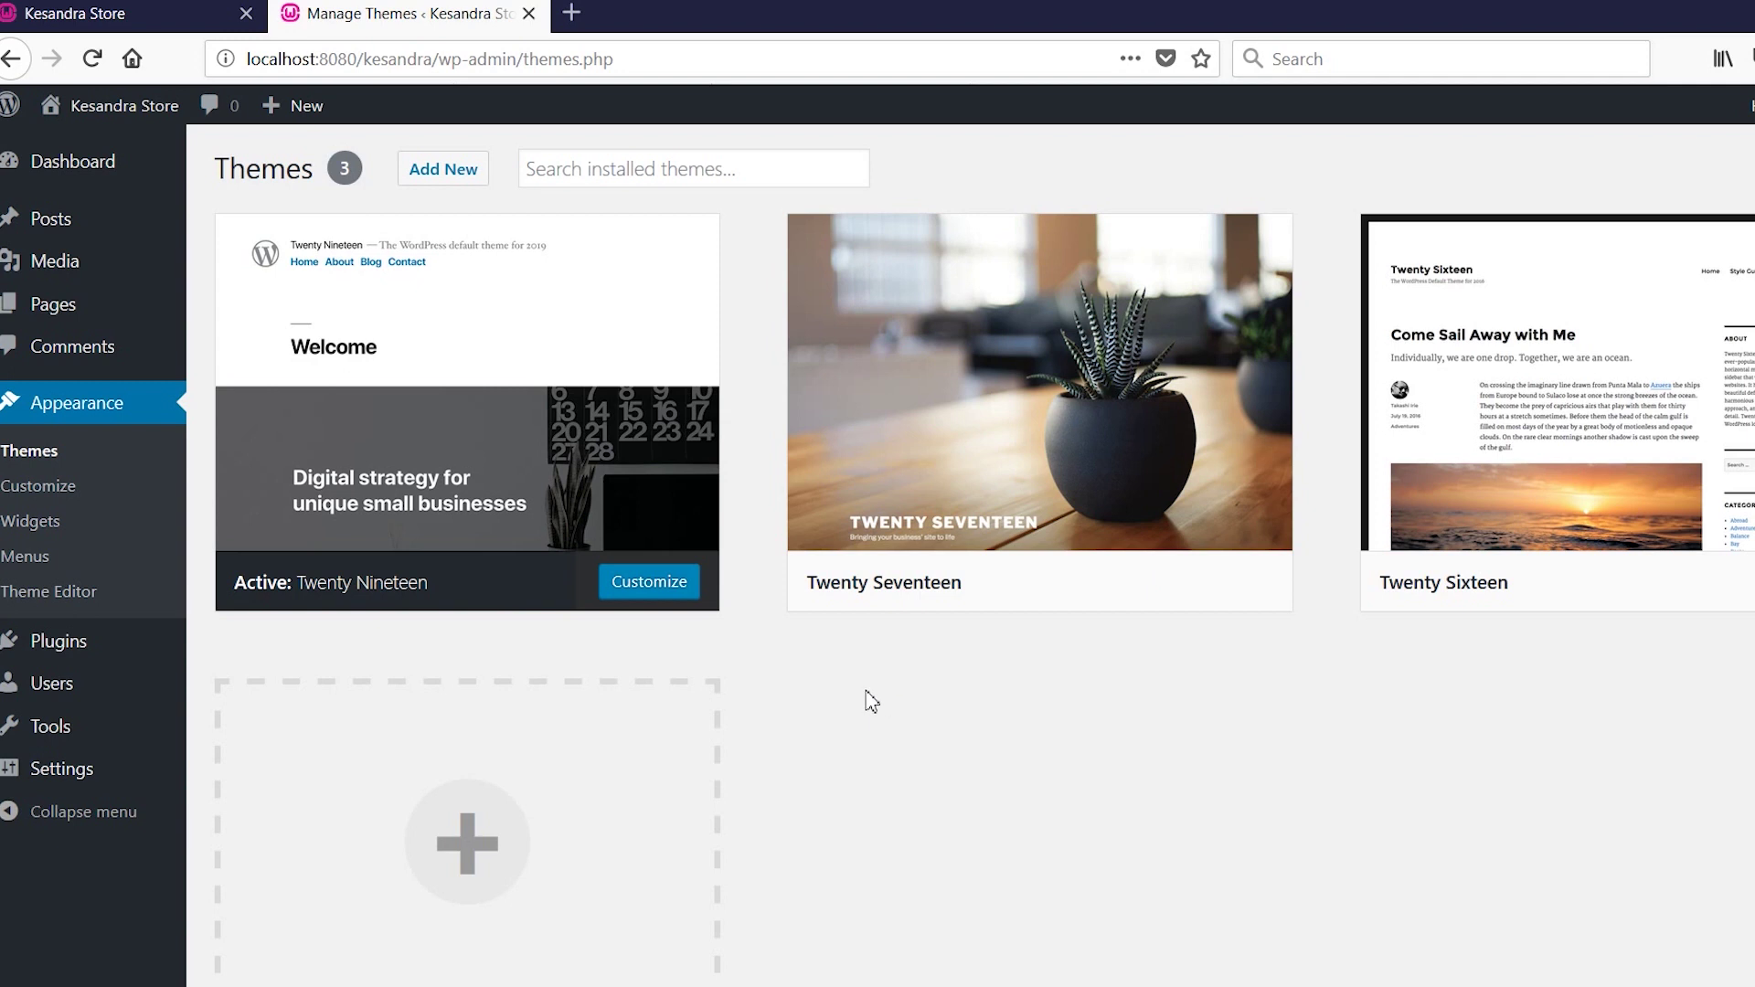
pyautogui.moveTo(1164, 527)
pyautogui.moveTo(1357, 512)
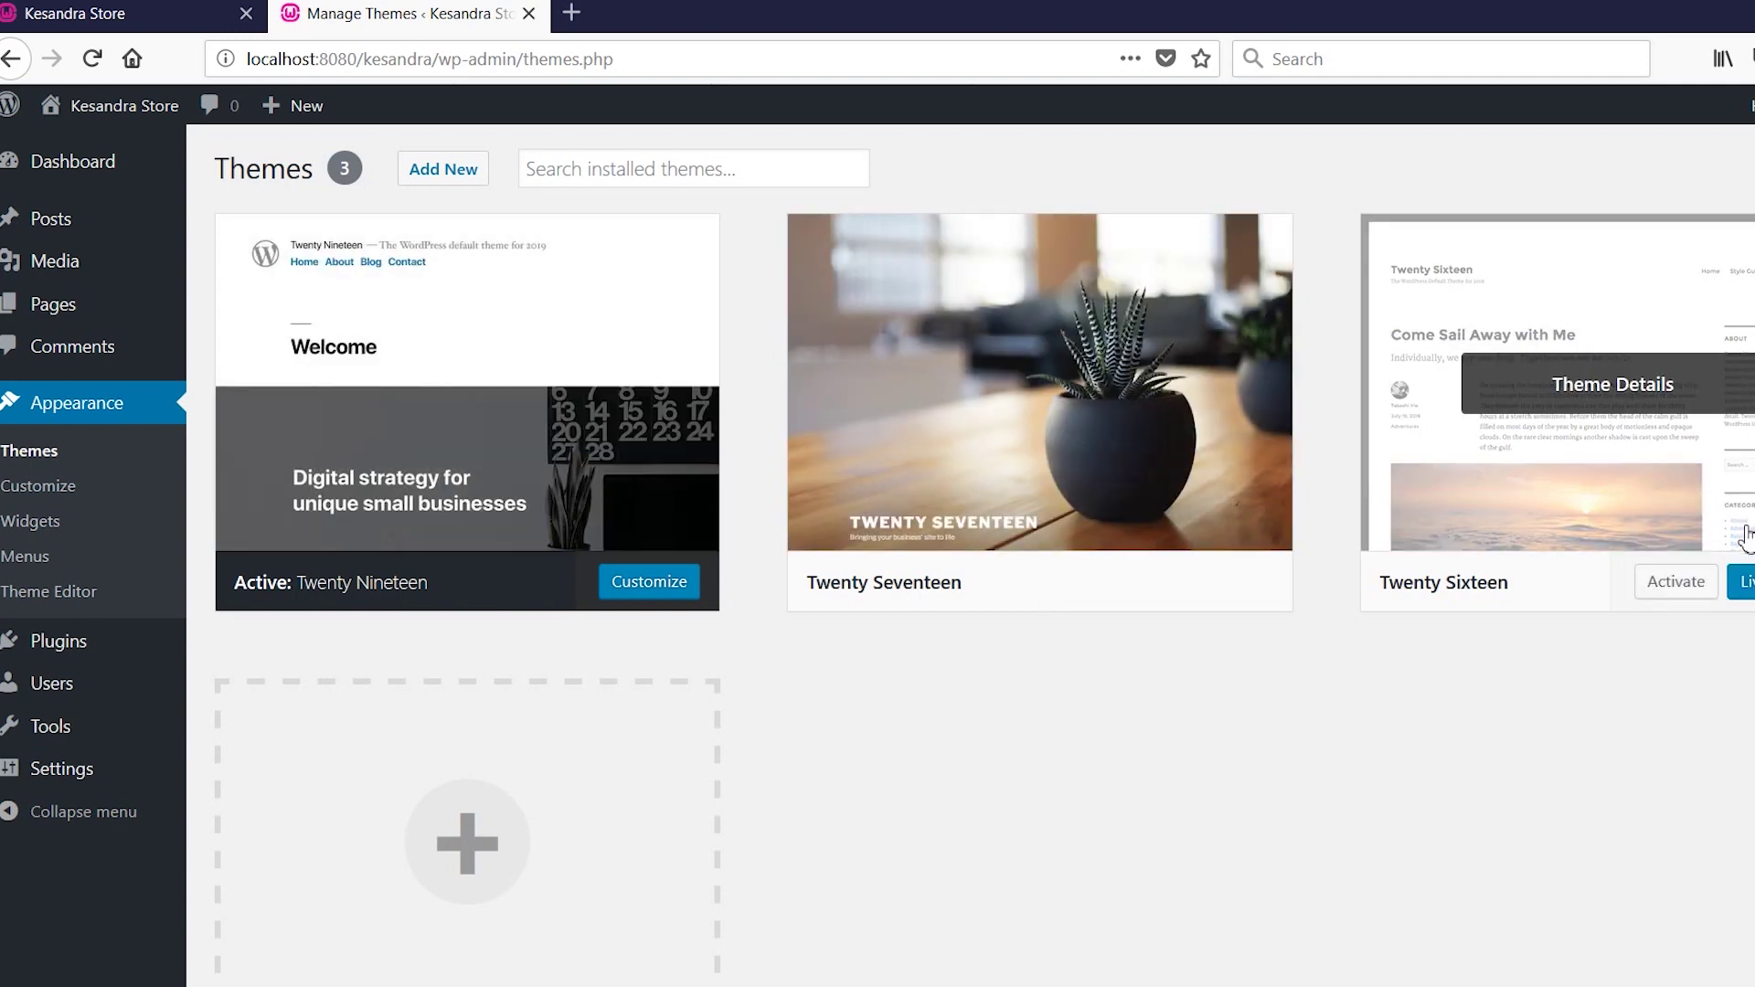
pyautogui.moveTo(673, 576)
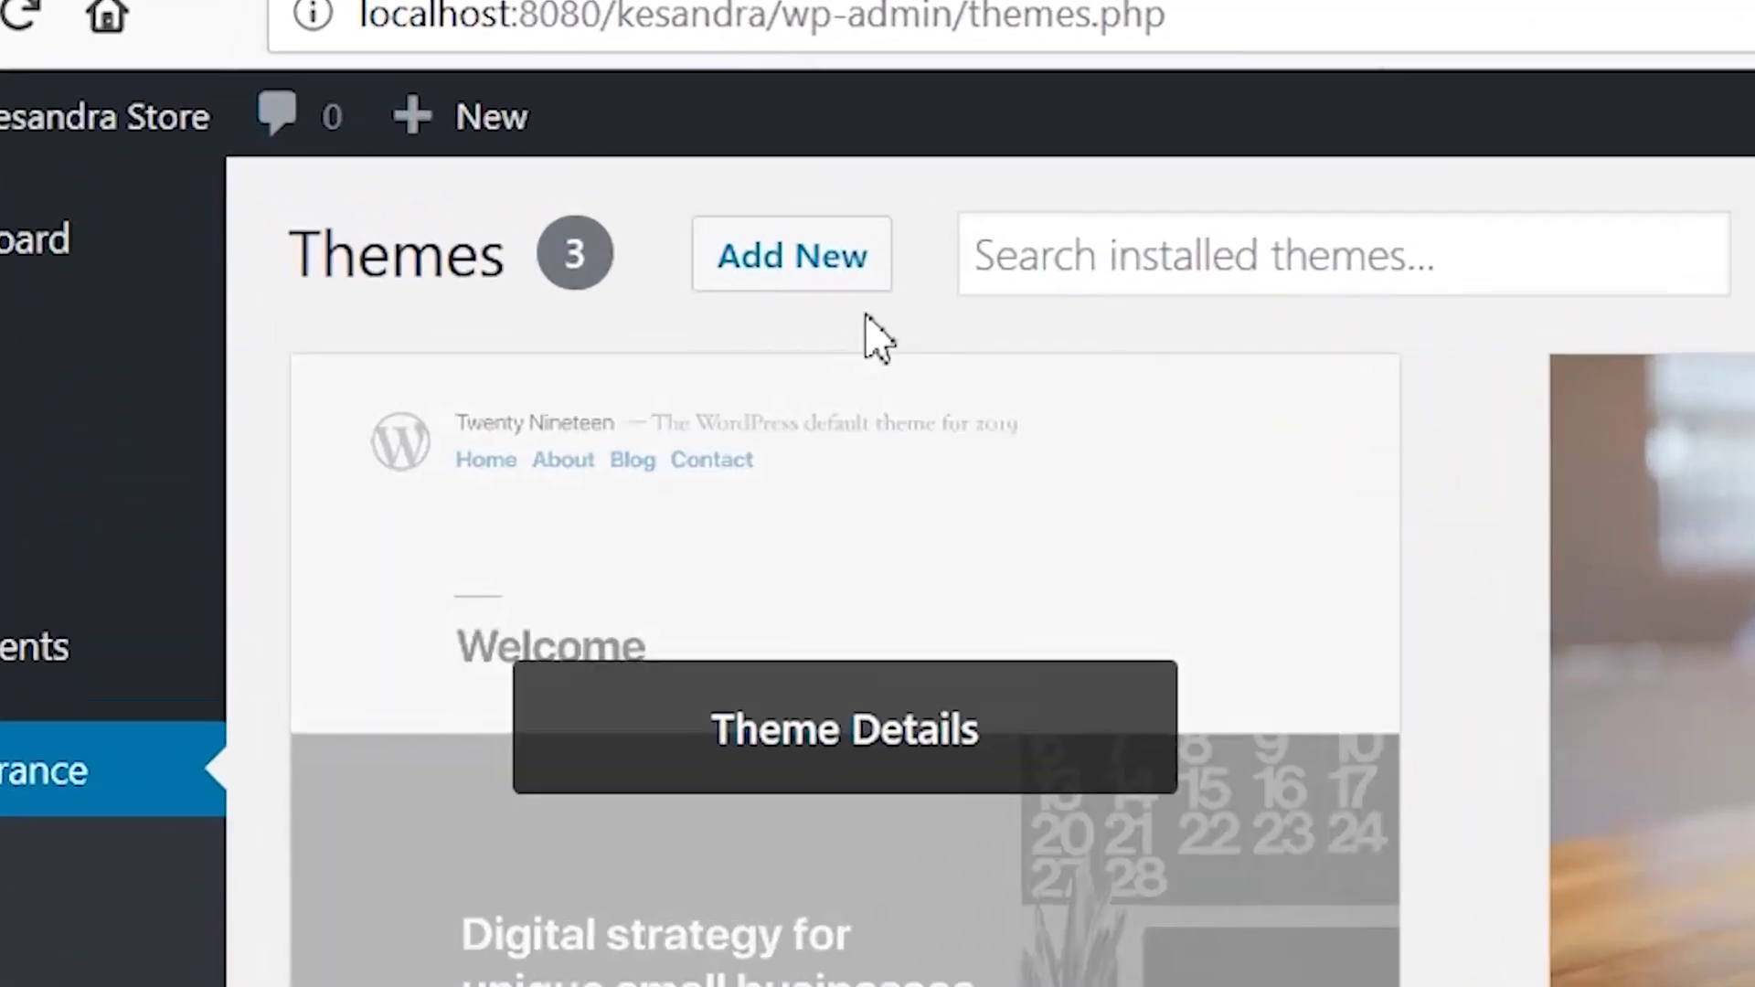
# Install the Divi theme by uploading Divi.zip from the assets folder as a new theme, and activate it.
pyautogui.click(602, 203)
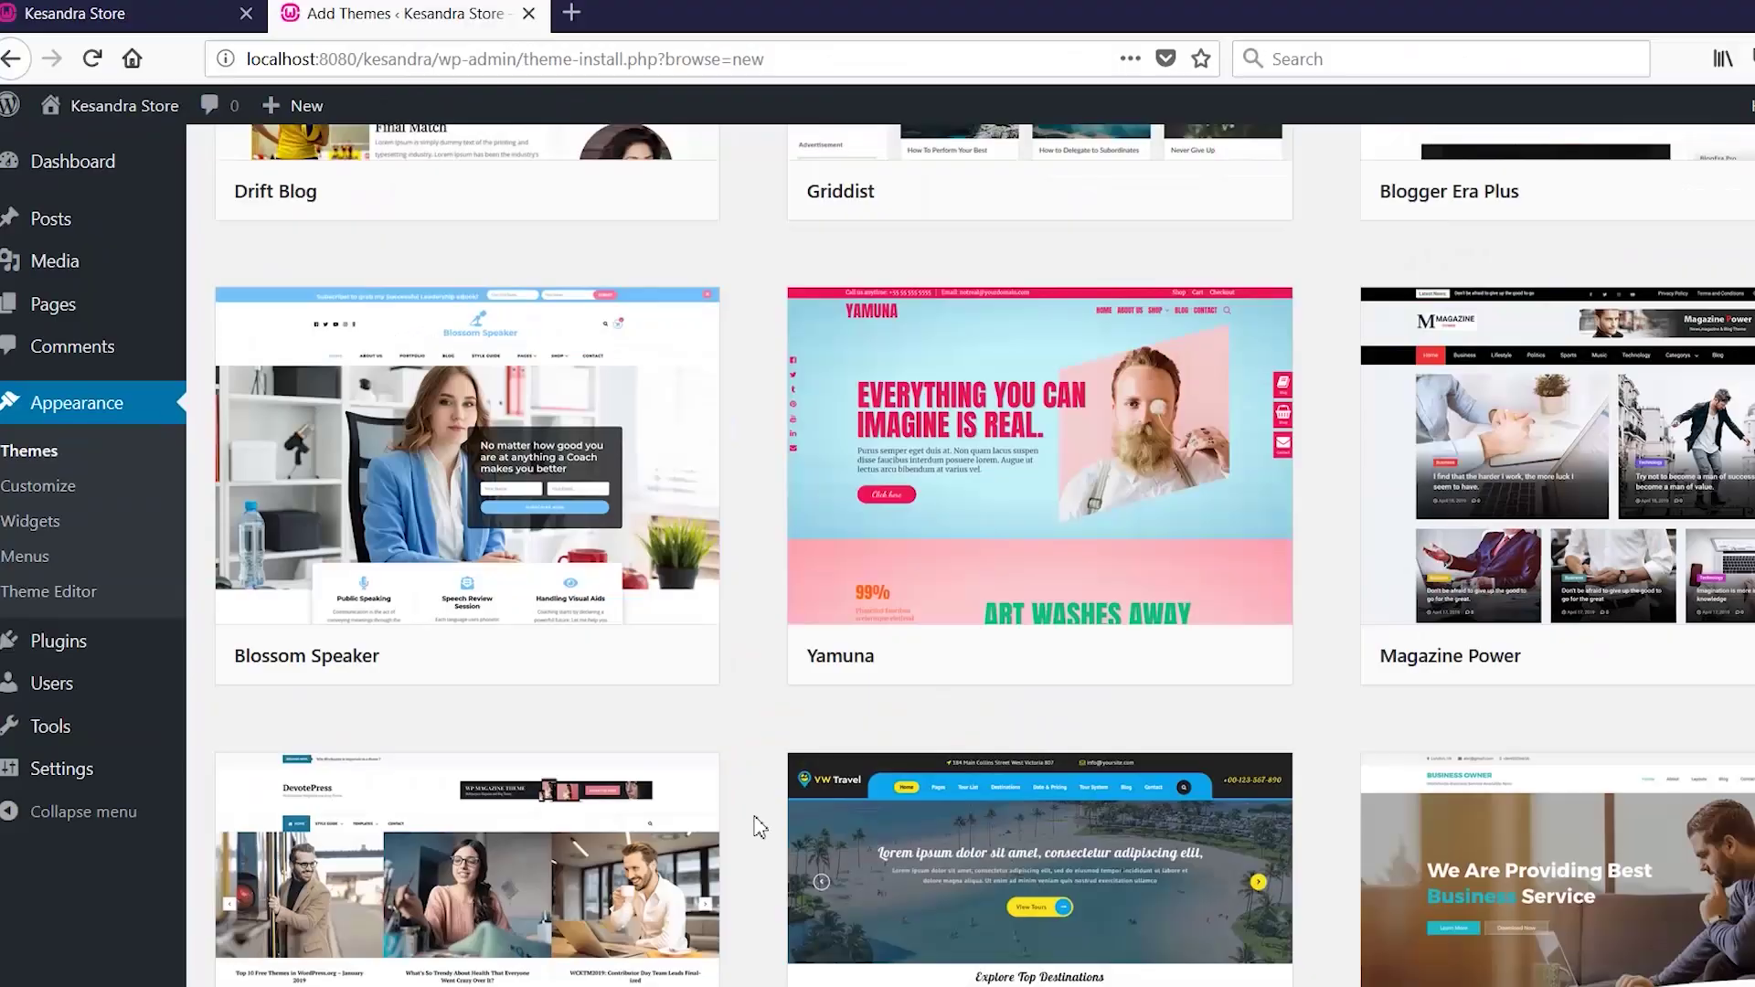
pyautogui.scroll(-2, 755, 827)
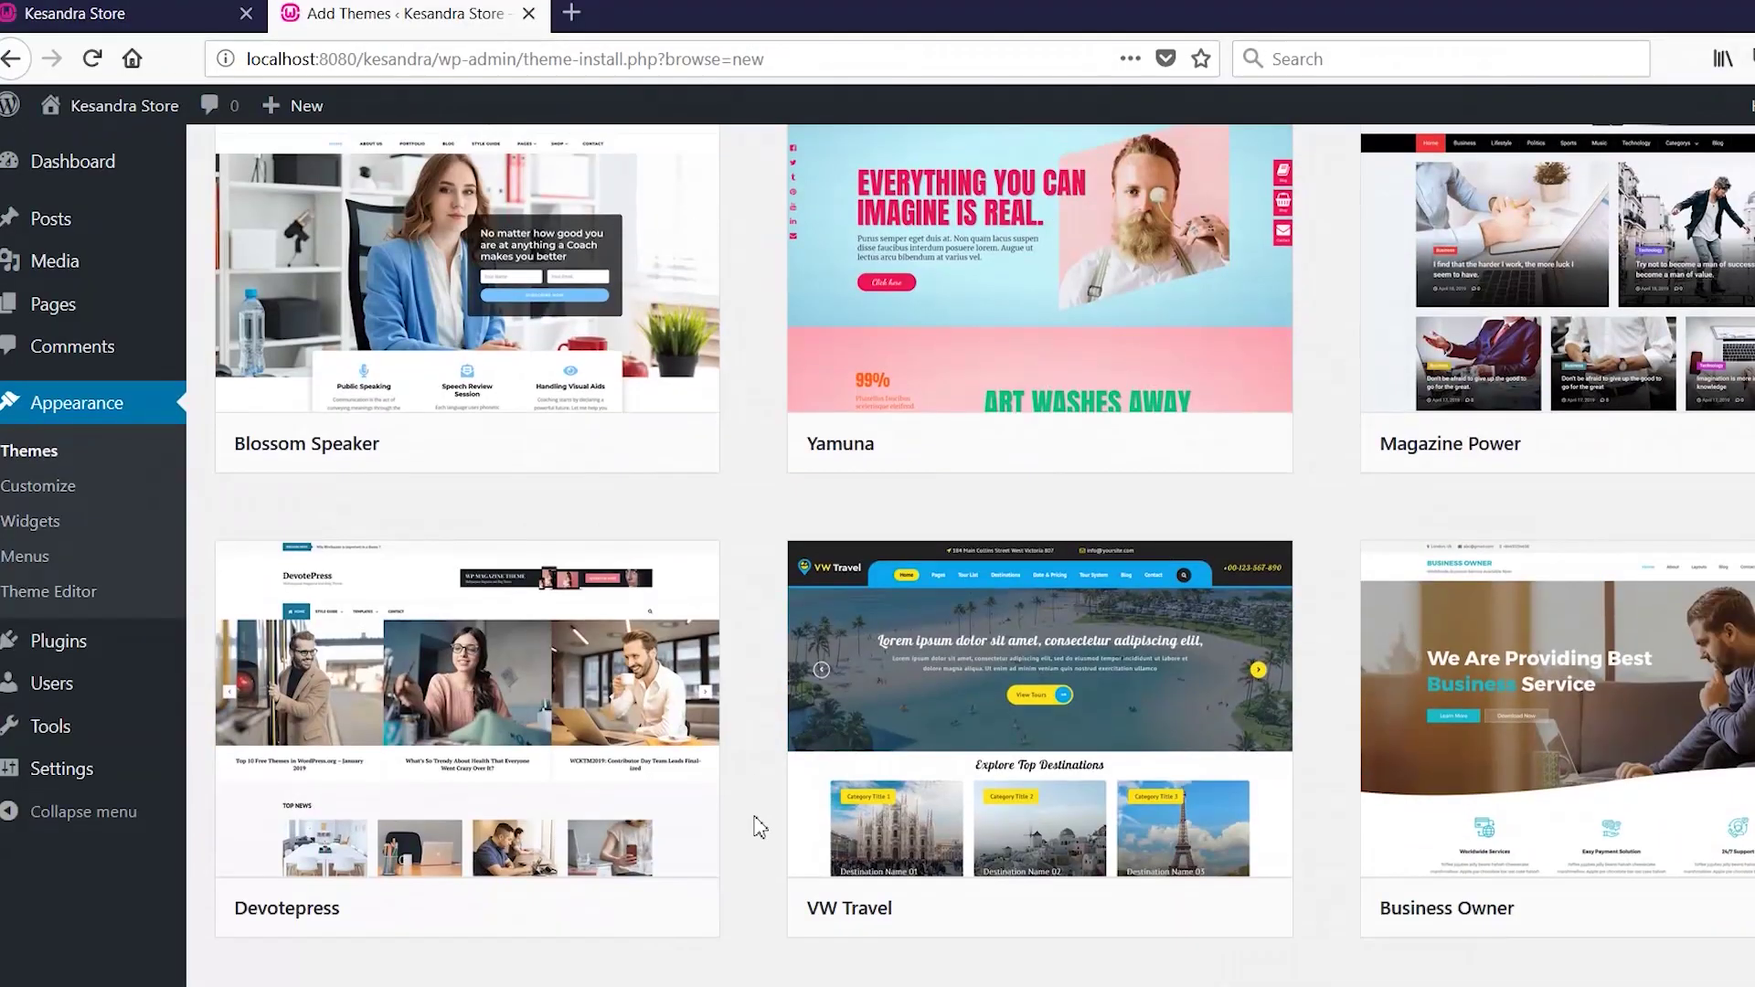
pyautogui.scroll(-4, 755, 827)
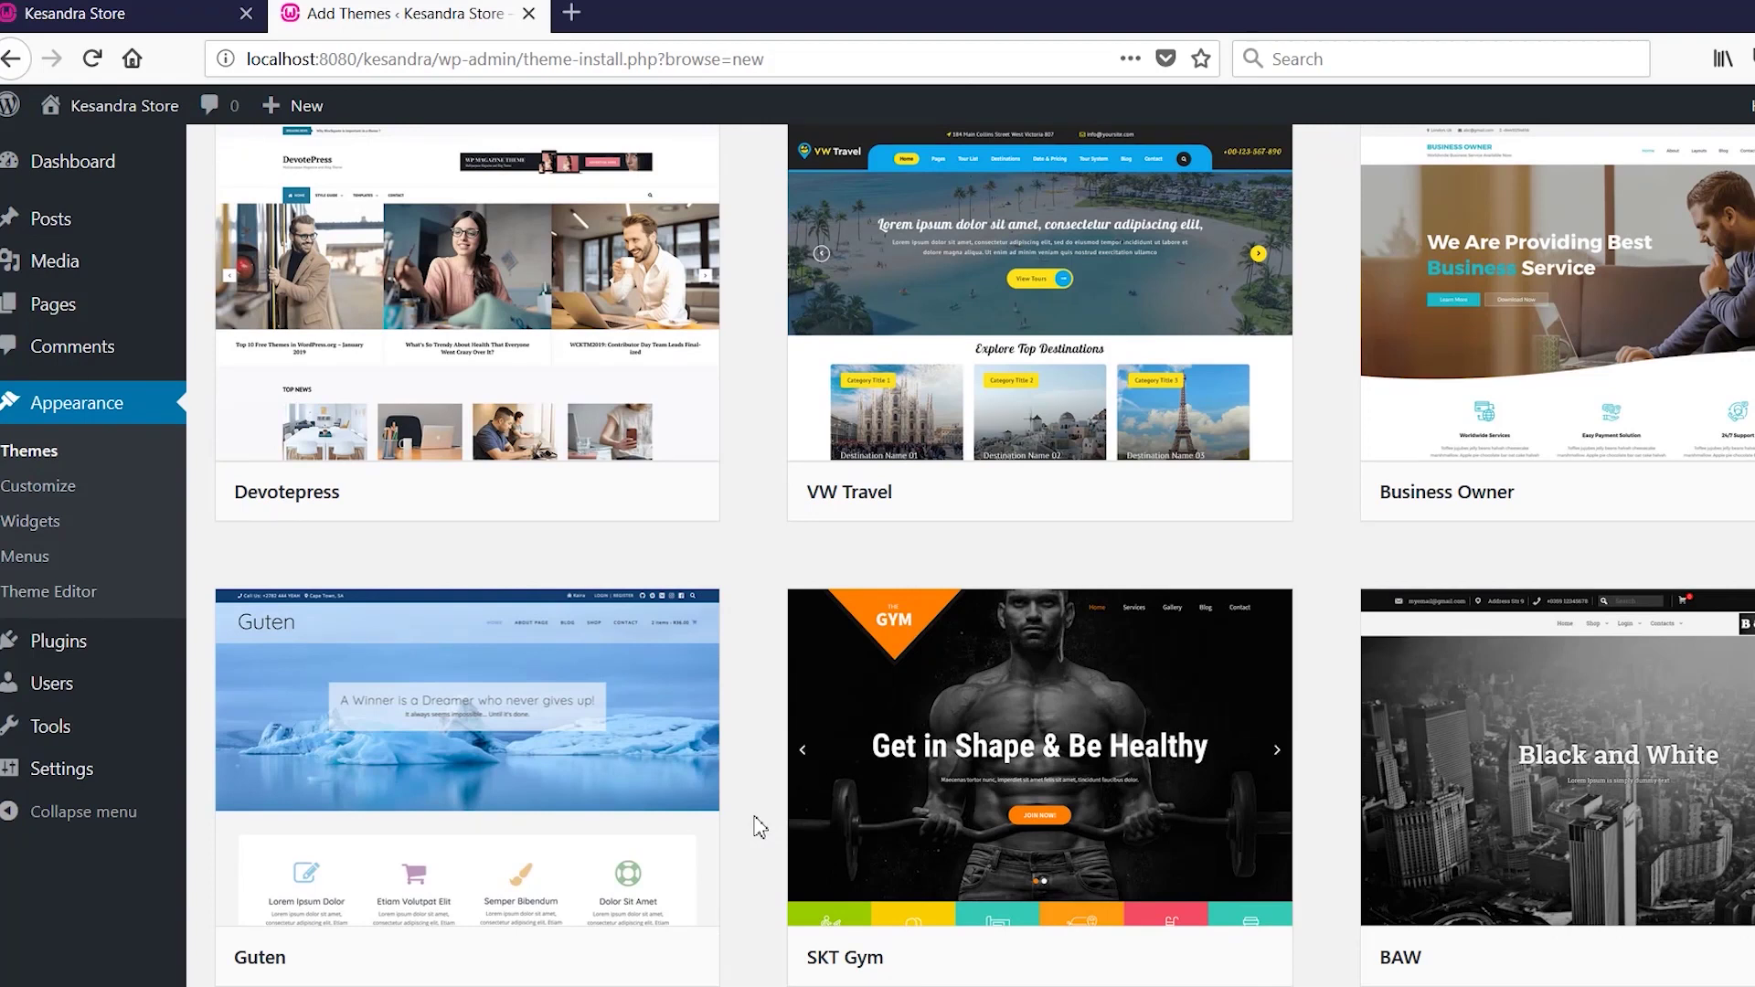
pyautogui.scroll(10, 754, 827)
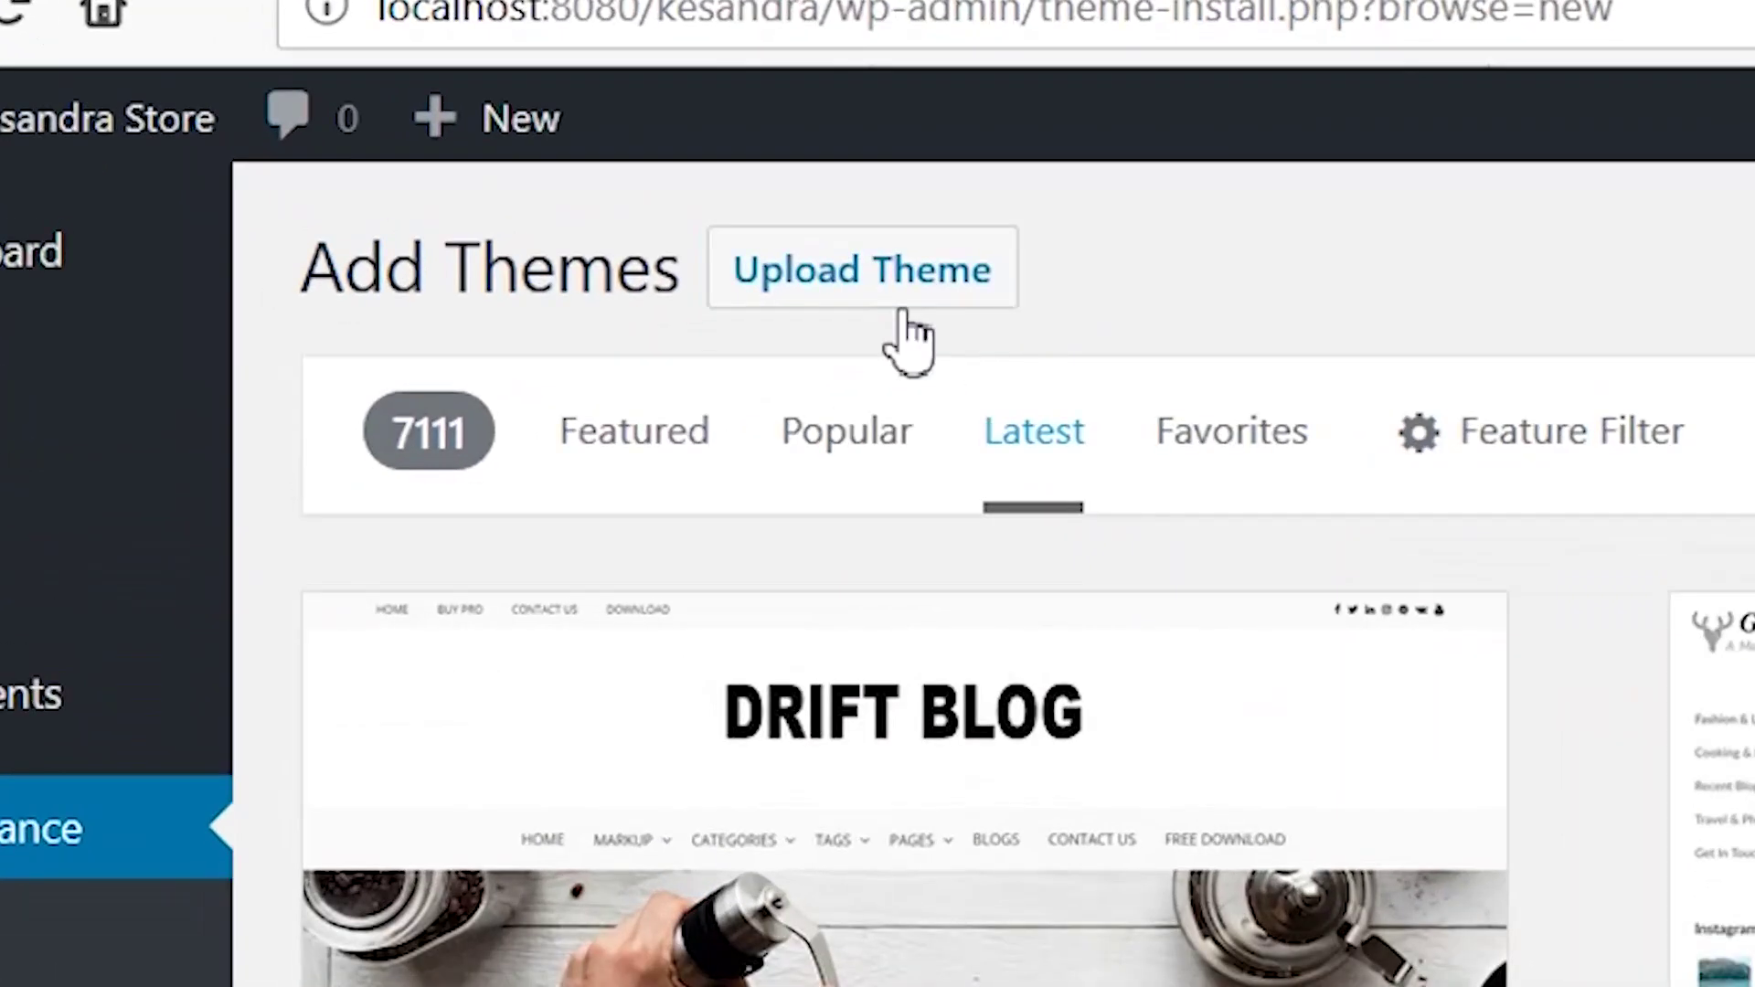
pyautogui.click(808, 292)
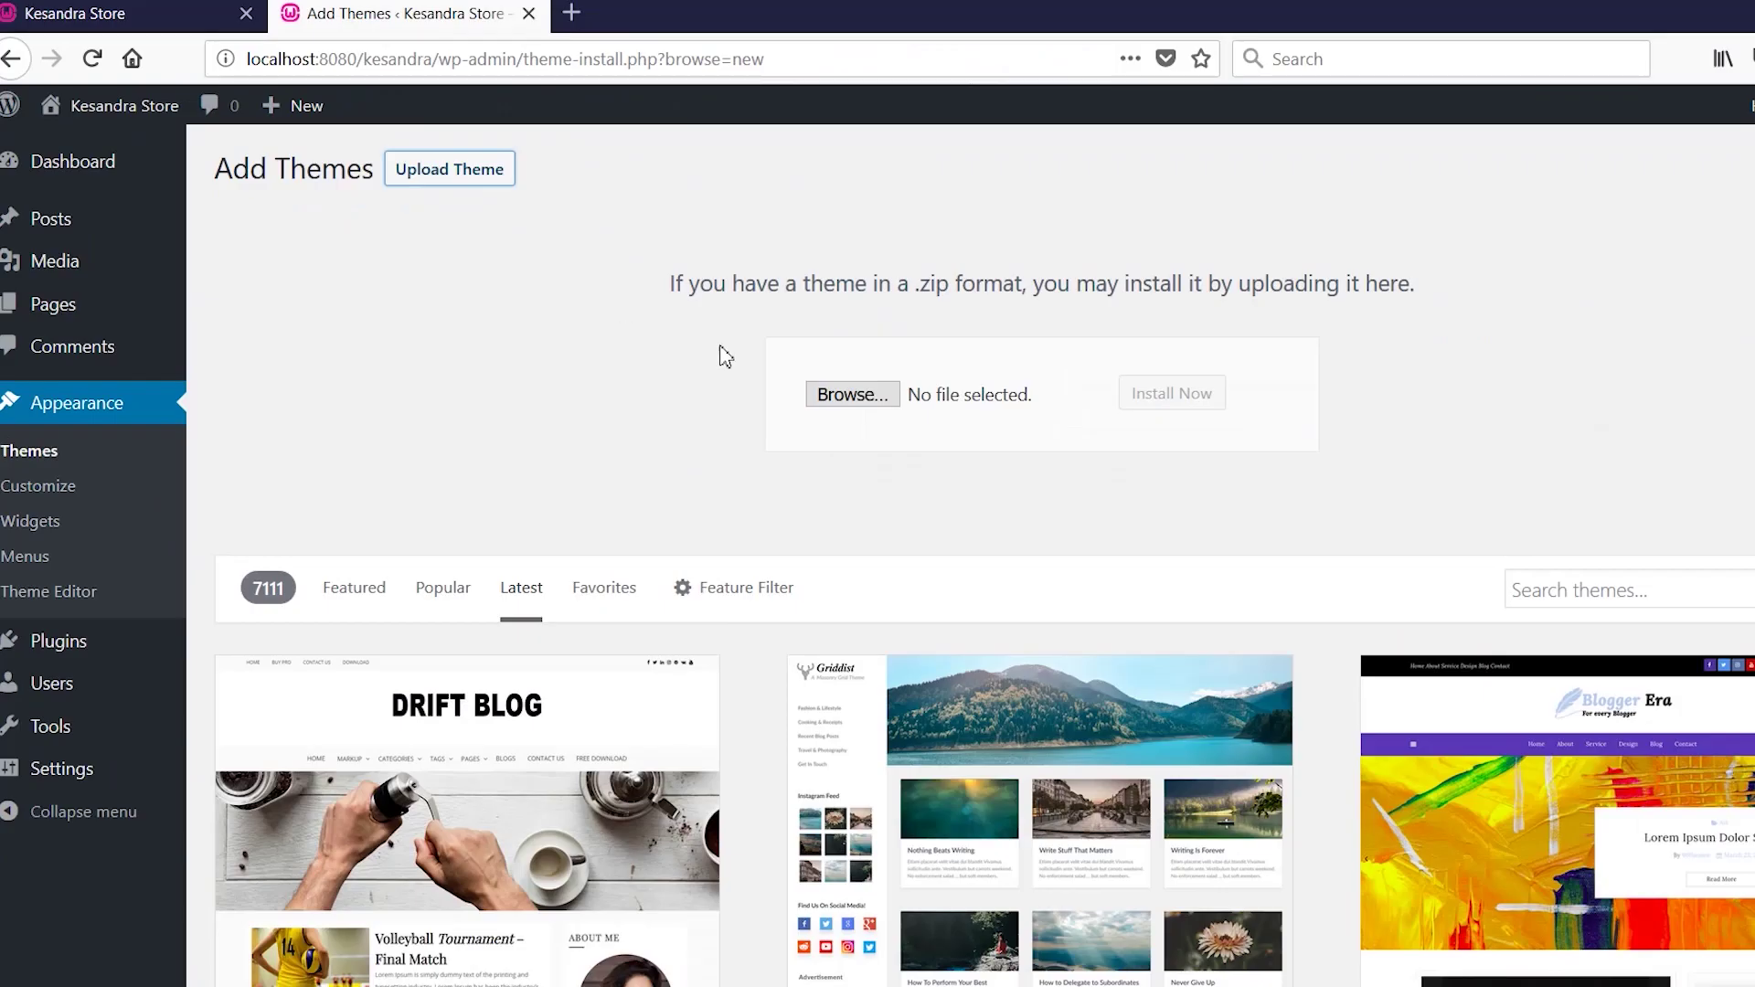
pyautogui.click(852, 398)
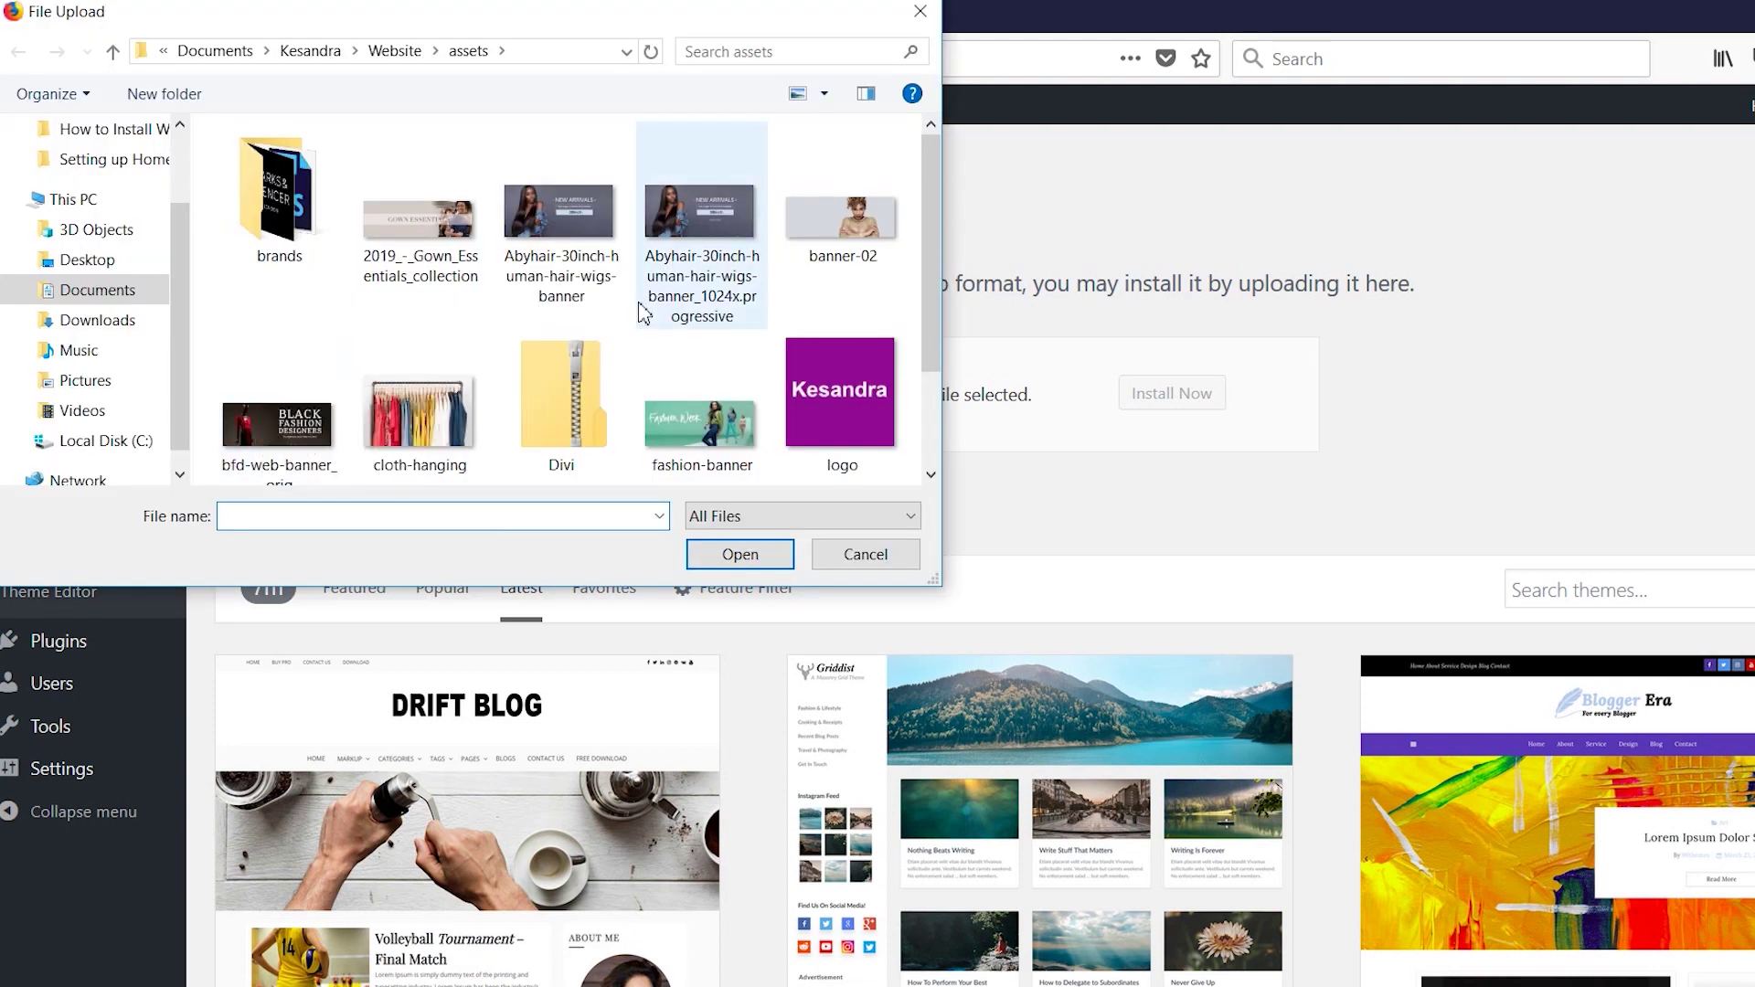
pyautogui.scroll(-1, 631, 320)
pyautogui.click(560, 389)
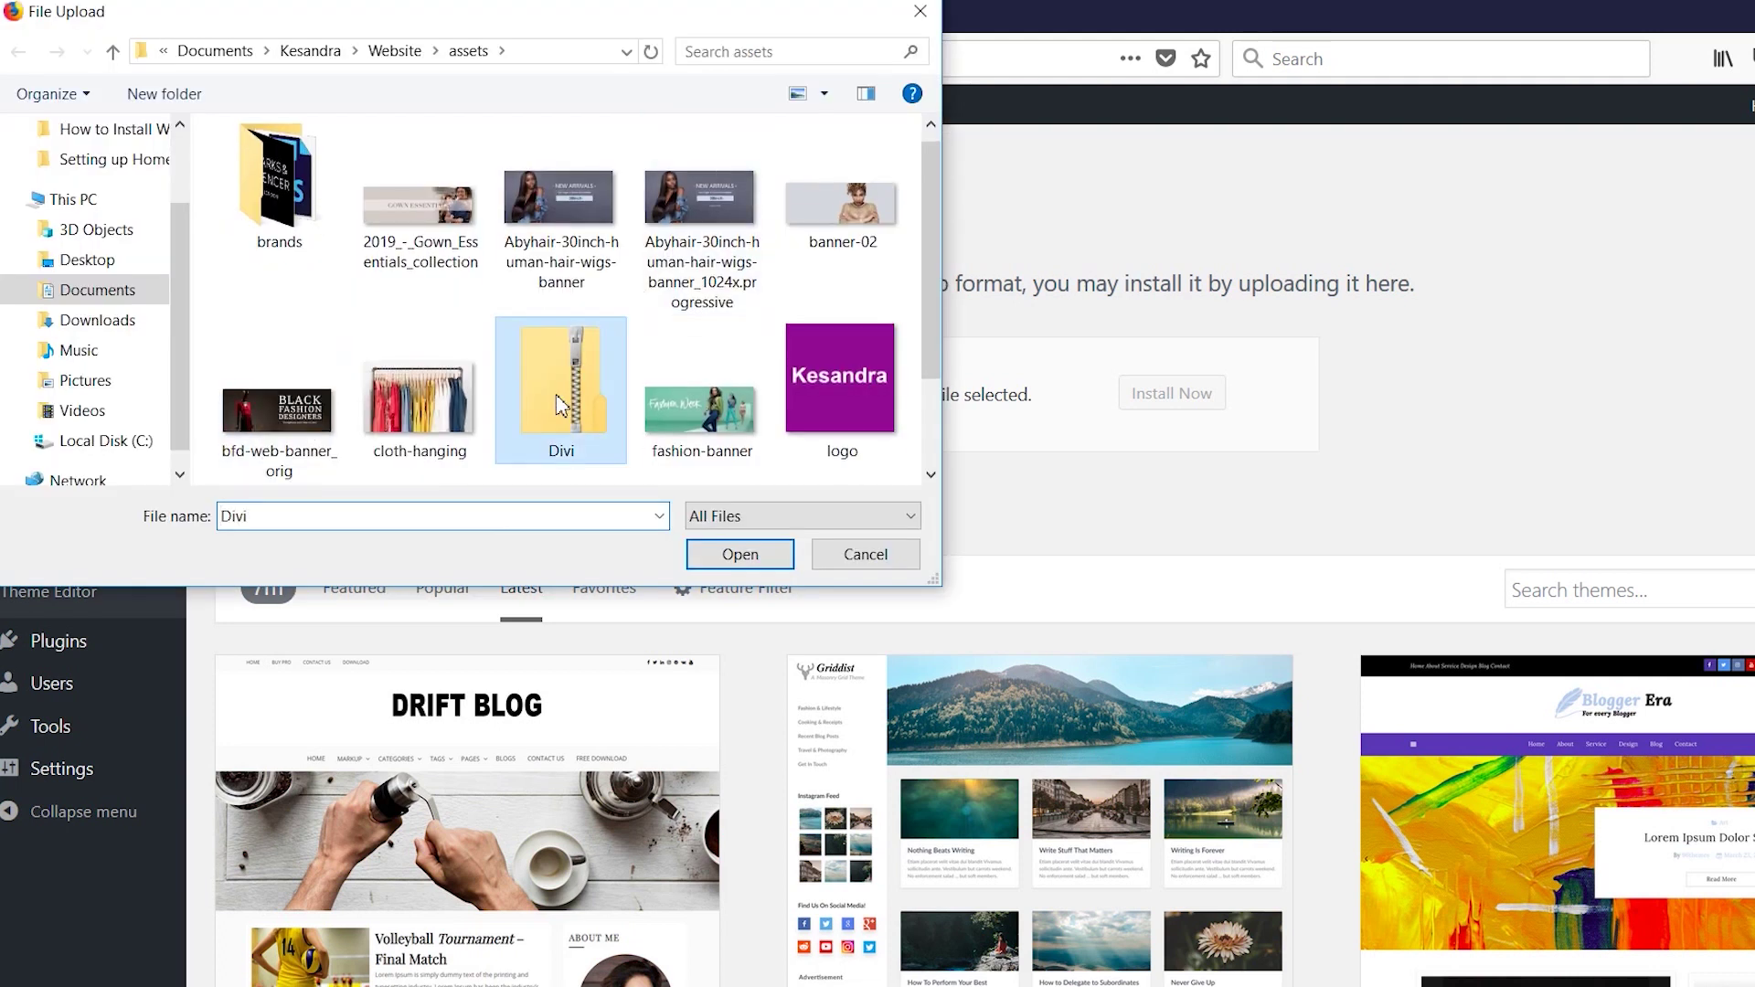
pyautogui.click(737, 553)
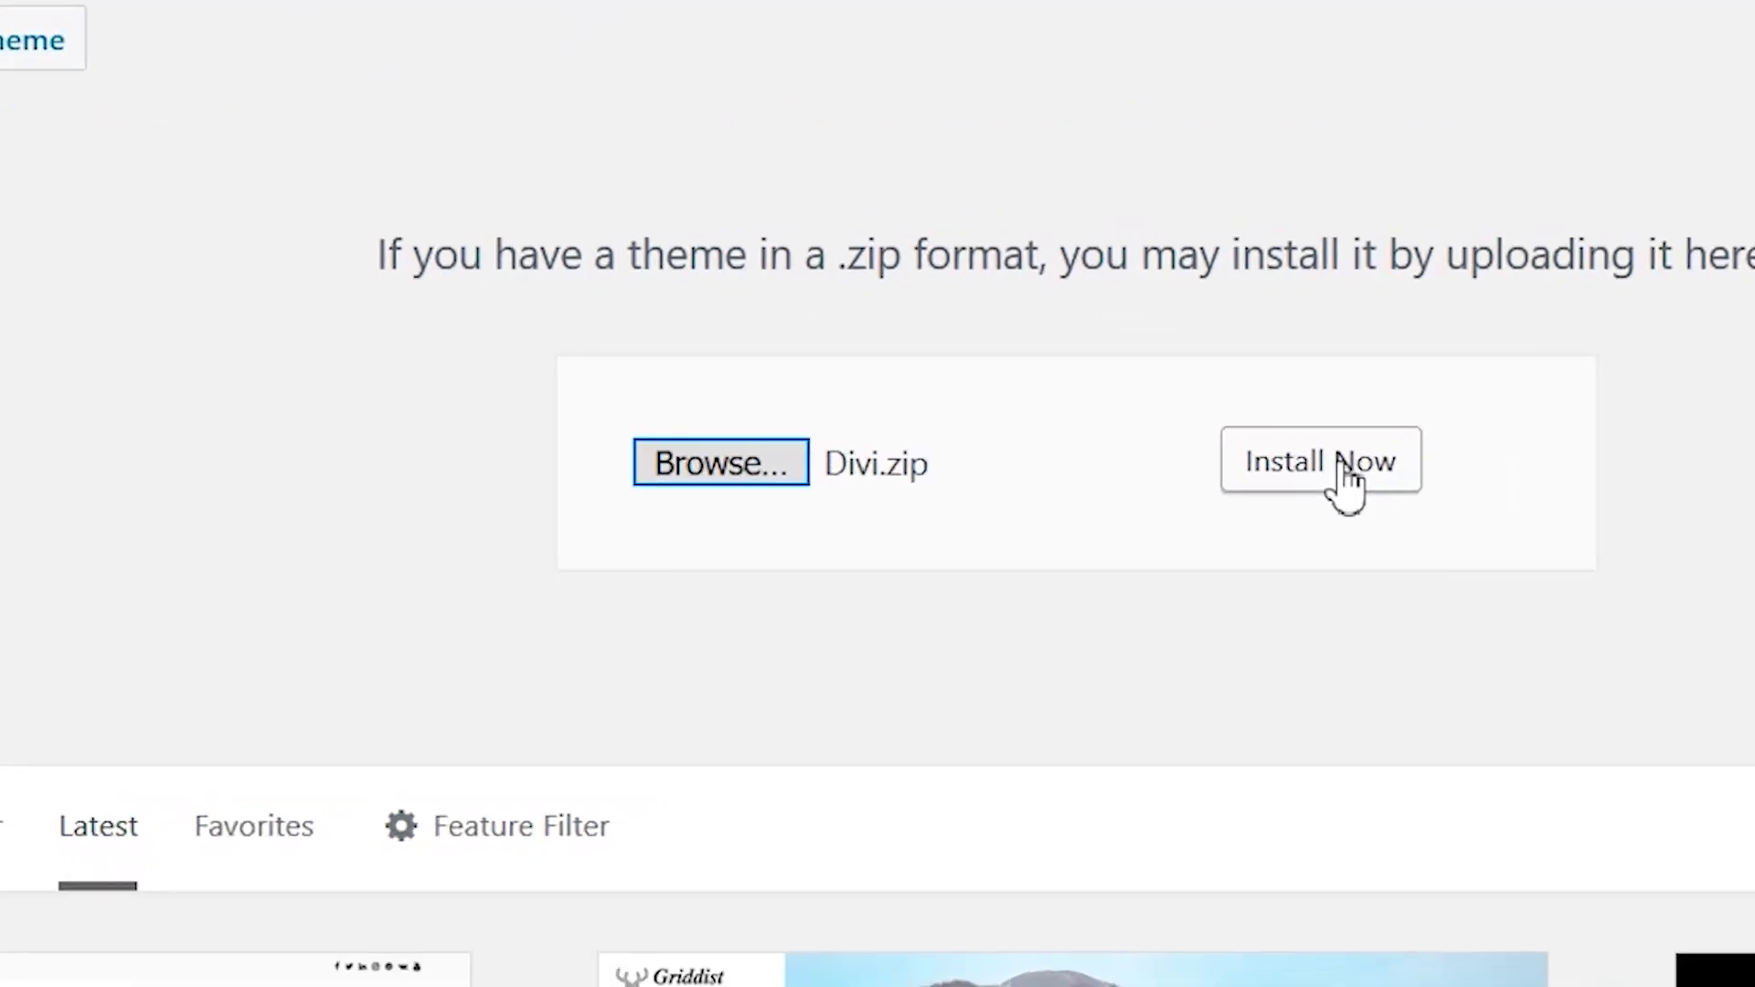
pyautogui.click(1412, 496)
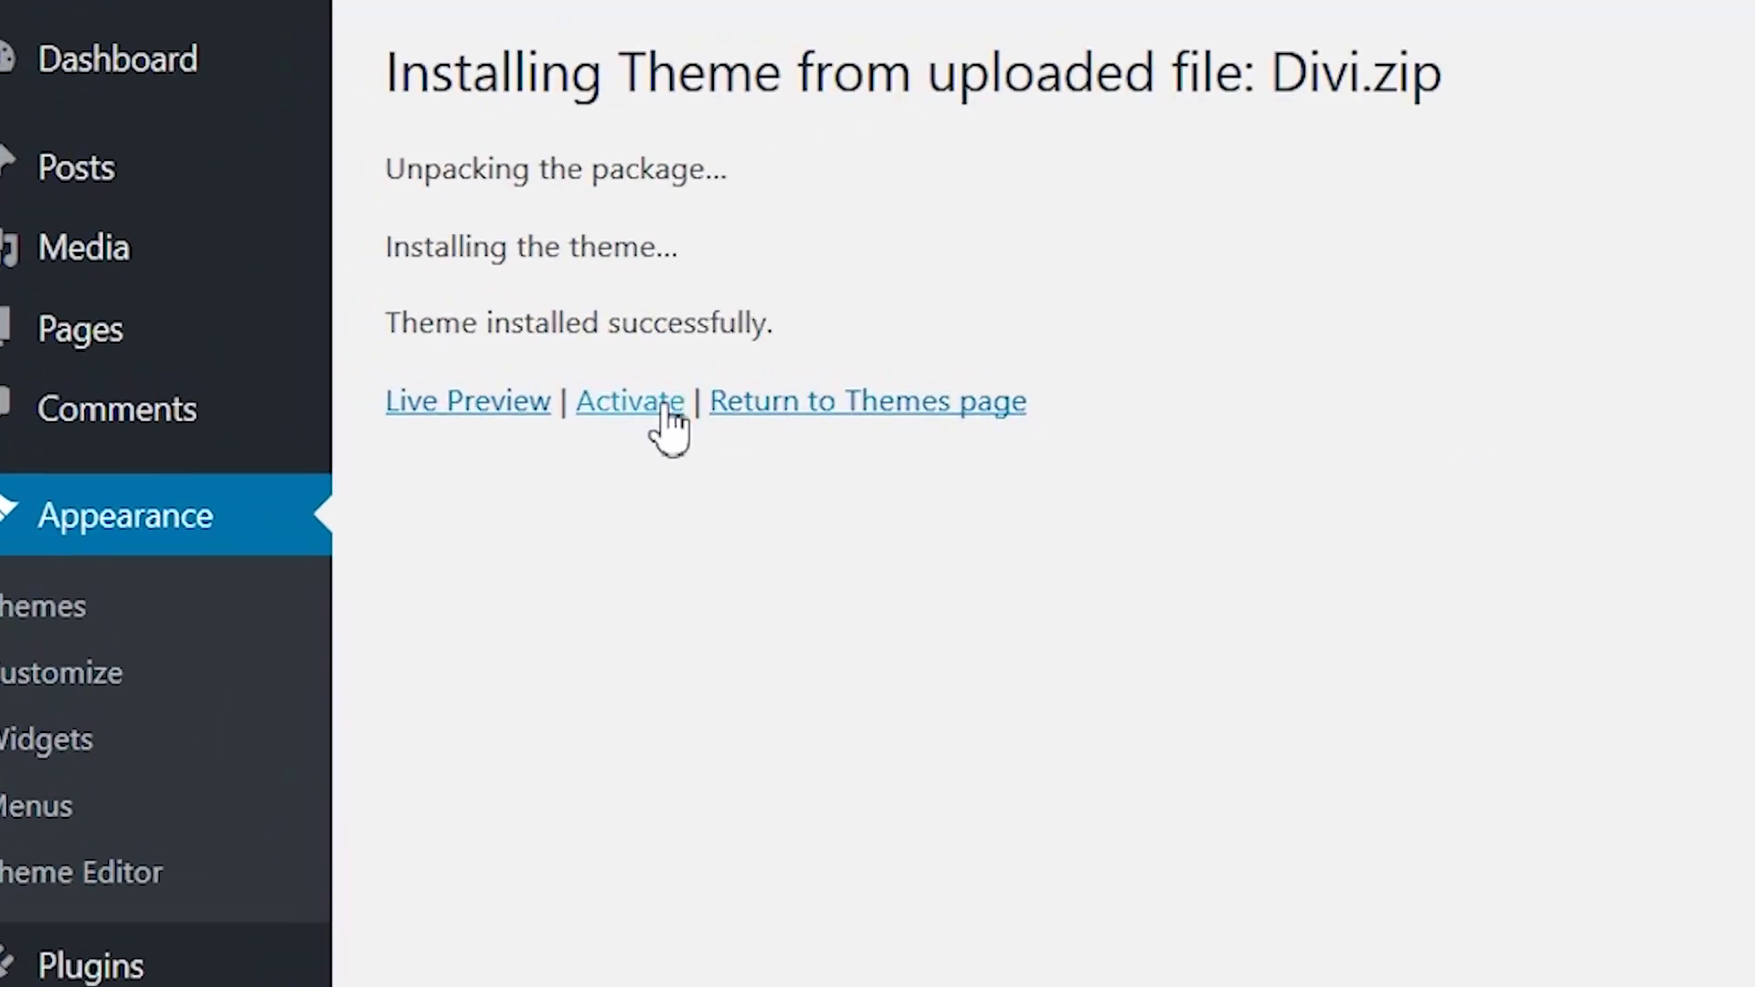
pyautogui.click(666, 409)
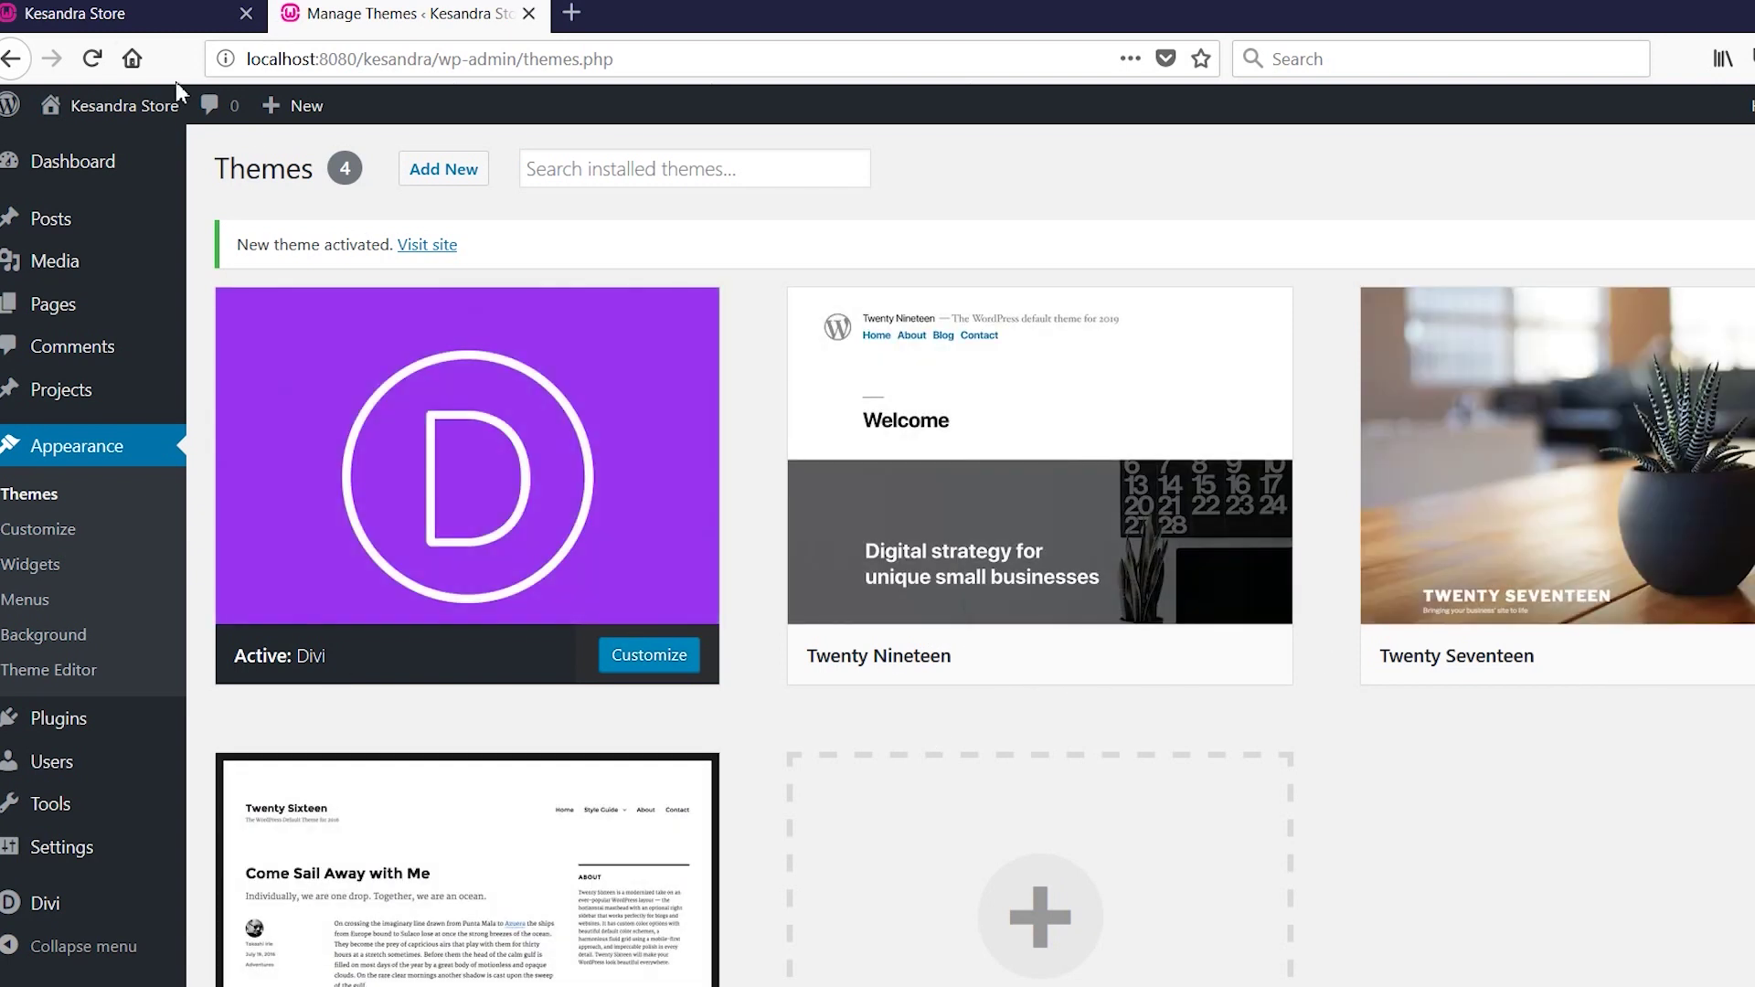
# Reload the live site to check its front page under the Divi theme, and return to the admin area.
pyautogui.click(92, 15)
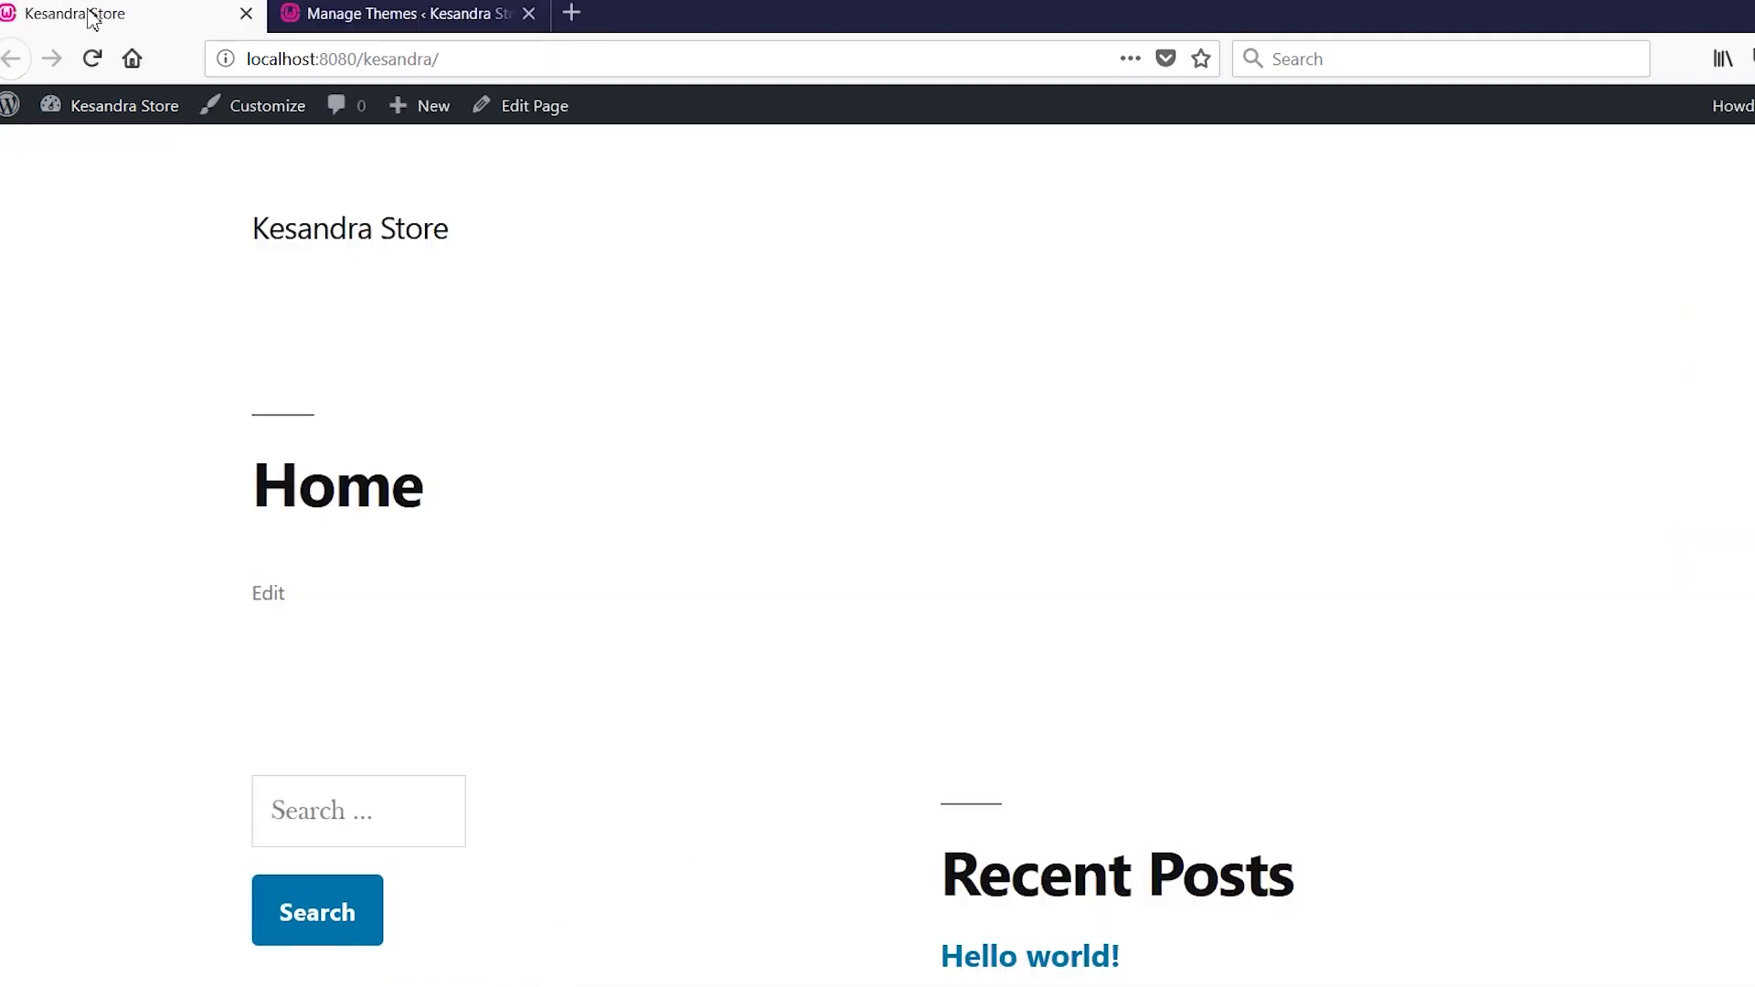
pyautogui.click(90, 60)
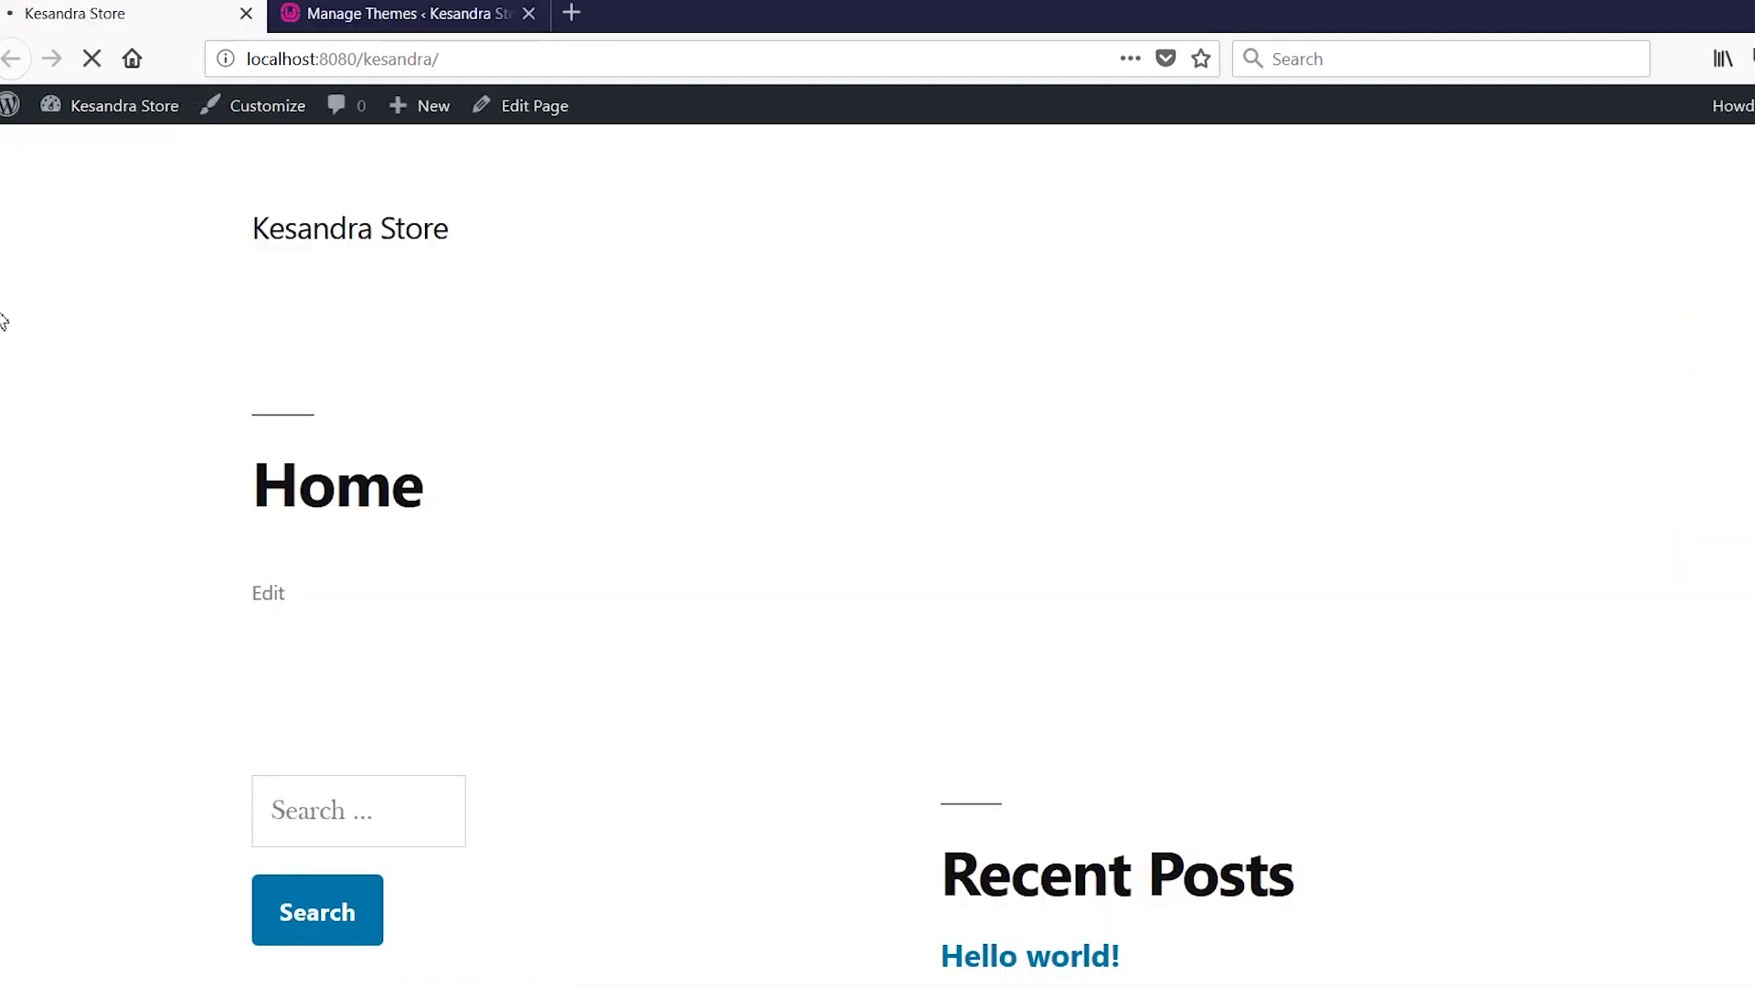
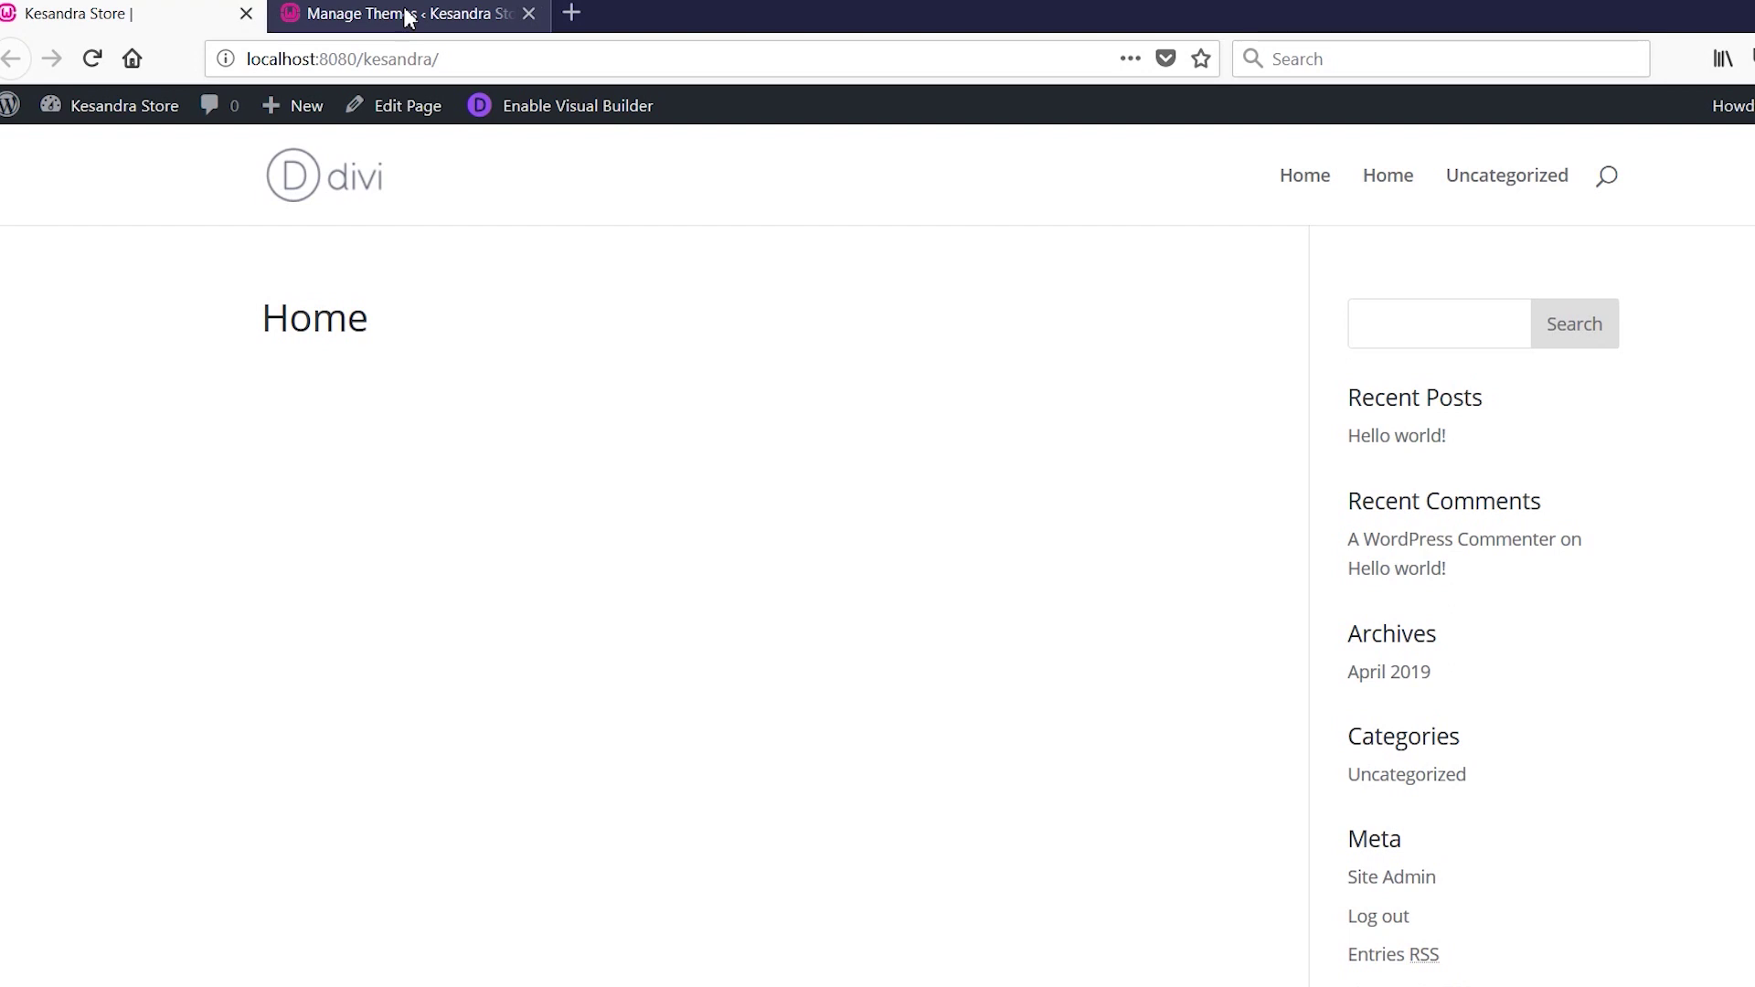
pyautogui.click(409, 14)
# Open the Home page for editing, switch it to the Divi Builder and start building from scratch.
pyautogui.moveTo(290, 382)
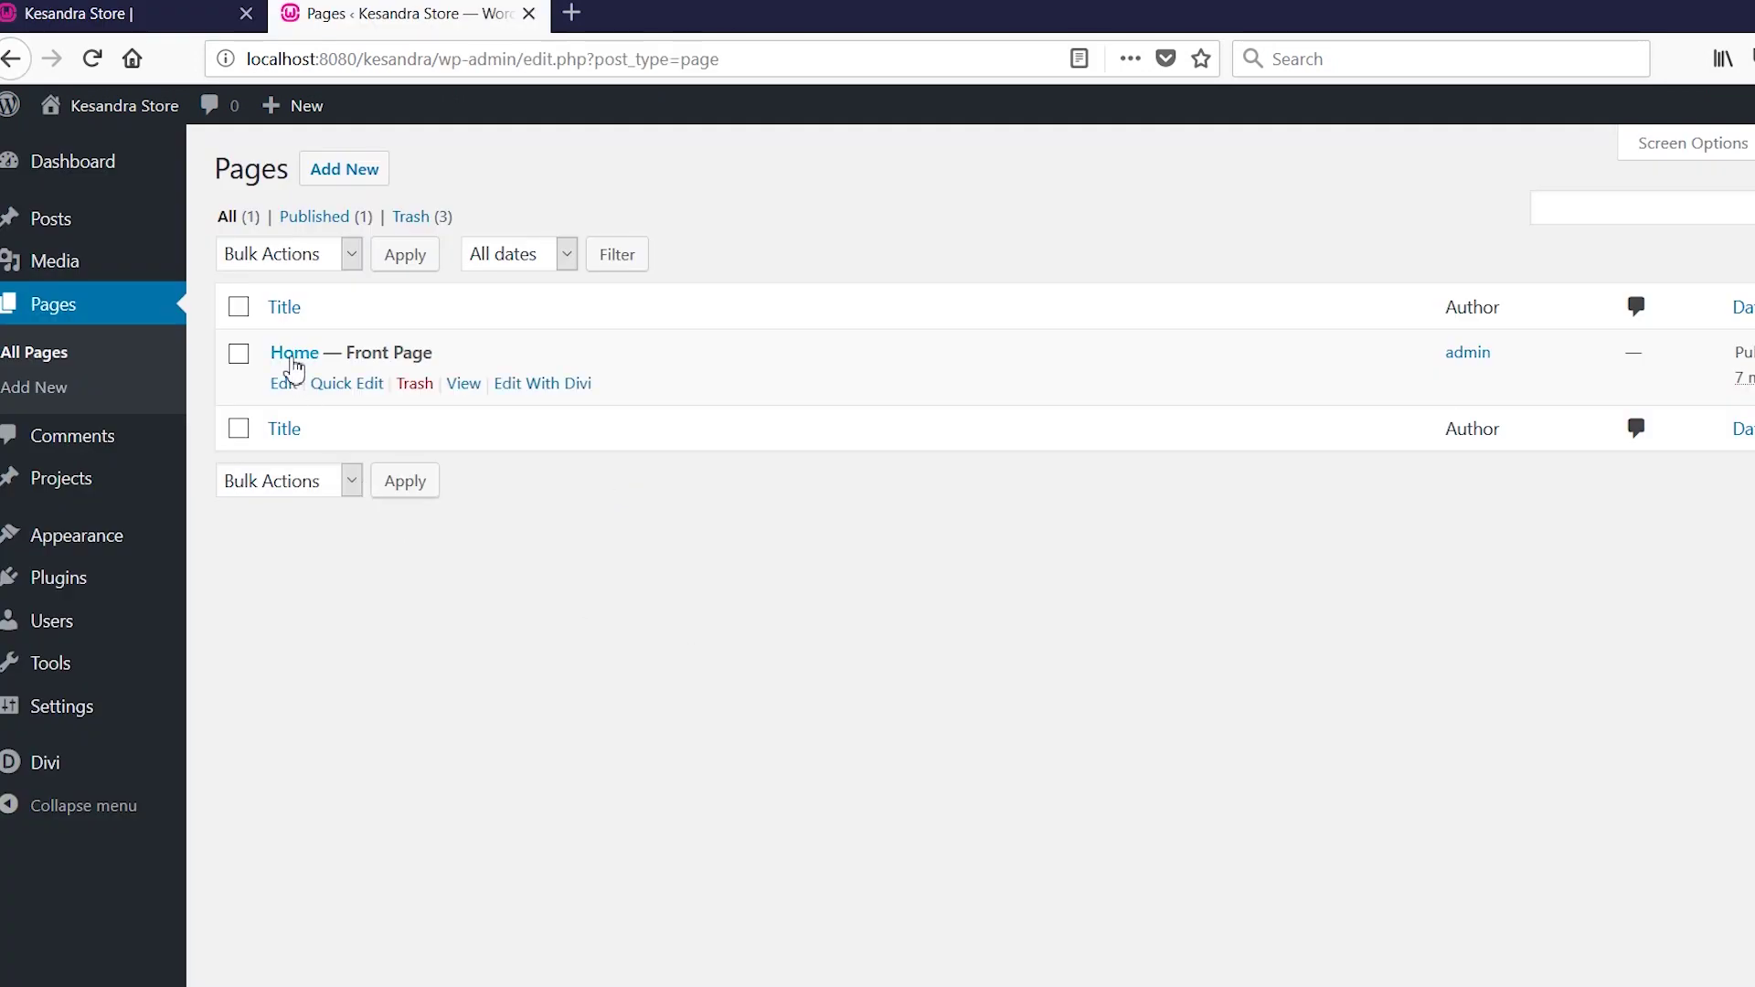
pyautogui.click(293, 364)
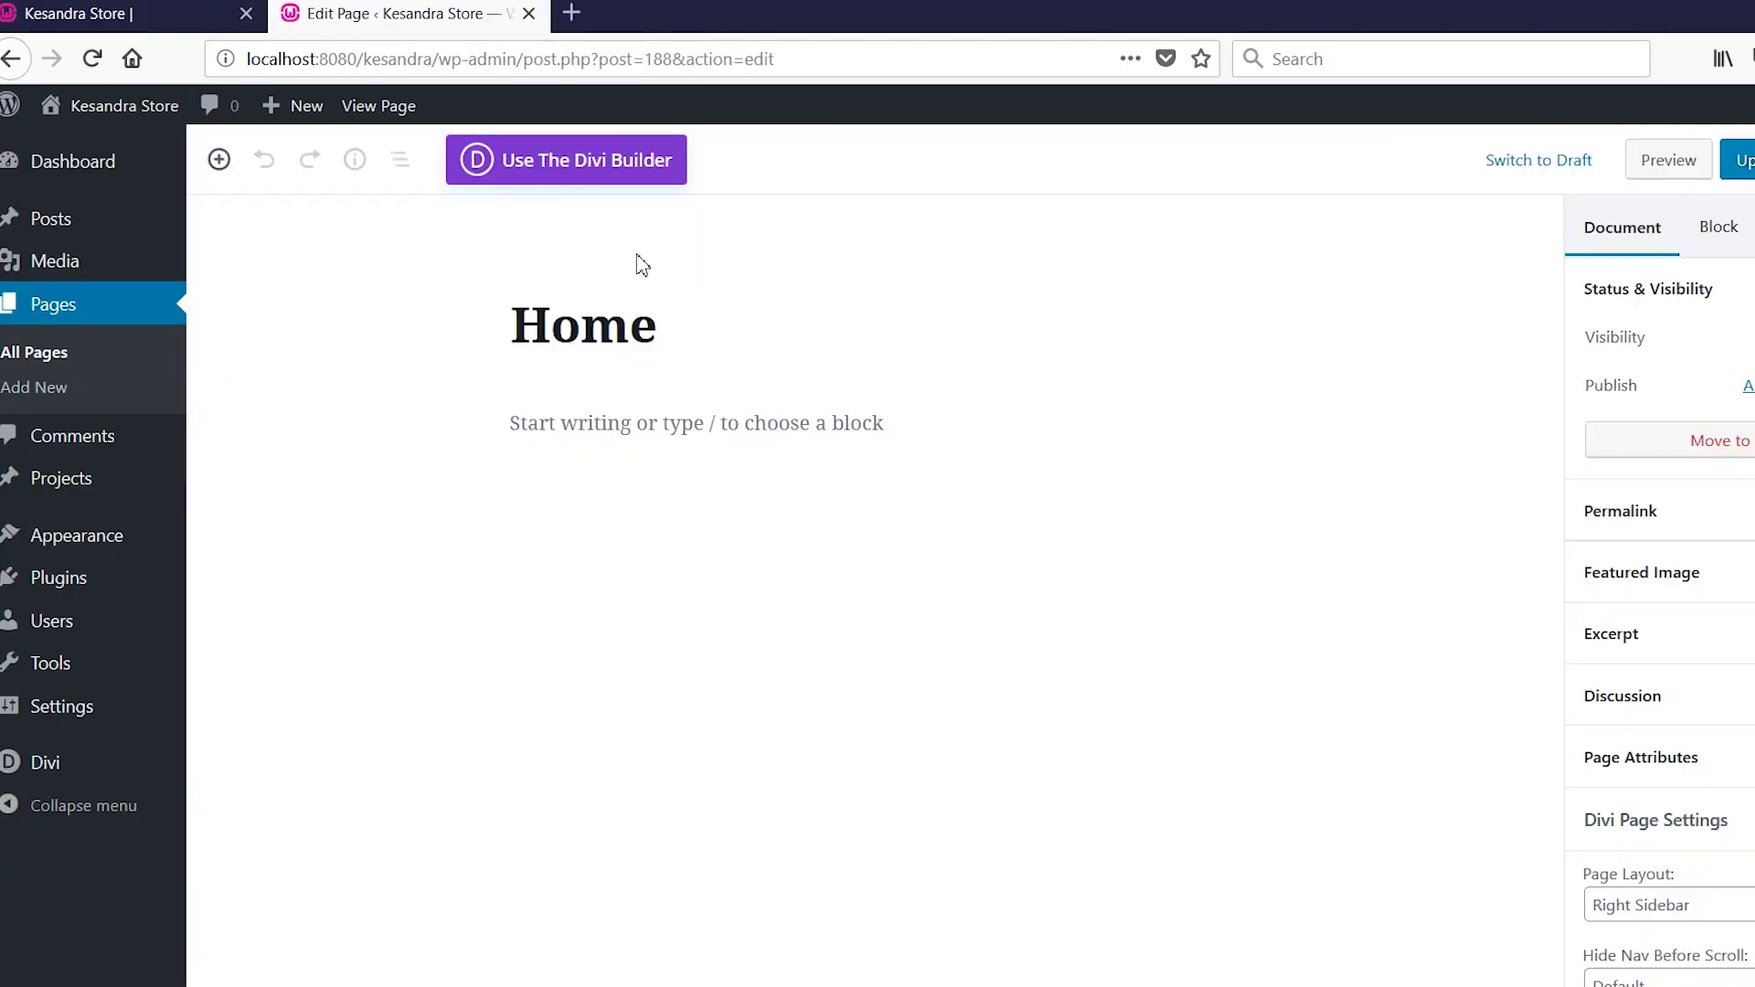
pyautogui.click(610, 173)
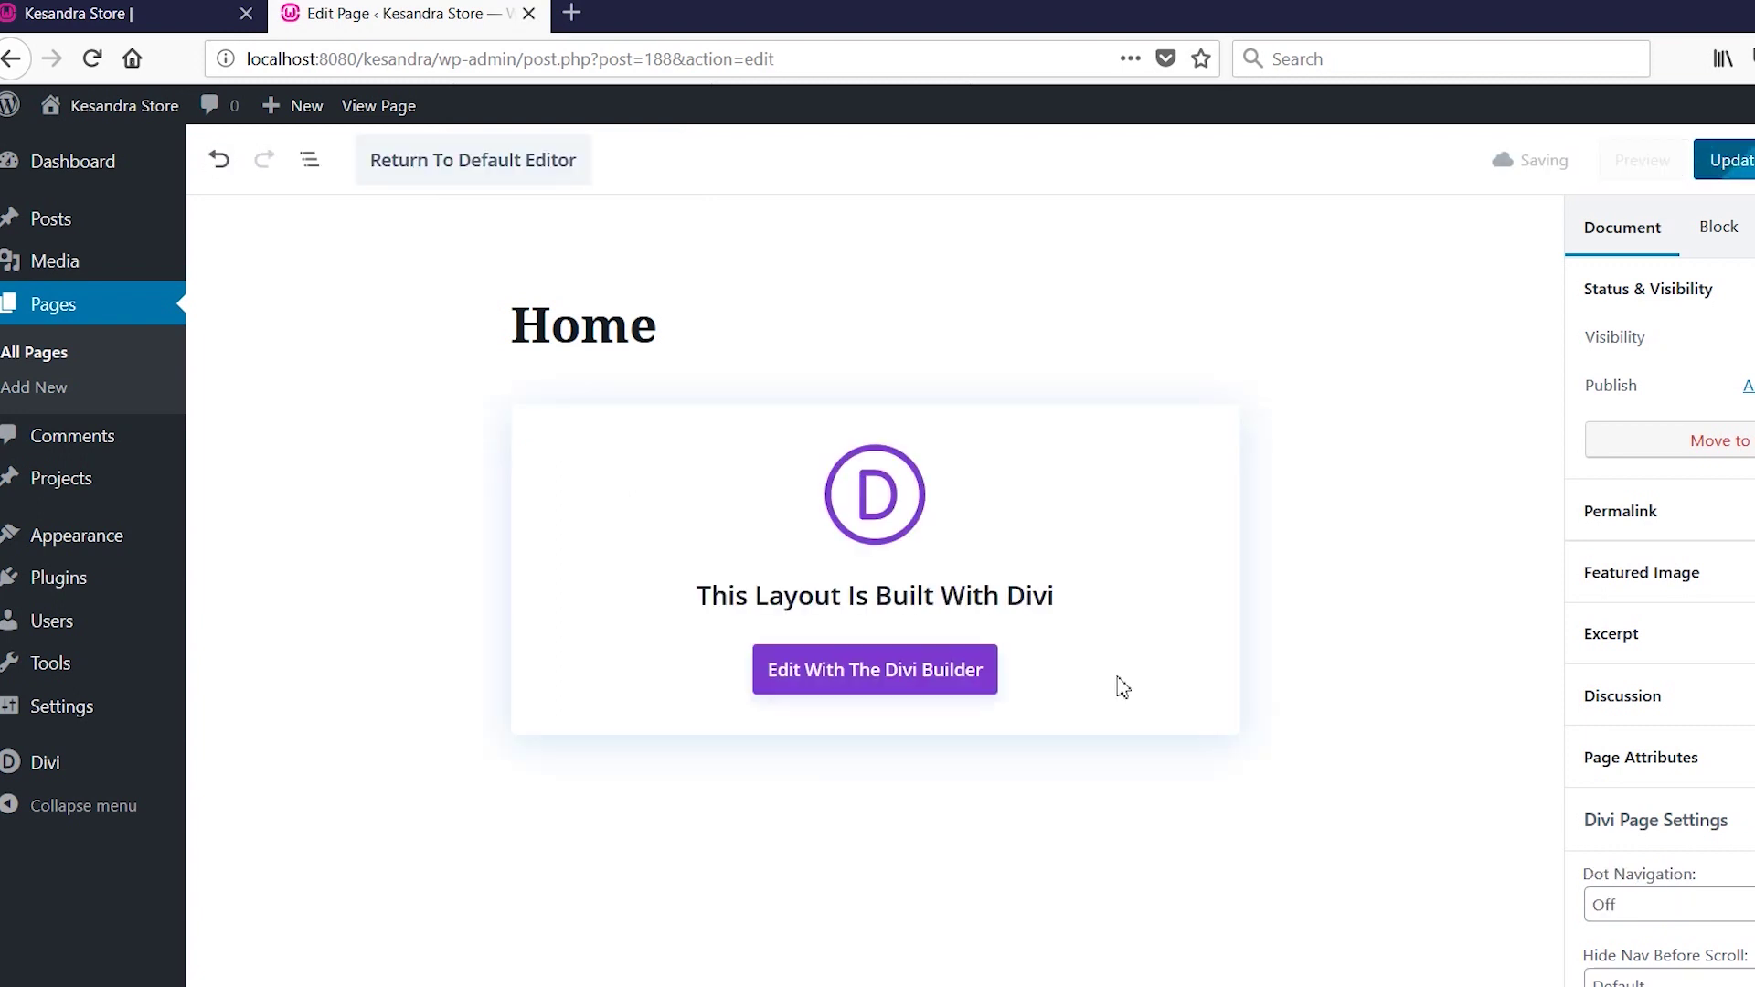
pyautogui.click(873, 679)
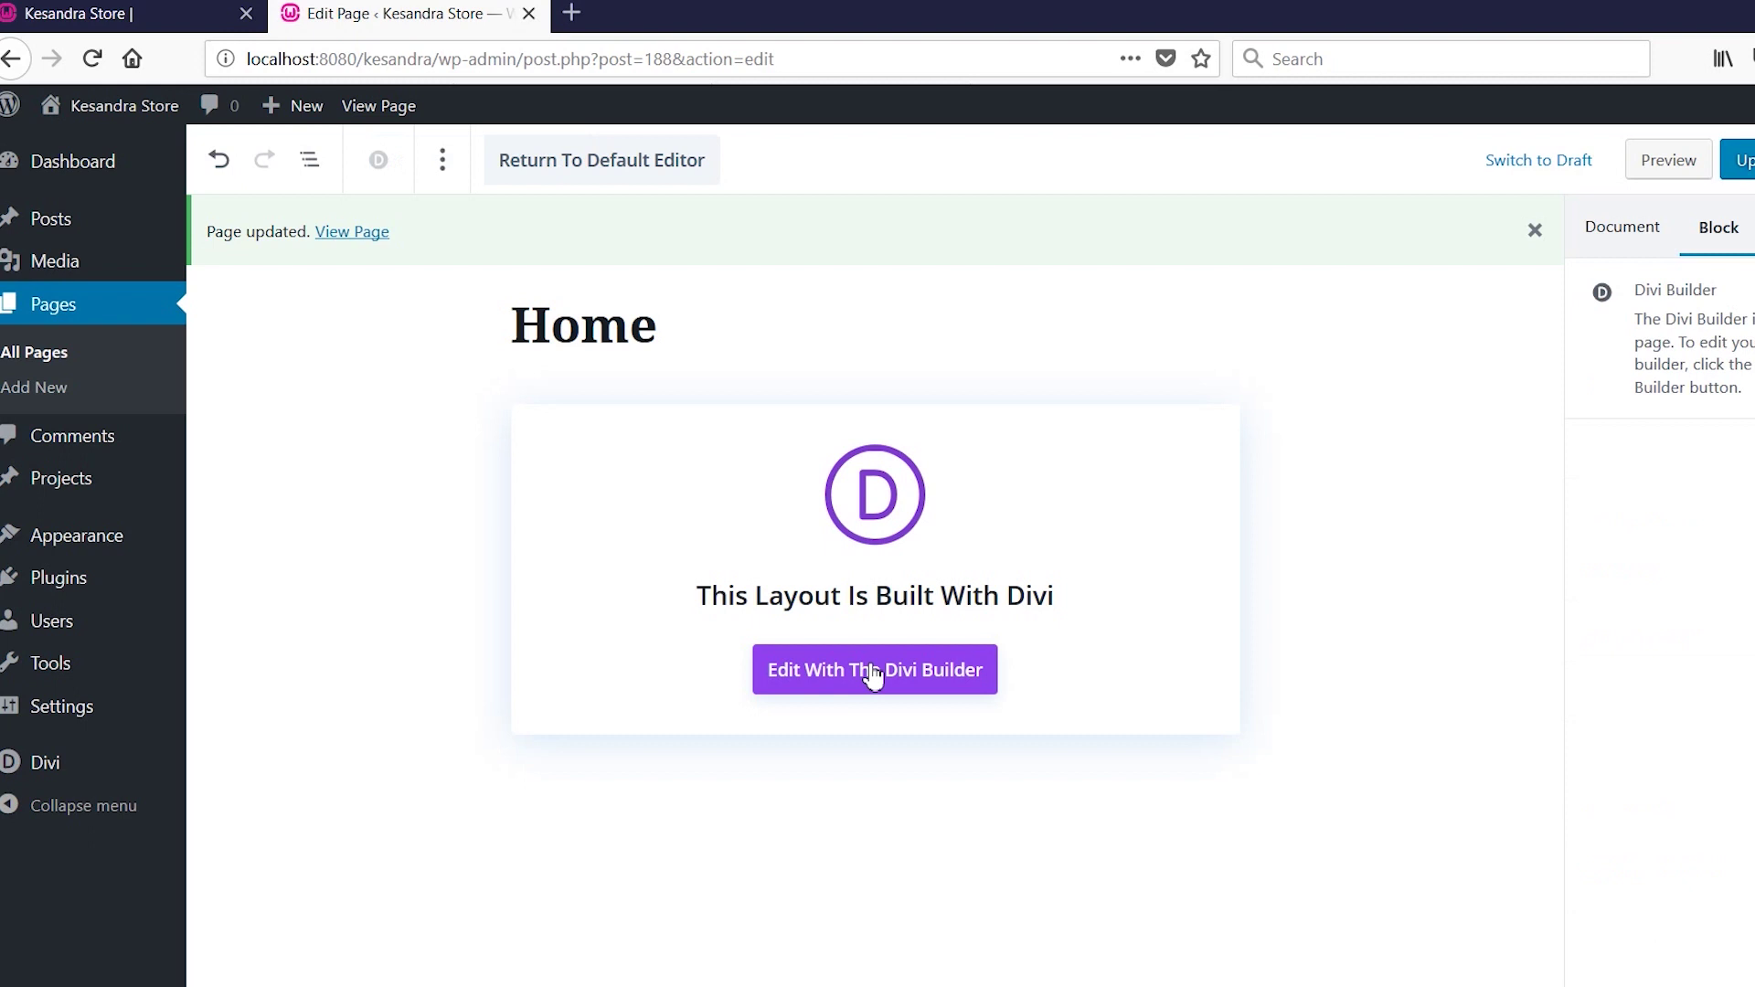
pyautogui.click(873, 676)
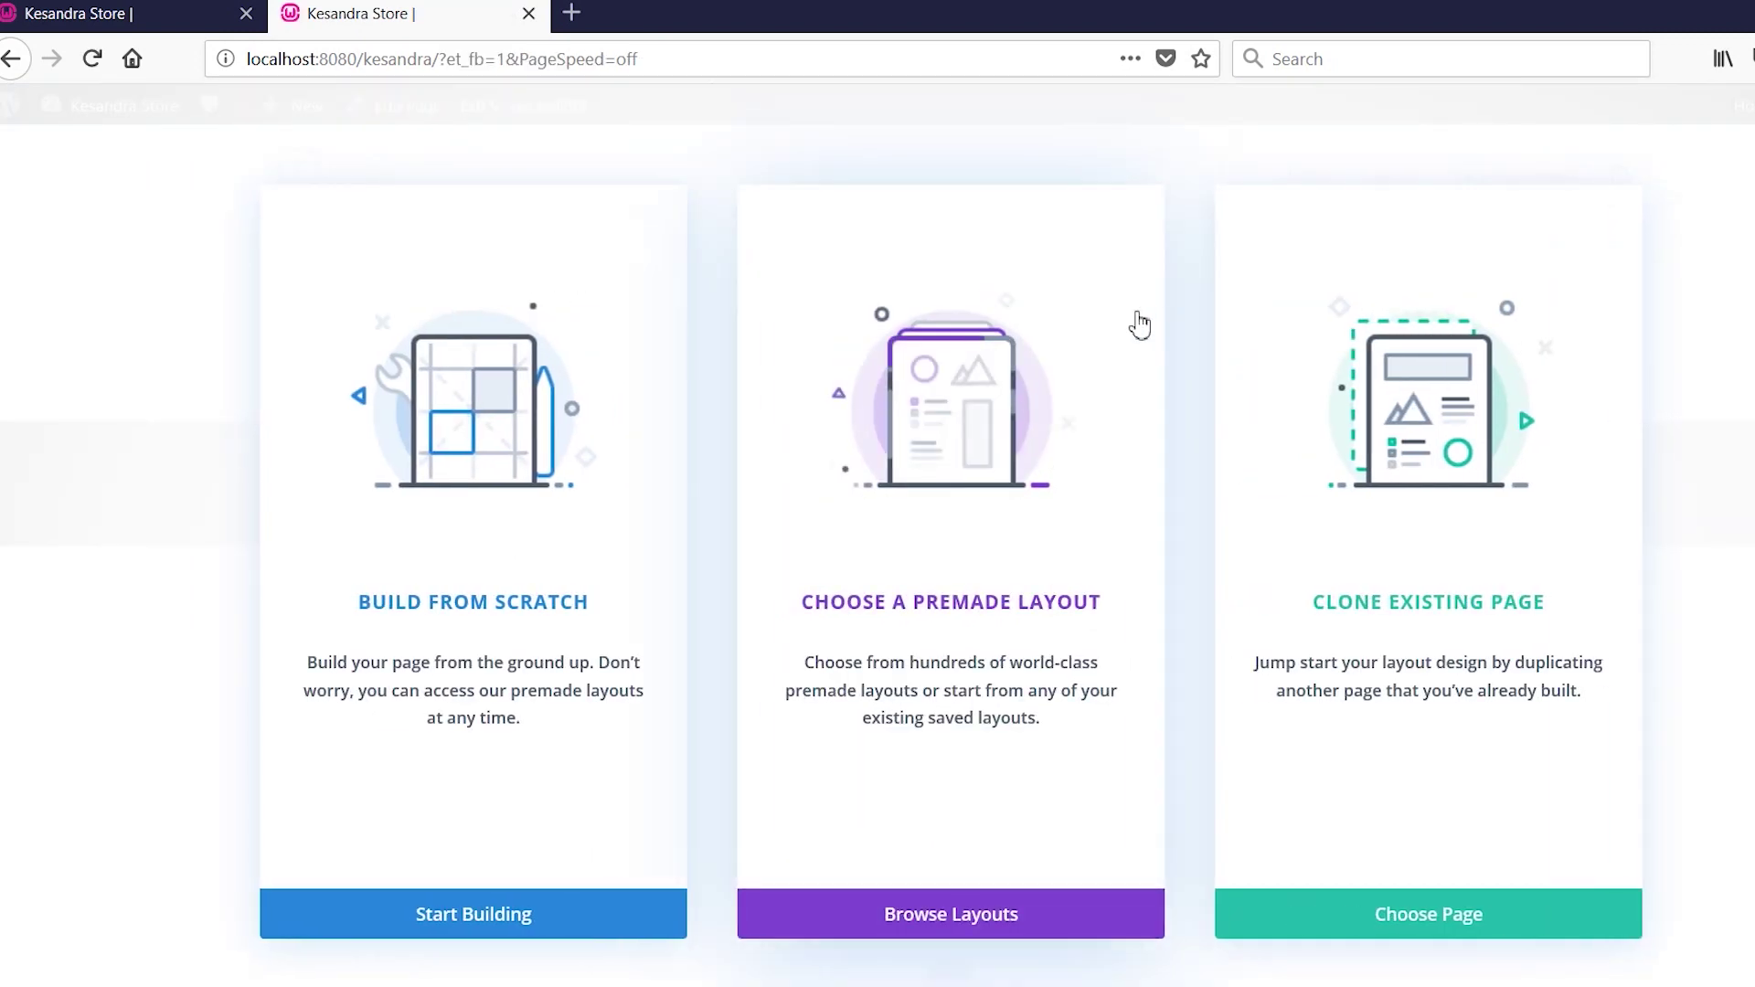
pyautogui.click(456, 914)
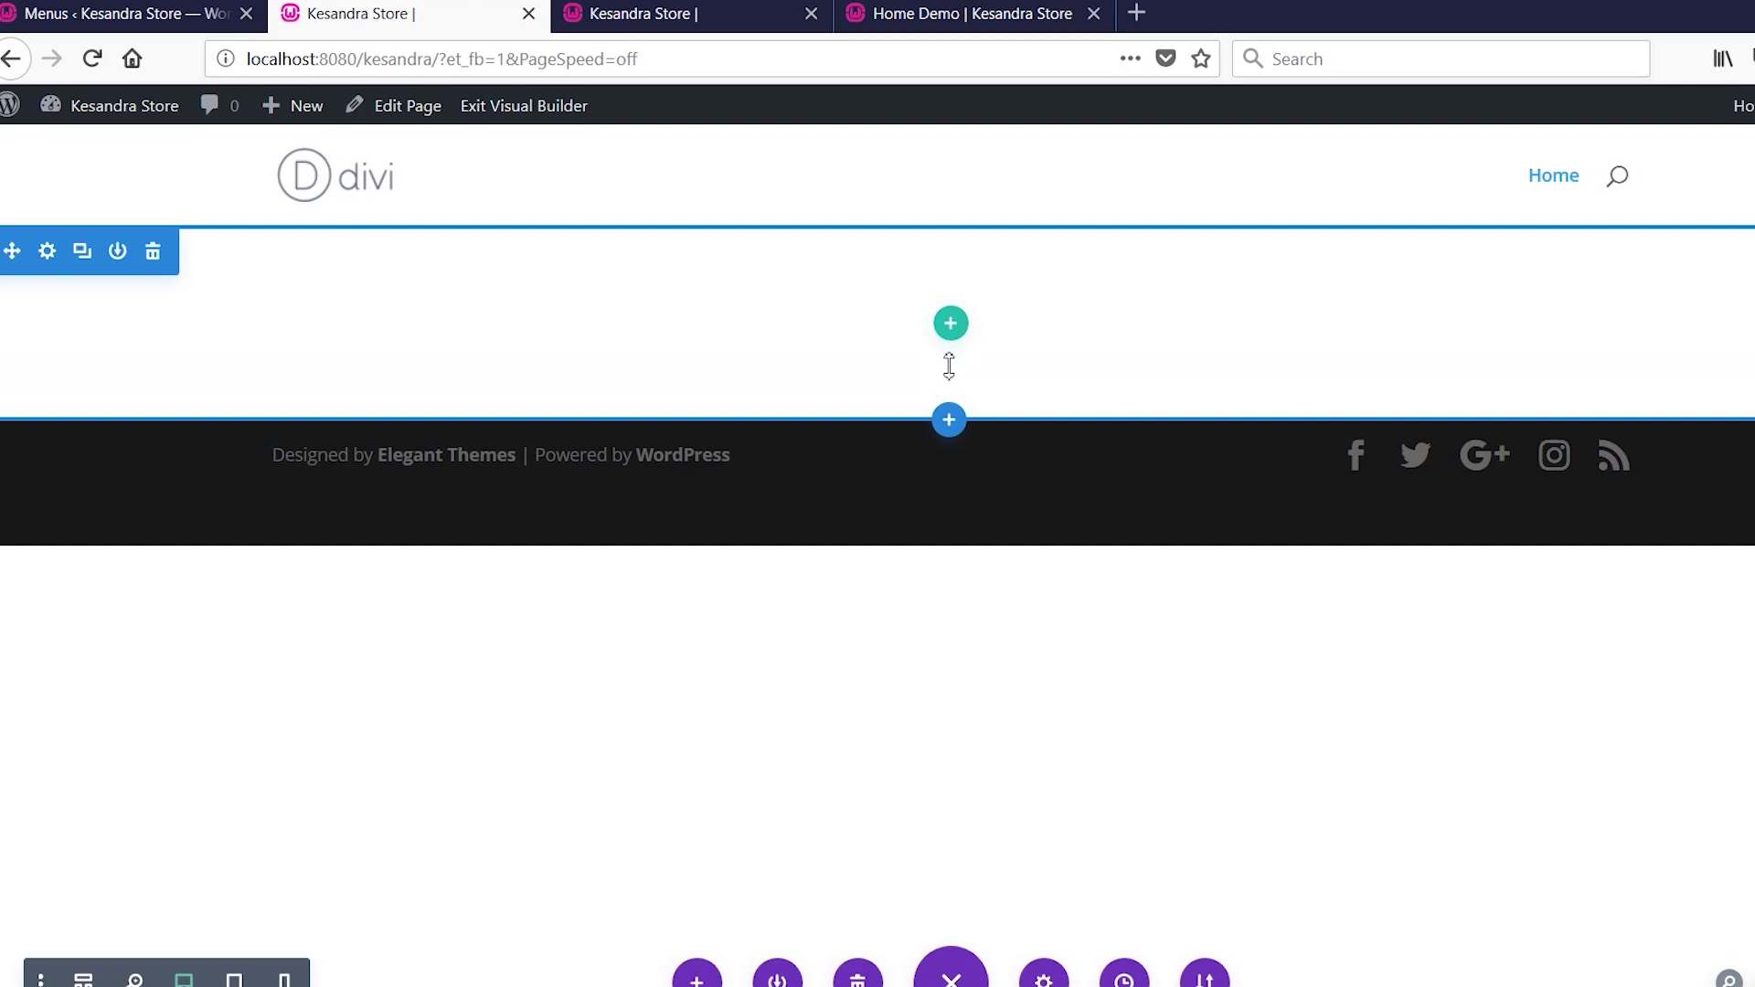
# Insert a three-column row with one wide column followed by two narrow ones, without adding a module yet.
pyautogui.click(951, 322)
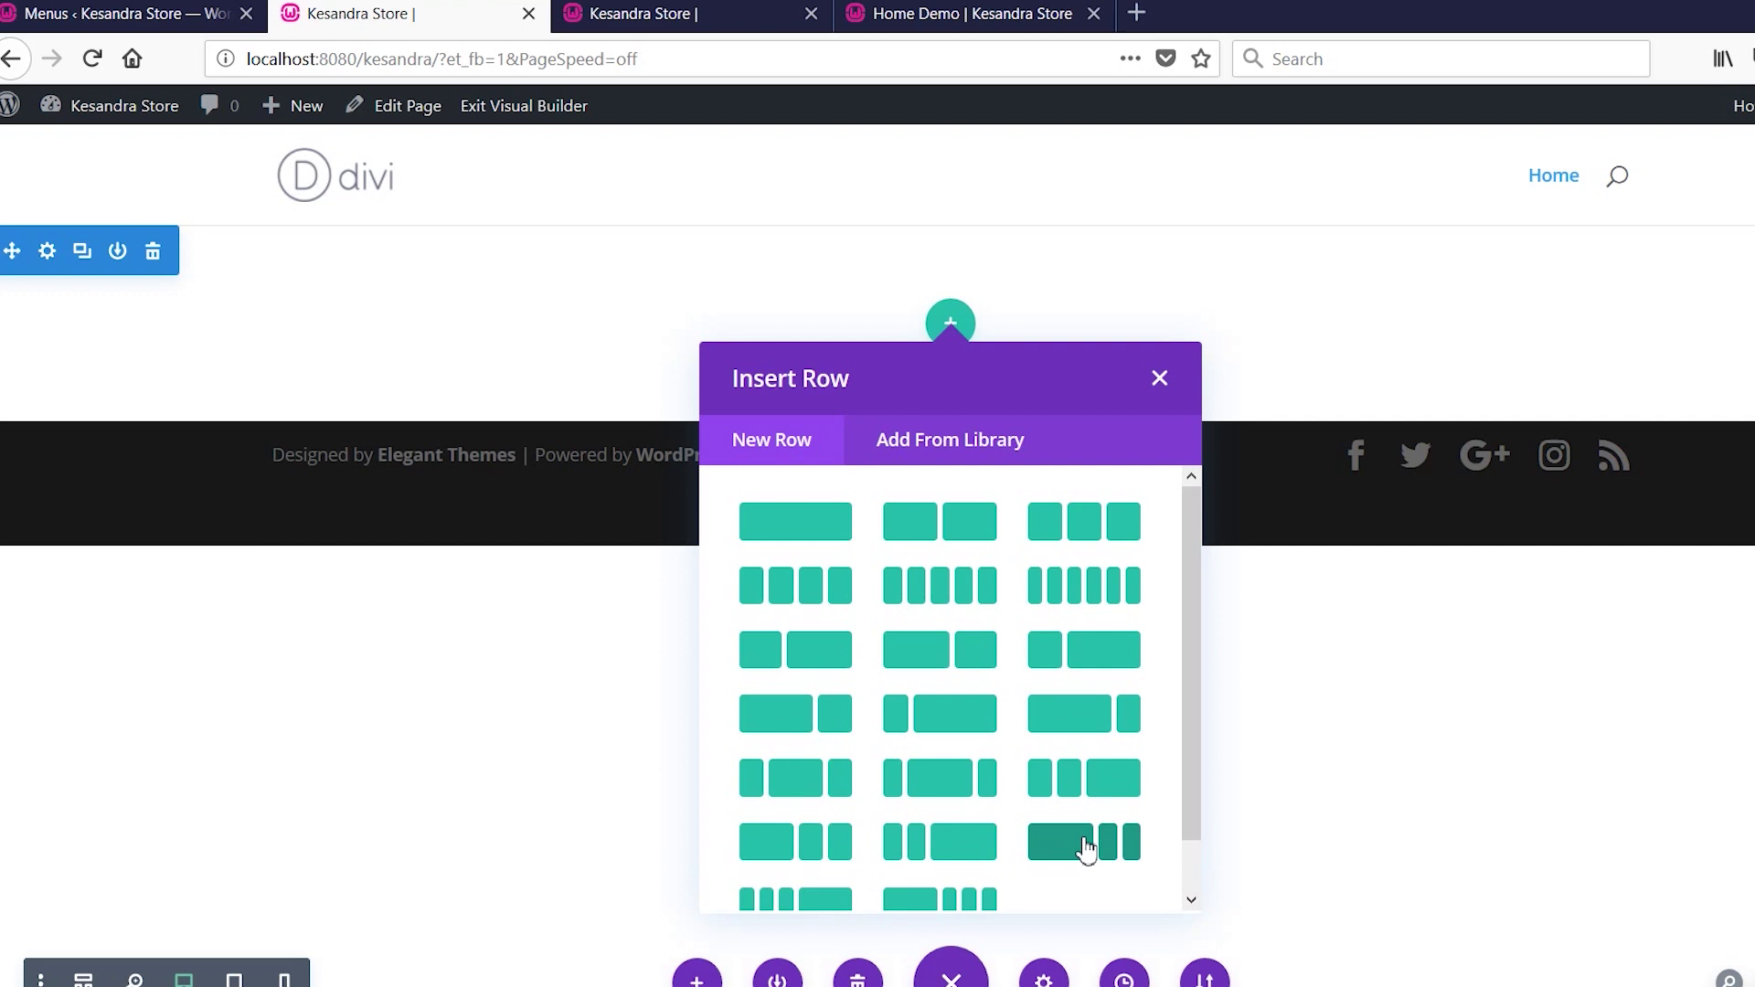
pyautogui.click(1086, 849)
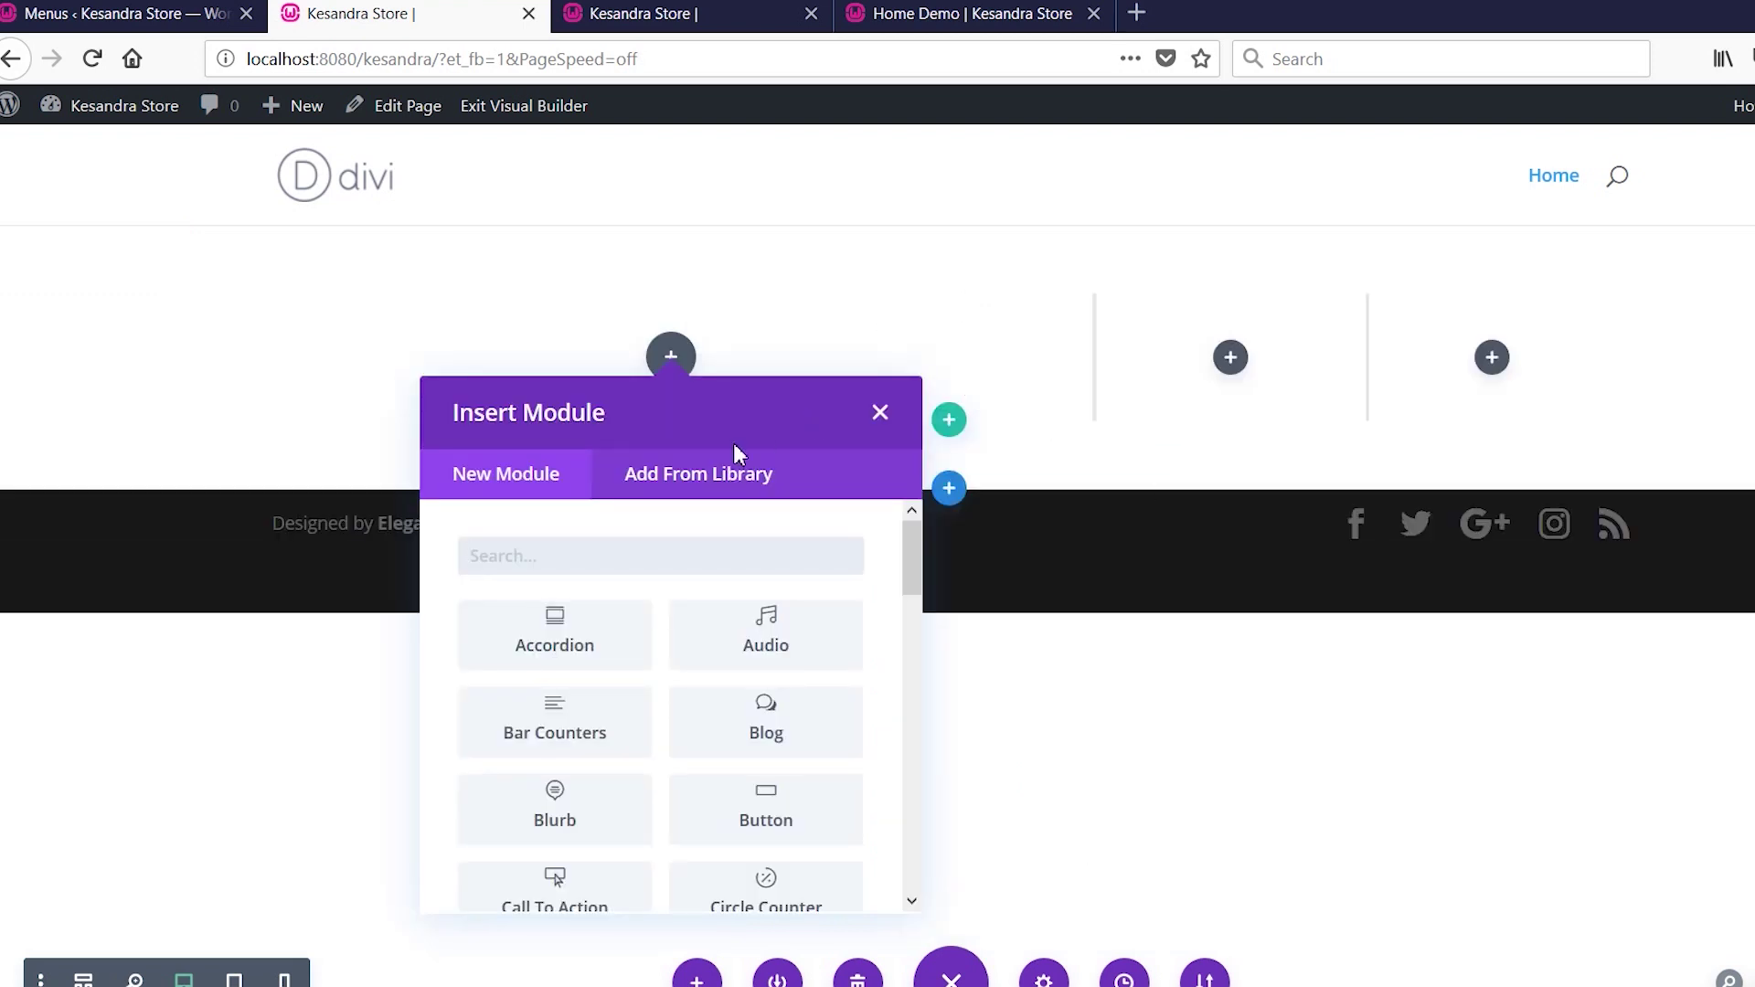
pyautogui.click(881, 412)
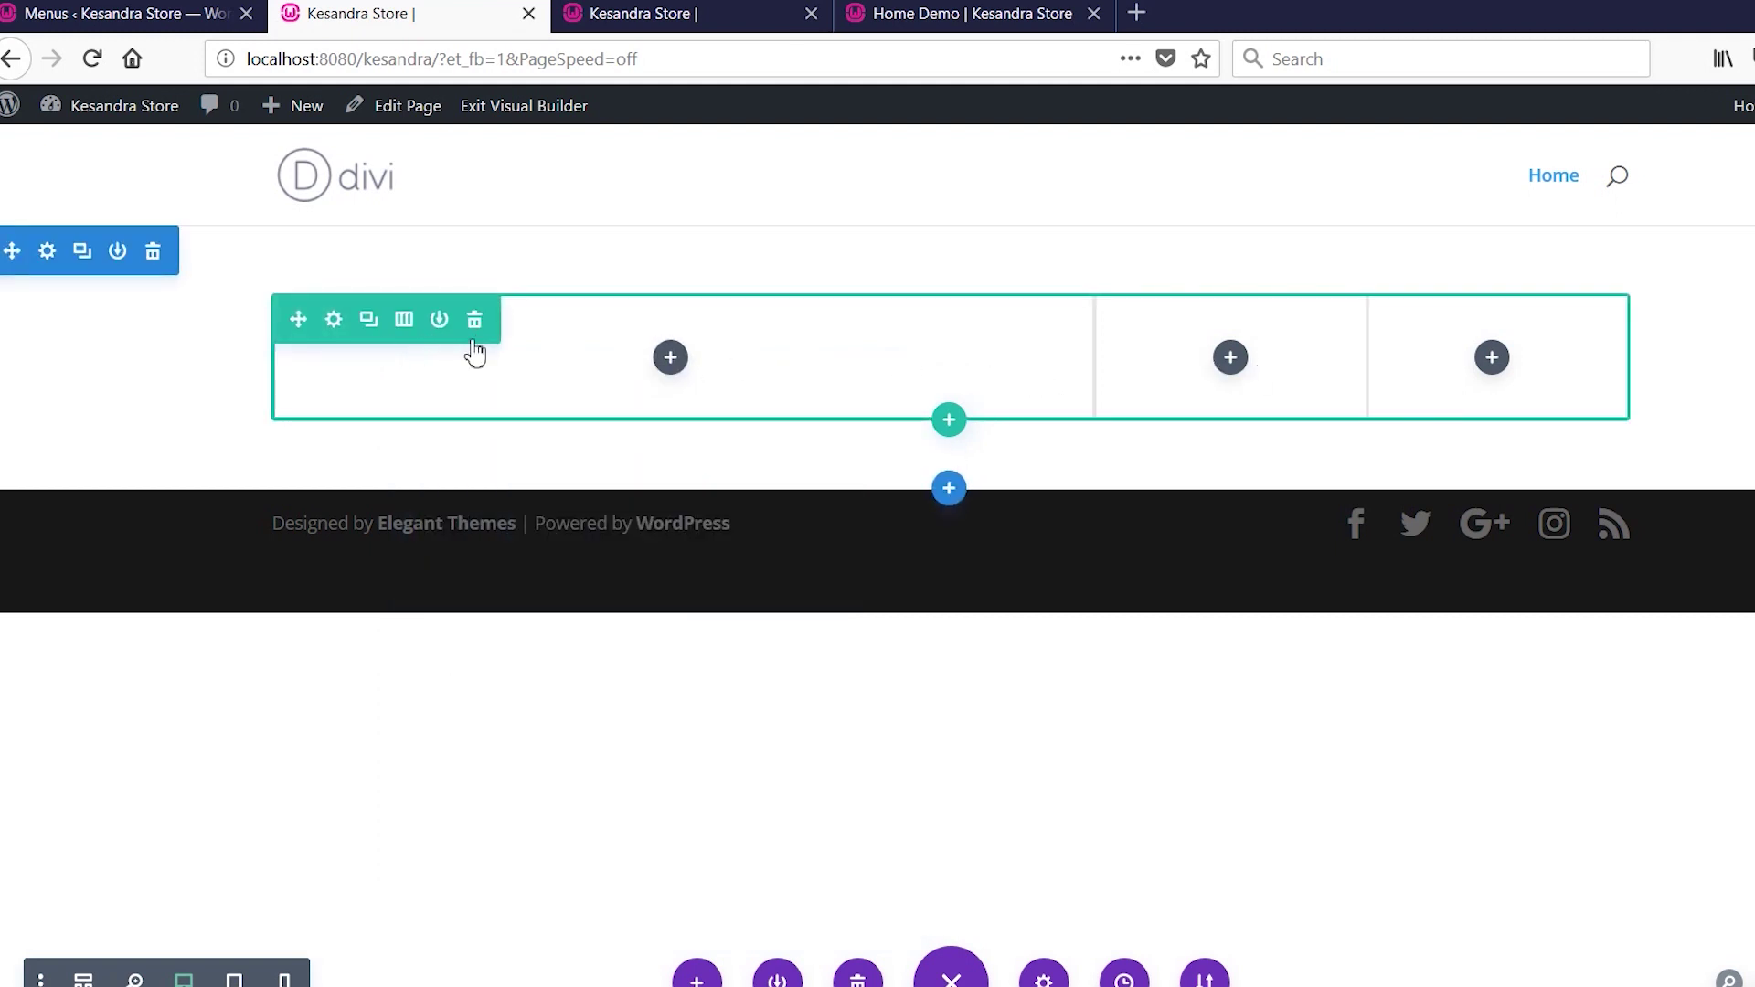
# Set the row's background color to black (#000000) and save the row settings.
pyautogui.click(336, 322)
pyautogui.click(429, 498)
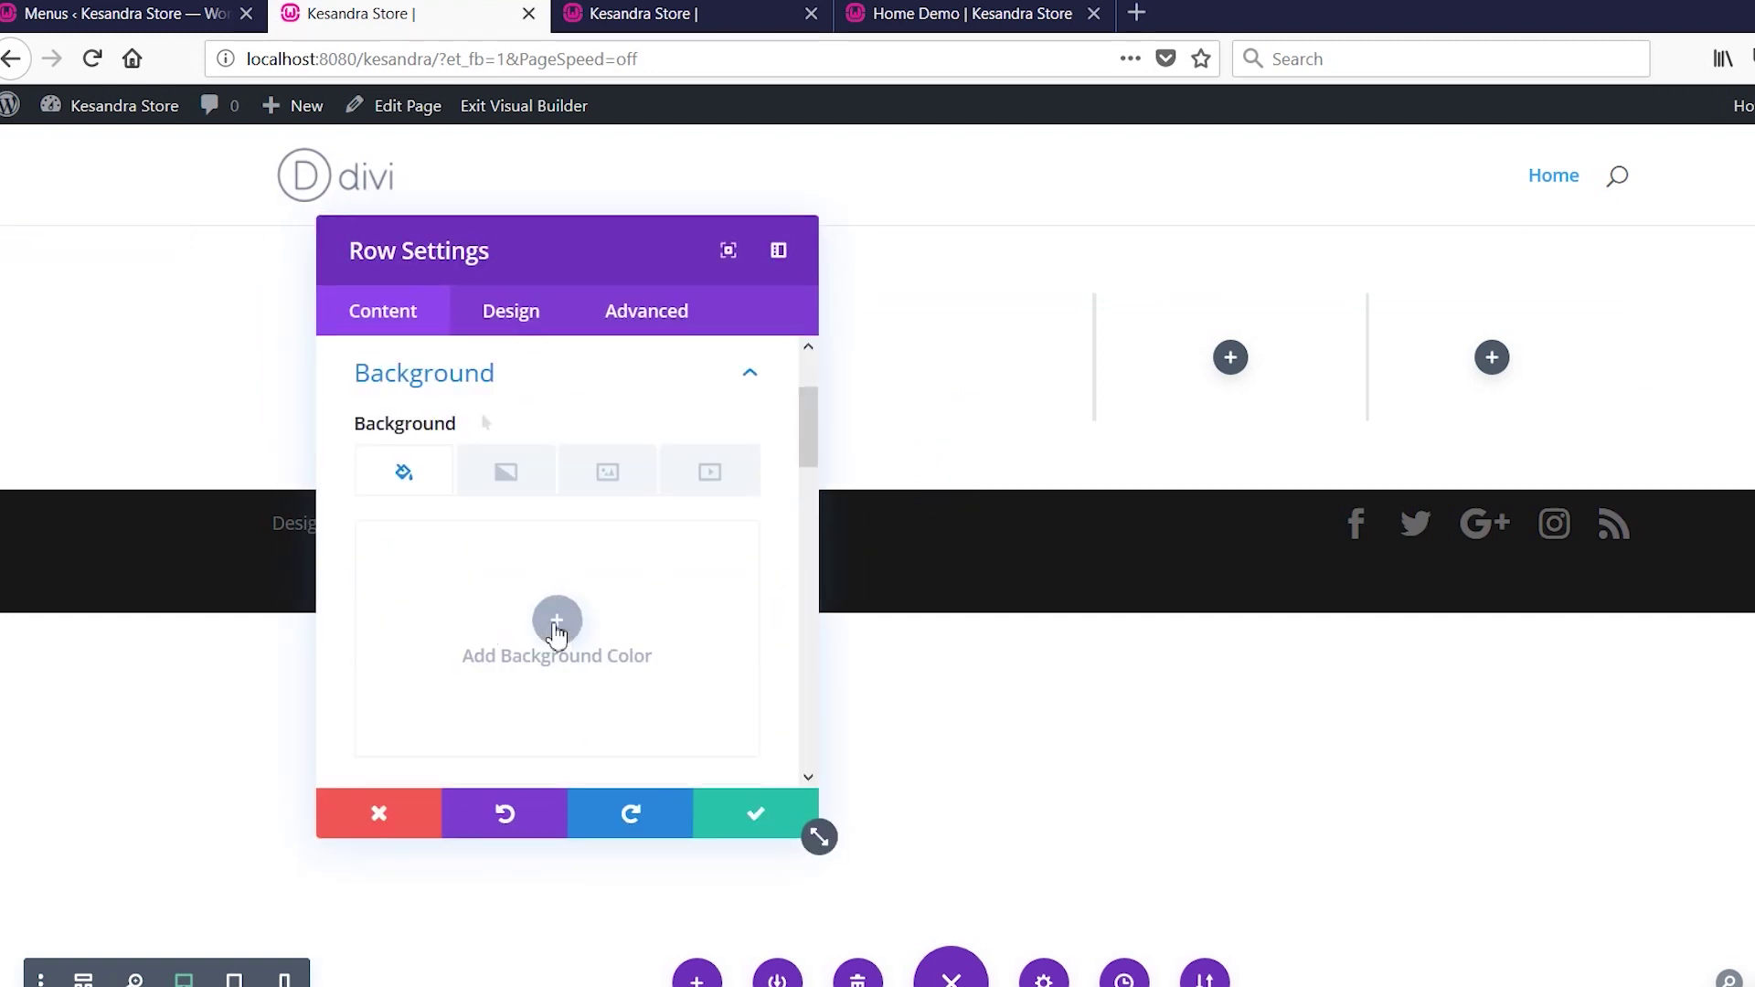
pyautogui.click(556, 630)
pyautogui.moveTo(688, 698); pyautogui.dragTo(696, 704)
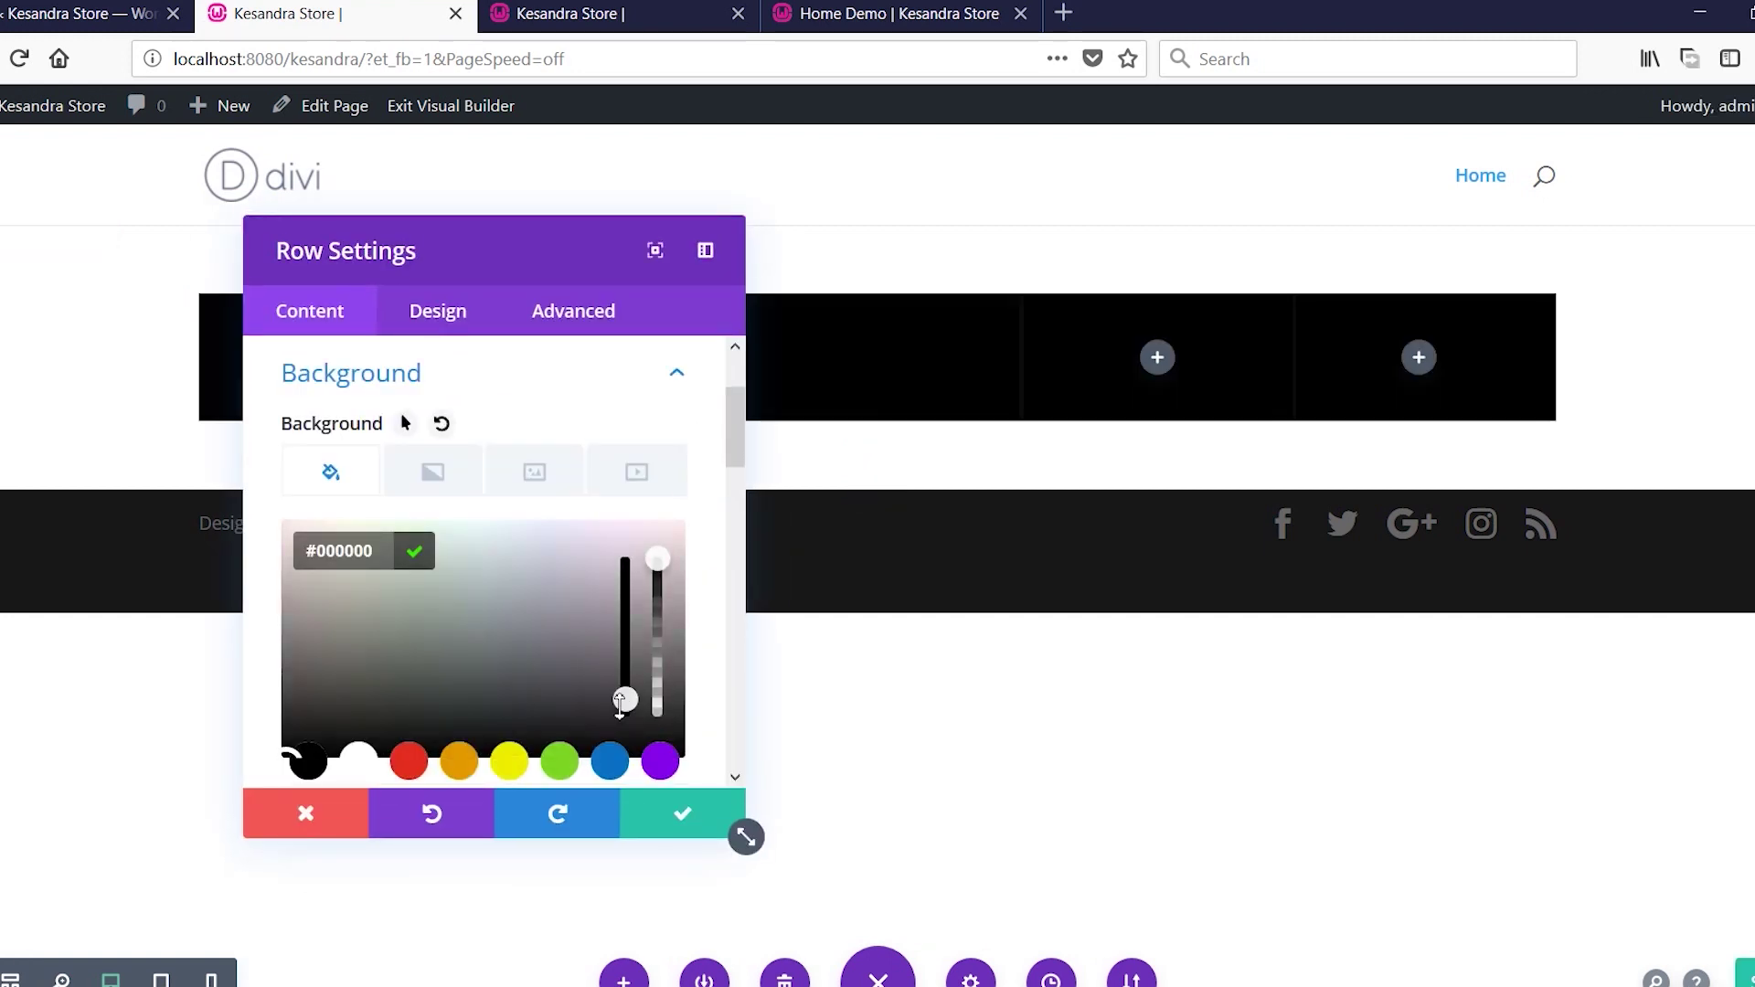
pyautogui.click(678, 818)
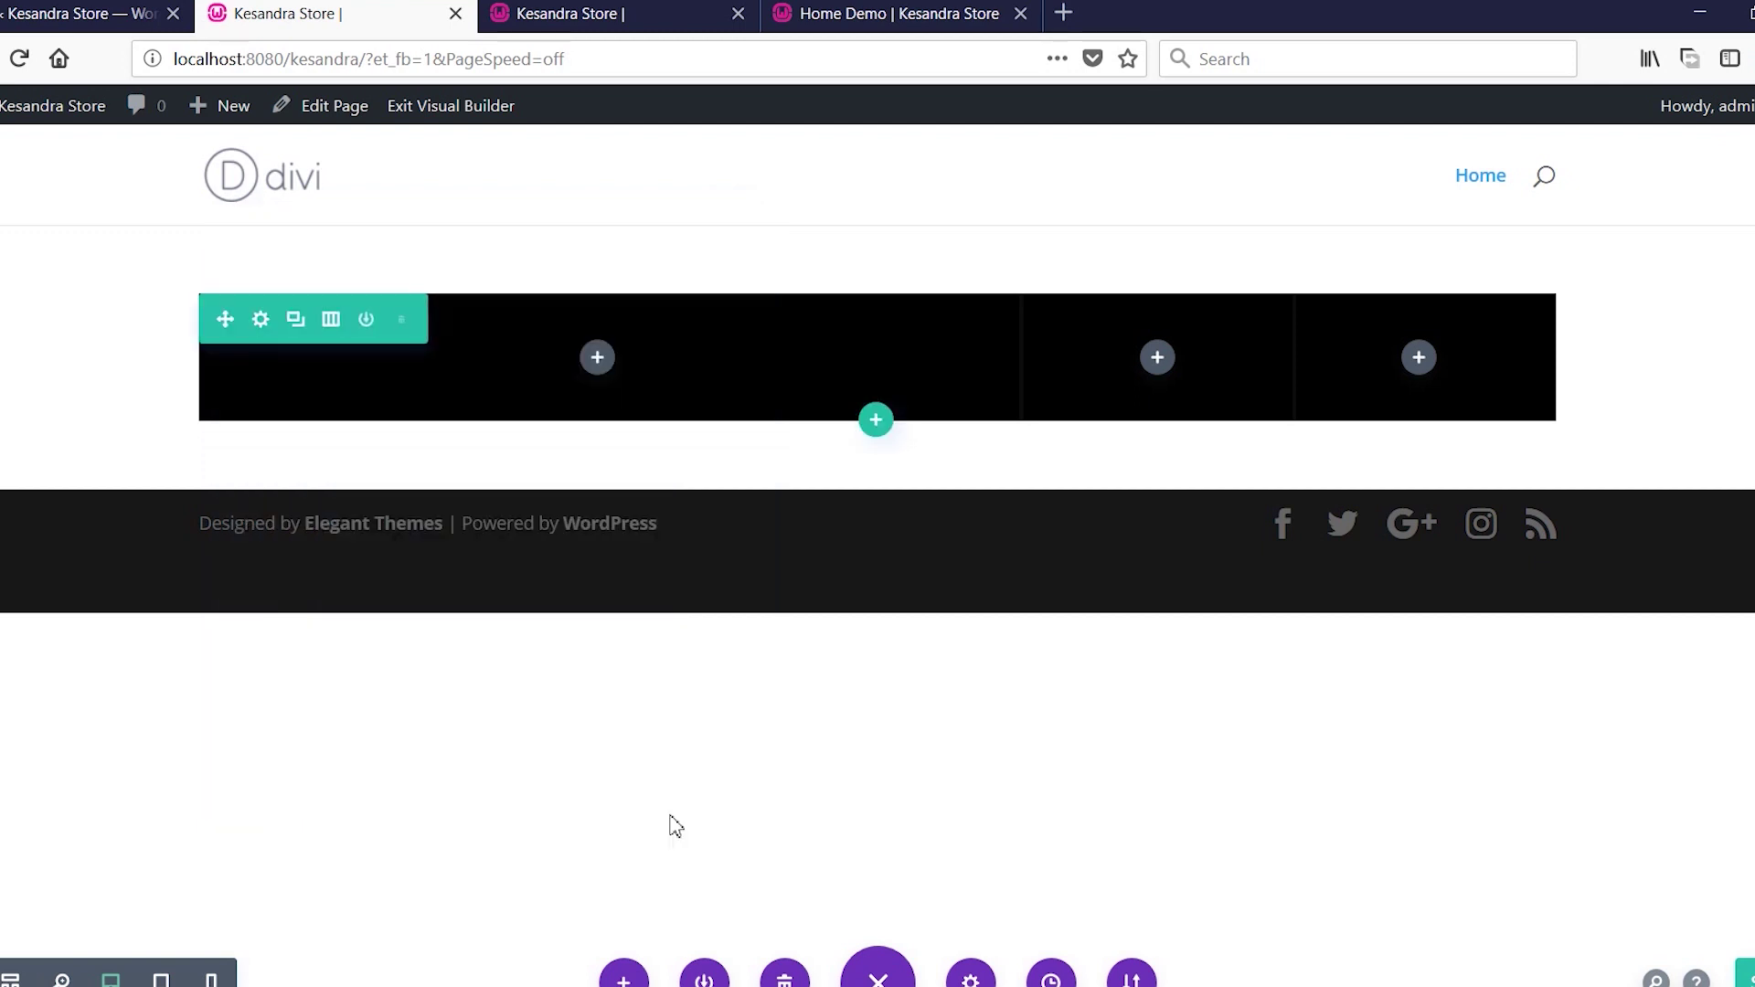
# Add a Text module to the wide column with the store's location followed by a bold "Open Mon-Fri 9am-4pm".
pyautogui.click(597, 357)
pyautogui.click(486, 638)
pyautogui.scroll(-3, 731, 559)
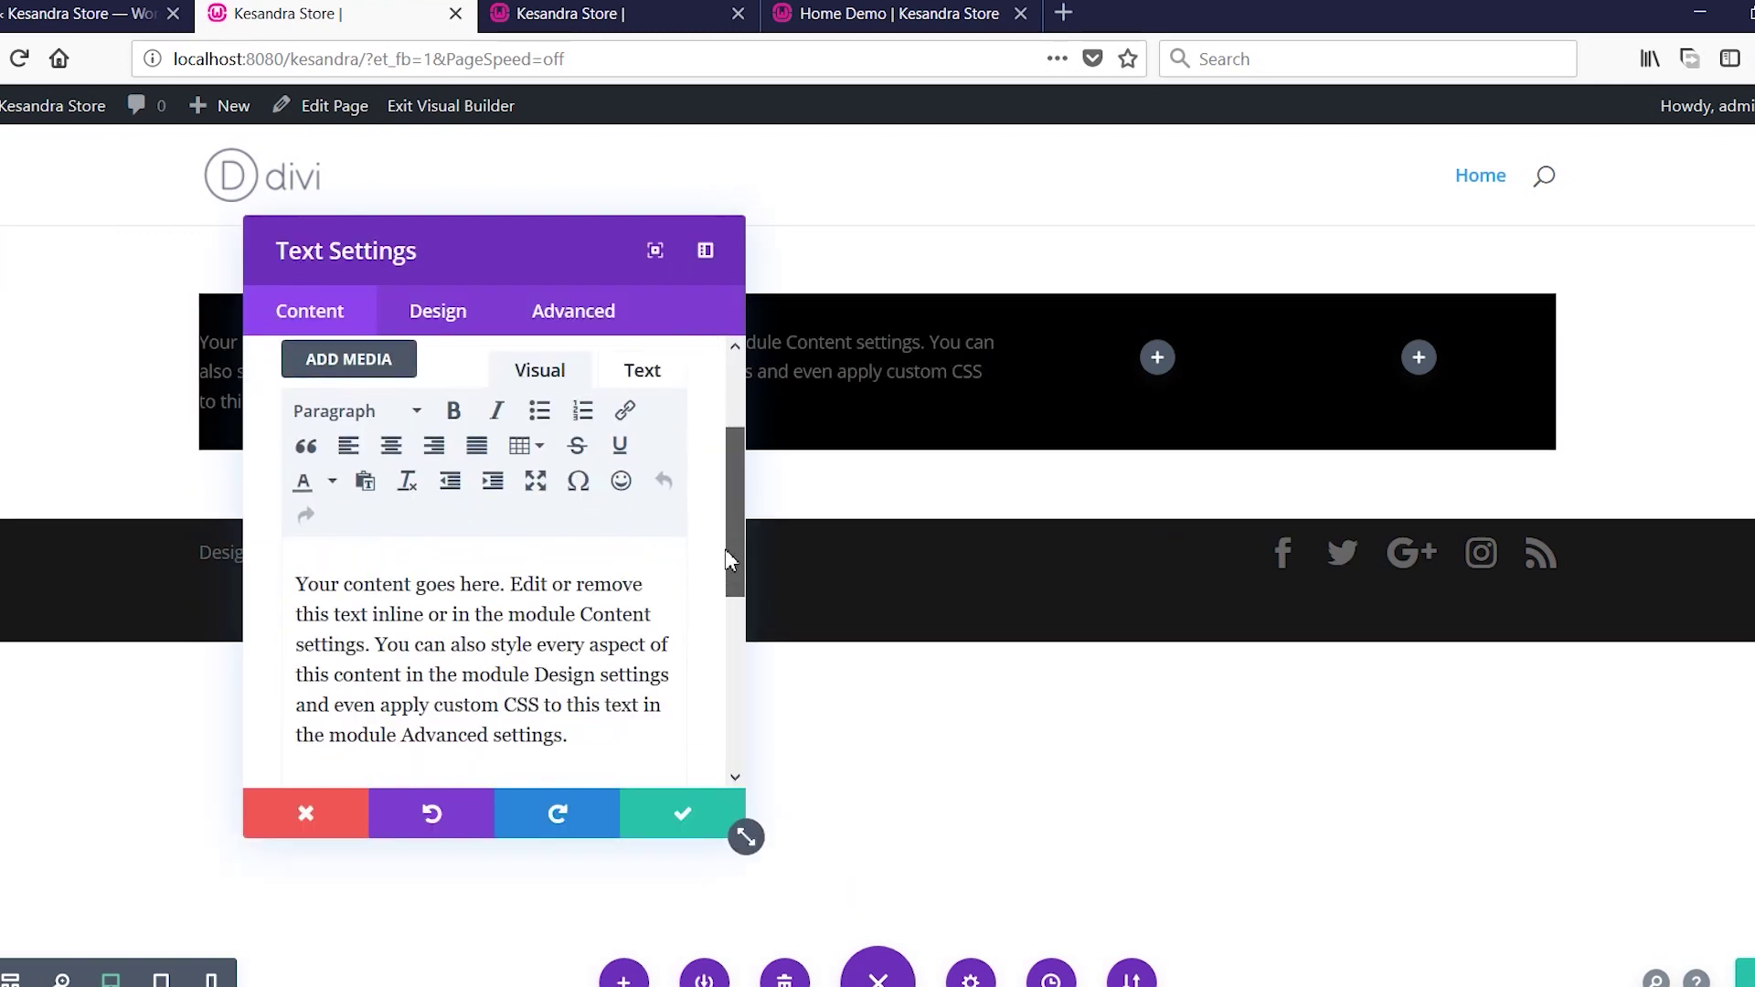
pyautogui.scroll(-1, 732, 559)
pyautogui.moveTo(525, 274); pyautogui.dragTo(1336, 243)
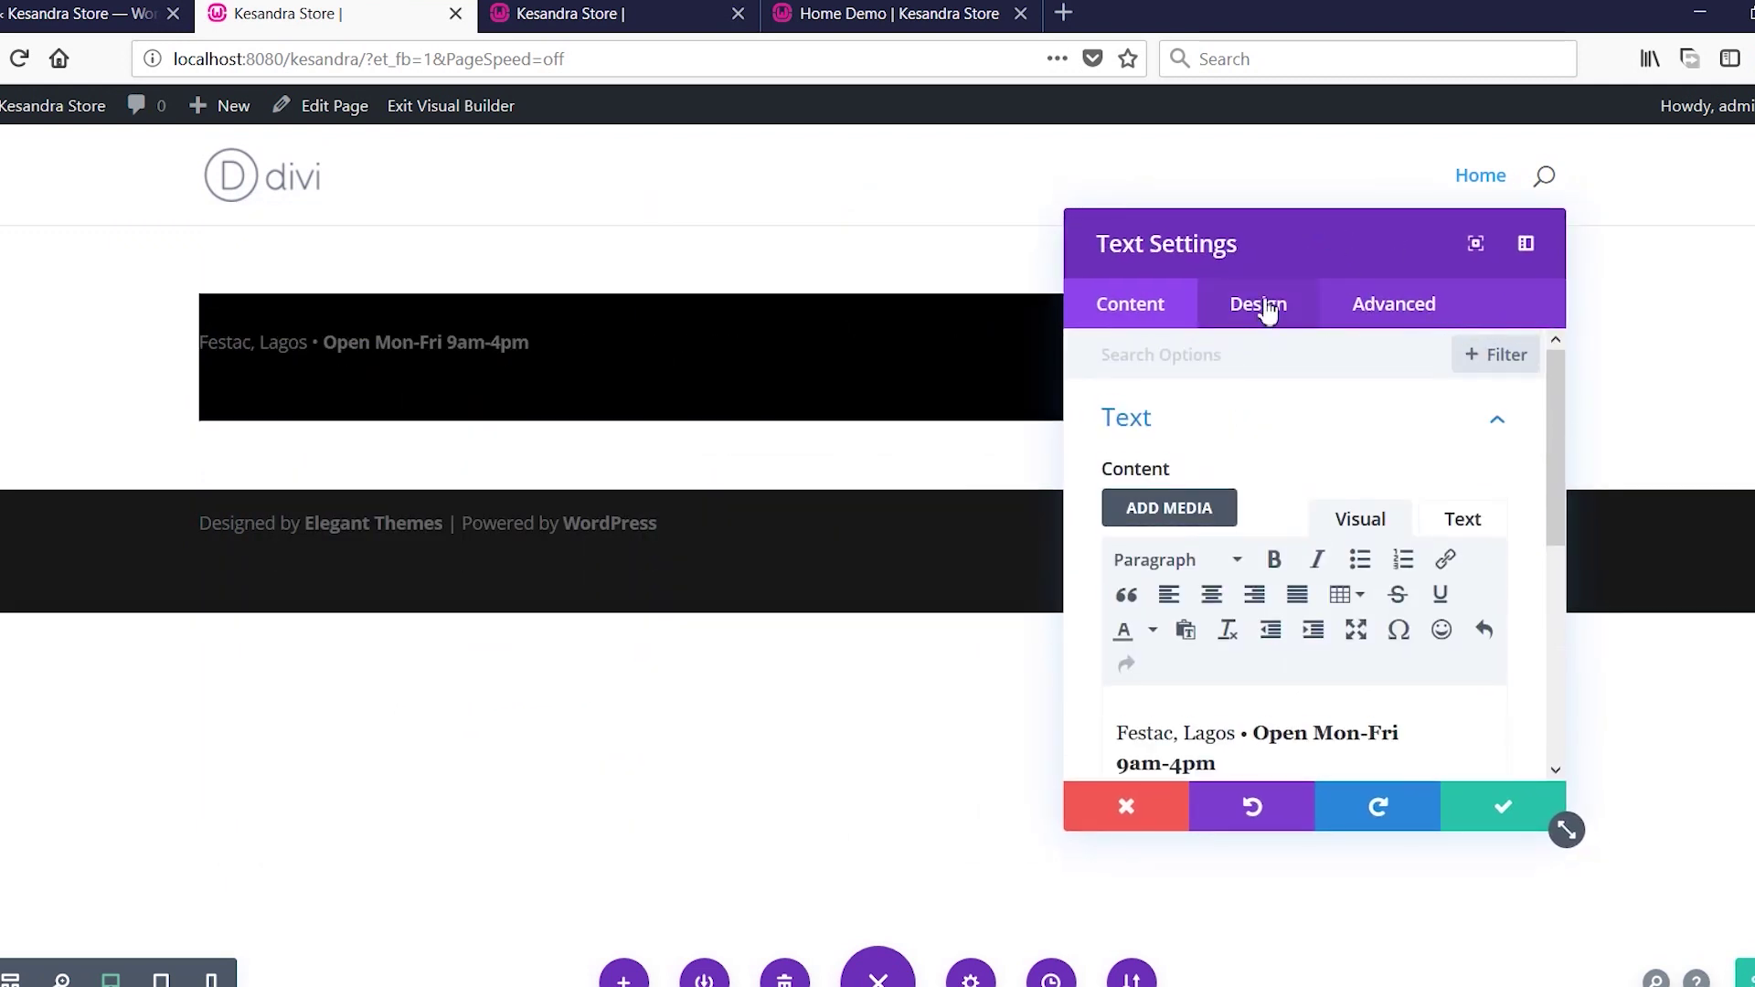
# Style the location and opening-hours text with the Roboto font and white text color, and save the module.
pyautogui.click(1266, 306)
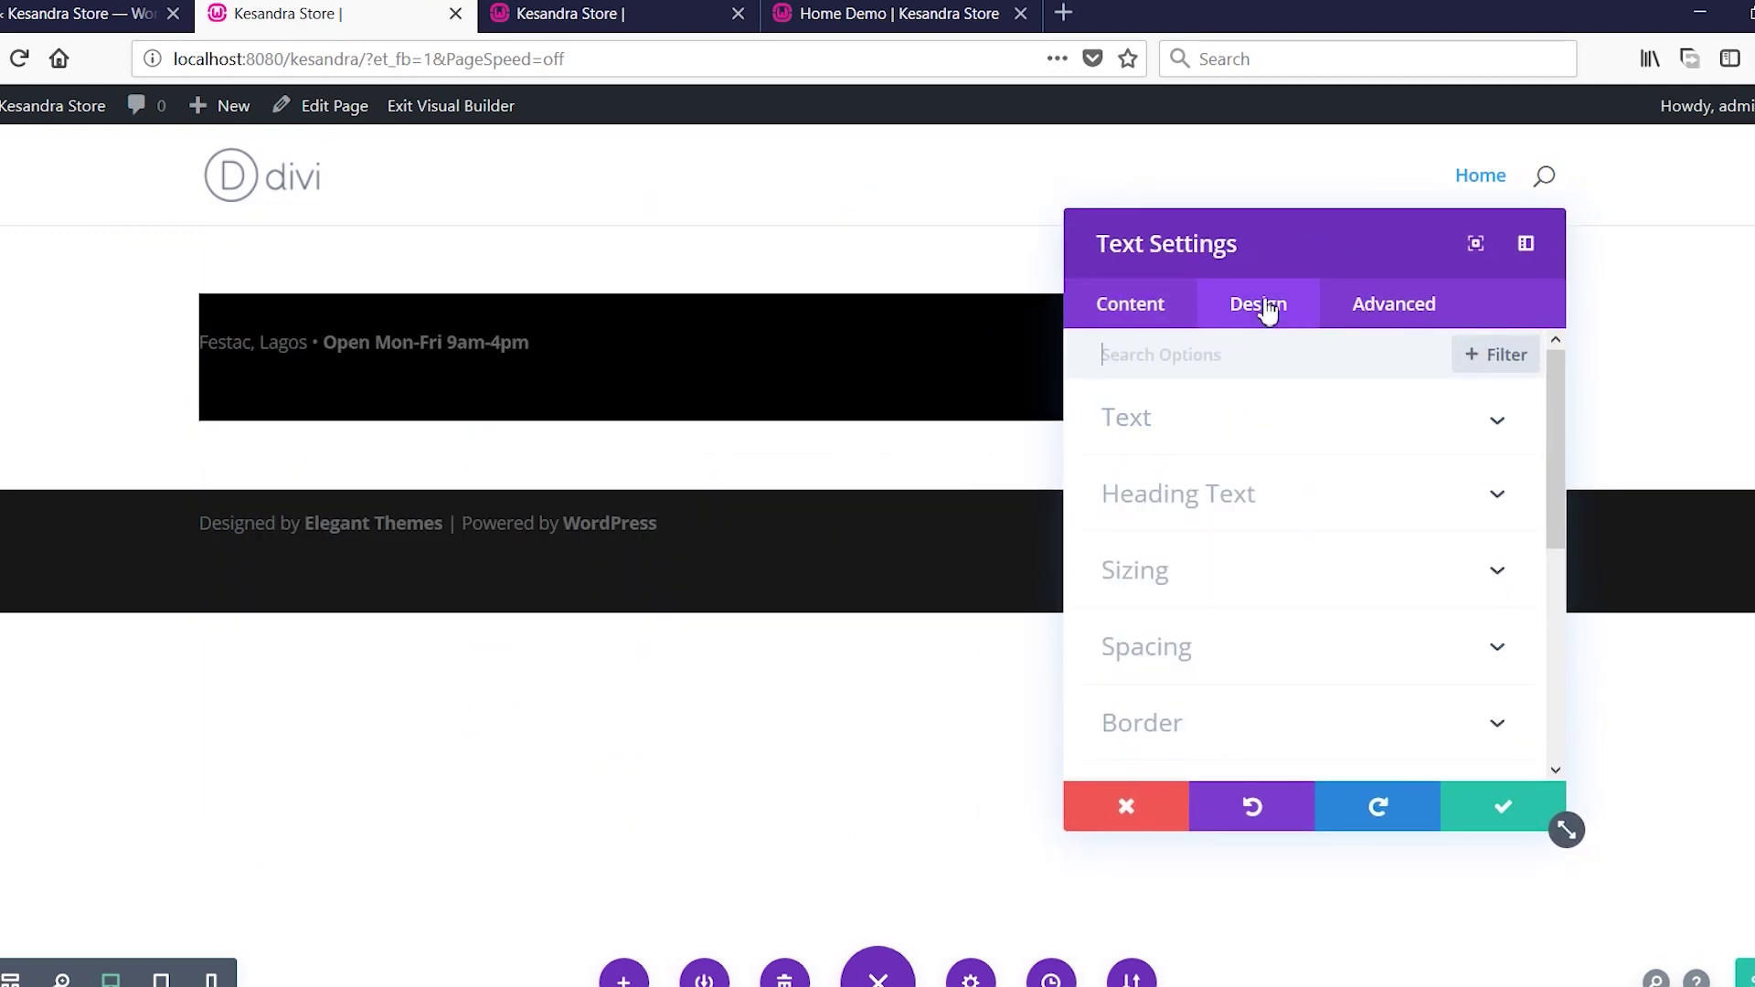
pyautogui.click(1227, 430)
pyautogui.click(1293, 580)
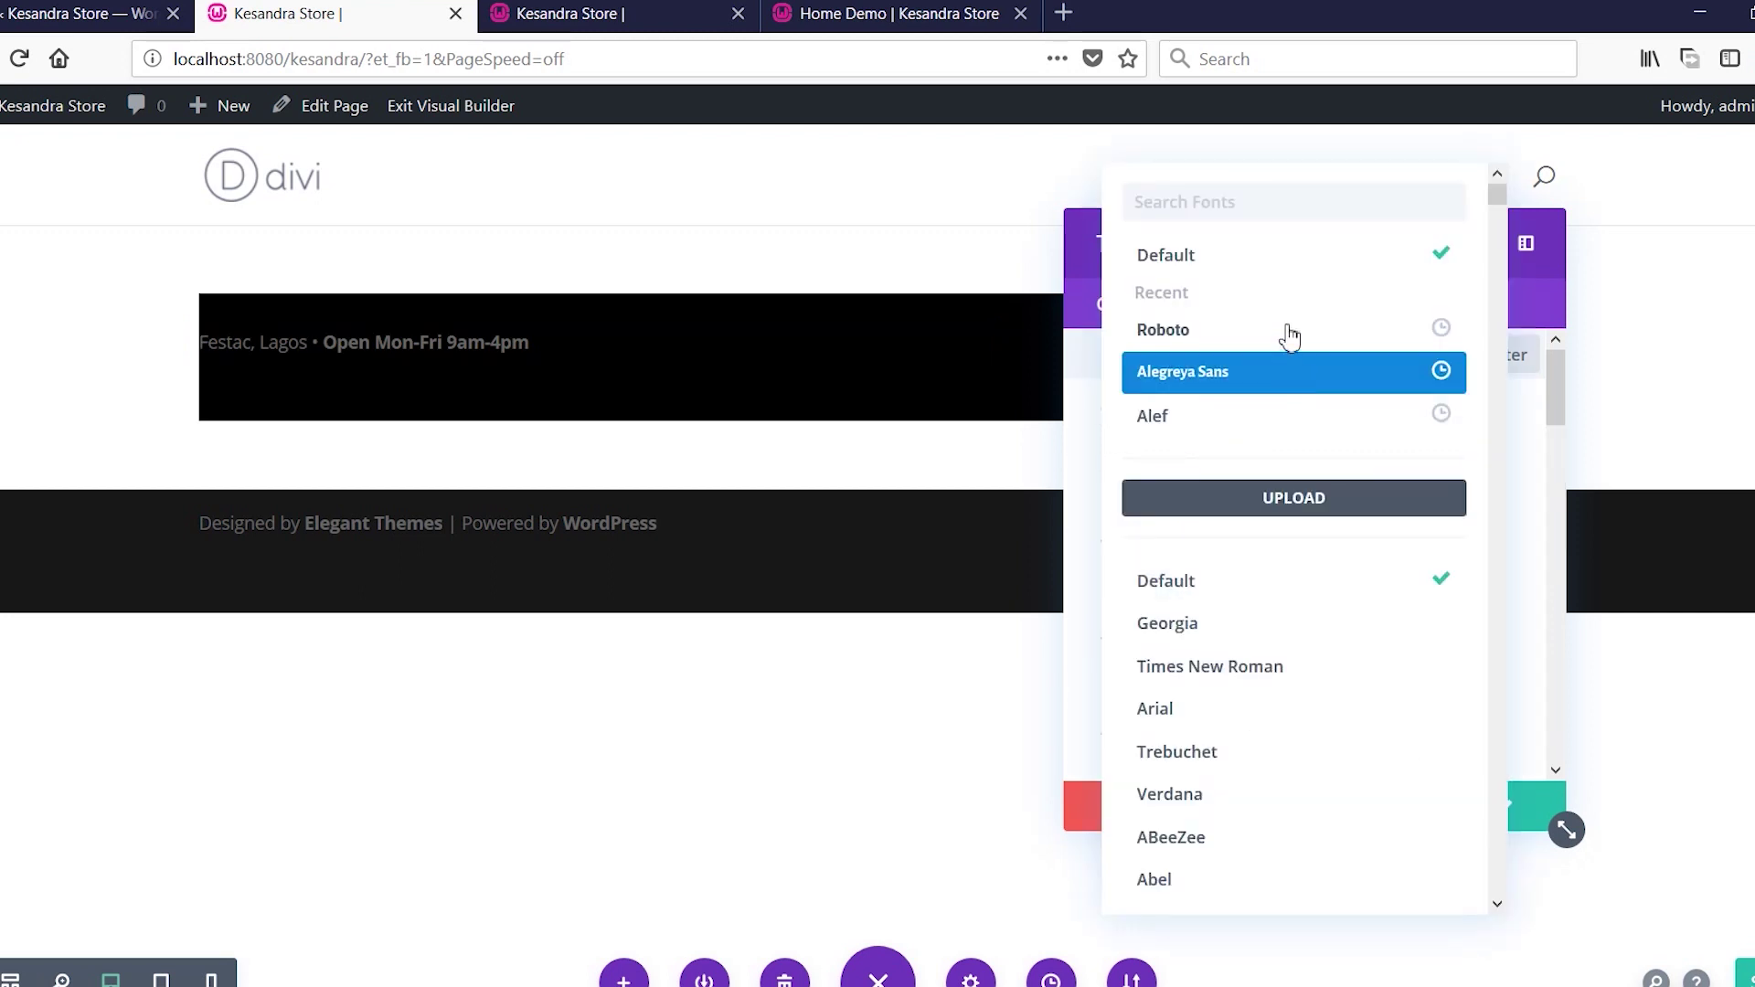
pyautogui.click(1289, 333)
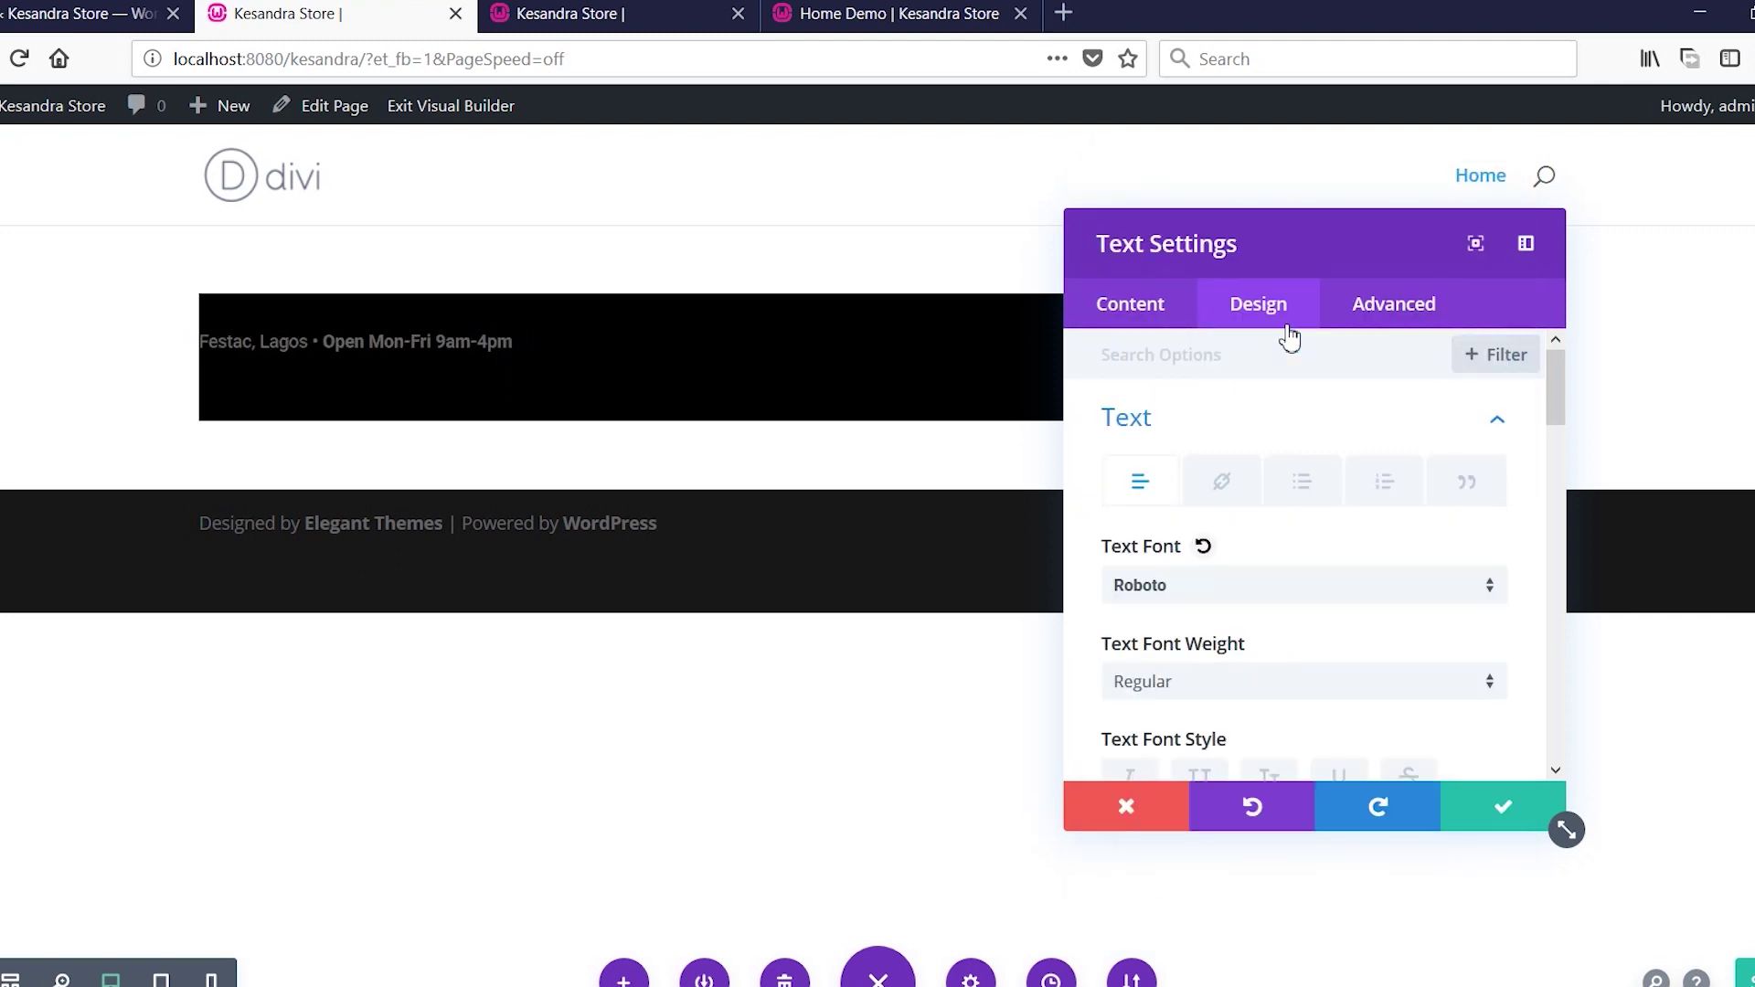
pyautogui.scroll(-3, 1261, 548)
pyautogui.click(1230, 595)
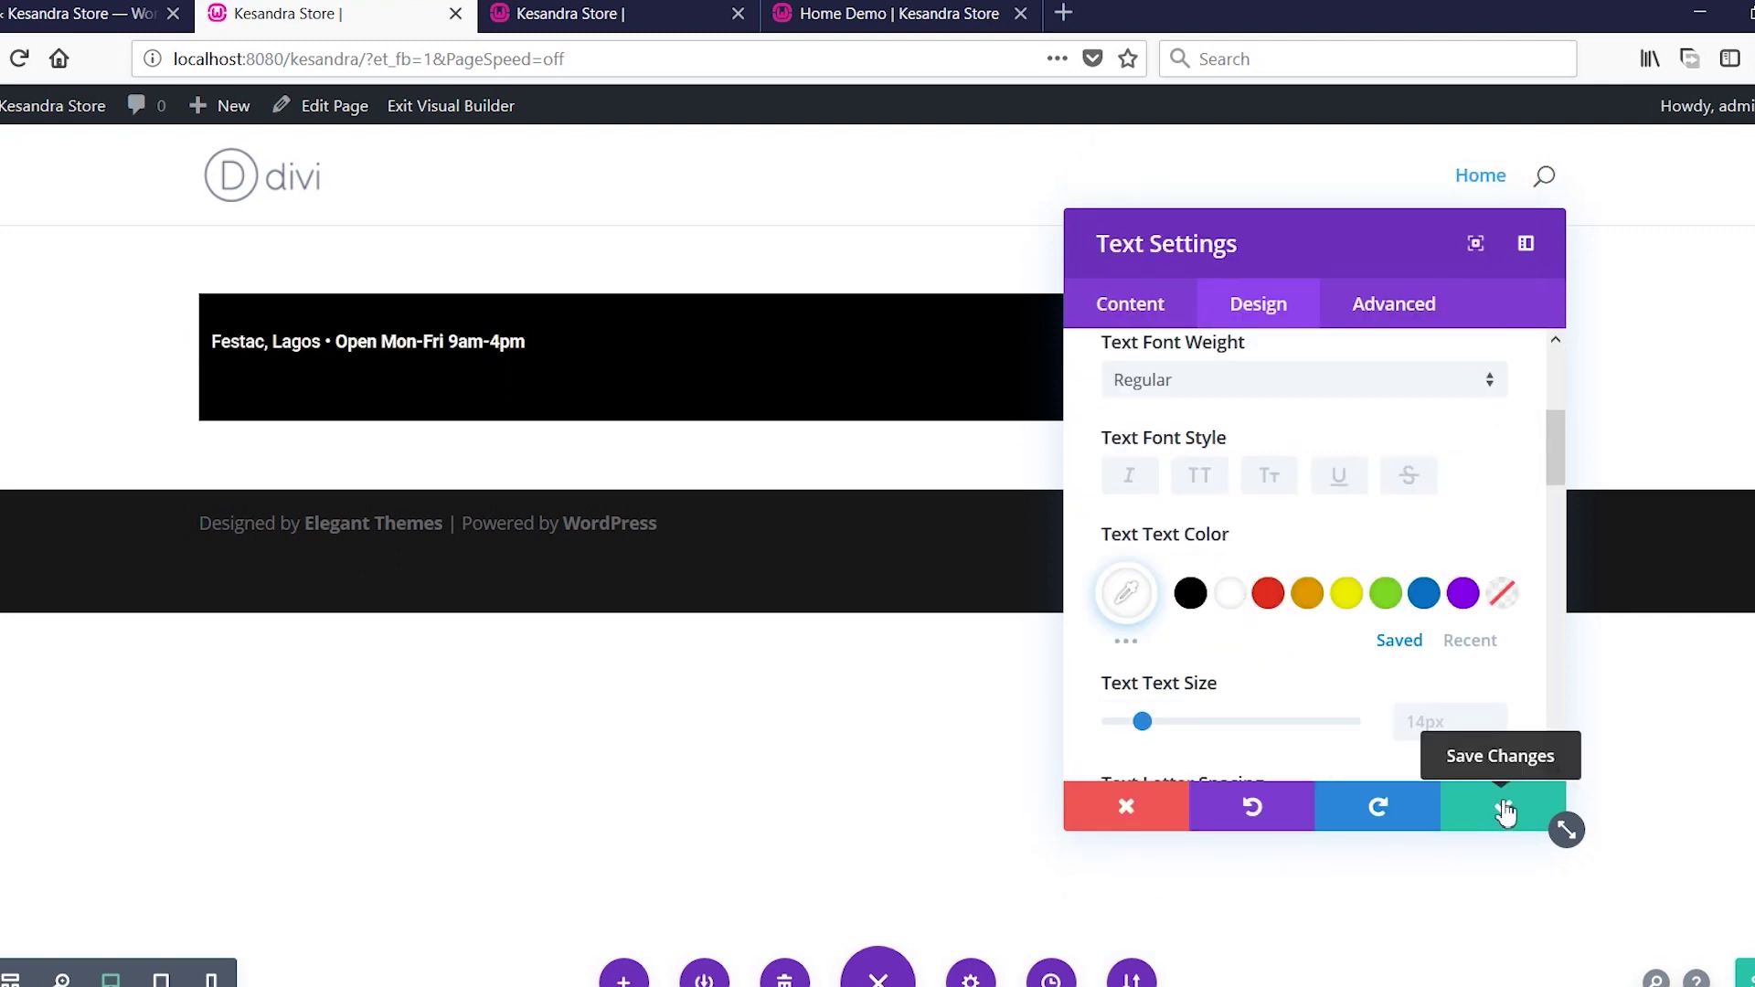
pyautogui.click(1504, 810)
# Place a copy of the text module in the middle column, replace its content with the right-aligned store phone number, and save it.
pyautogui.moveTo(486, 340); pyautogui.dragTo(1156, 359)
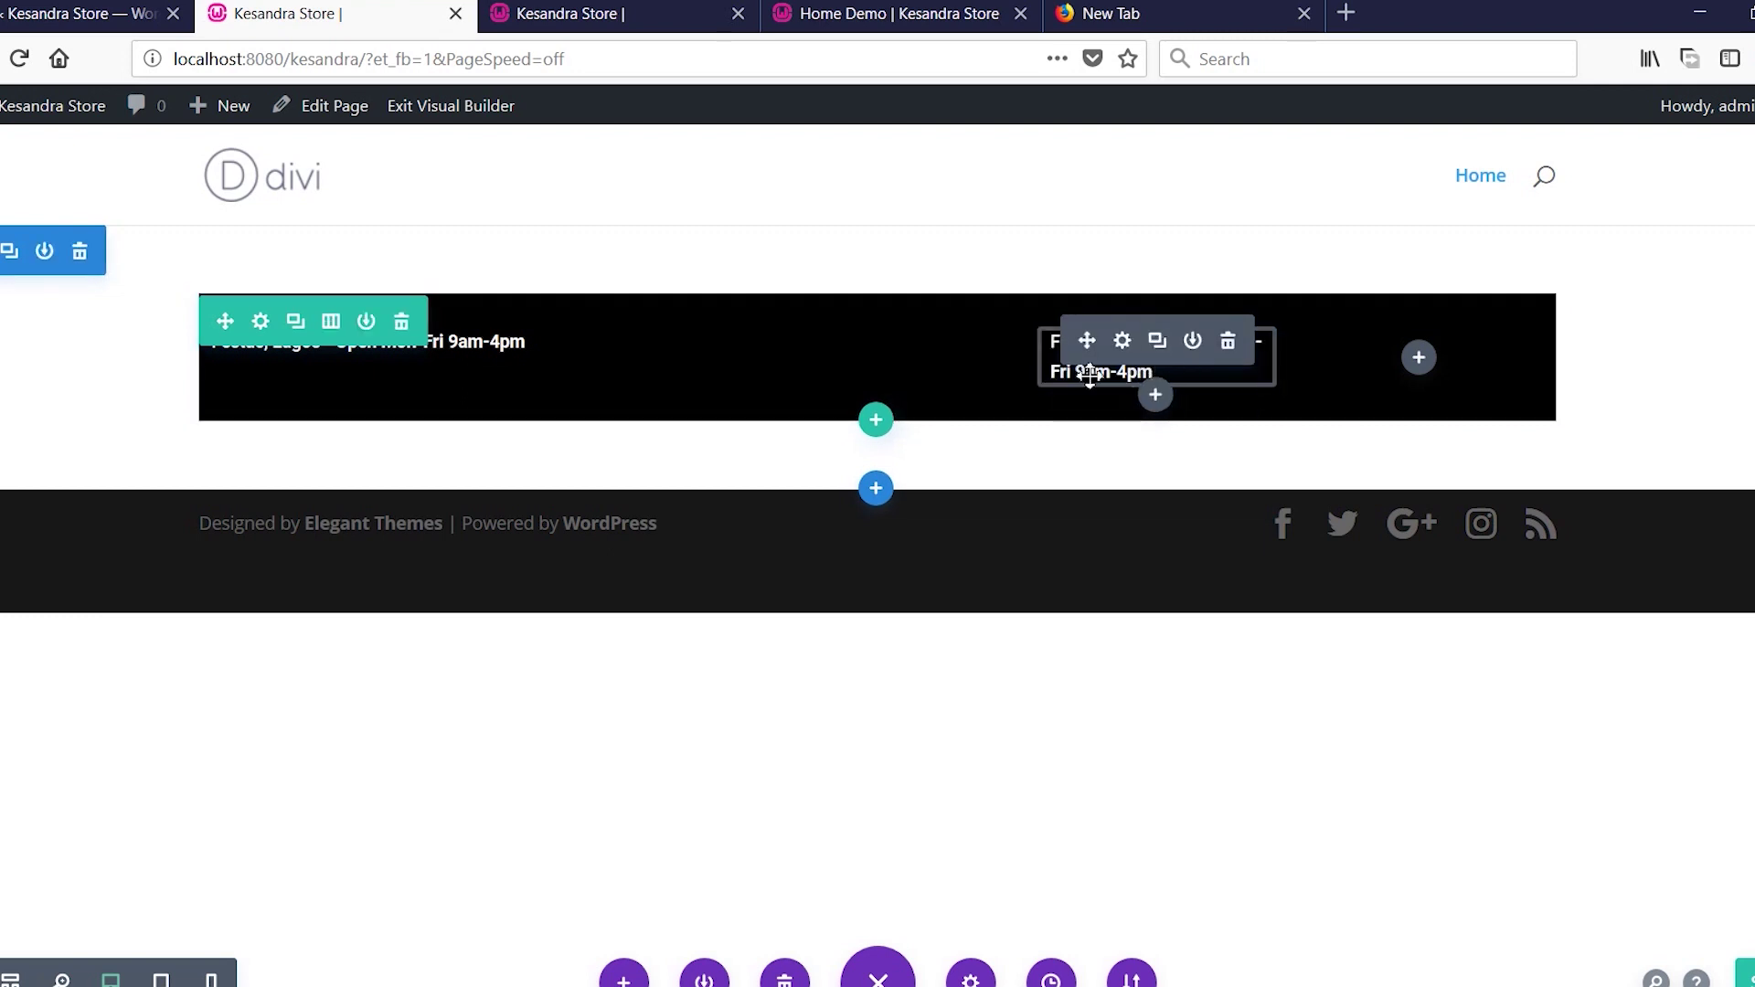
pyautogui.click(1122, 340)
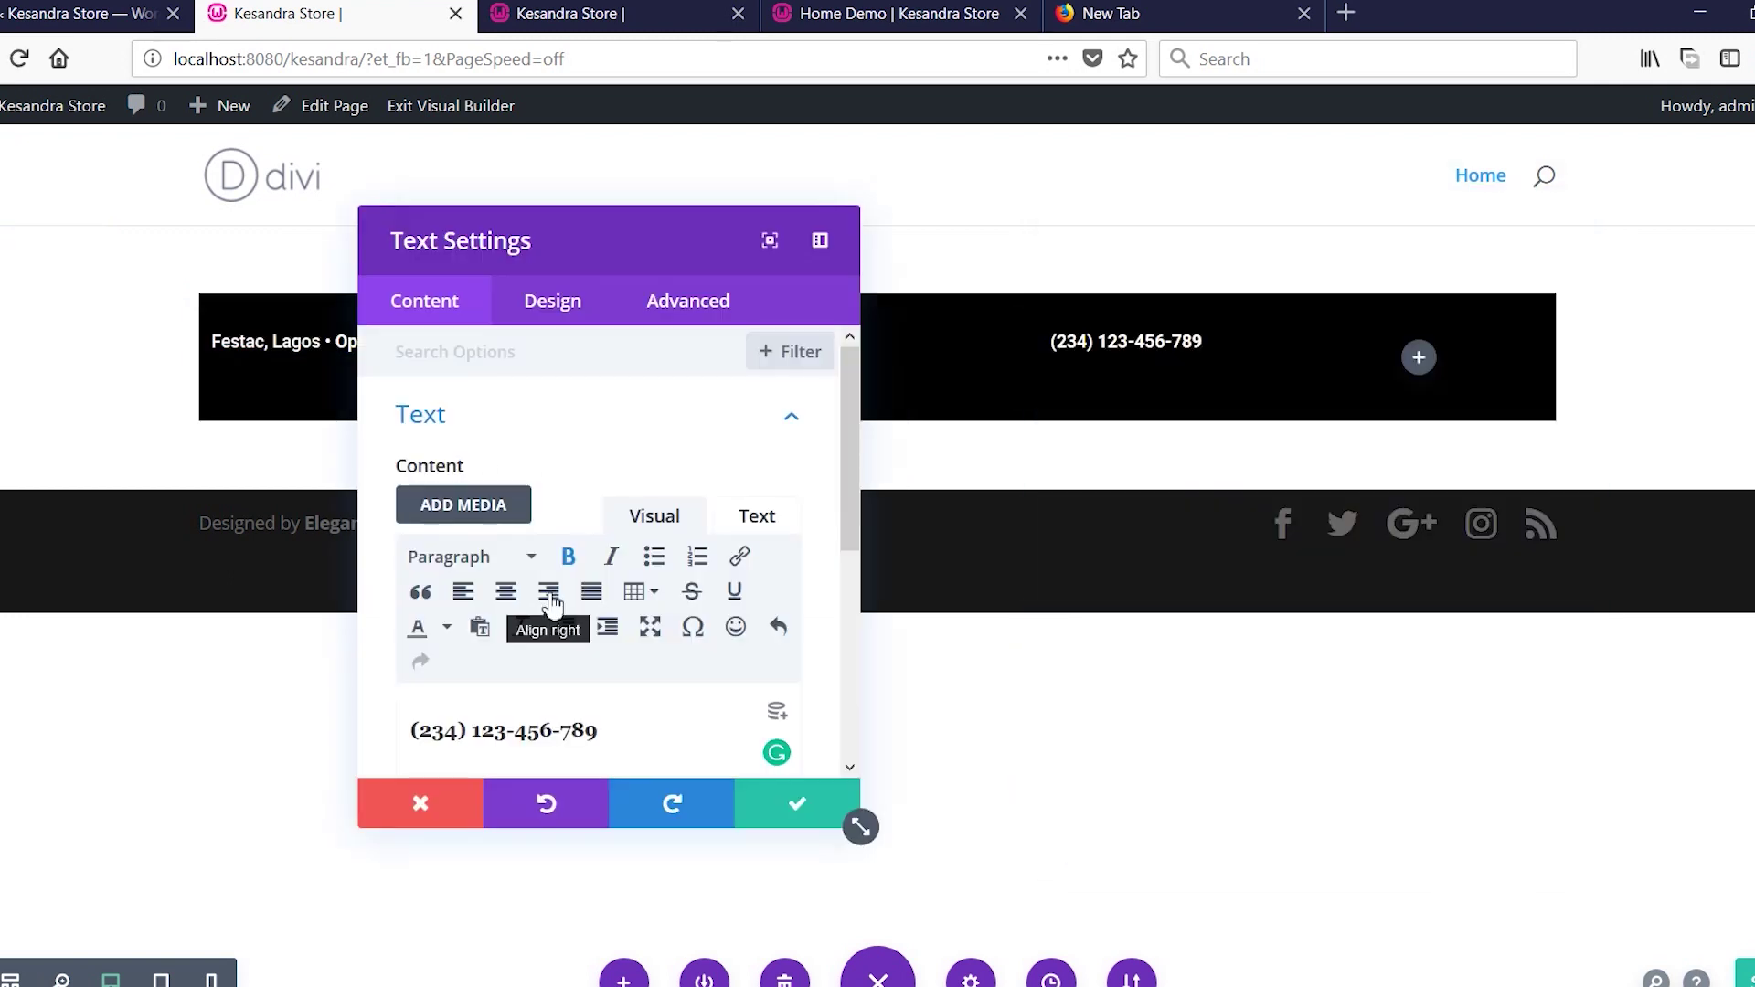
pyautogui.click(548, 593)
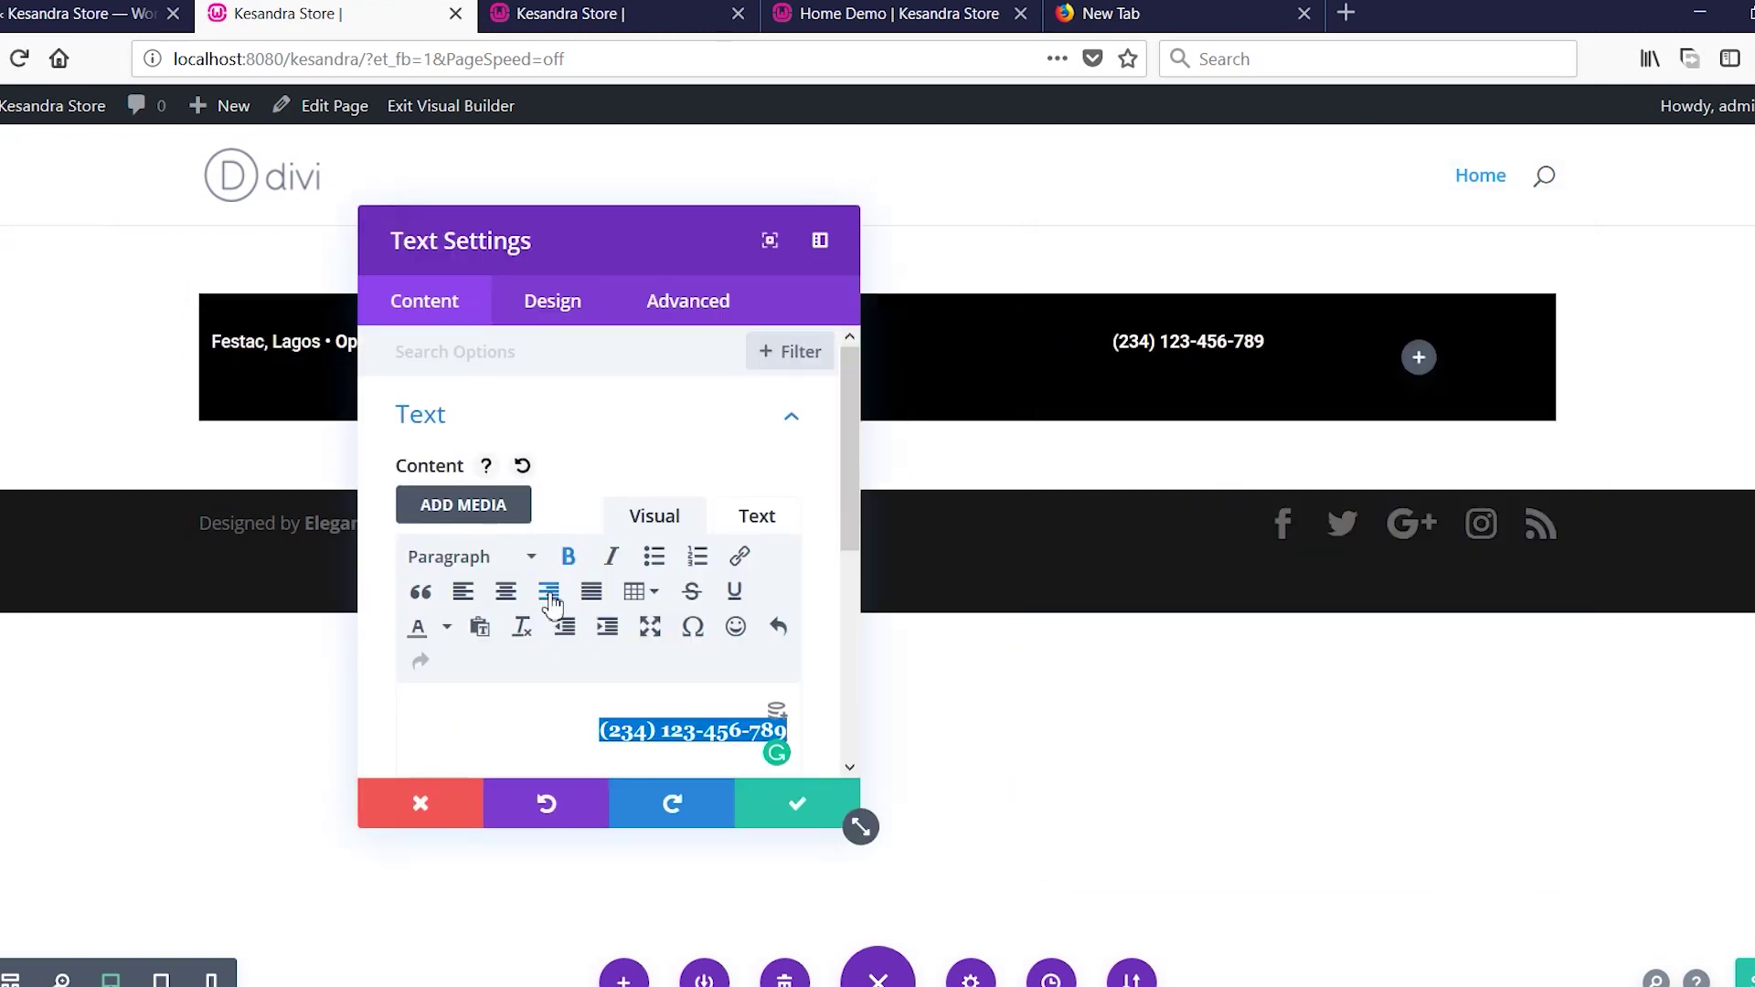
pyautogui.click(786, 811)
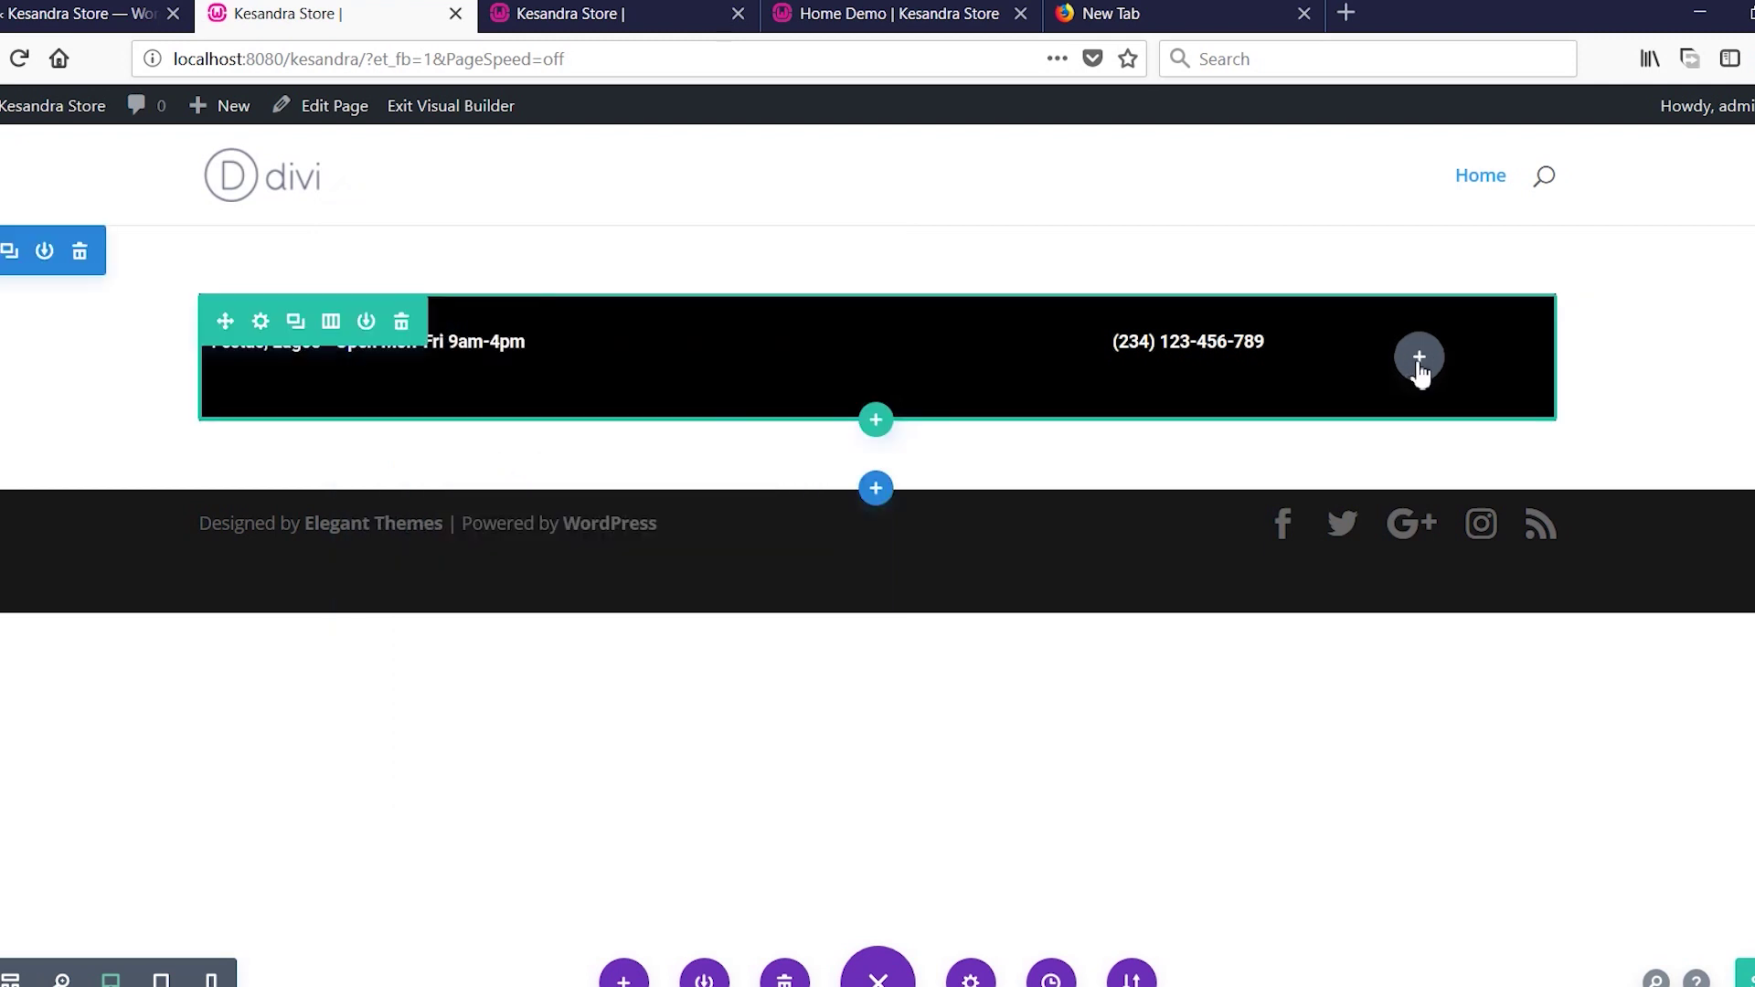
# Add a Search module to the empty narrow column of the black contact row and hide its search button.
pyautogui.click(1418, 357)
pyautogui.write('search')
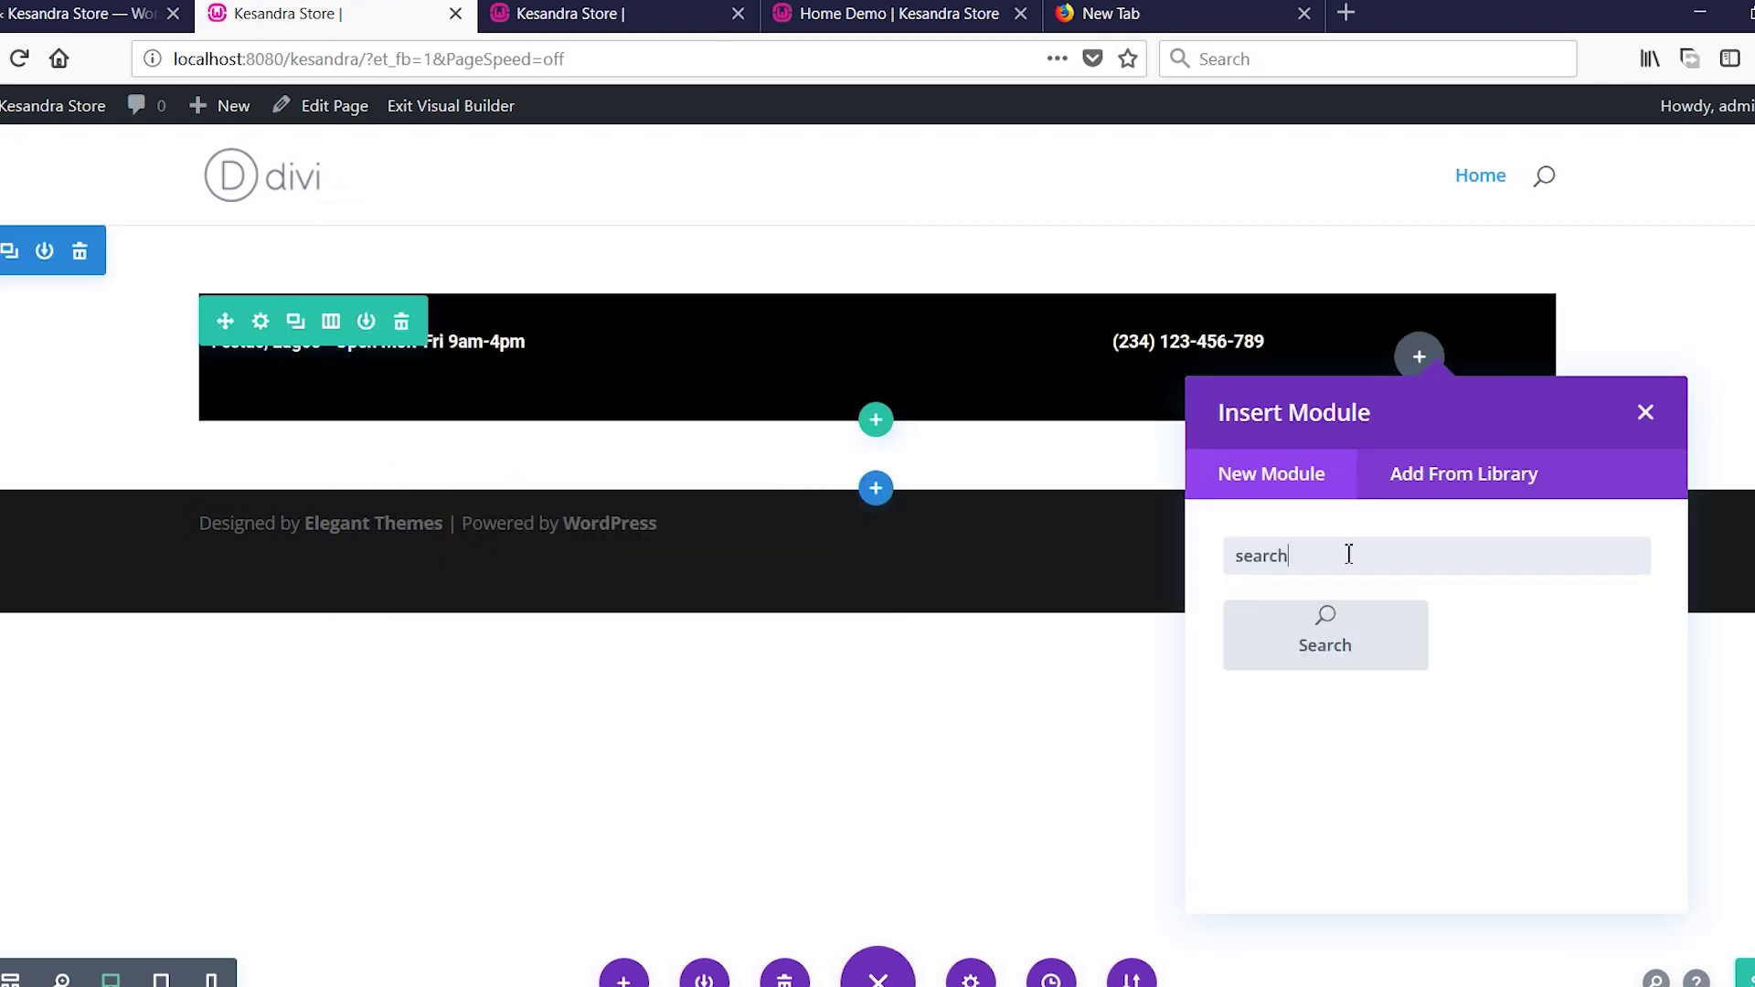
pyautogui.click(1330, 637)
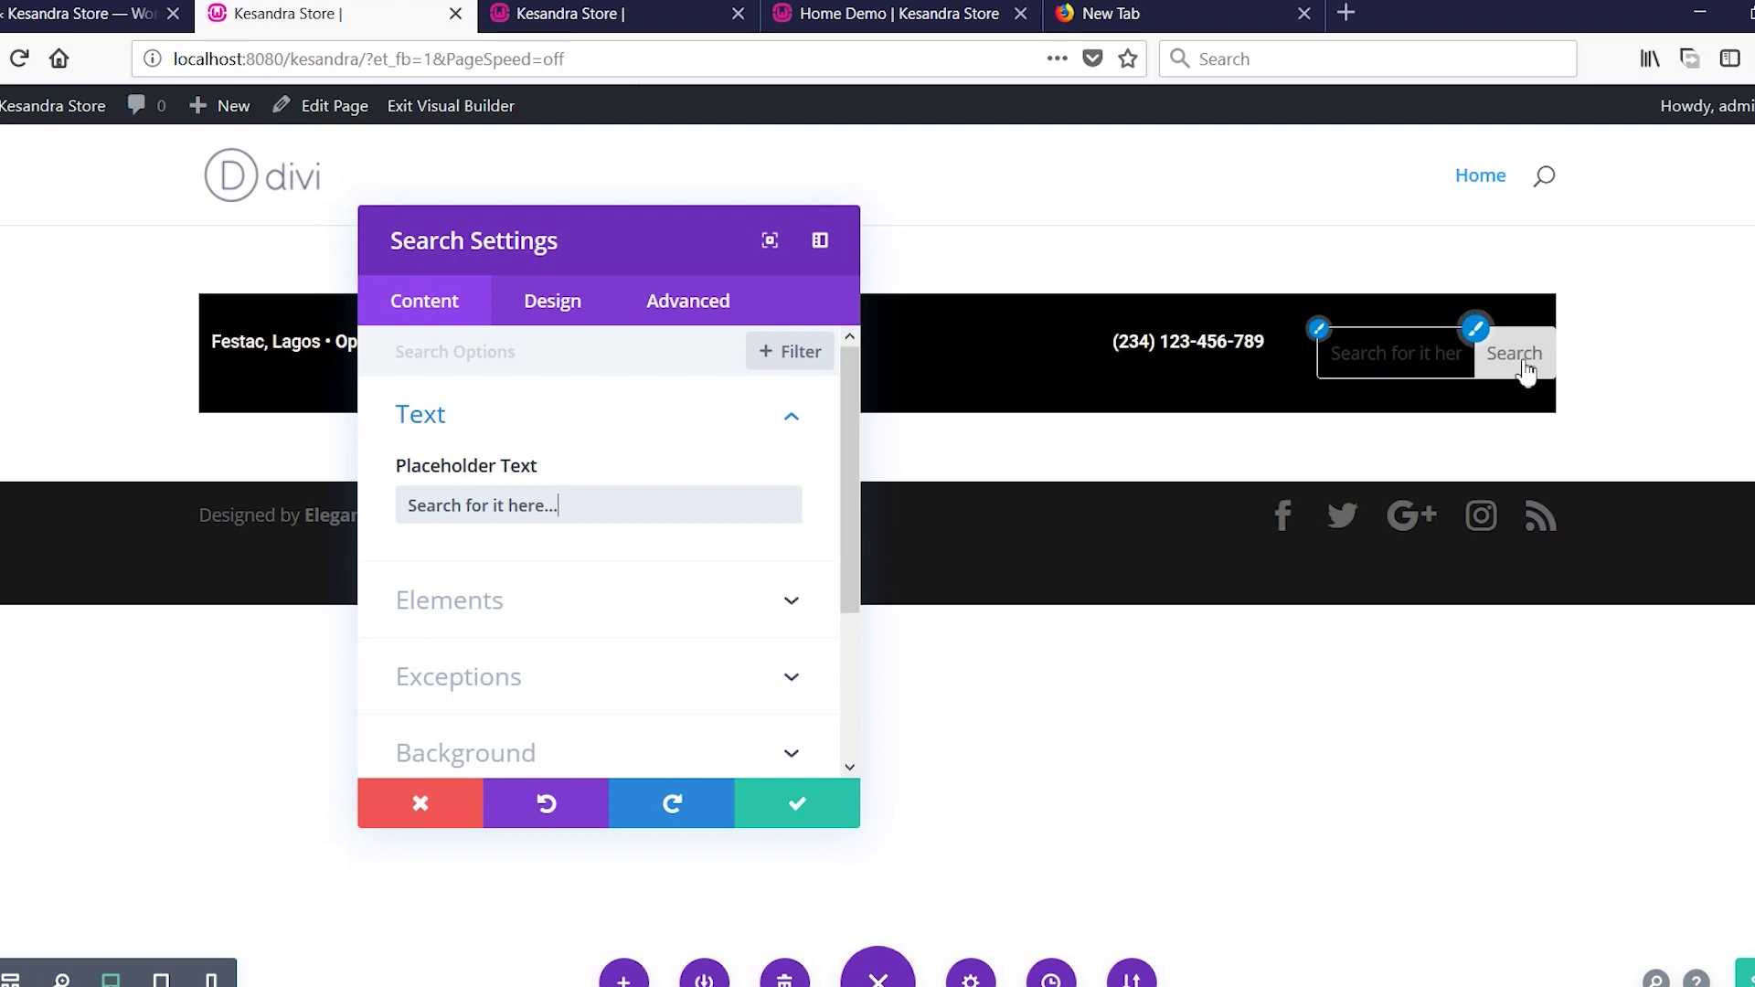
pyautogui.click(502, 602)
pyautogui.click(442, 455)
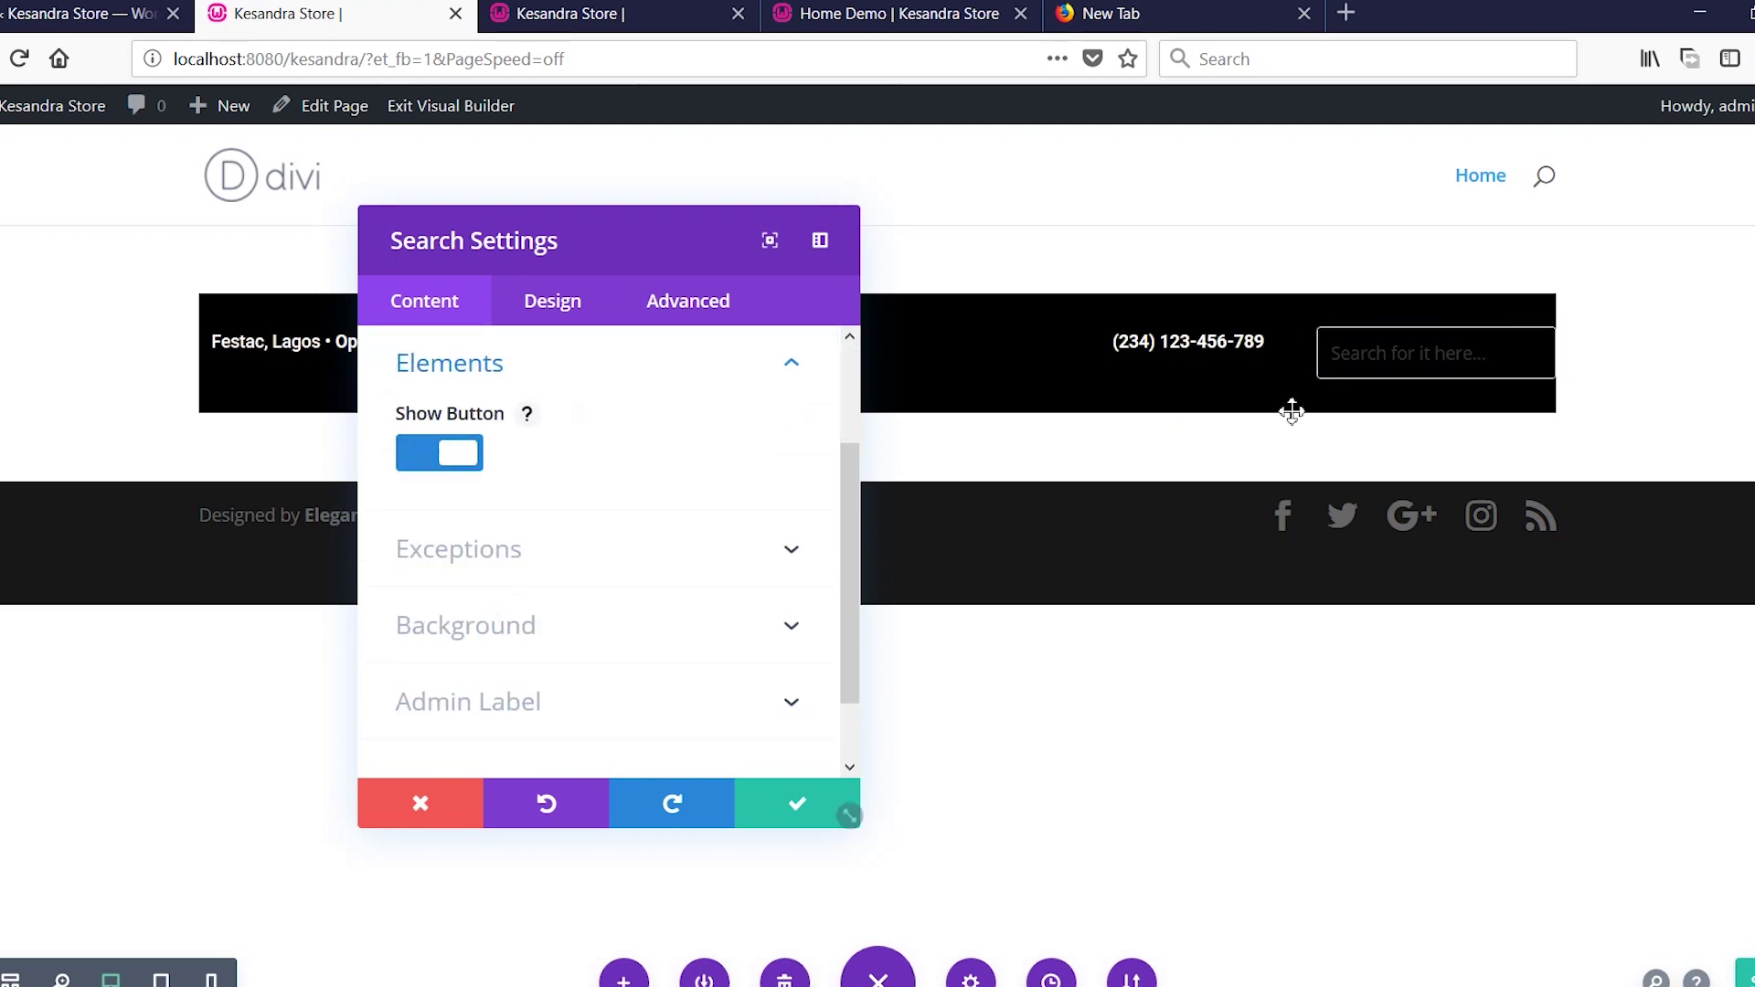
# Set the search field's placeholder color to white and save the Search module.
pyautogui.click(552, 301)
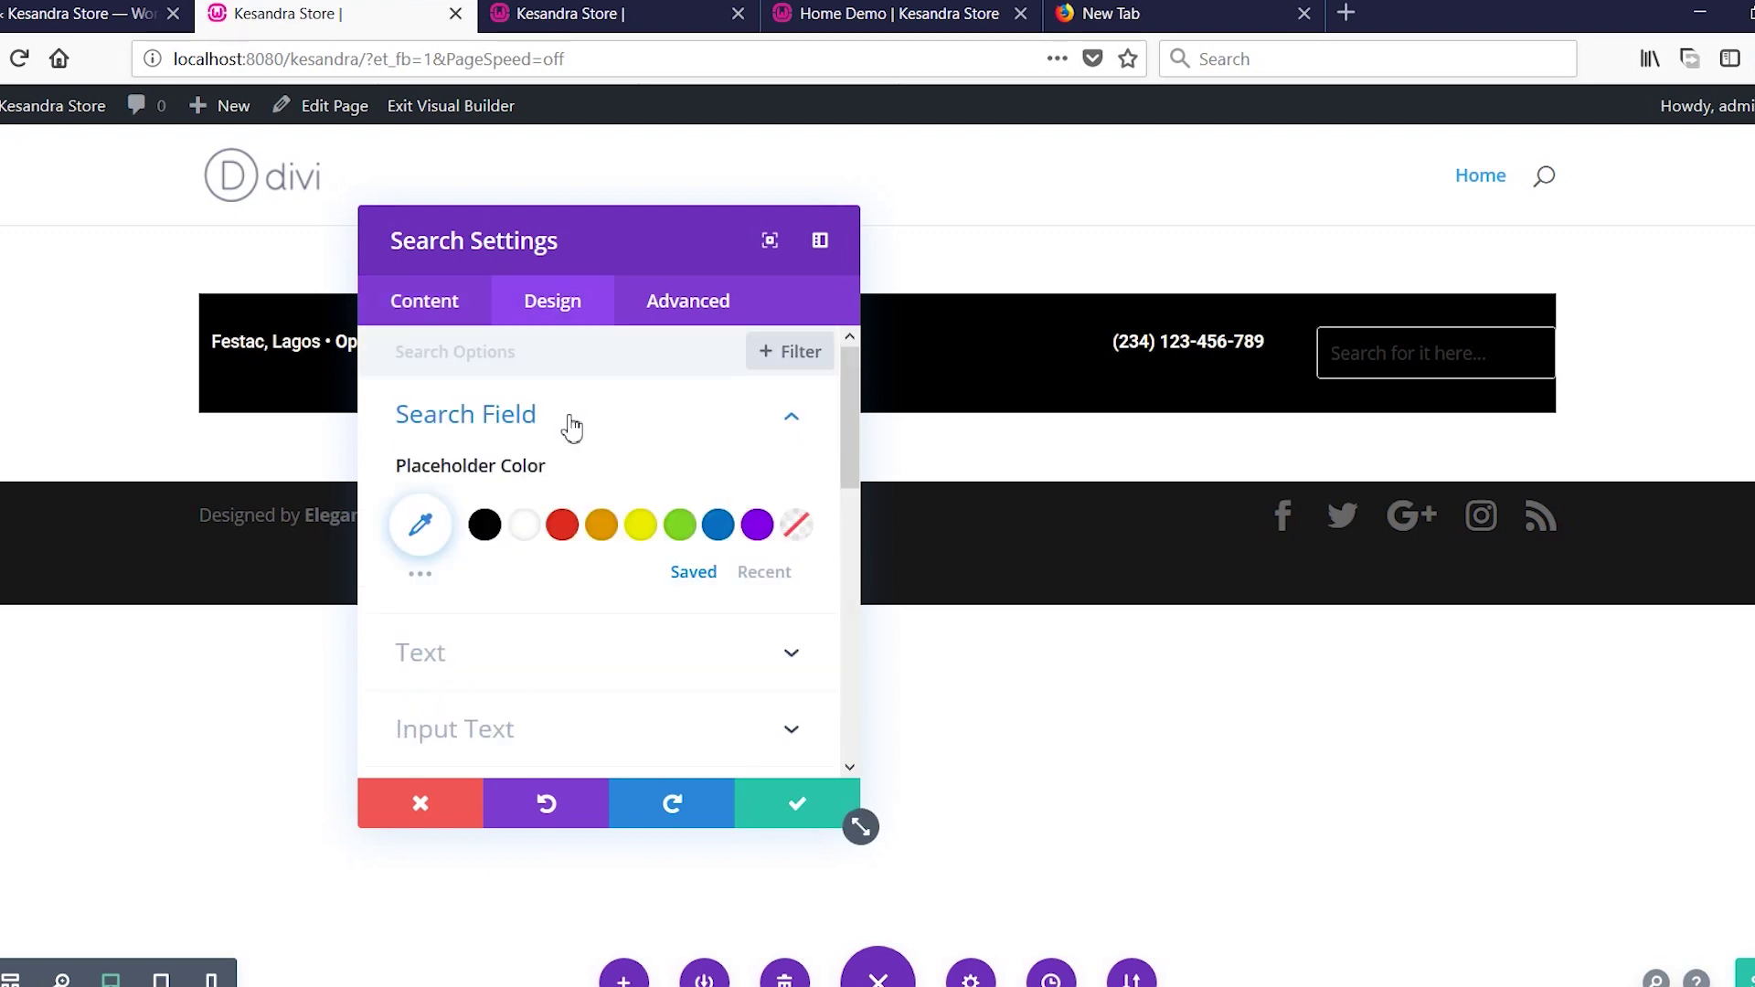
pyautogui.click(524, 525)
pyautogui.click(797, 803)
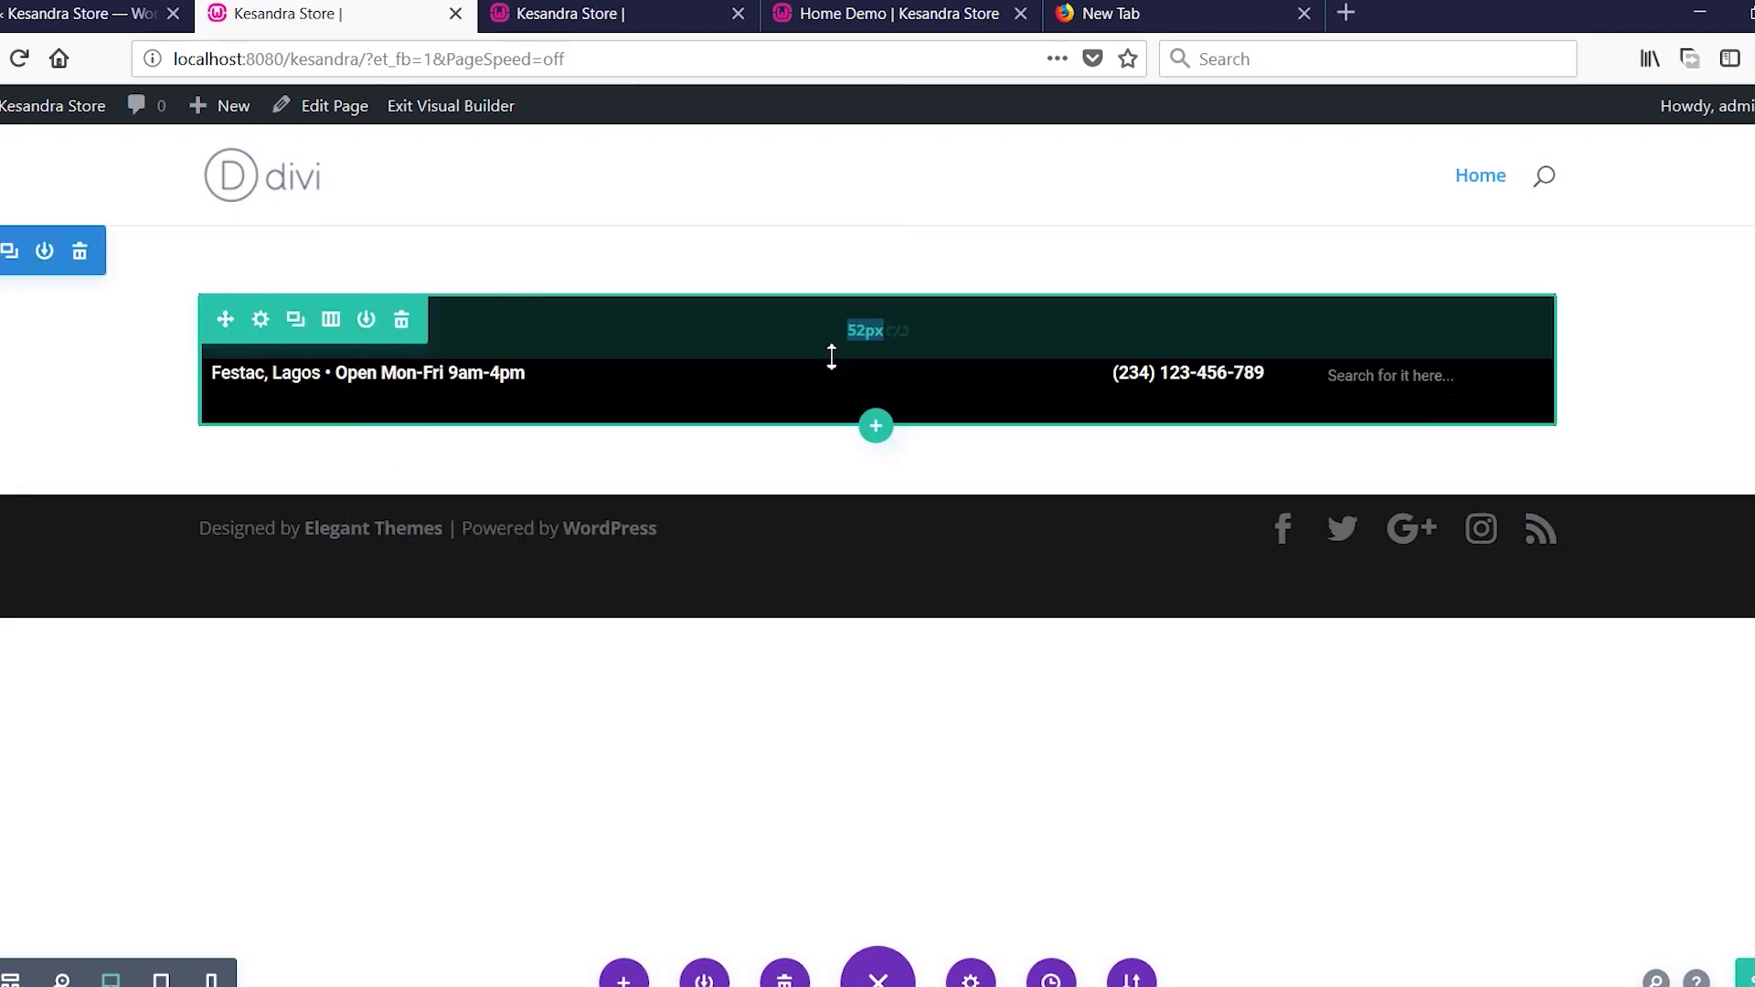
# Shrink the black contact row's vertical padding until it is a slim bar around its text.
pyautogui.moveTo(831, 356); pyautogui.dragTo(831, 362)
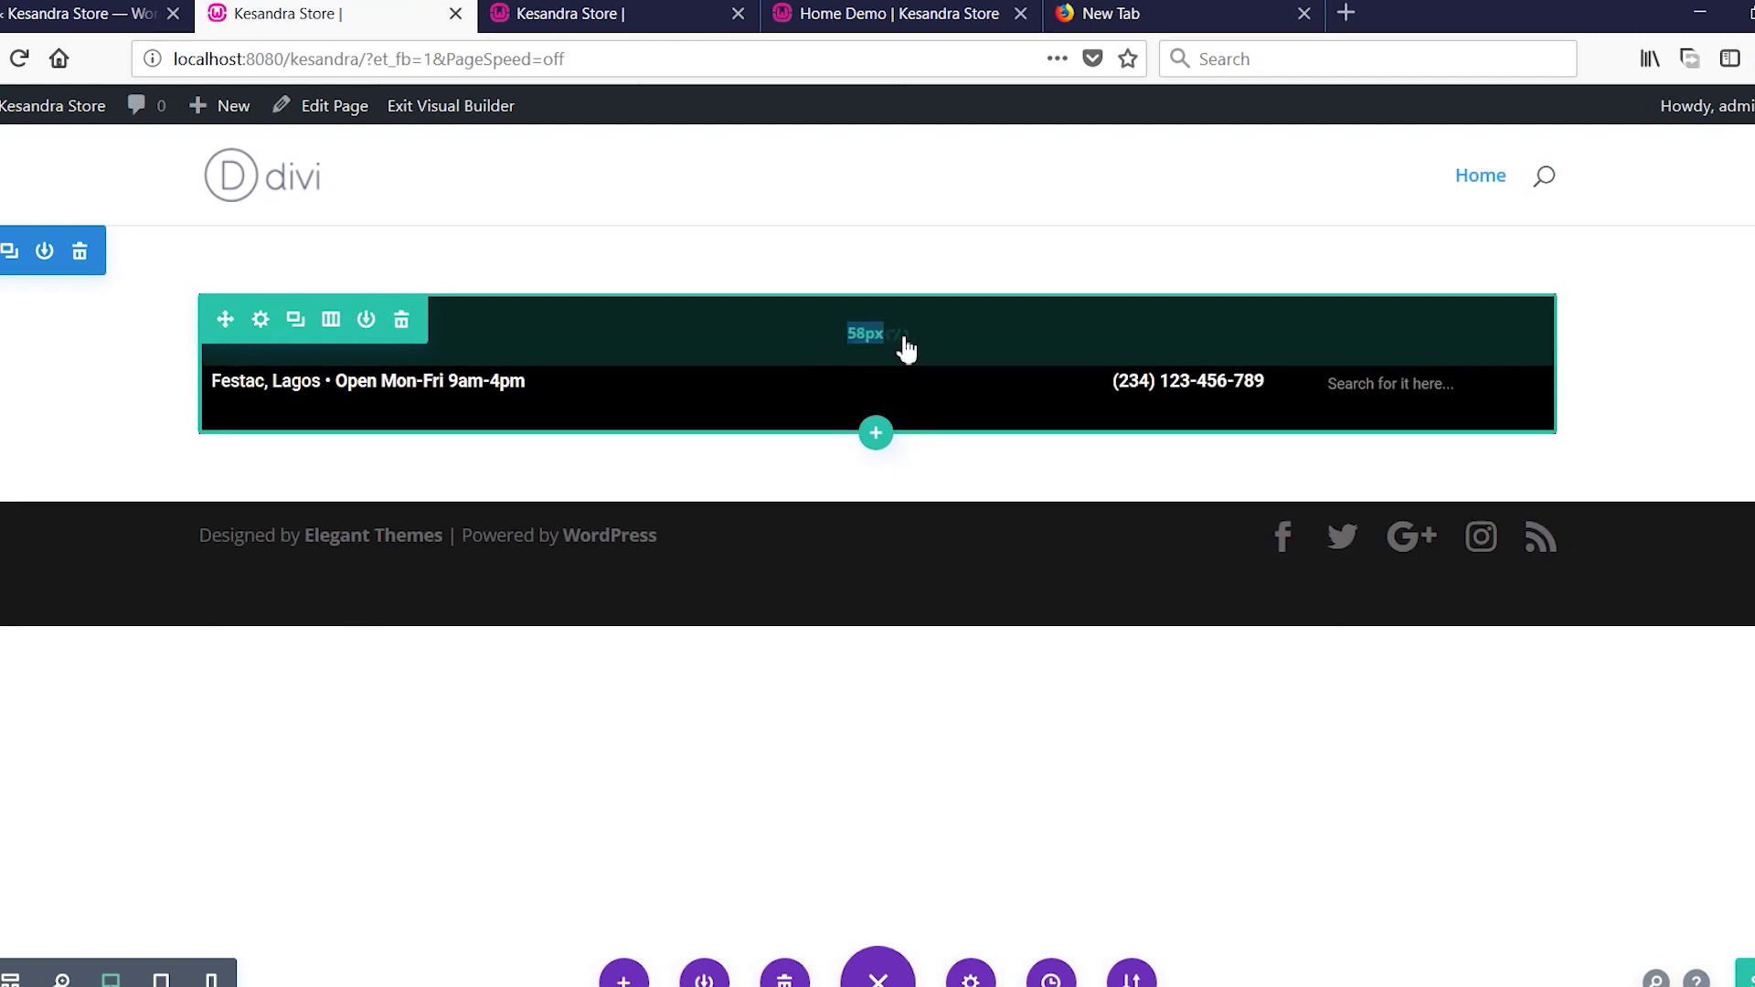
pyautogui.moveTo(904, 345); pyautogui.dragTo(850, 279)
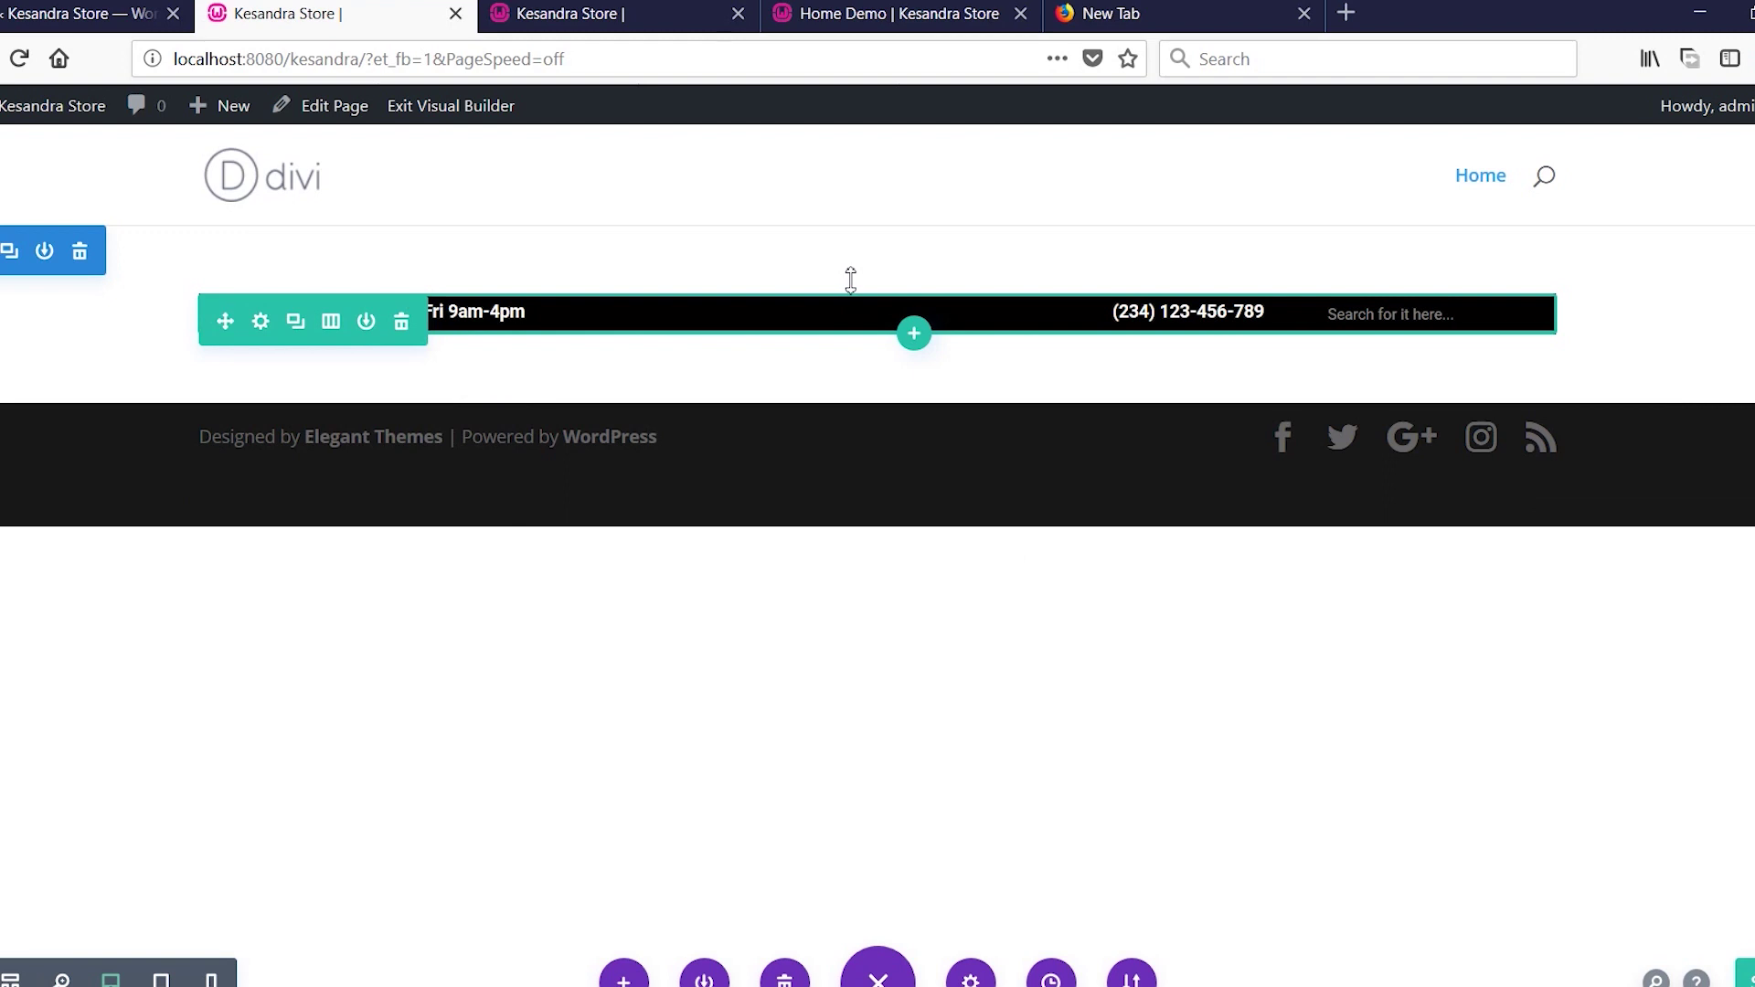
# Insert a single-column row below the contact bar and add a Slider module to it.
pyautogui.click(913, 334)
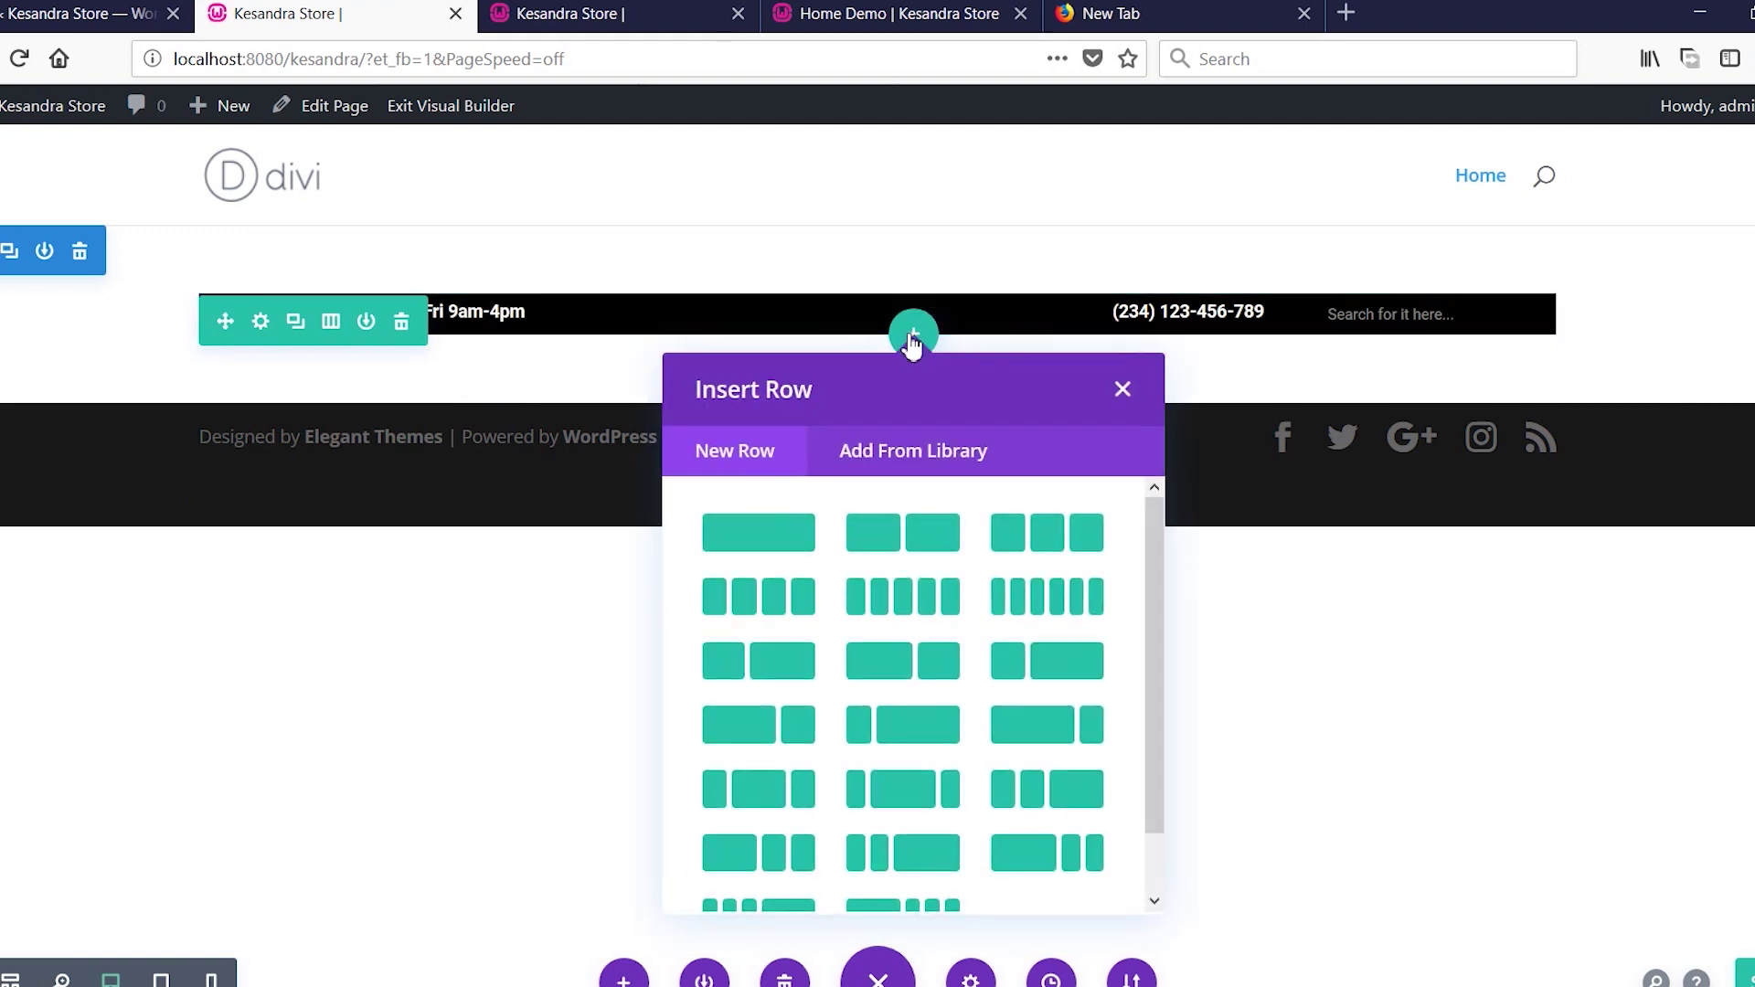
pyautogui.click(766, 548)
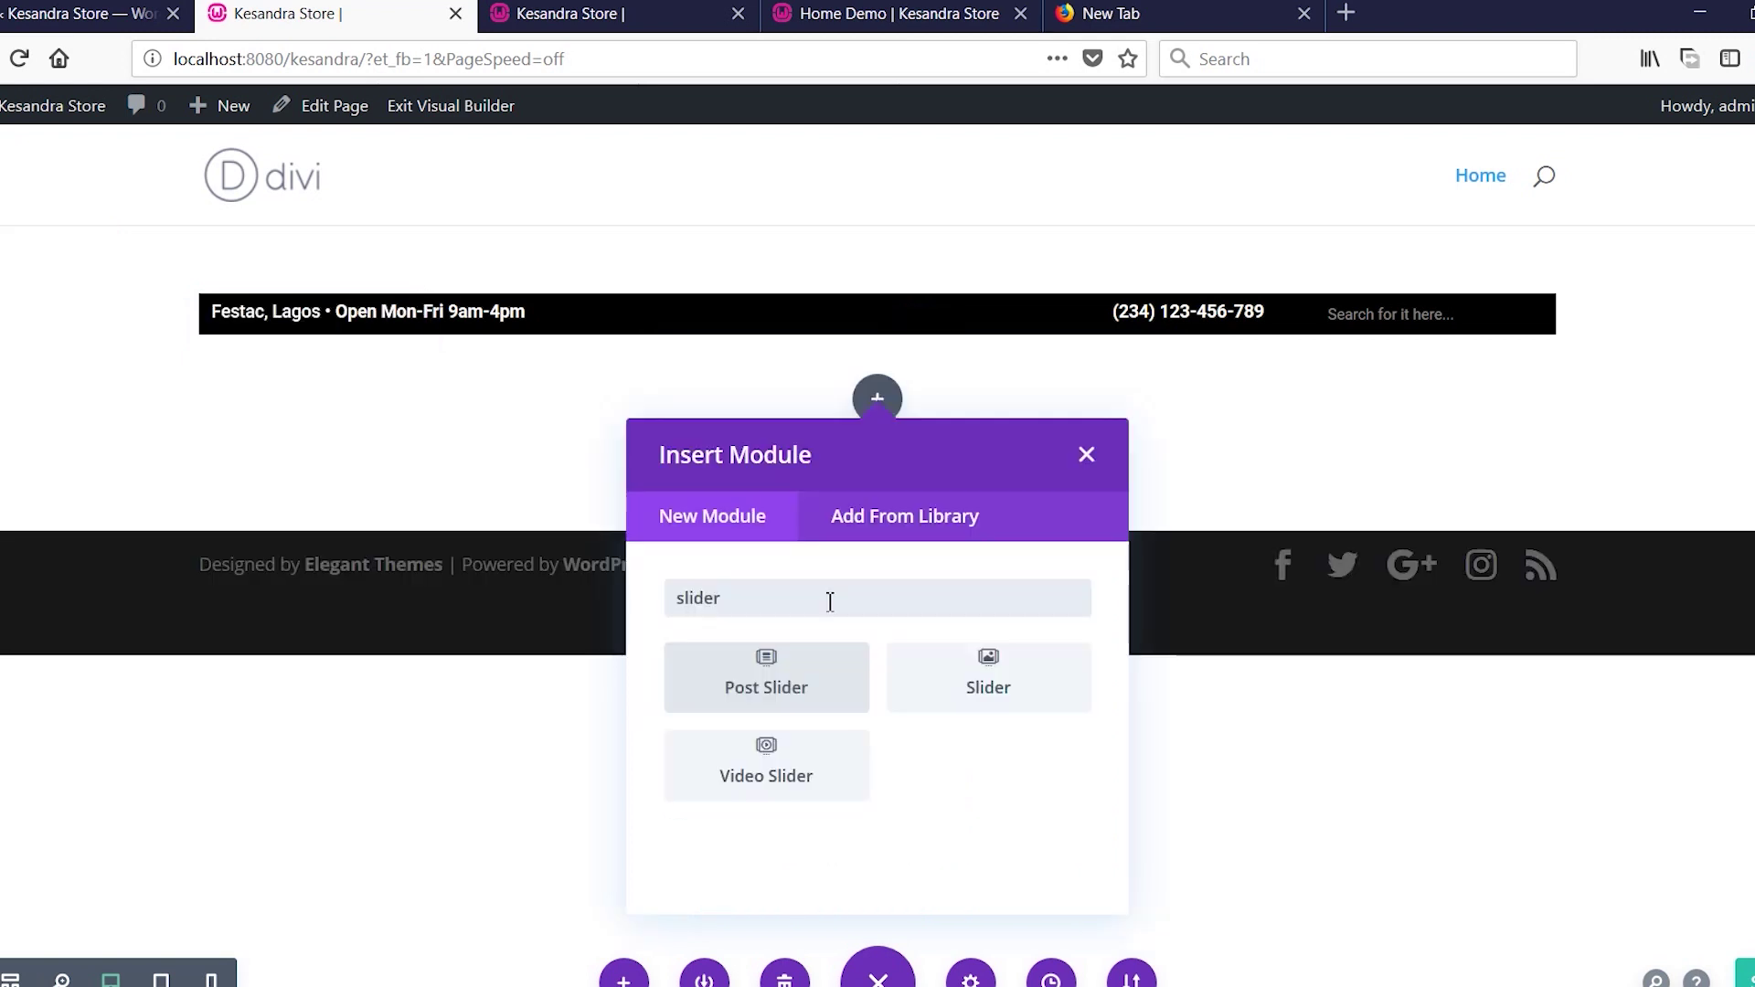
pyautogui.click(990, 680)
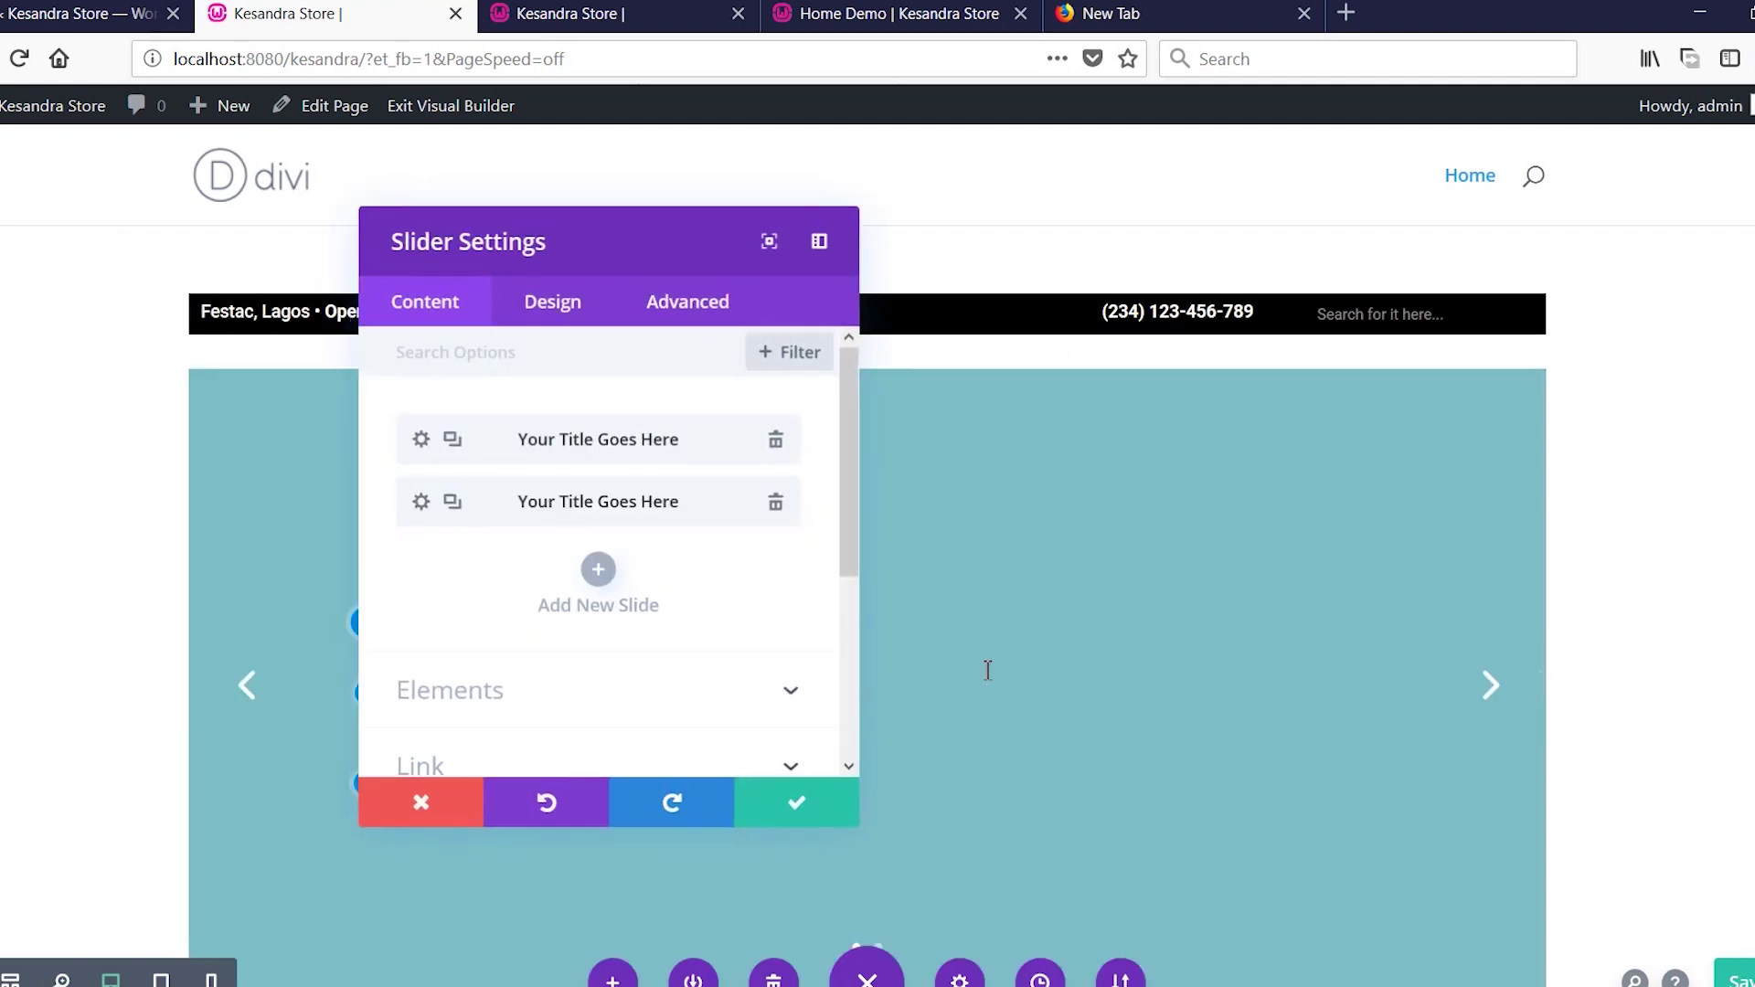
# Give the first slide the title "Thrift Shopping" and the content "Secondhand Clothes. Firsthand Value." with "Firsthand" in bold.
pyautogui.moveTo(580, 235); pyautogui.dragTo(1504, 279)
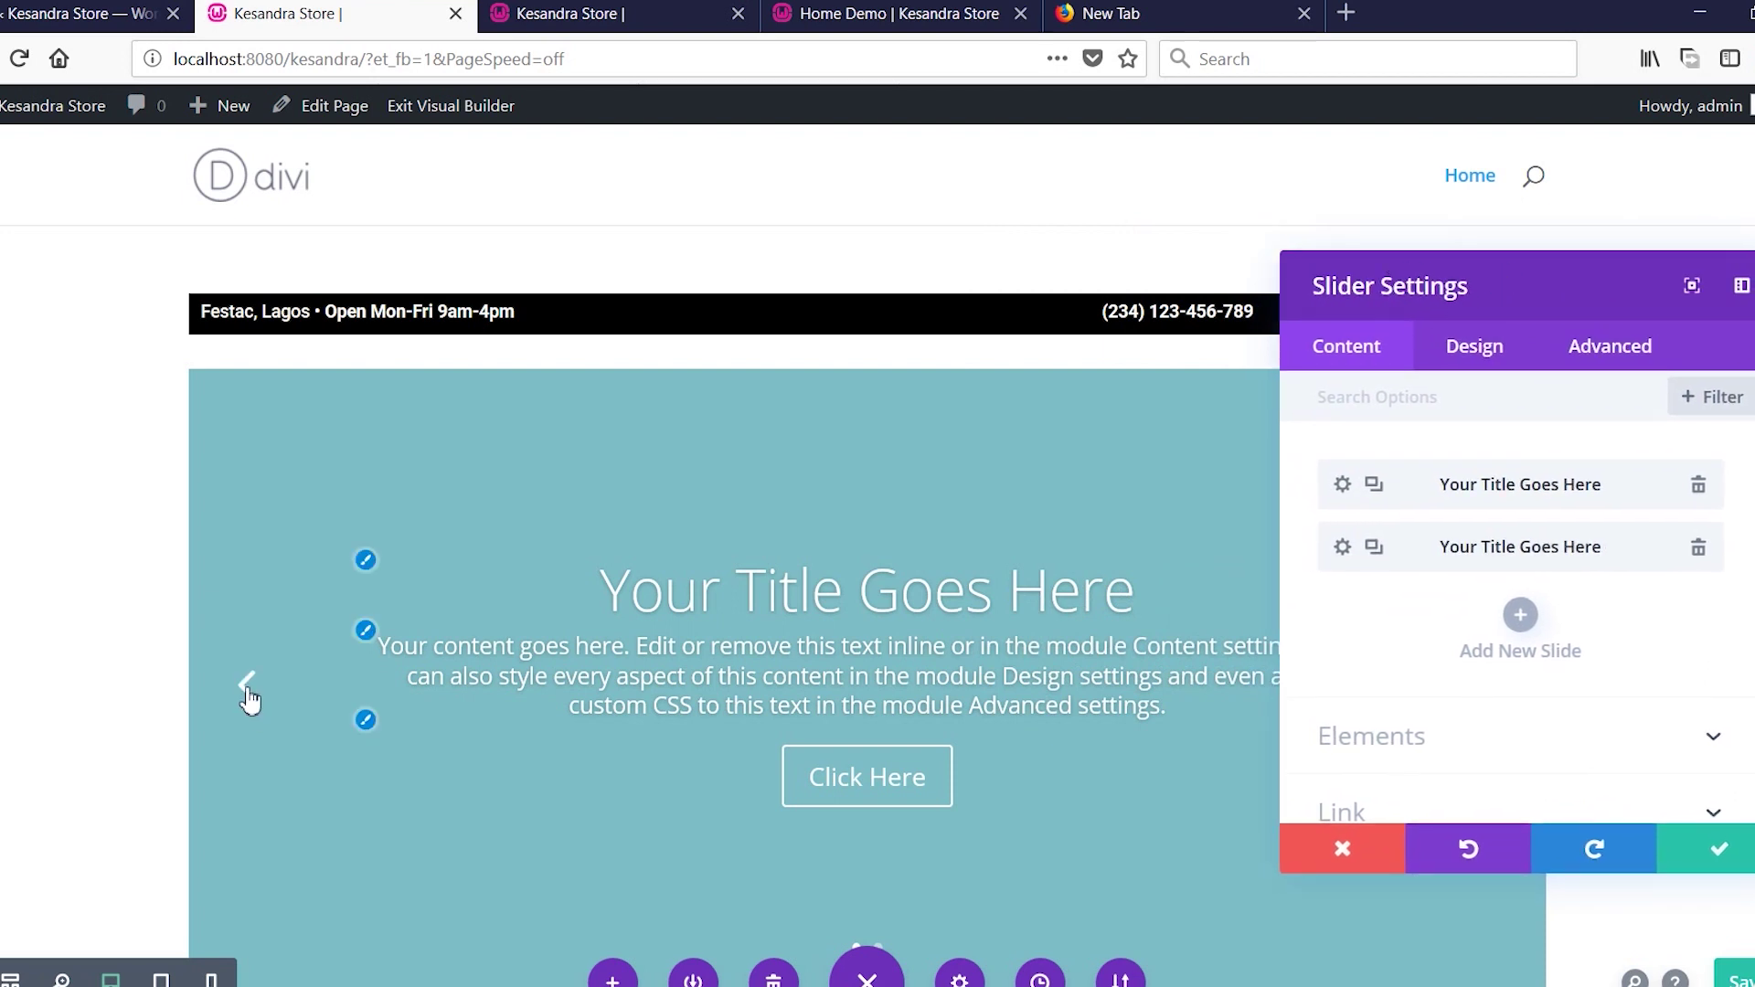
pyautogui.click(247, 694)
pyautogui.click(1344, 489)
# Set the slide's background image to the media library photo of clothes hanging on a rack in a shop.
pyautogui.scroll(-5, 1572, 594)
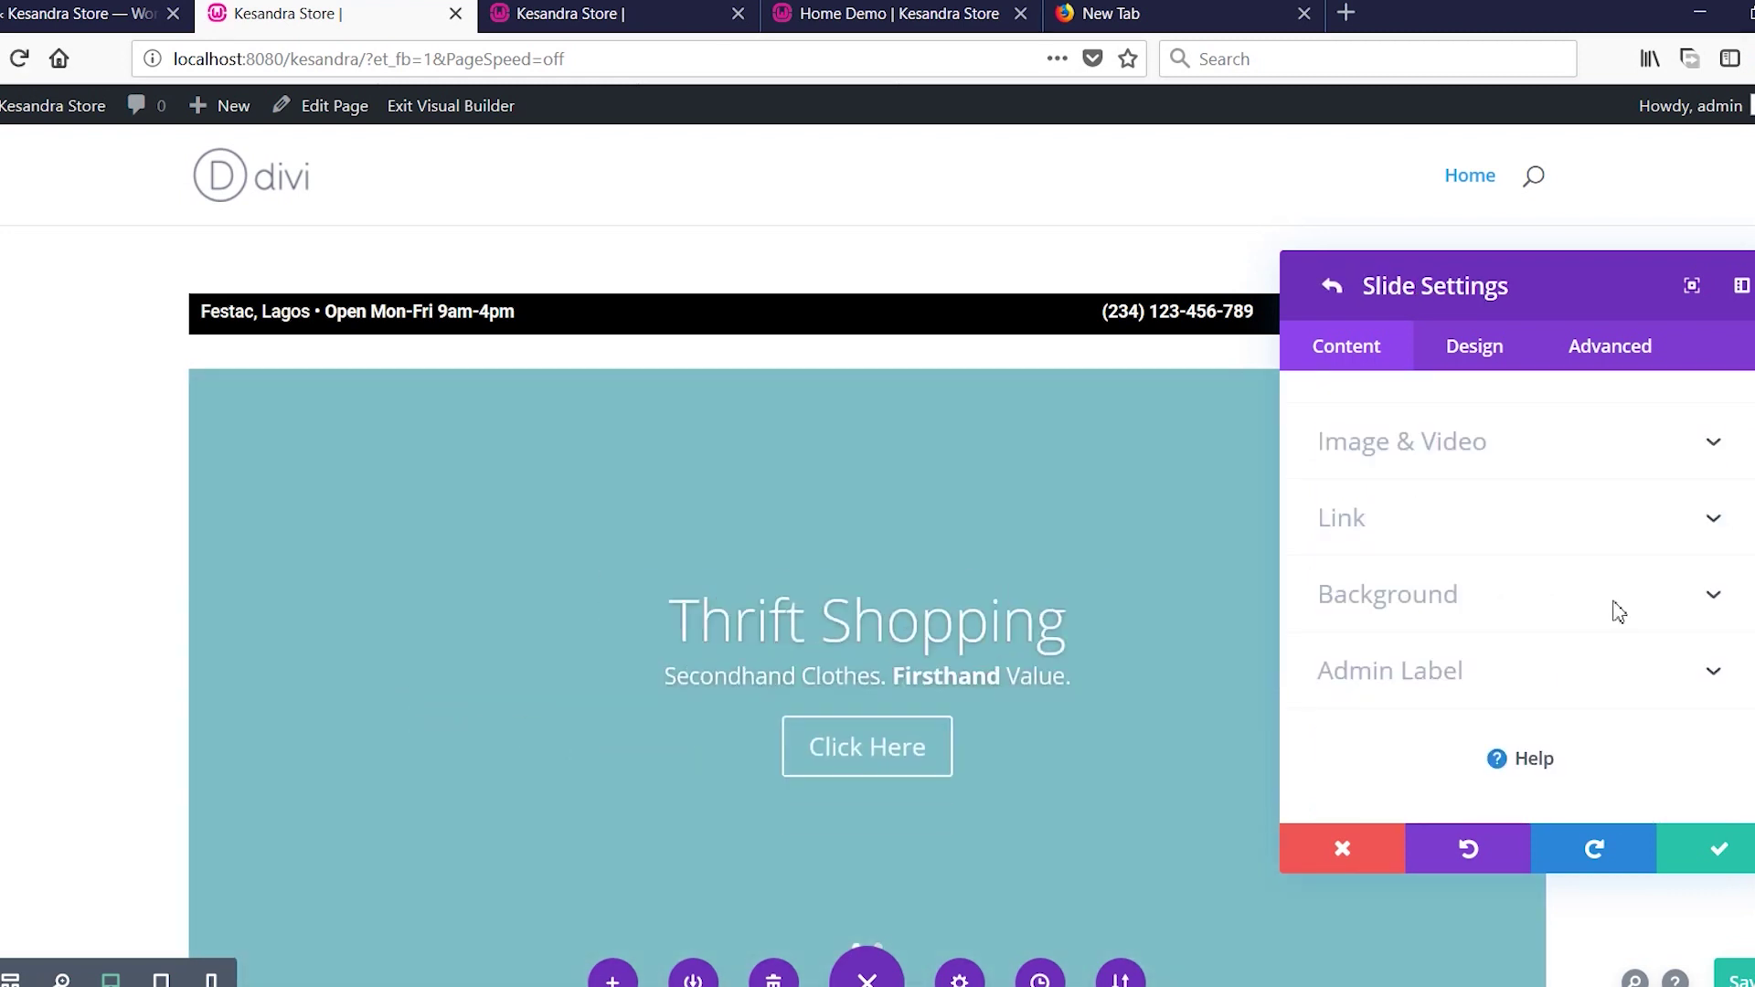
pyautogui.click(1619, 610)
pyautogui.click(1610, 579)
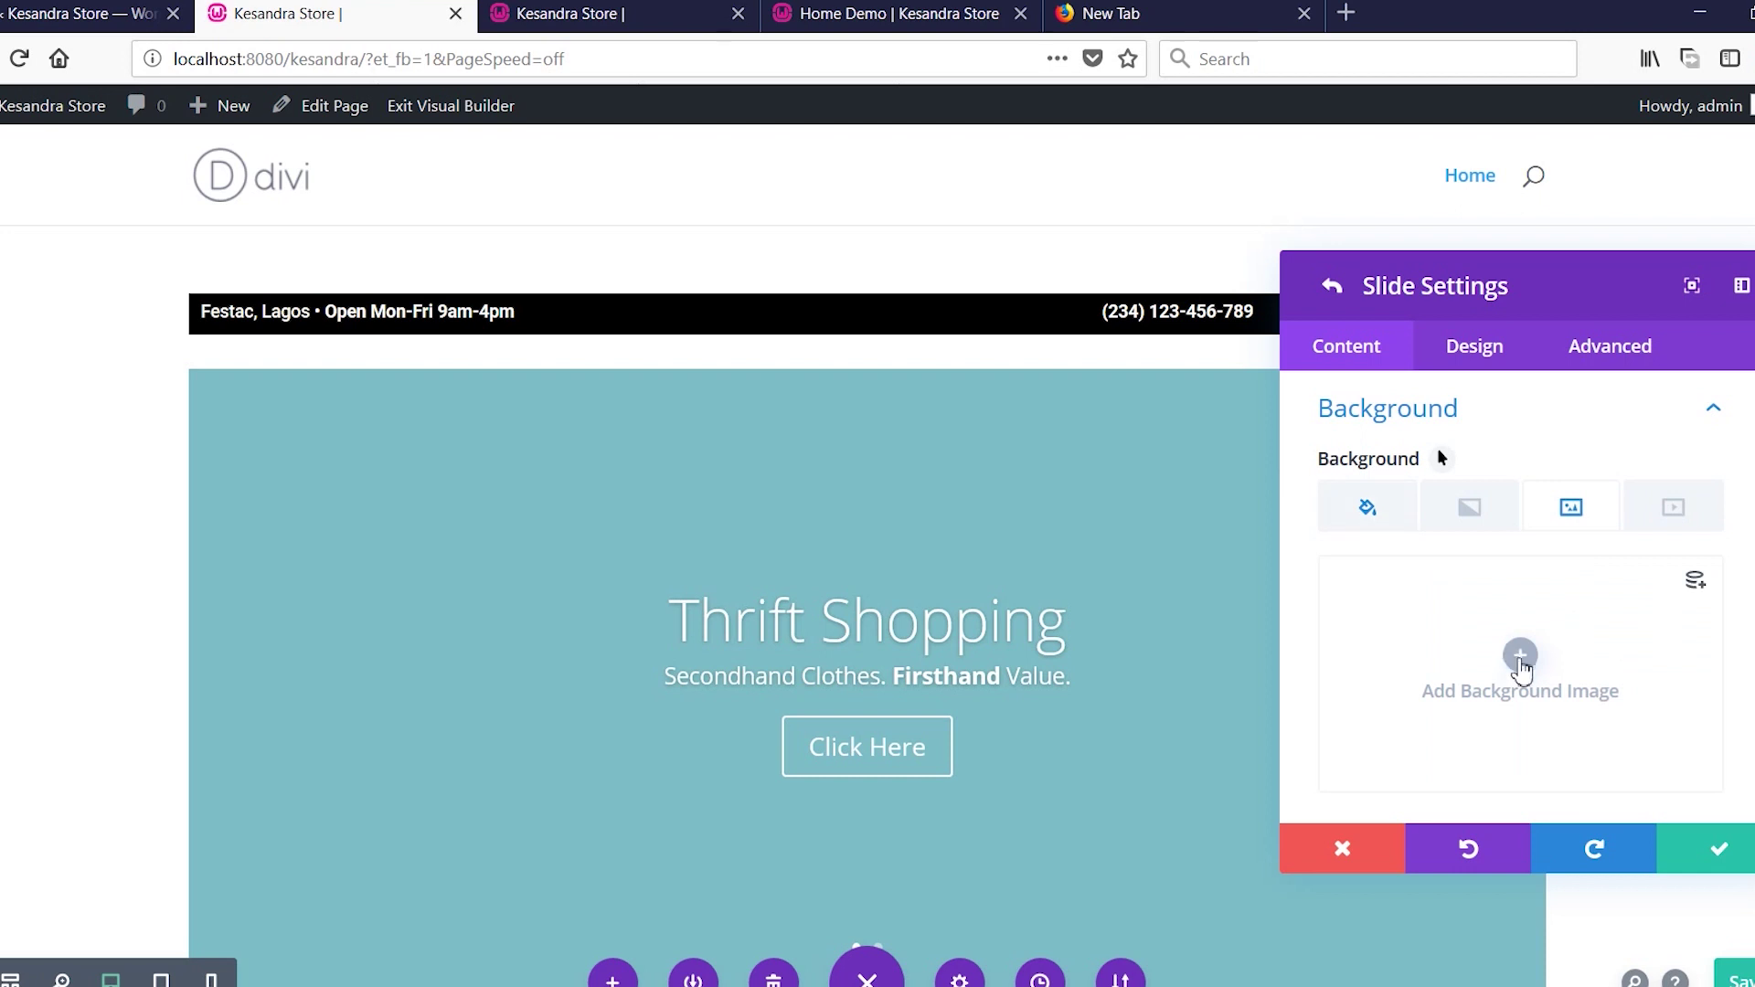
pyautogui.click(1520, 663)
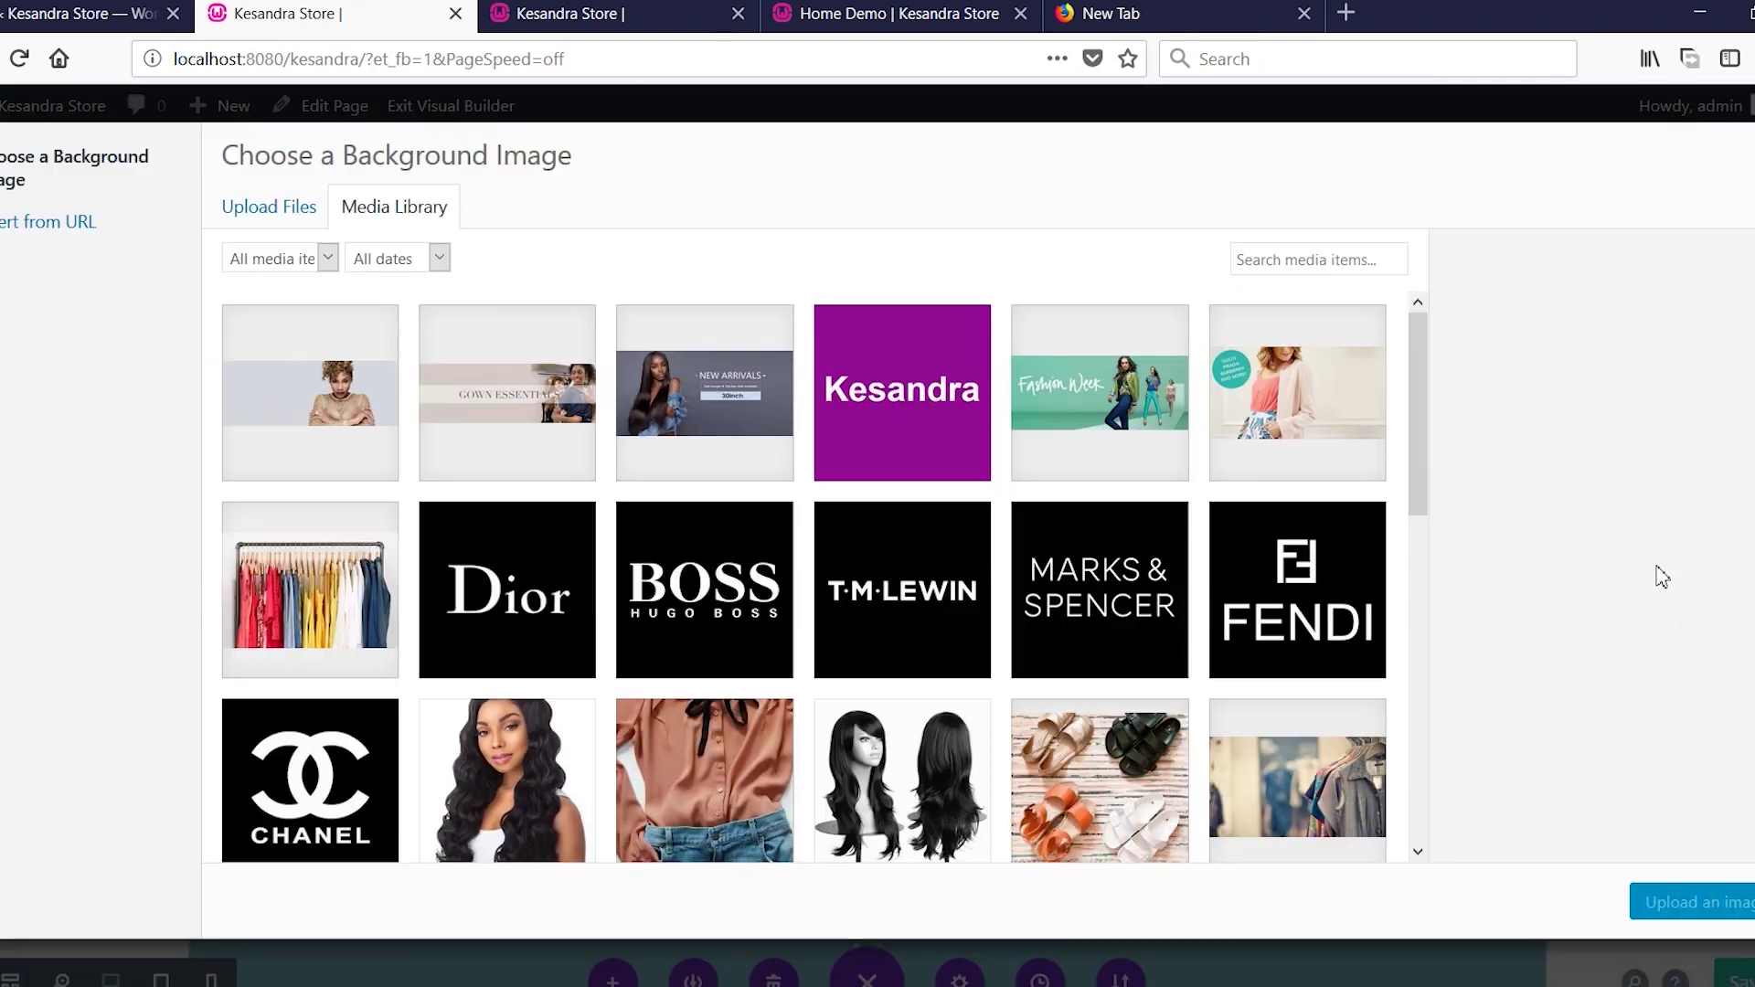
pyautogui.click(1335, 776)
pyautogui.click(1681, 902)
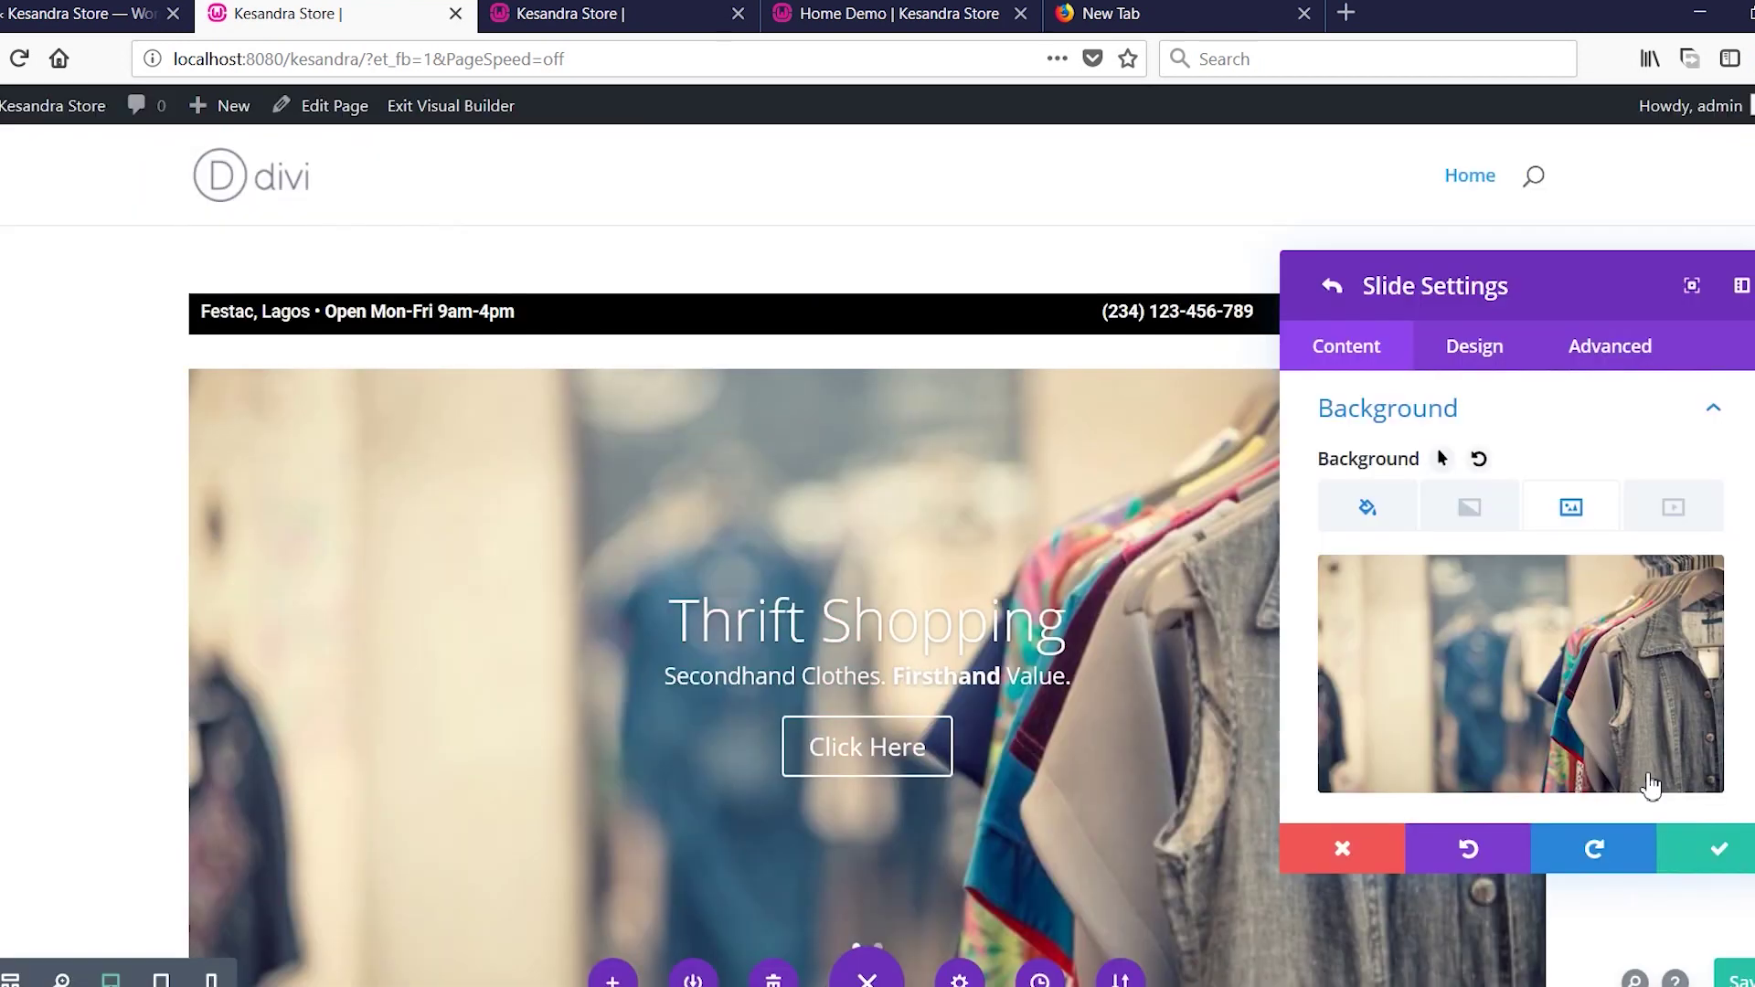
# Left-align the text of the Thrift Shopping slide.
pyautogui.scroll(5, 1535, 549)
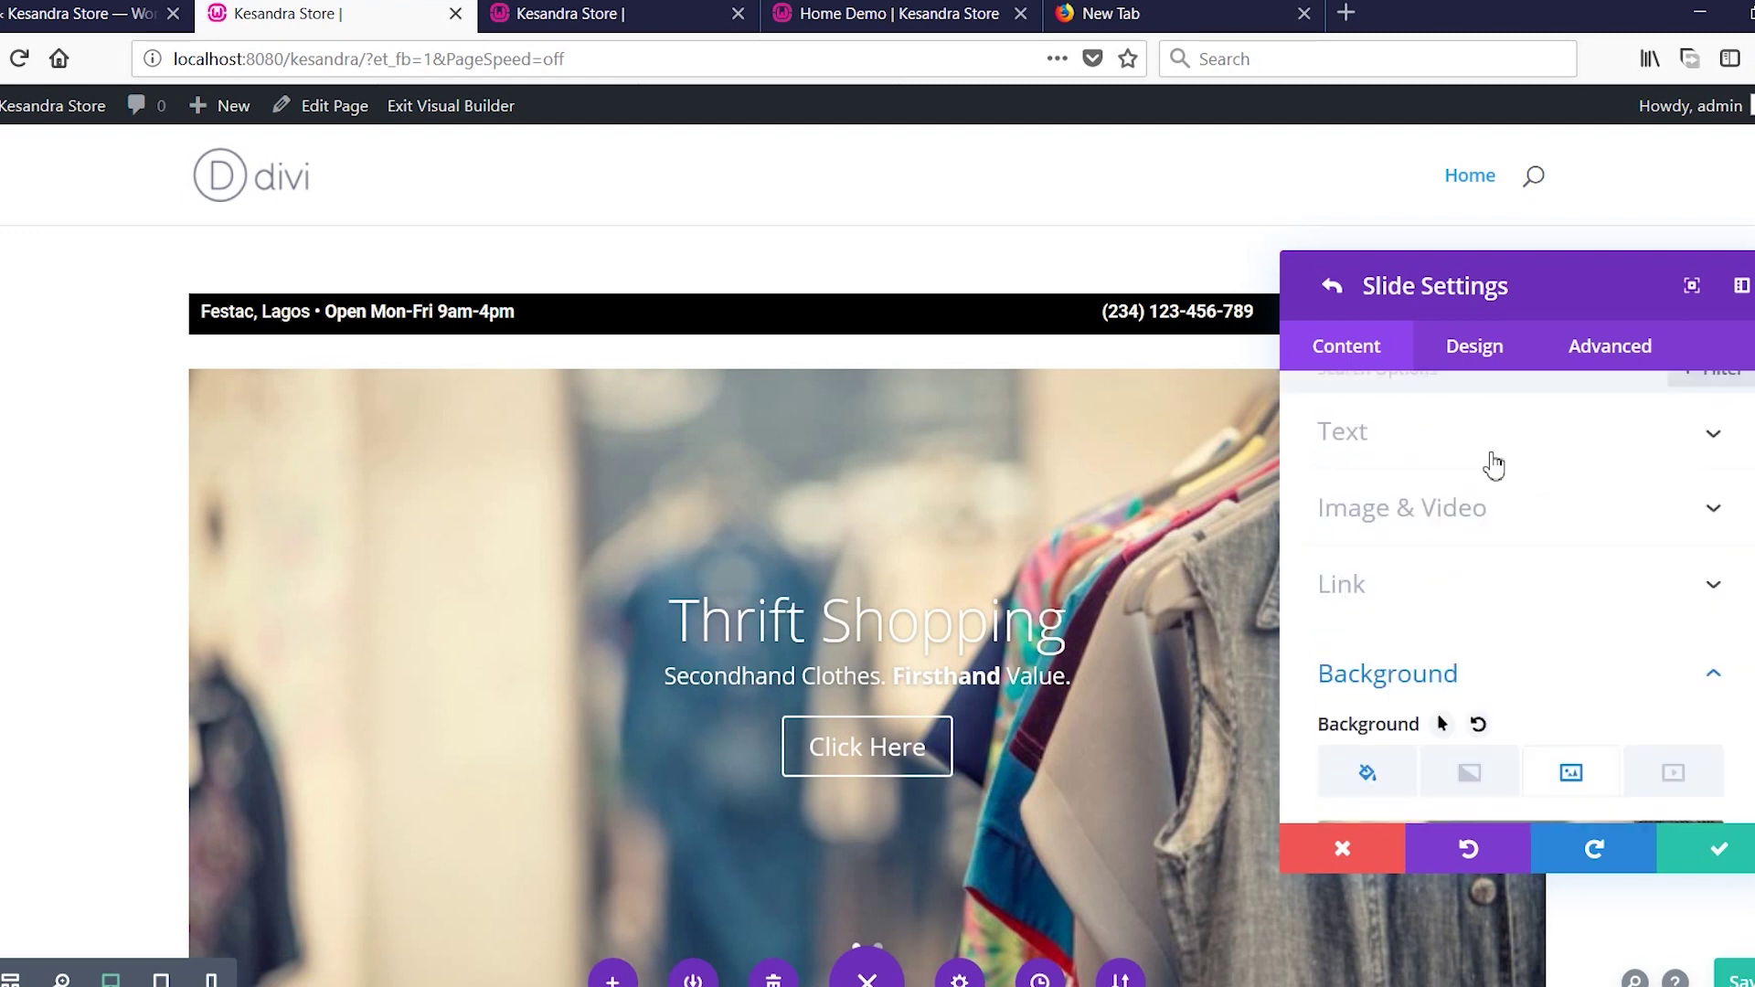
pyautogui.click(1488, 358)
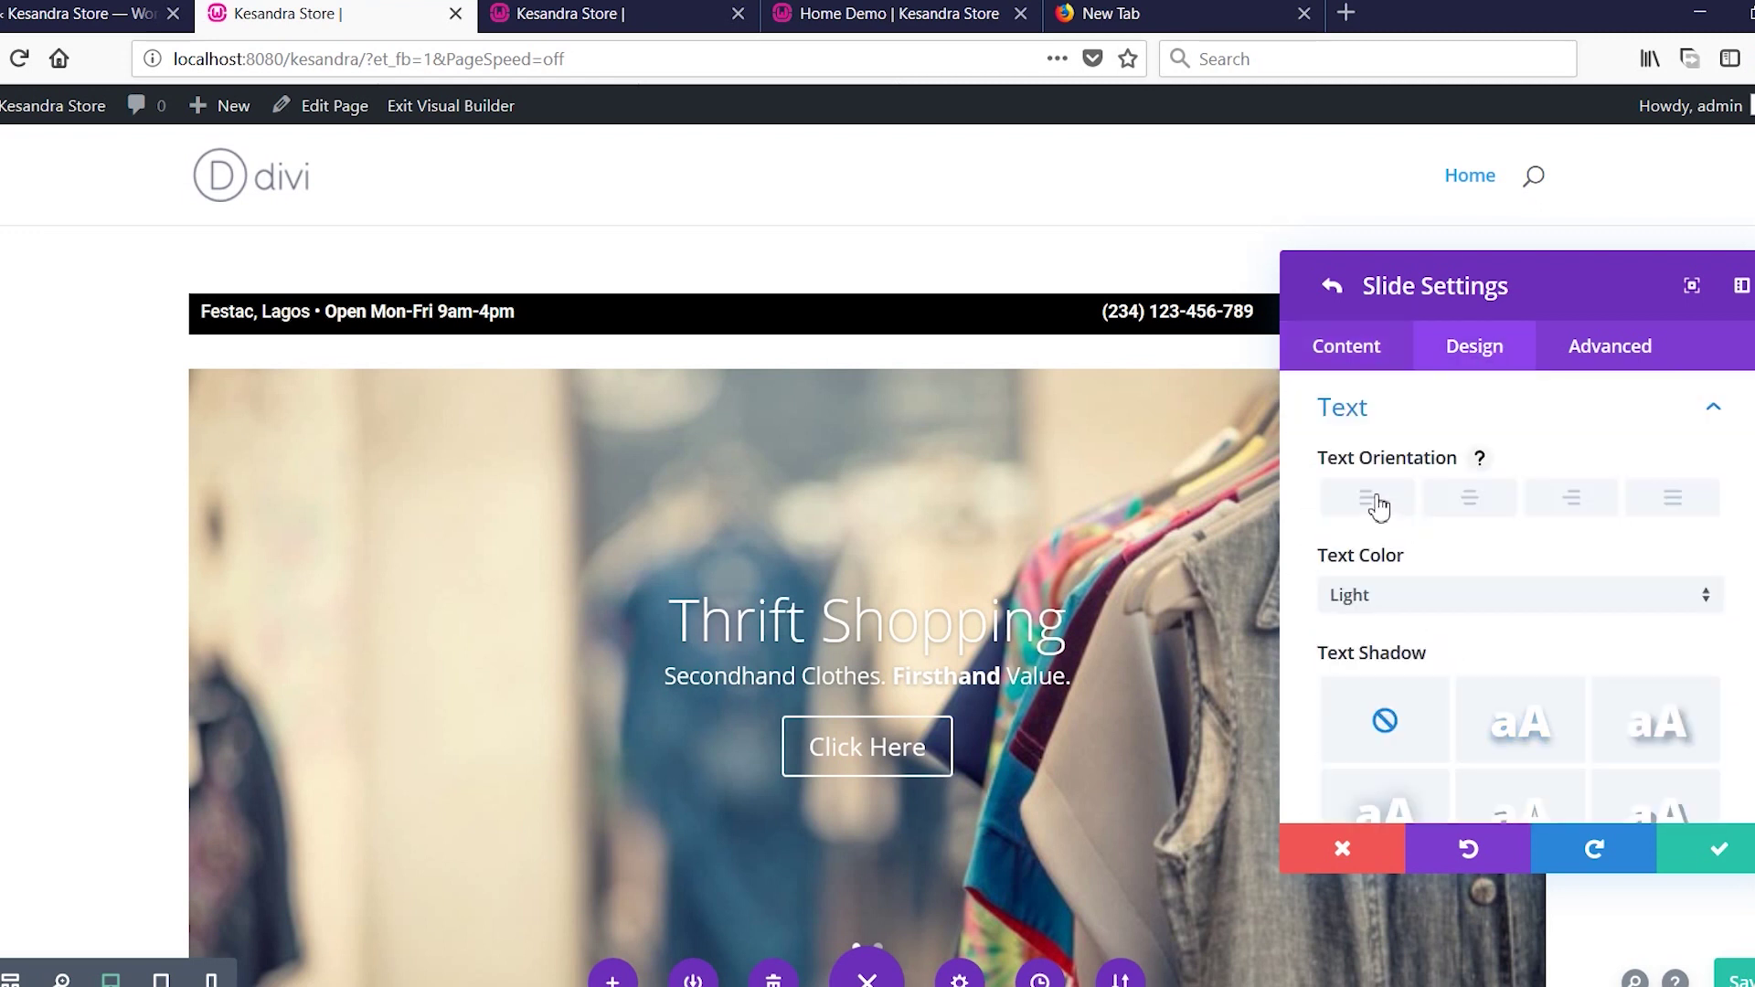
pyautogui.click(1377, 505)
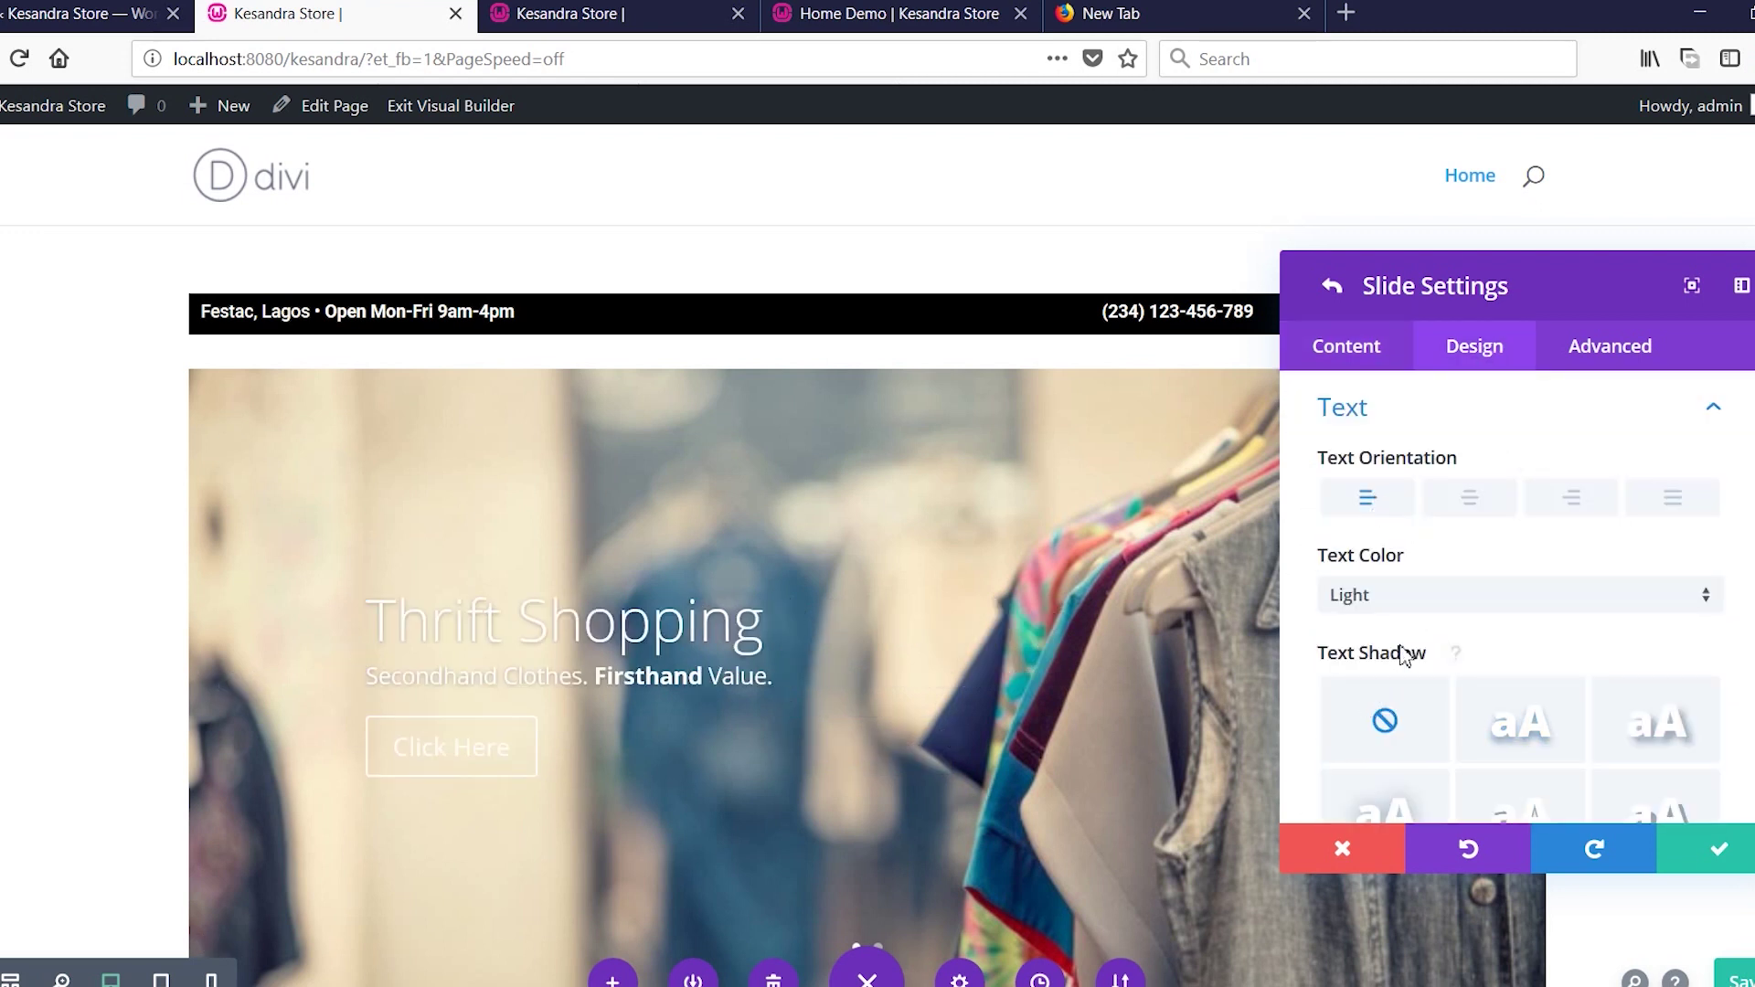
# Add a background gradient to the slide from fully transparent blue, rgba(43,135,218,0), to black, #000000.
pyautogui.click(1360, 355)
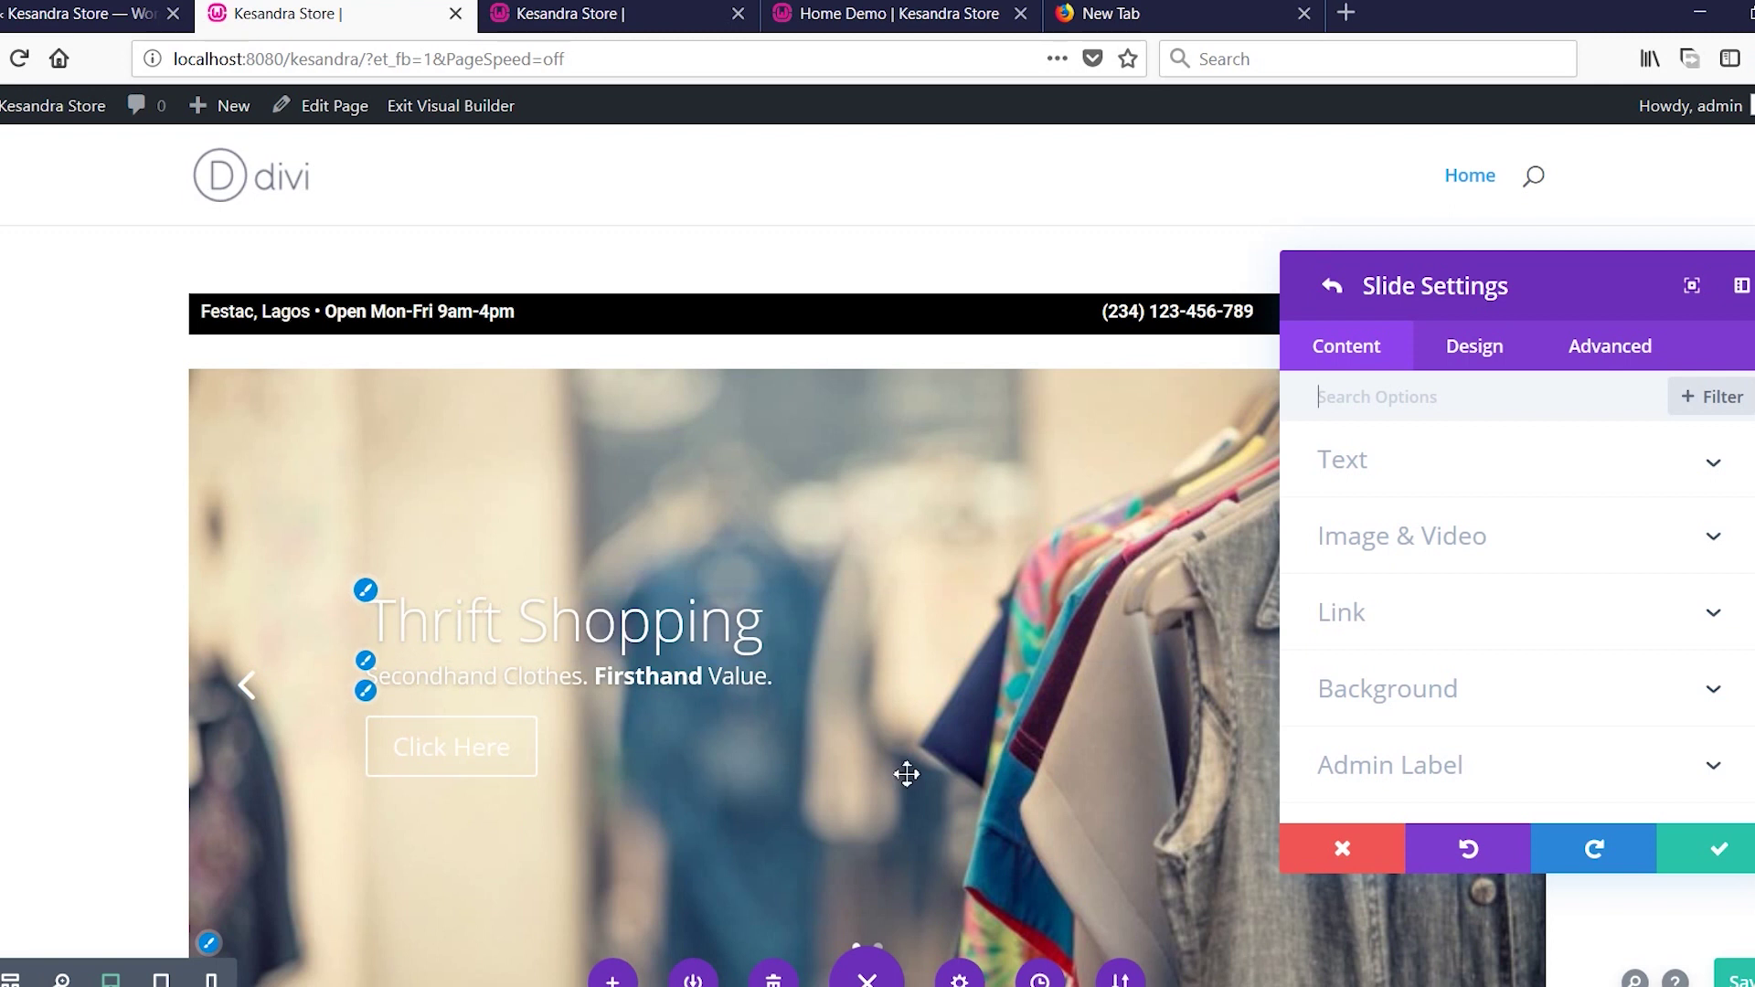
pyautogui.scroll(-1, 1421, 653)
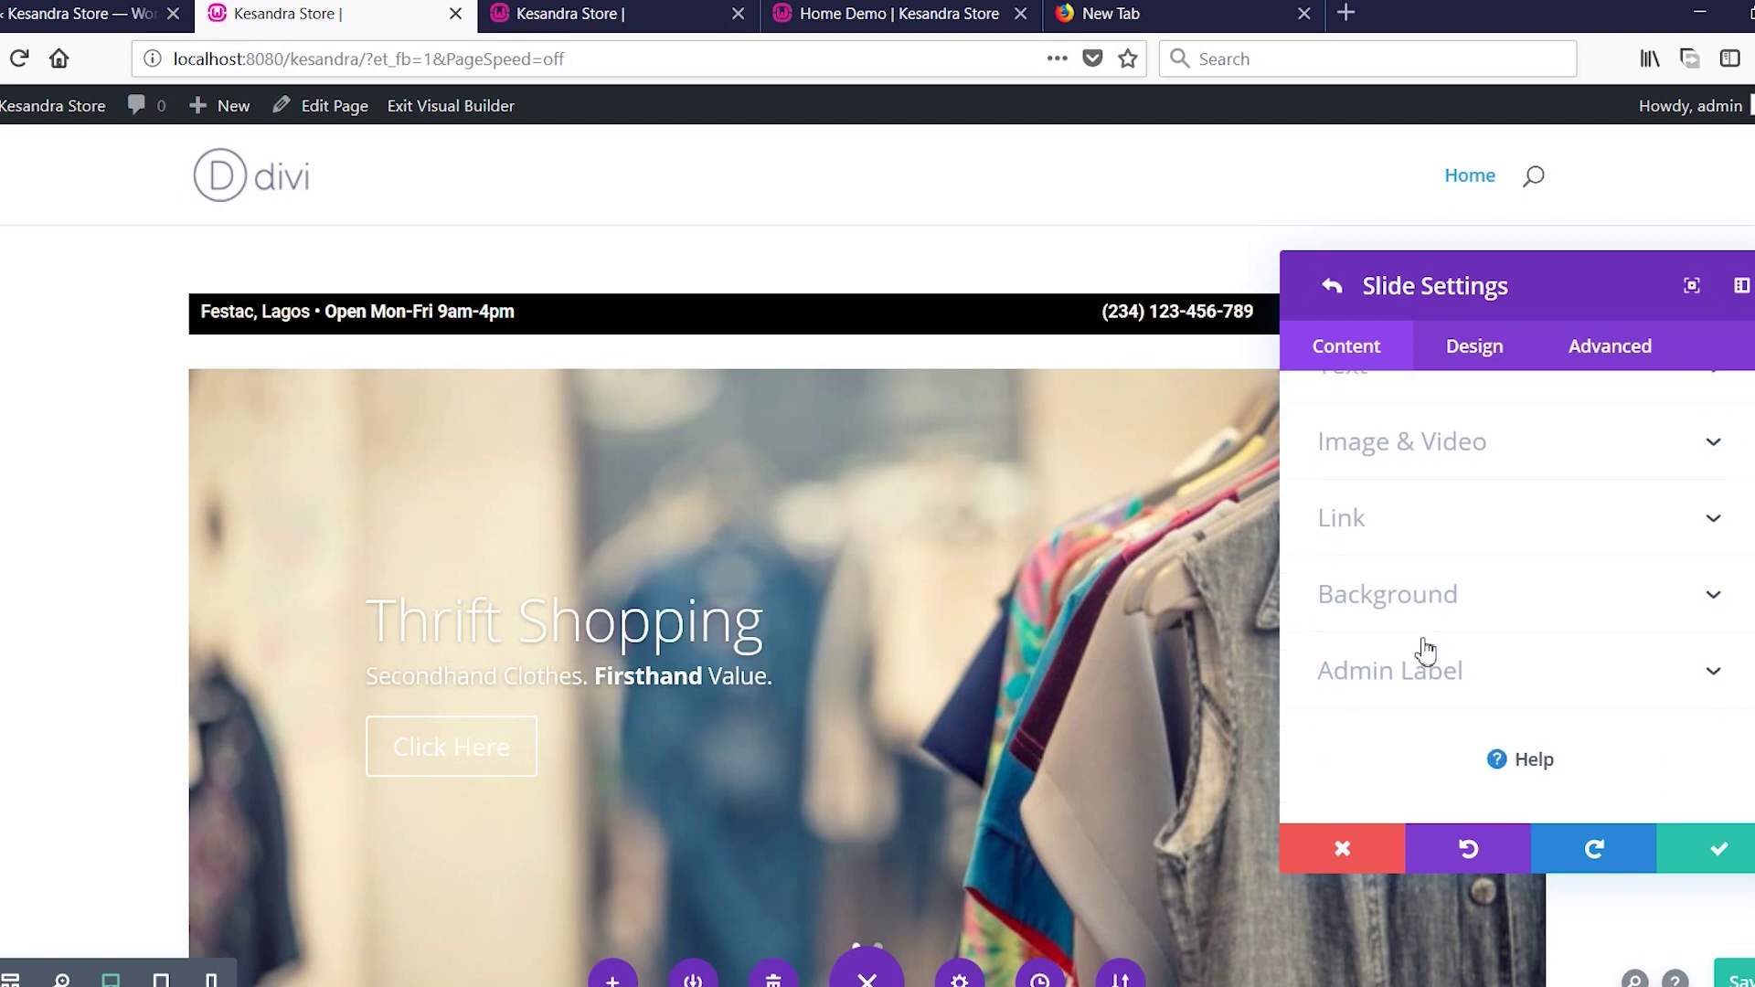
pyautogui.scroll(1, 1426, 651)
pyautogui.click(1432, 697)
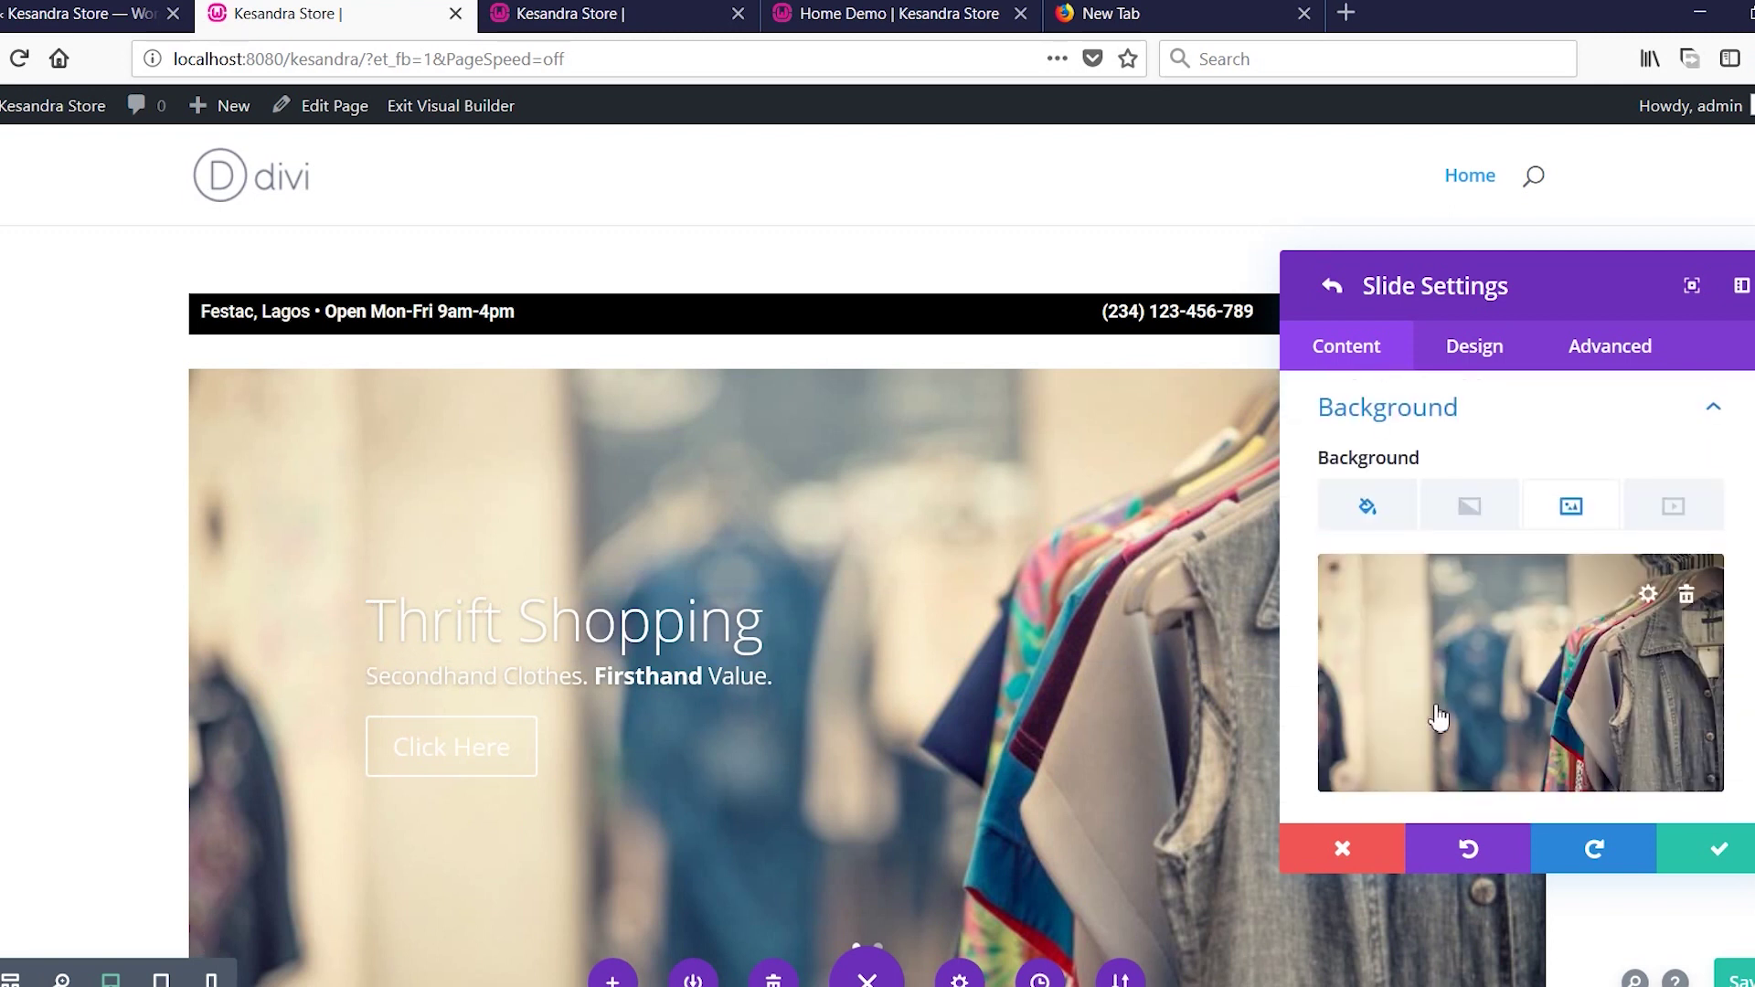
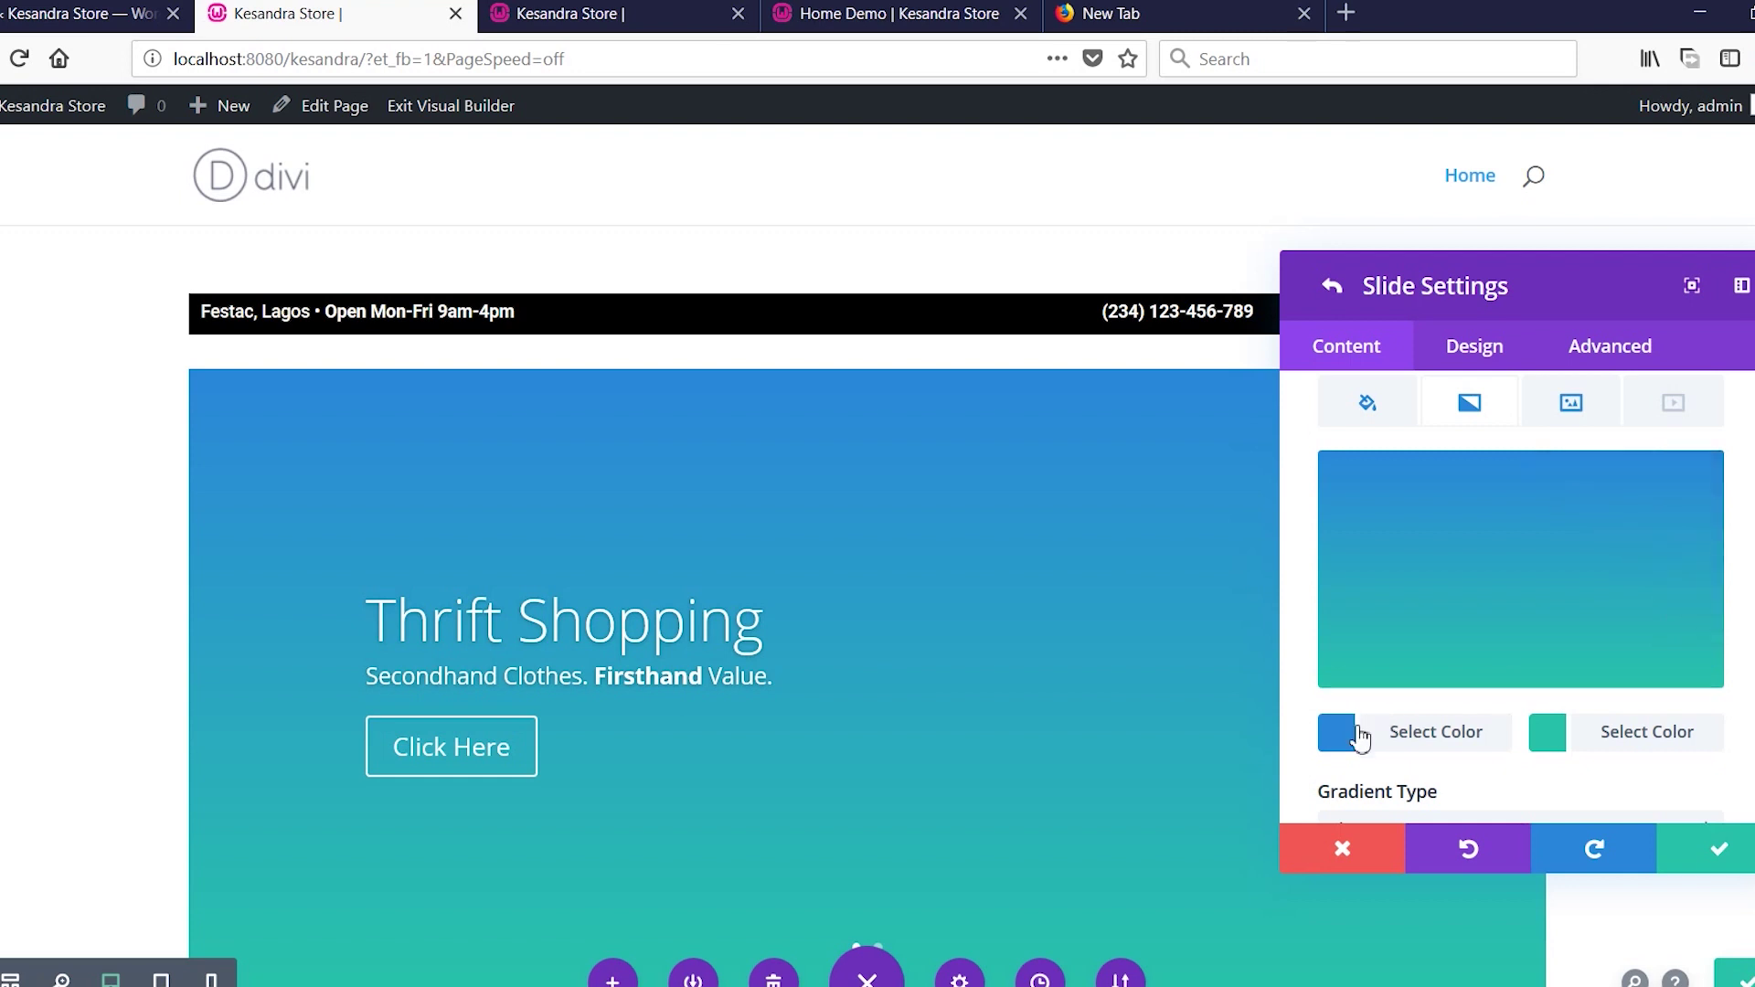
pyautogui.click(1338, 734)
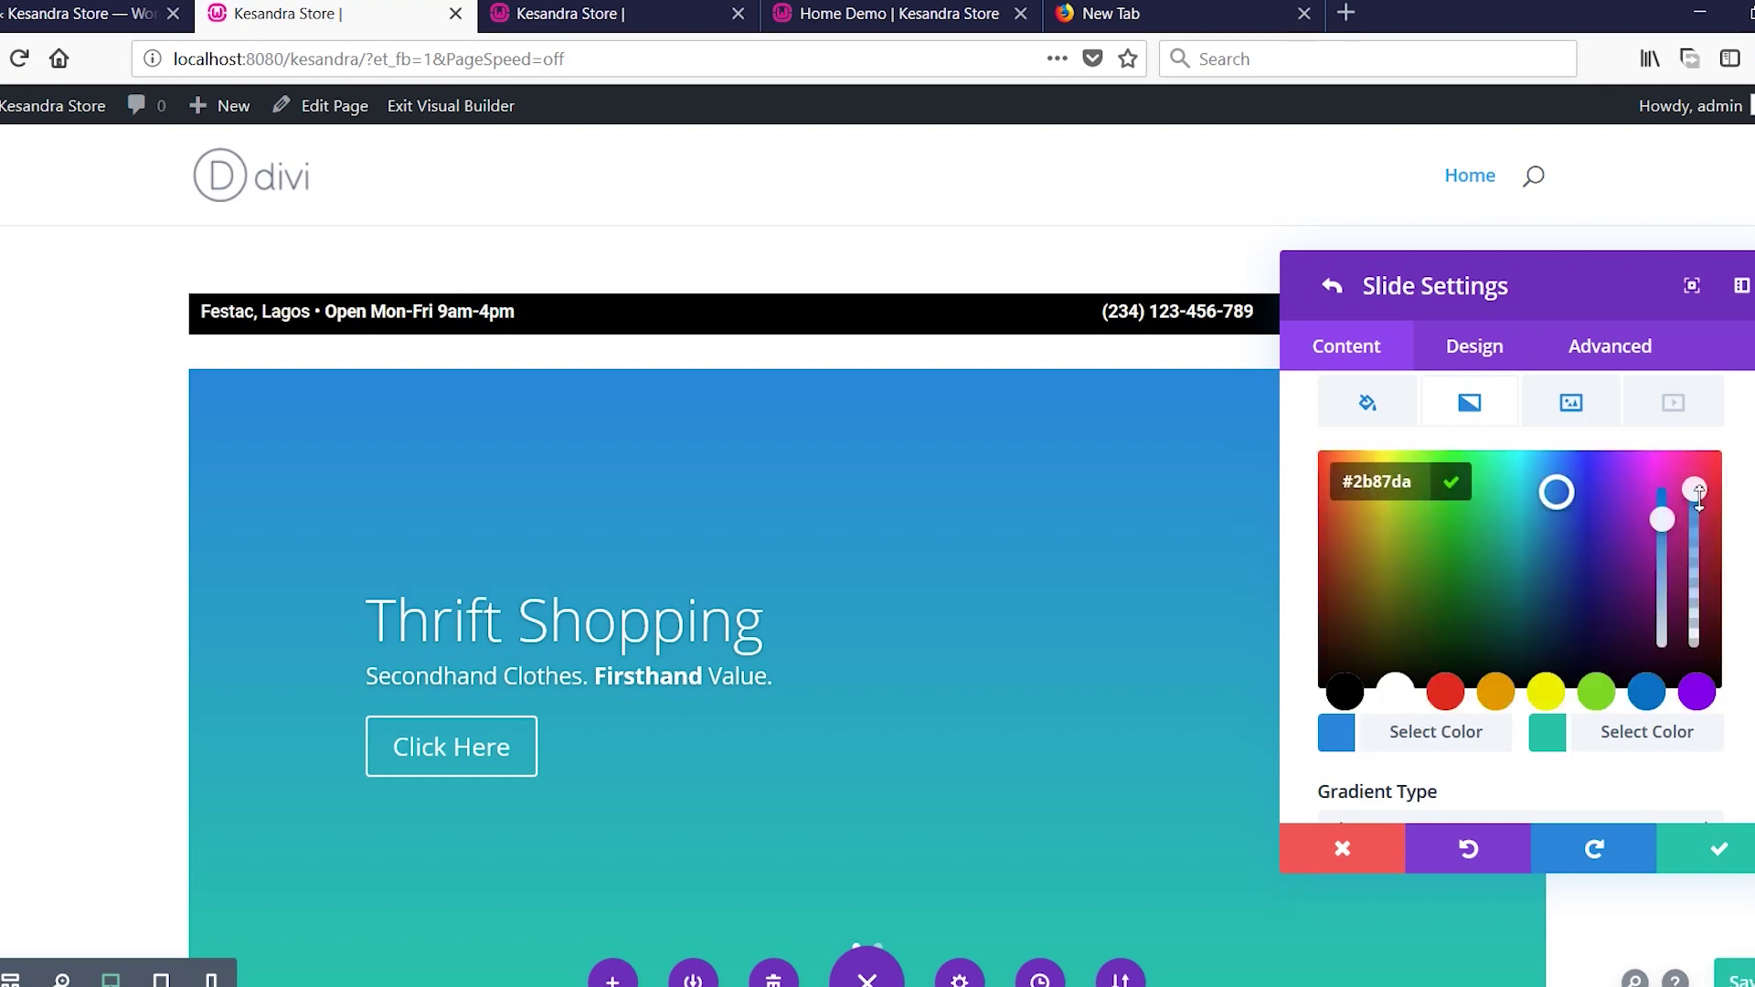
pyautogui.moveTo(1691, 631); pyautogui.dragTo(1692, 679)
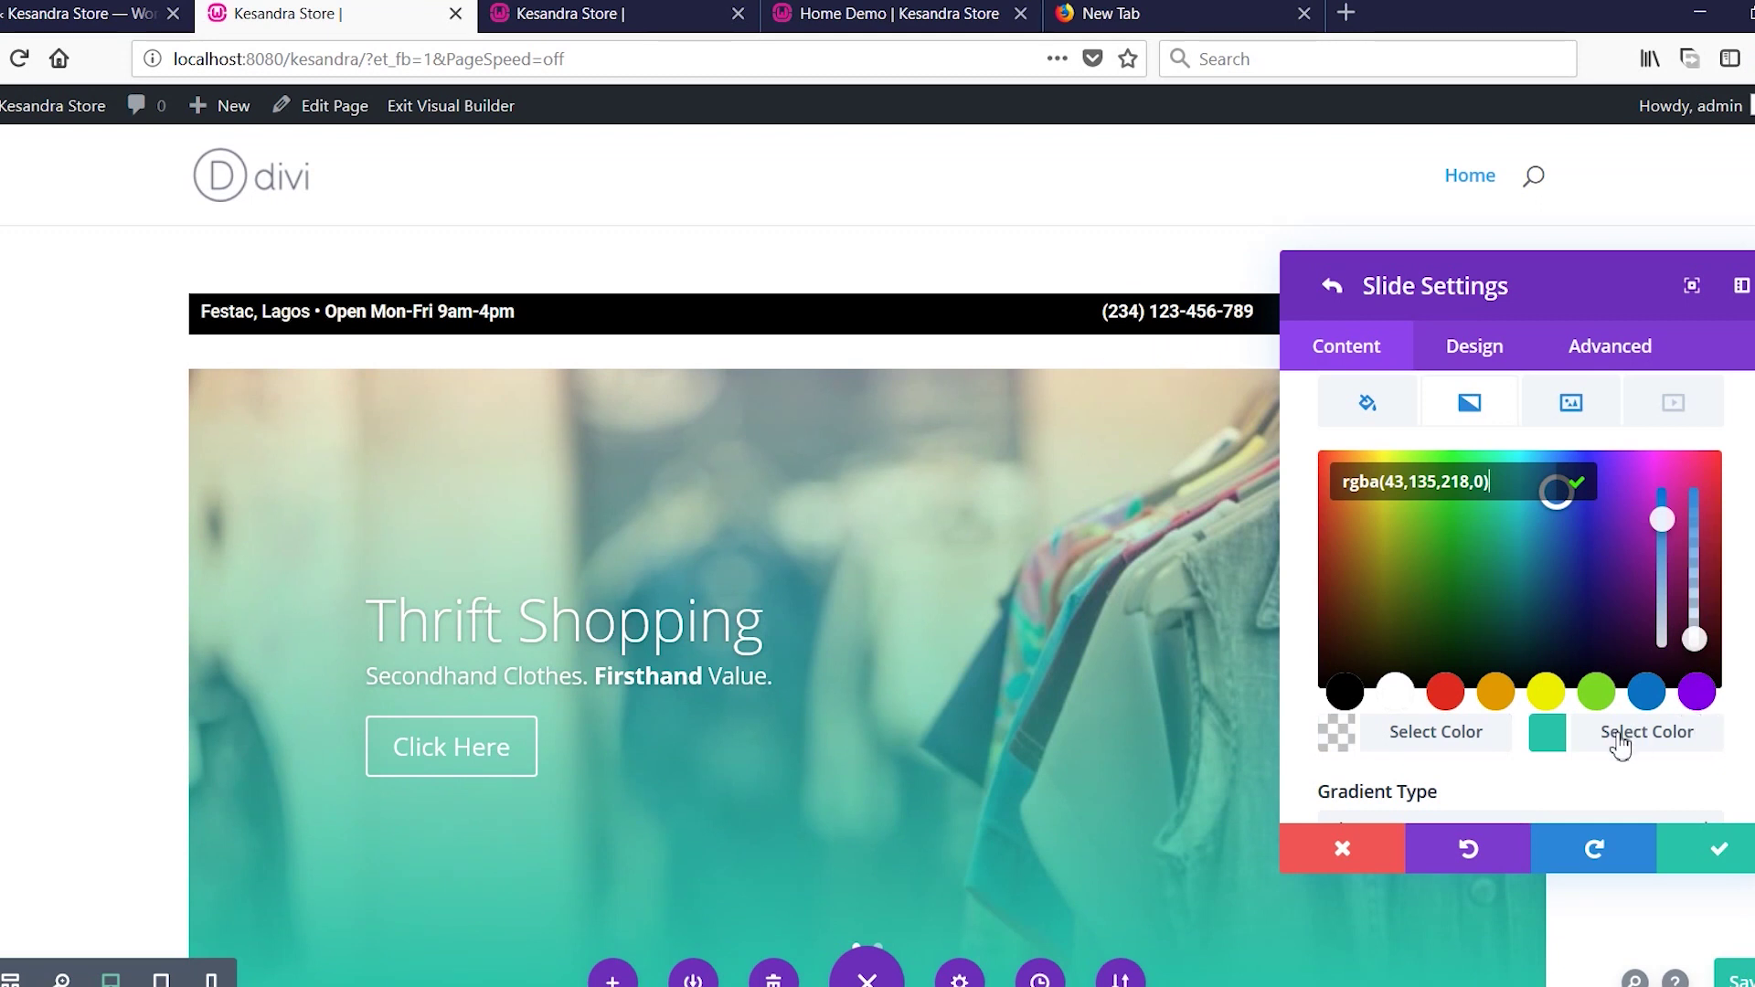
pyautogui.click(1554, 736)
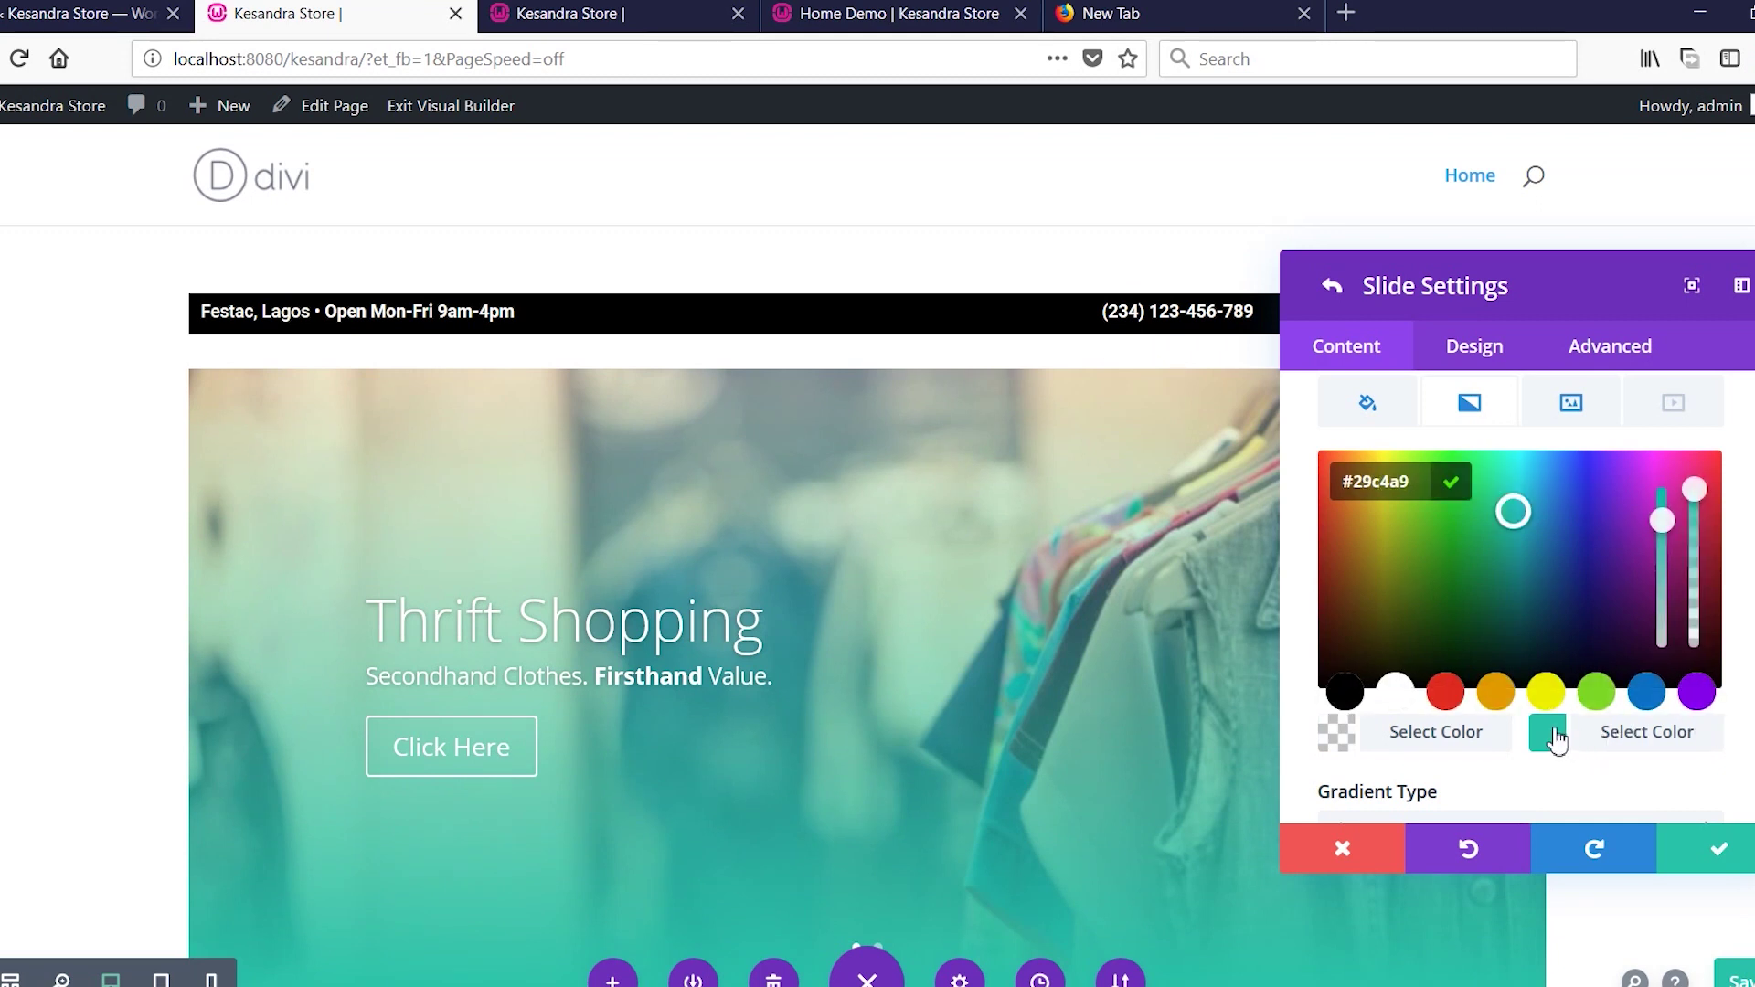
pyautogui.click(1350, 696)
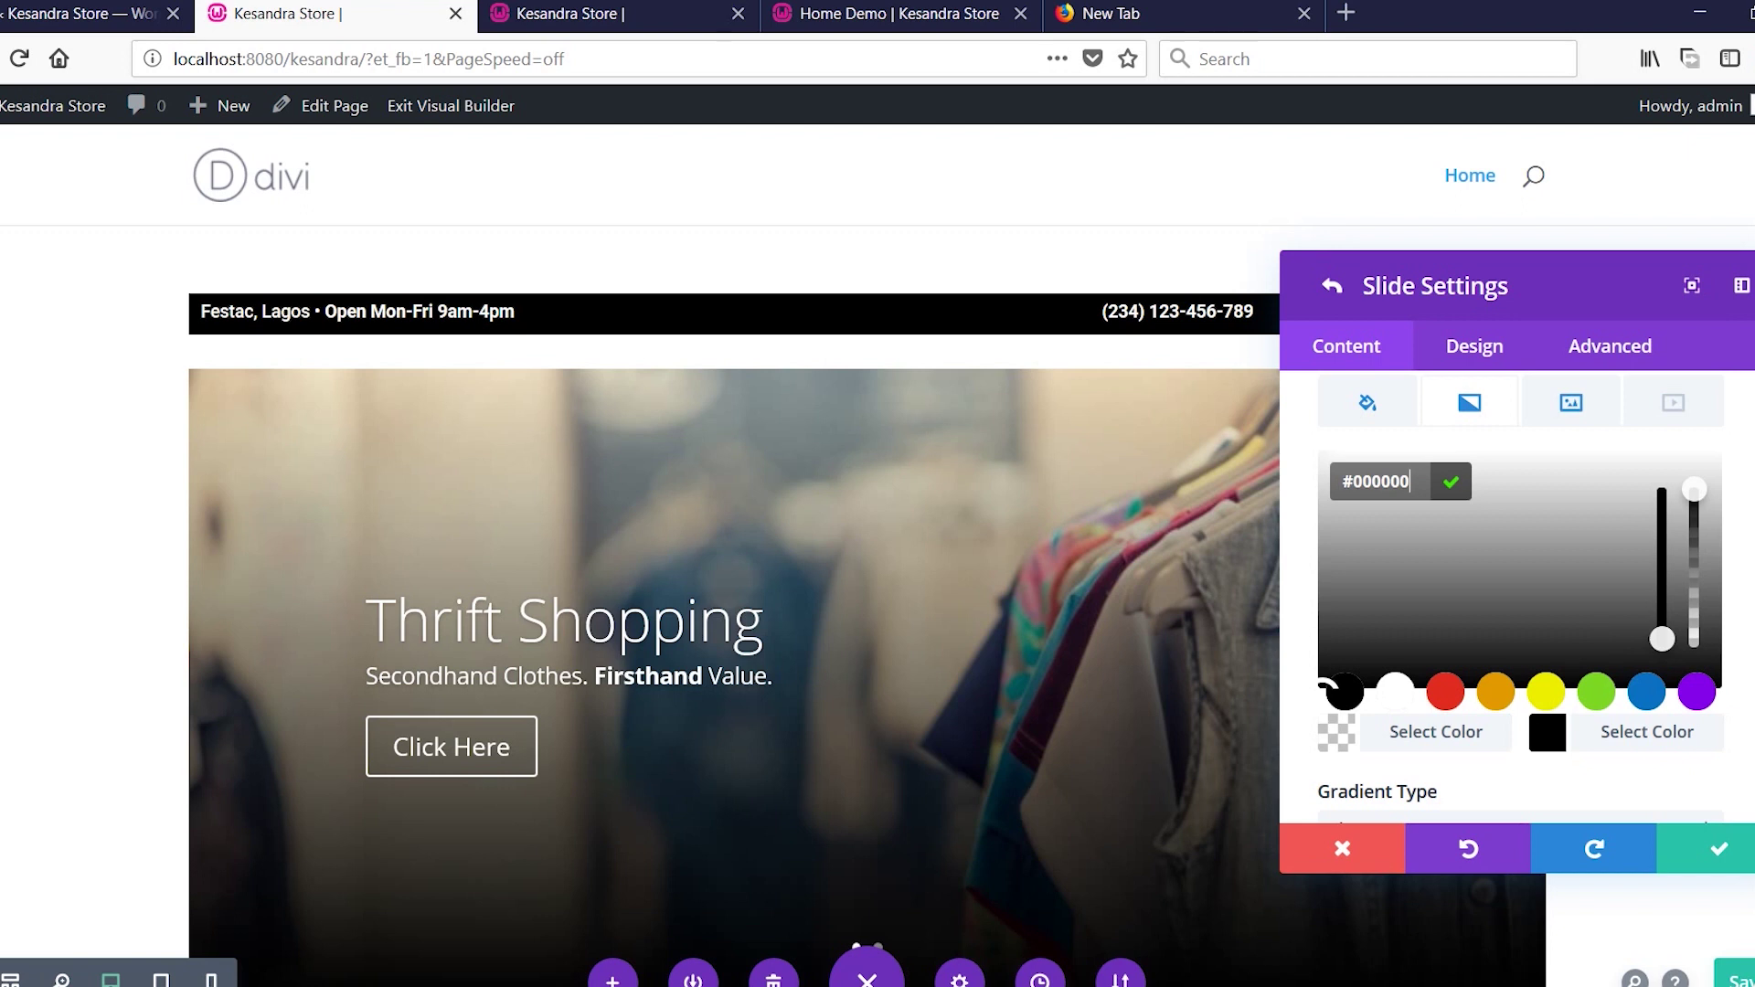
# Set the gradient direction to 270deg, start 40% and end 100%, place it above the background image, and save the slide.
pyautogui.scroll(-5, 1517, 594)
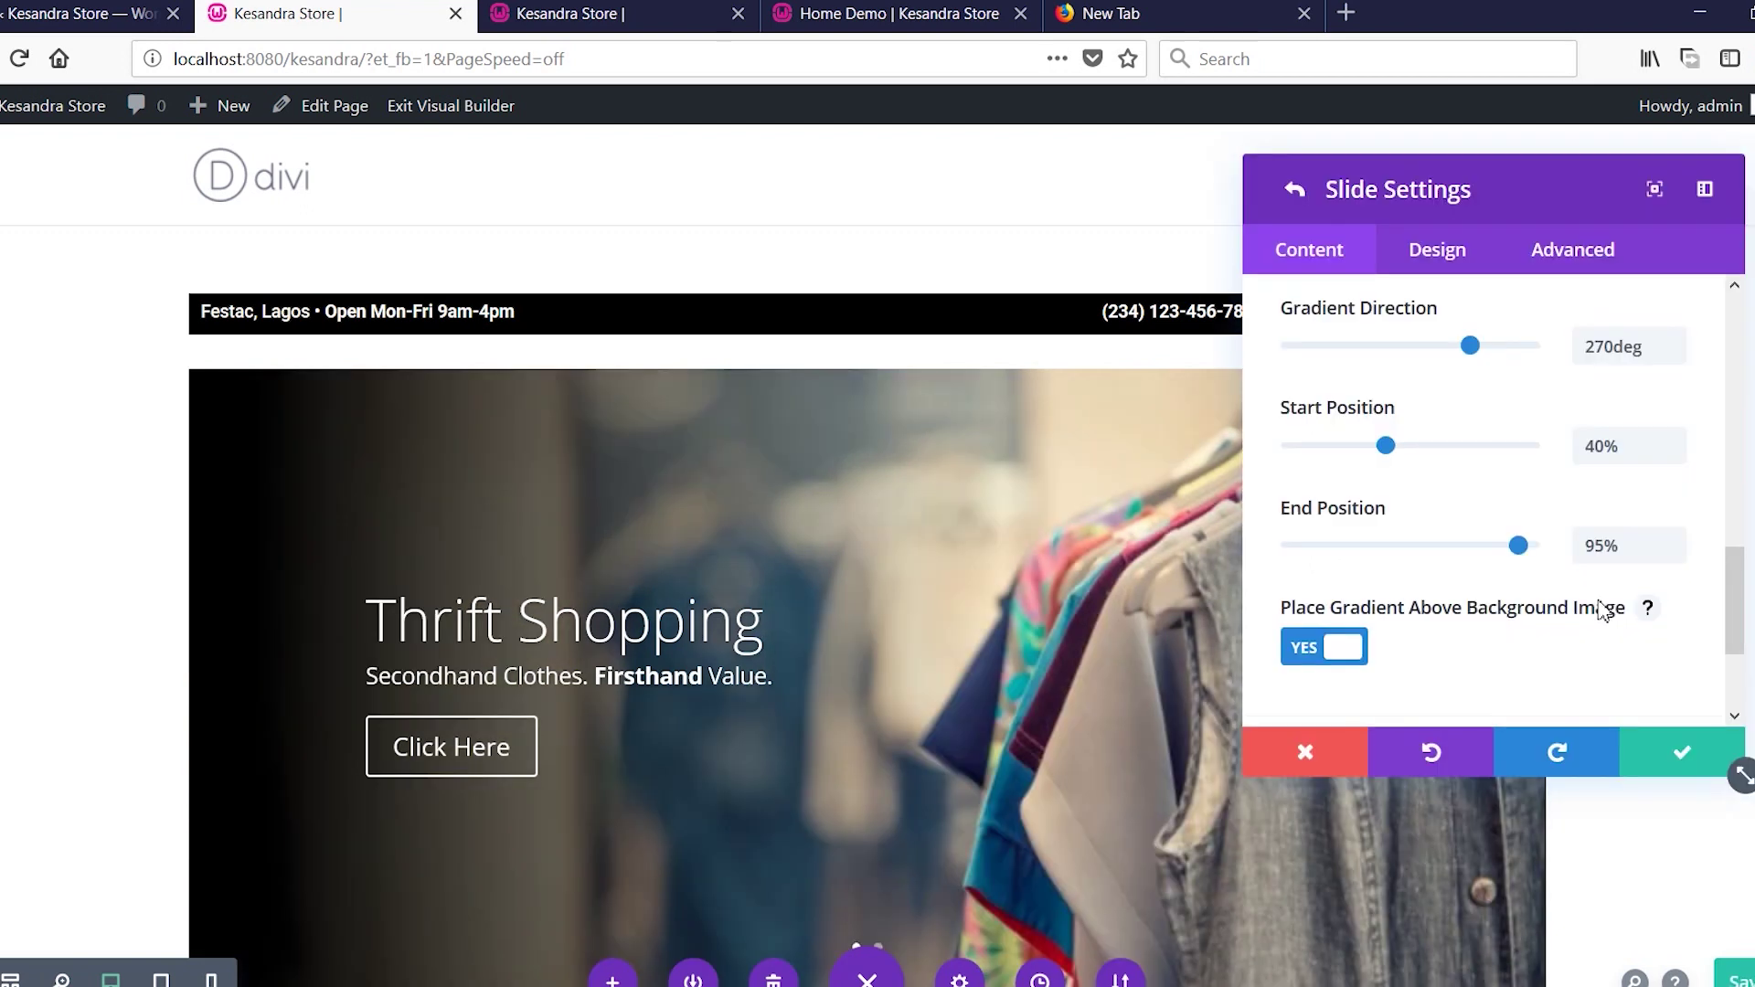
pyautogui.moveTo(1535, 562); pyautogui.dragTo(1550, 572)
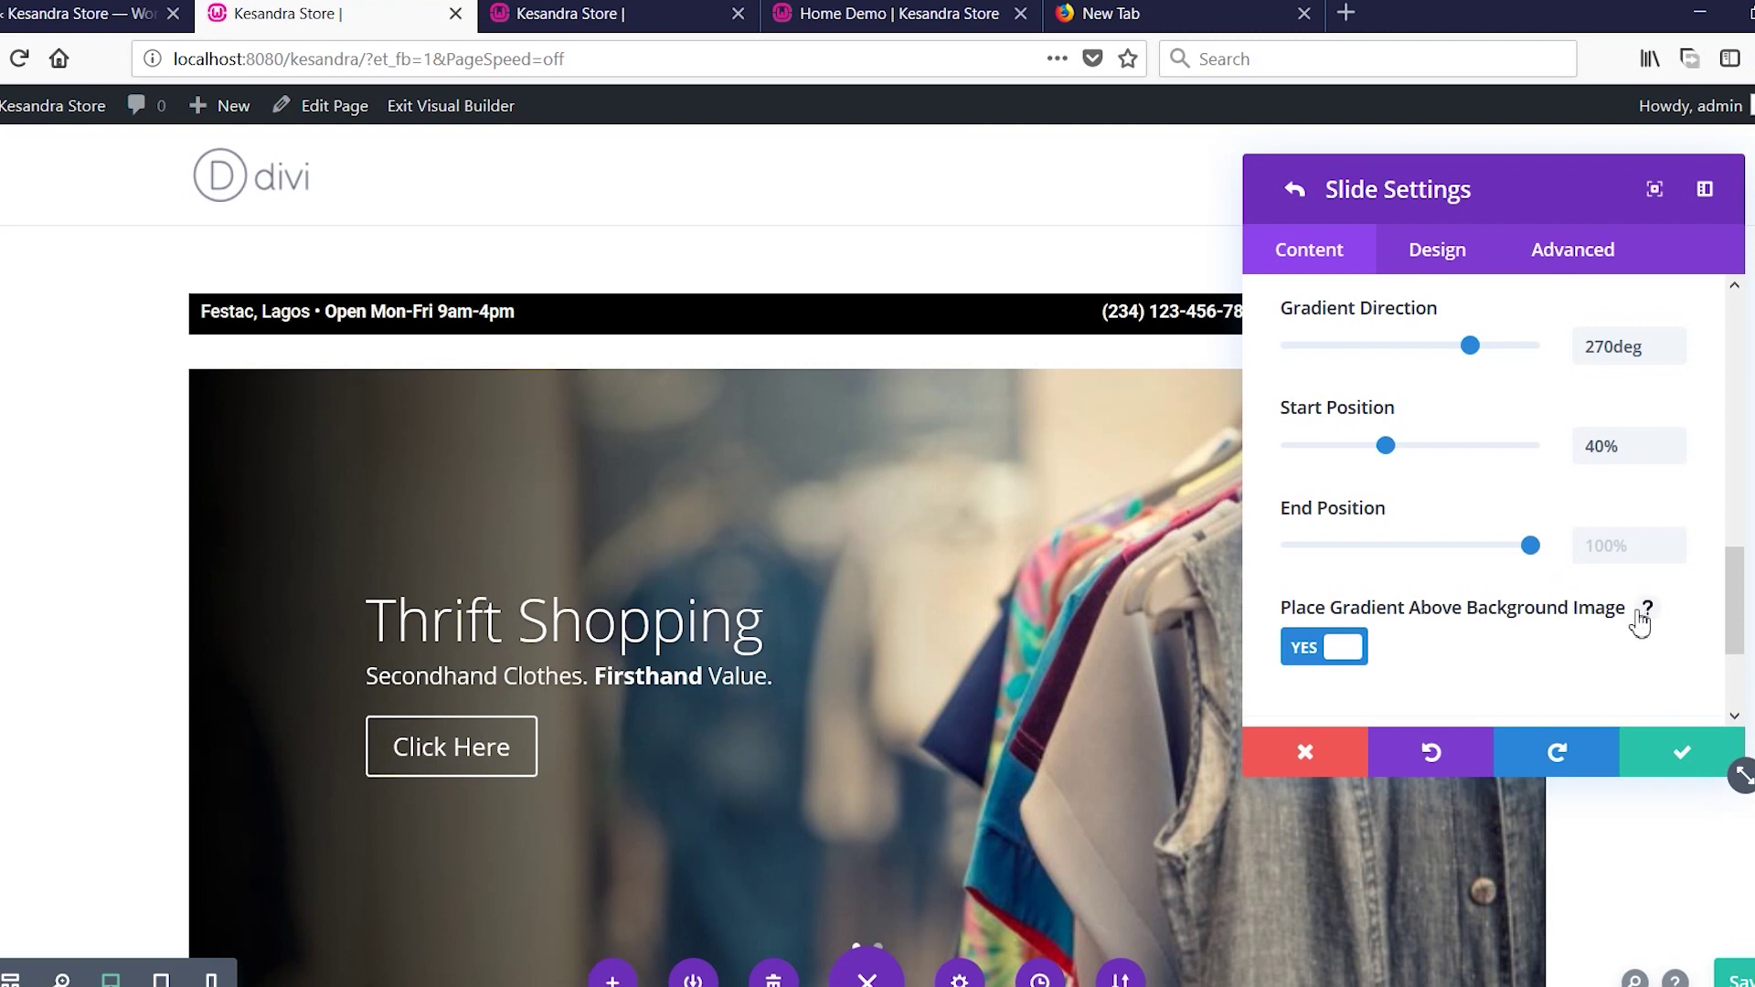
pyautogui.click(1672, 757)
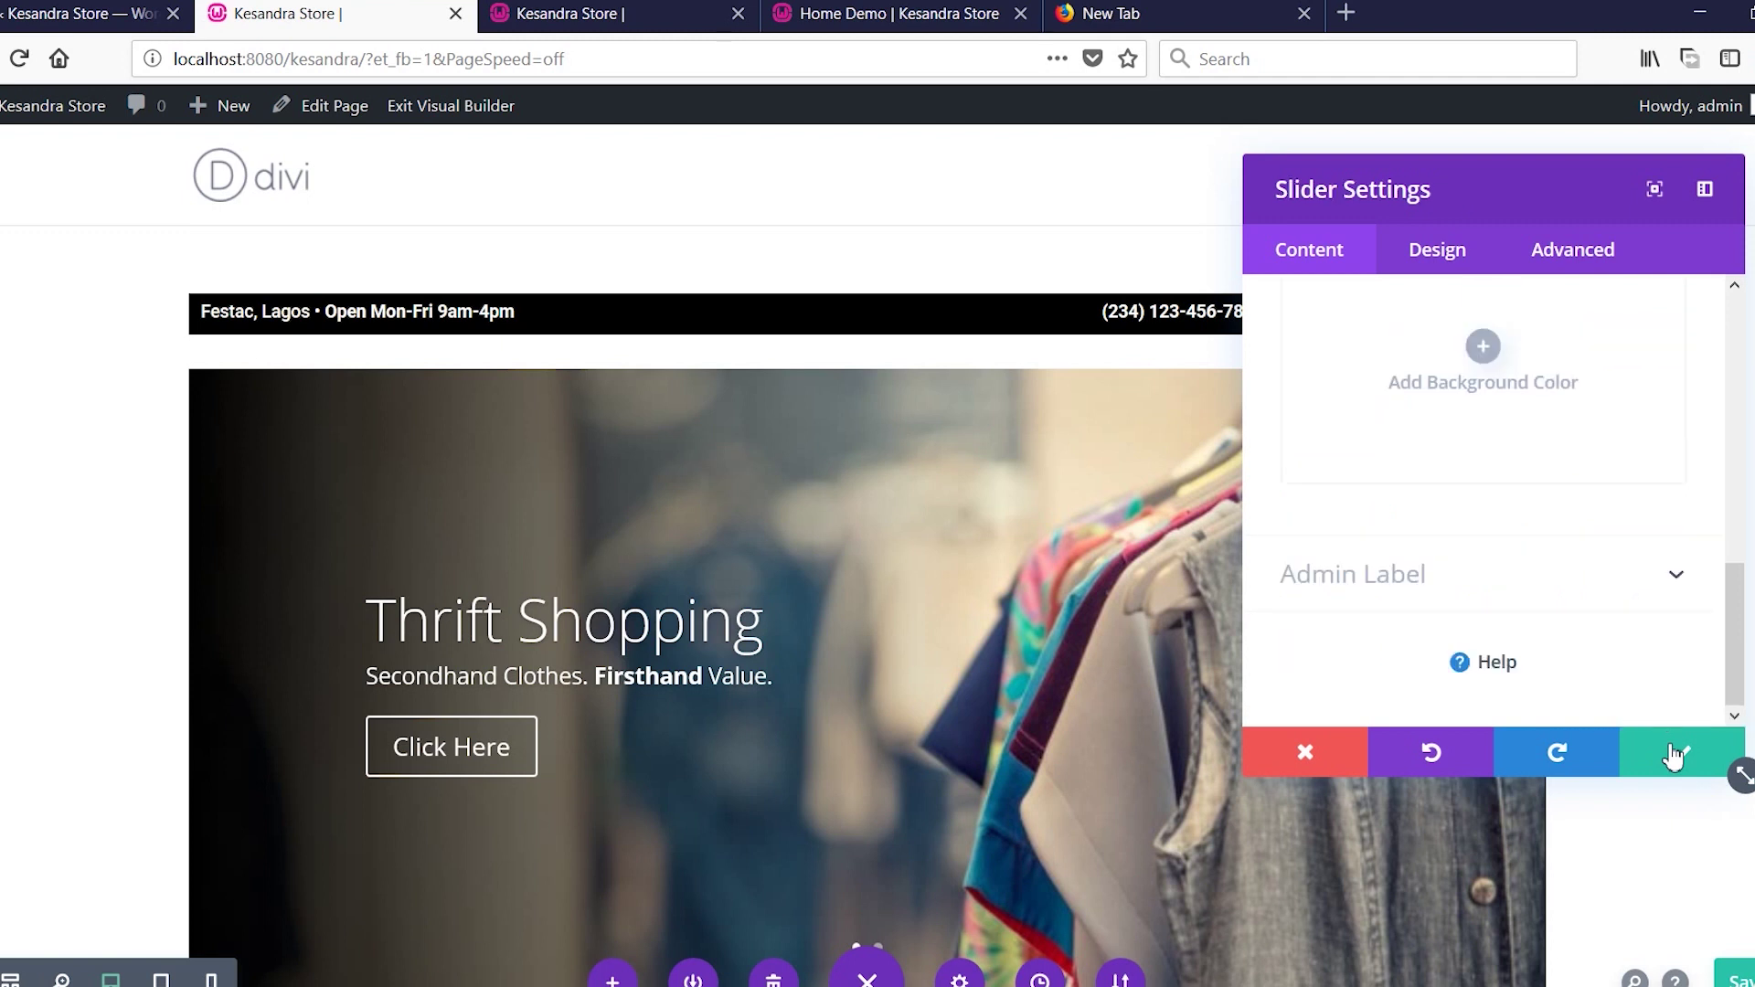
# Delete the slider's placeholder second slide and duplicate the Thrift Shopping slide.
pyautogui.scroll(10, 1565, 545)
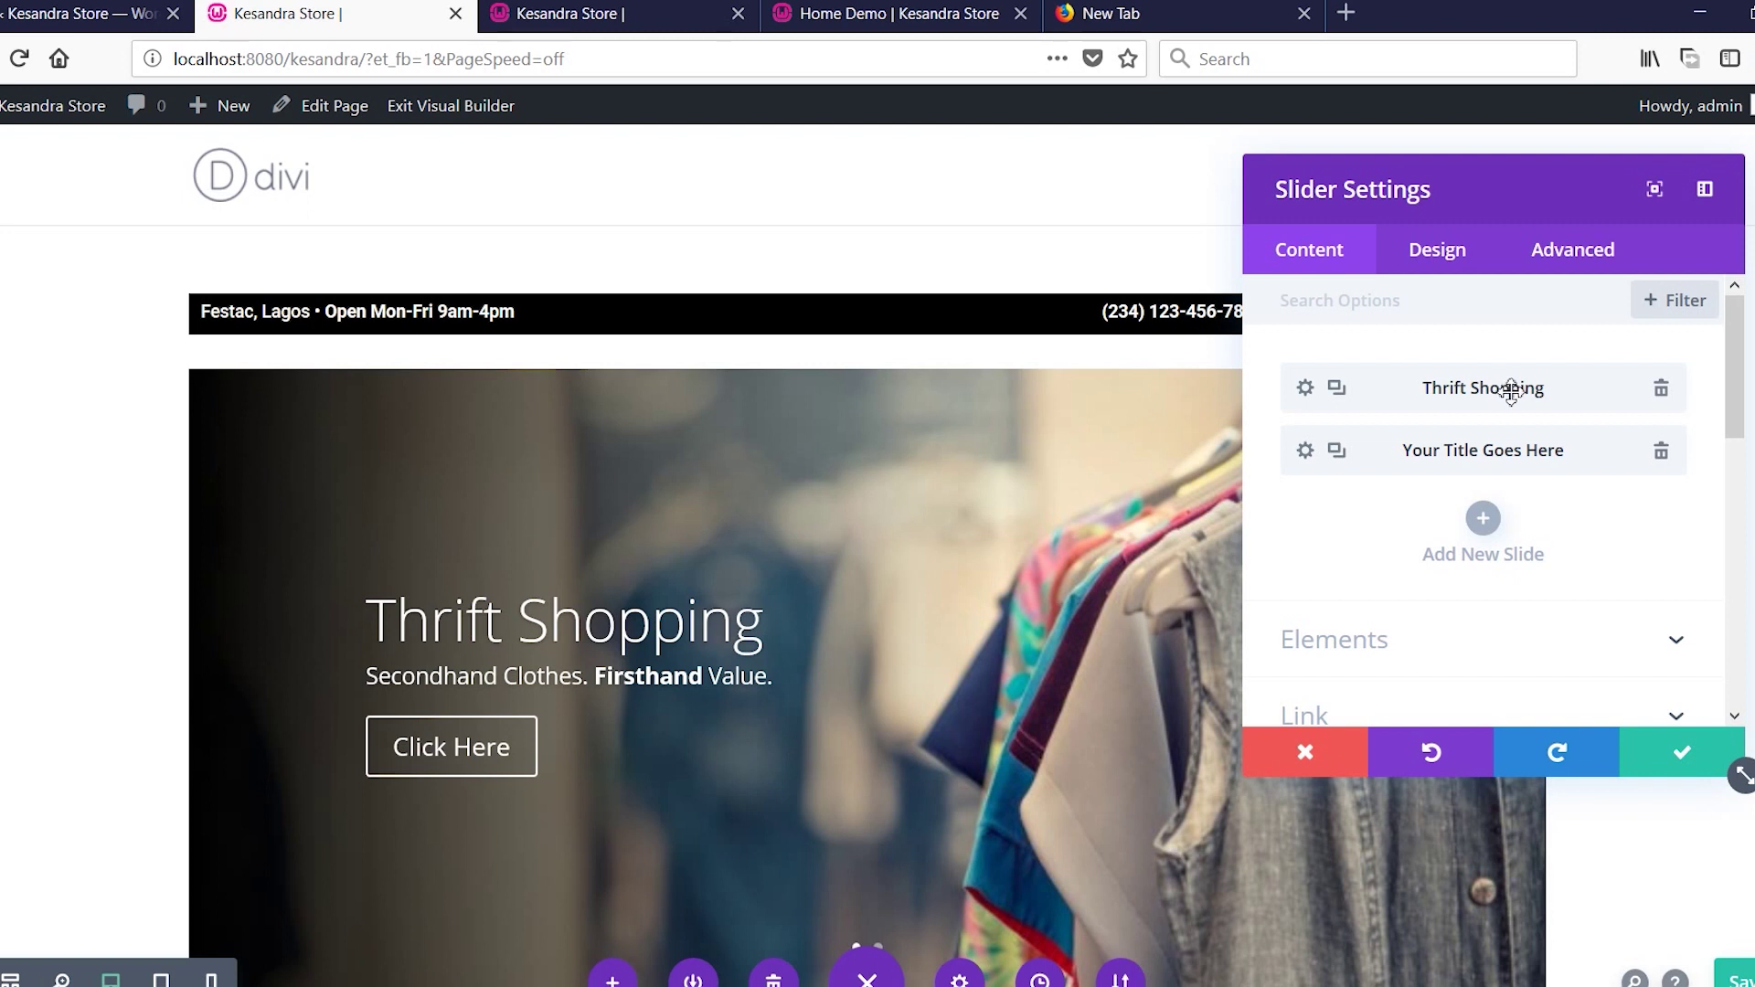
pyautogui.click(1661, 453)
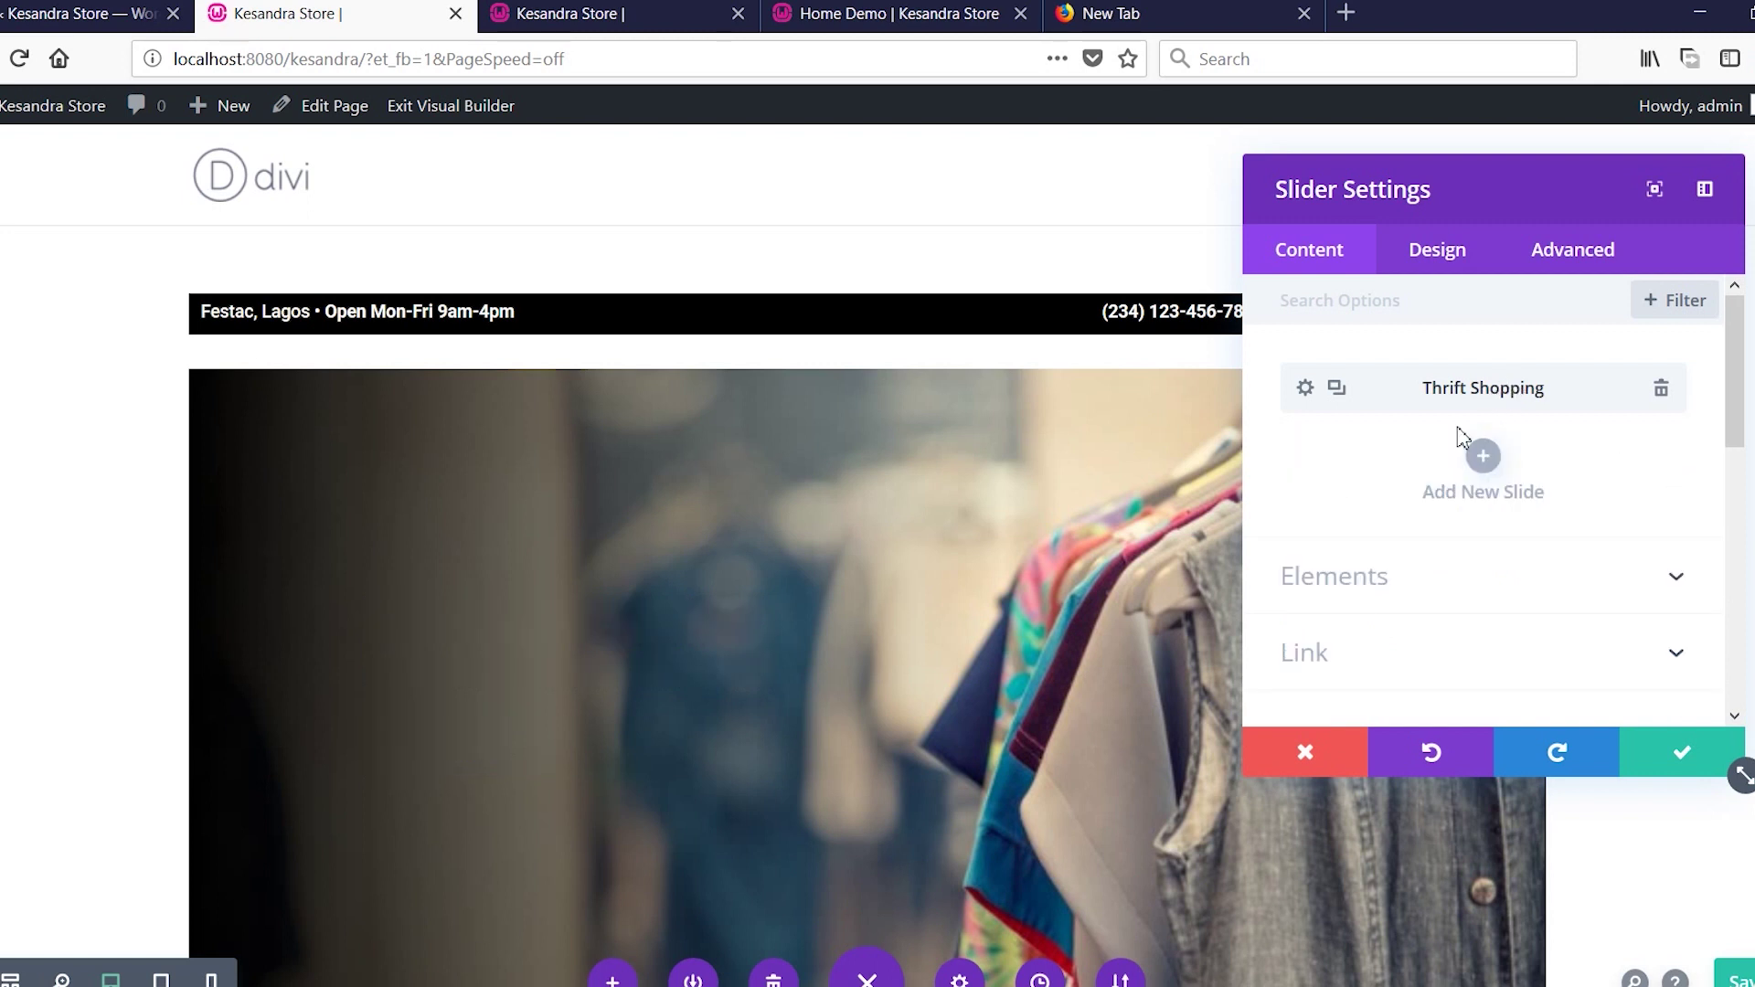
pyautogui.click(1339, 389)
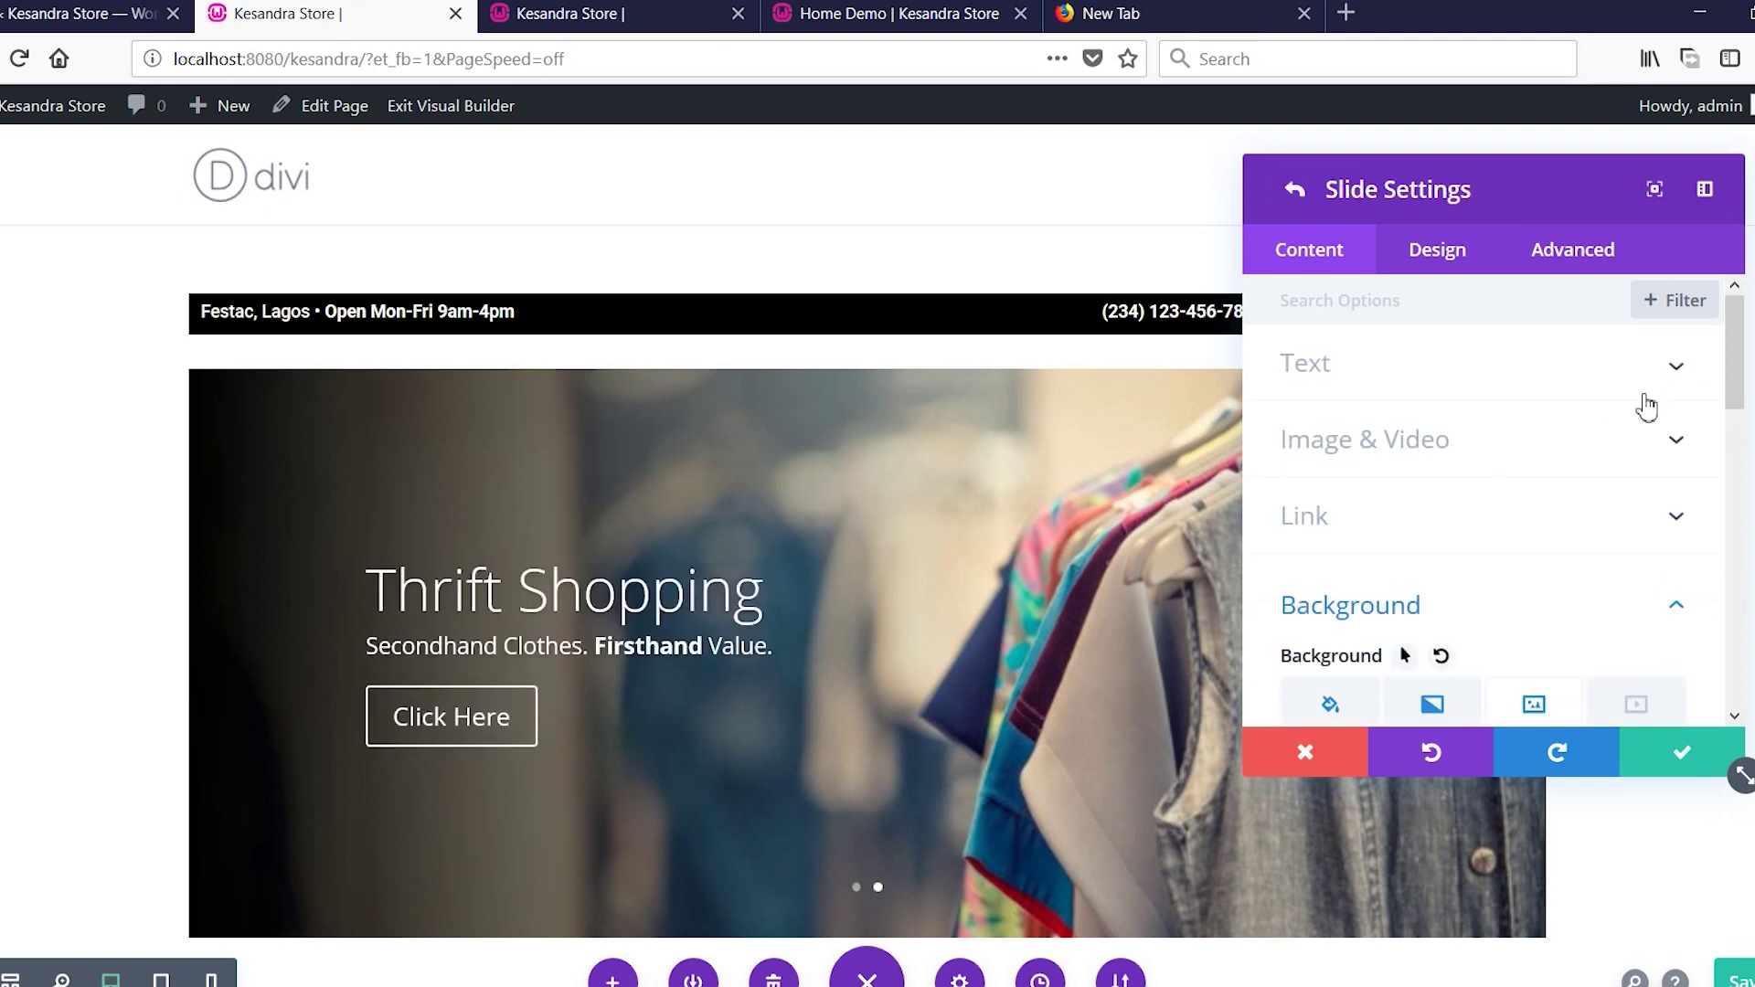
# Replace the duplicated slide's background image with the media library photo of the woman with long wavy black hair.
pyautogui.moveTo(1737, 343); pyautogui.dragTo(1736, 462)
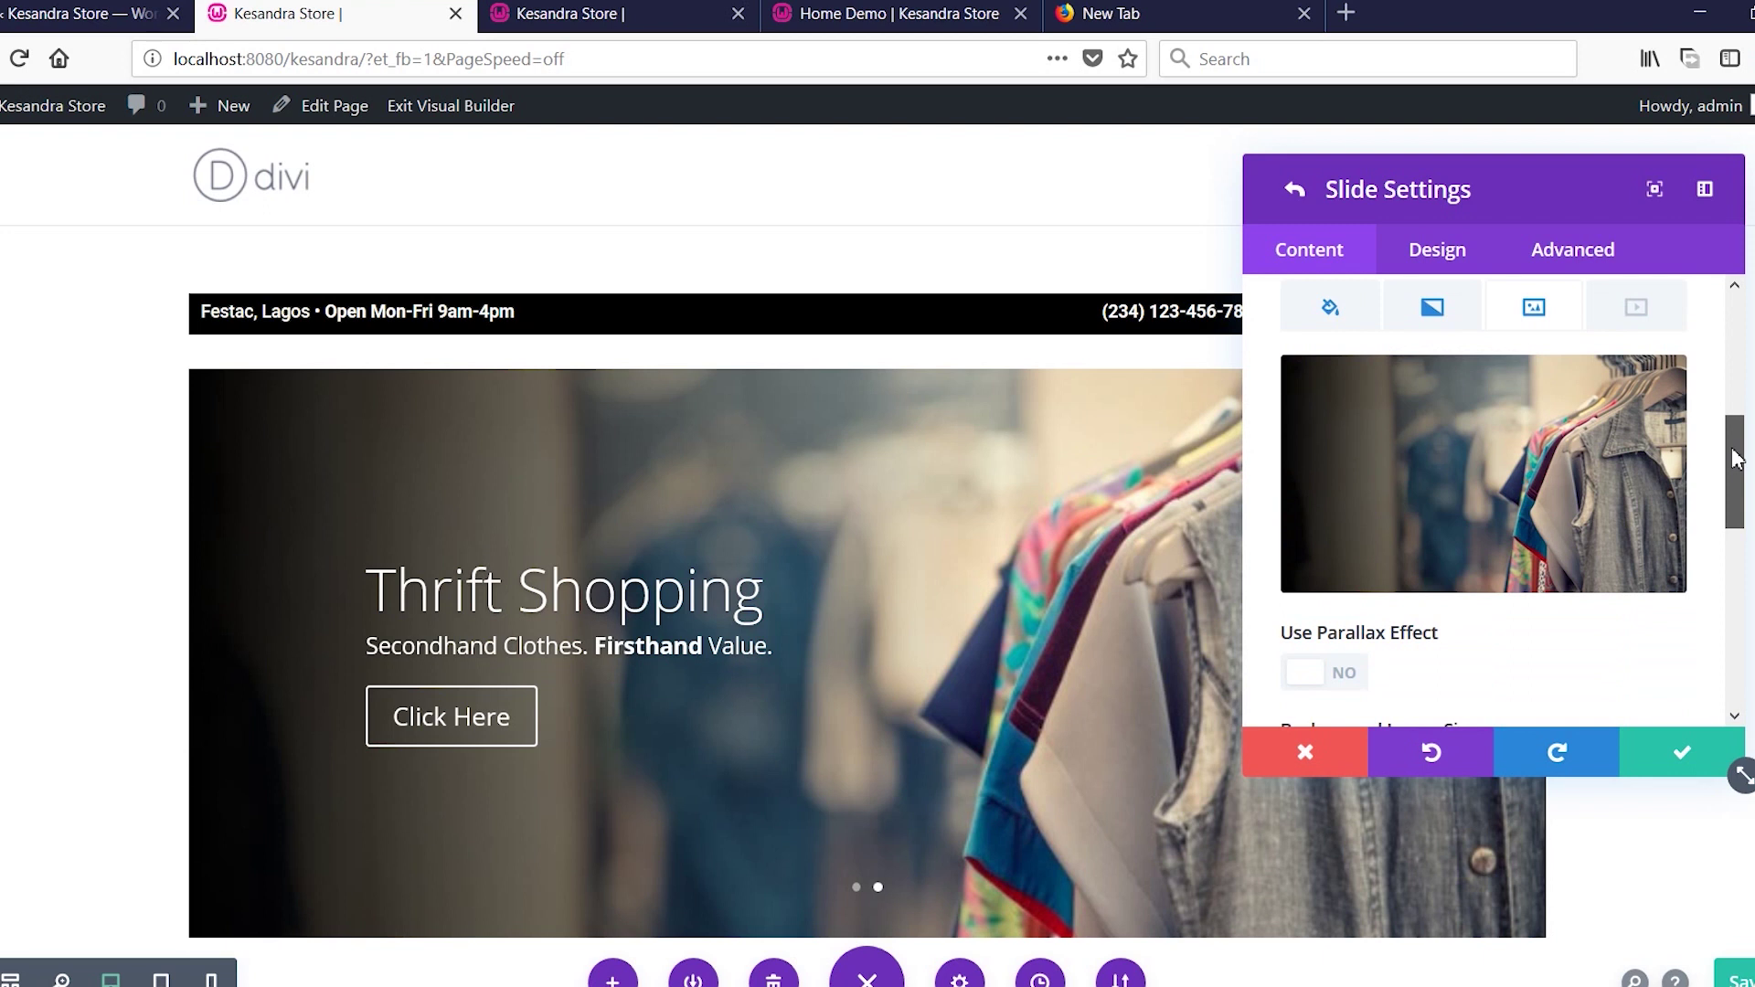
pyautogui.click(1515, 481)
pyautogui.scroll(-2, 507, 686)
pyautogui.click(507, 685)
pyautogui.click(1697, 912)
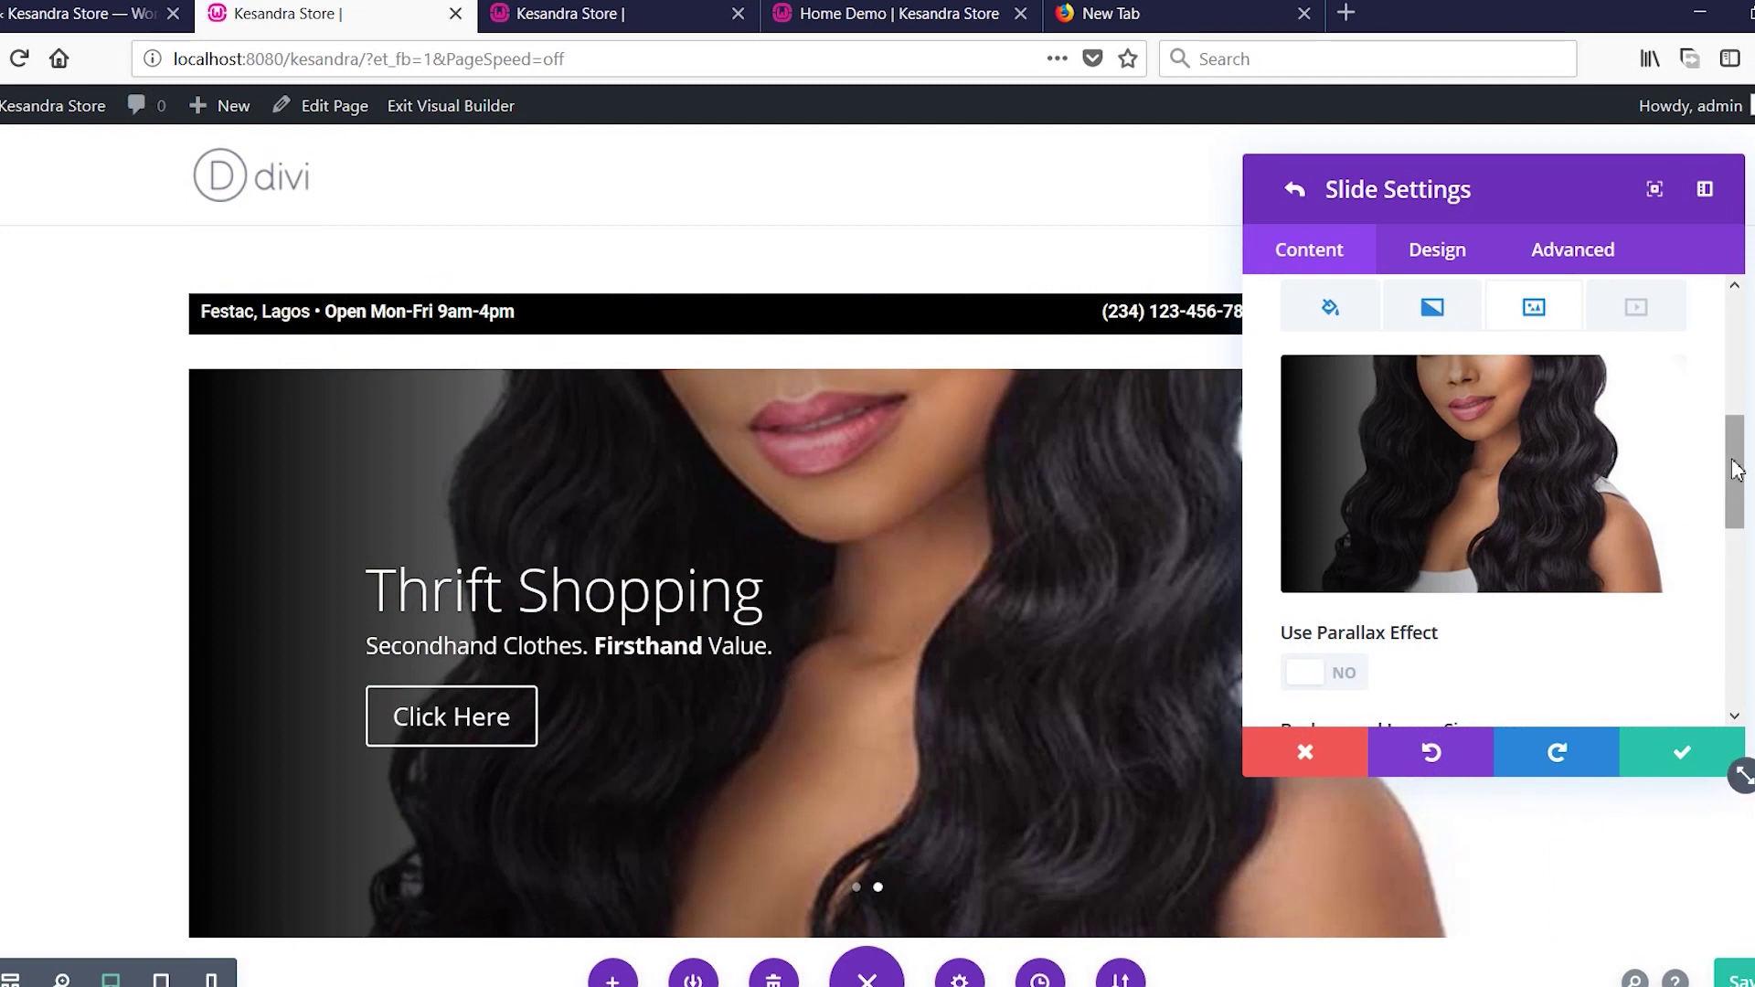
# Set the duplicated slide's background image size to Fit and its position to Top Right.
pyautogui.moveTo(1736, 464); pyautogui.dragTo(1735, 541)
pyautogui.click(1671, 515)
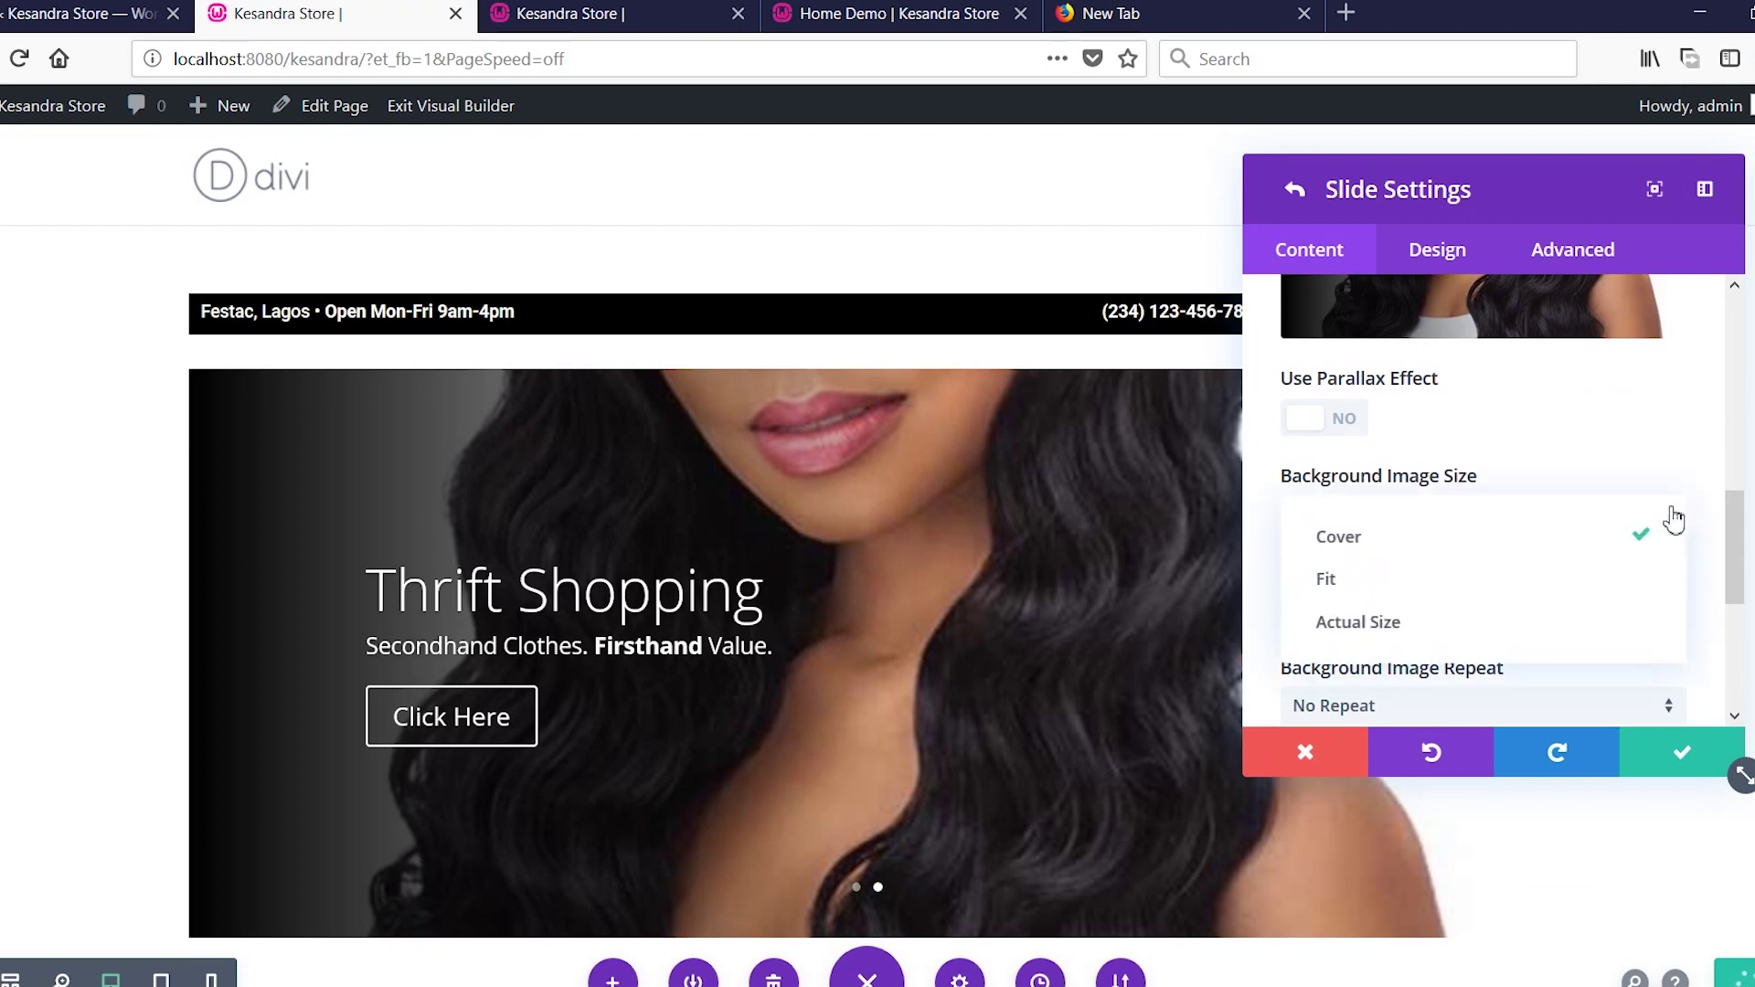
pyautogui.click(1416, 593)
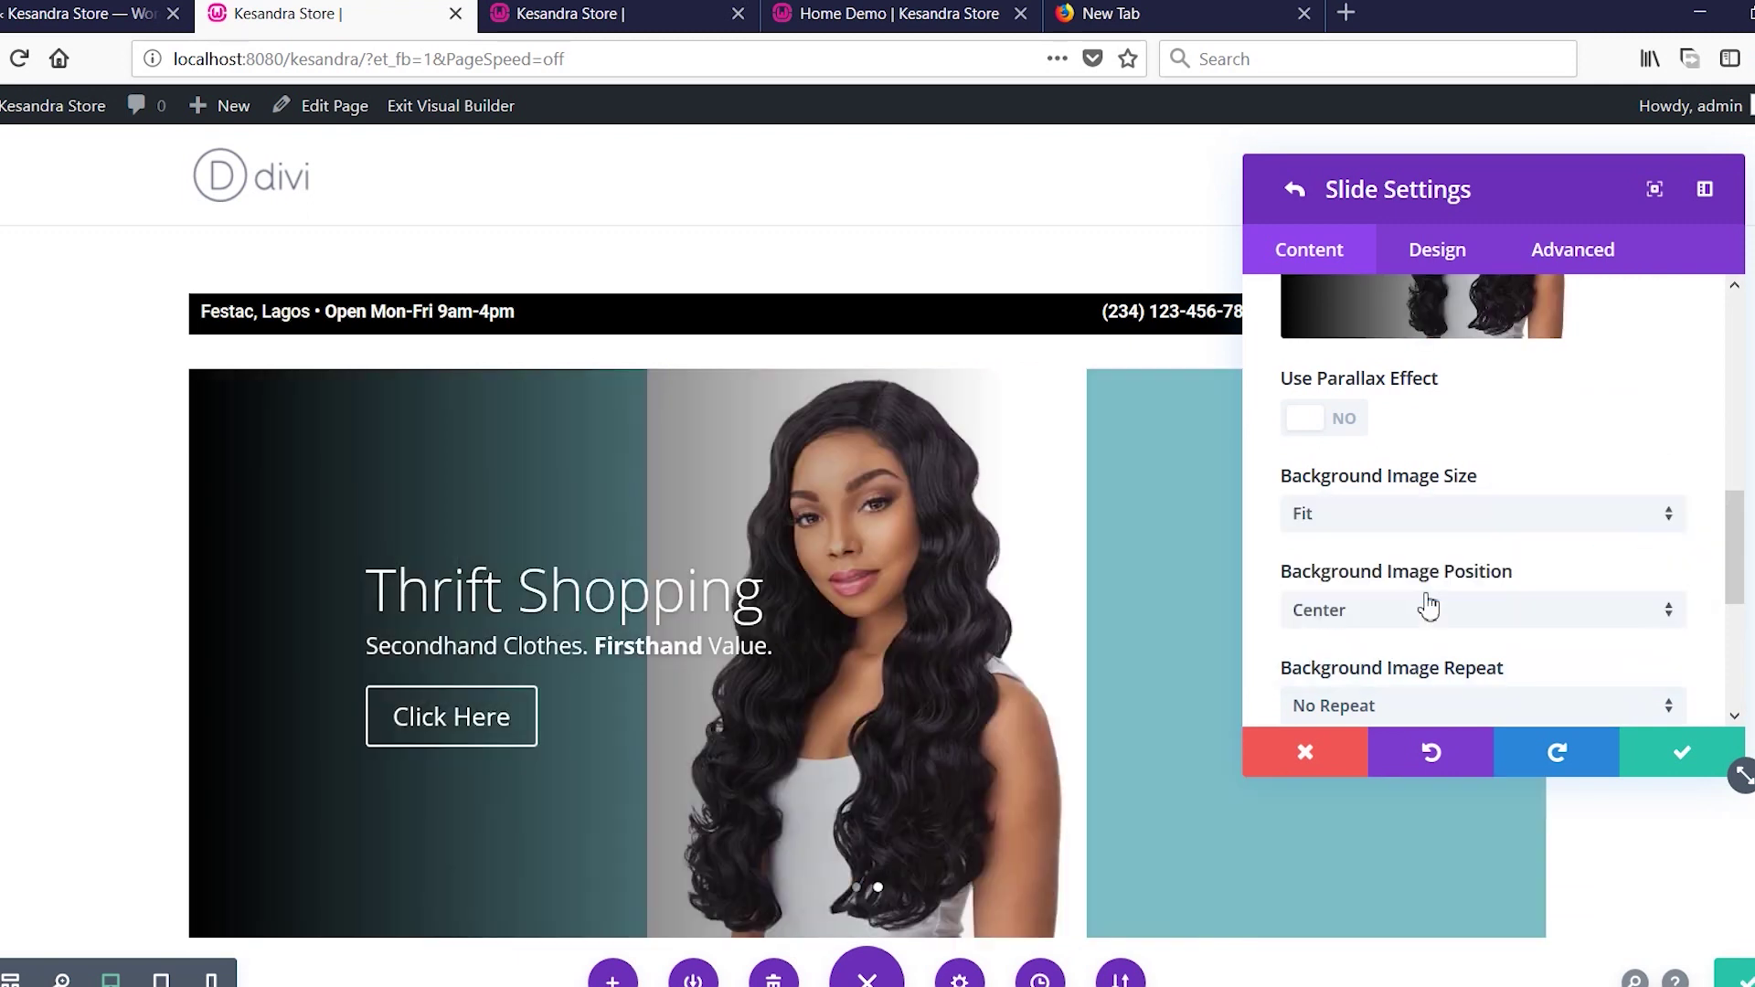
pyautogui.click(1429, 607)
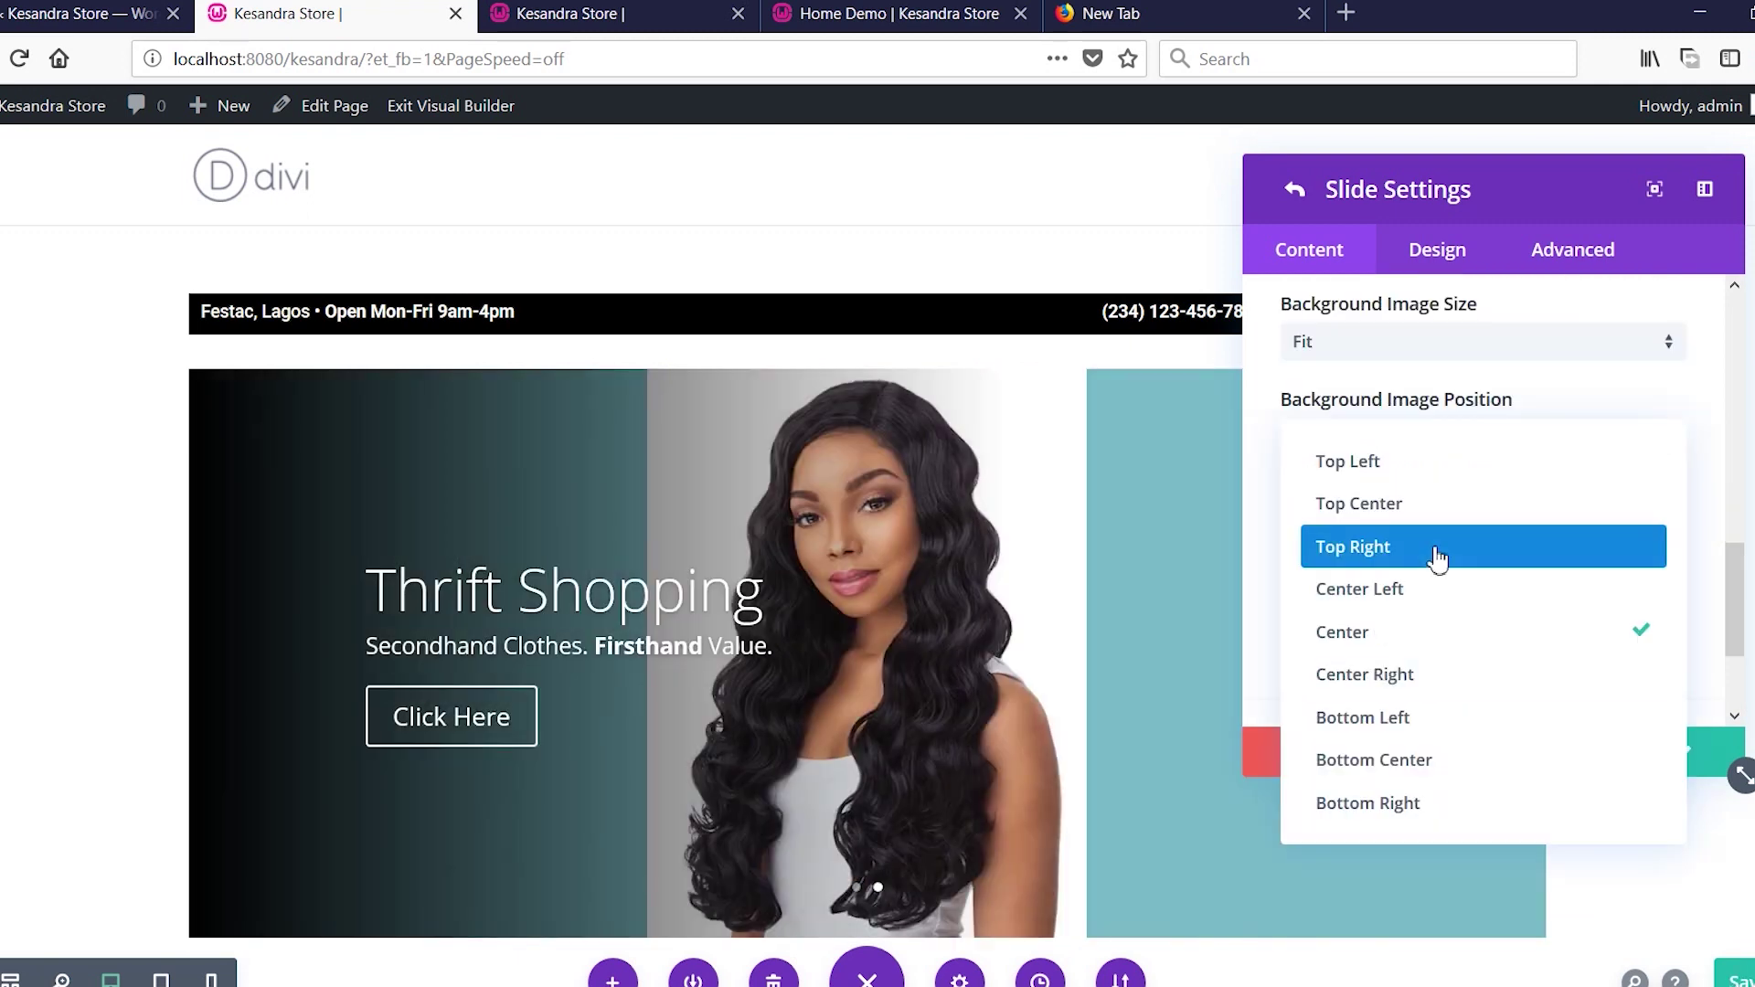
pyautogui.click(1438, 553)
pyautogui.moveTo(1398, 219); pyautogui.dragTo(511, 235)
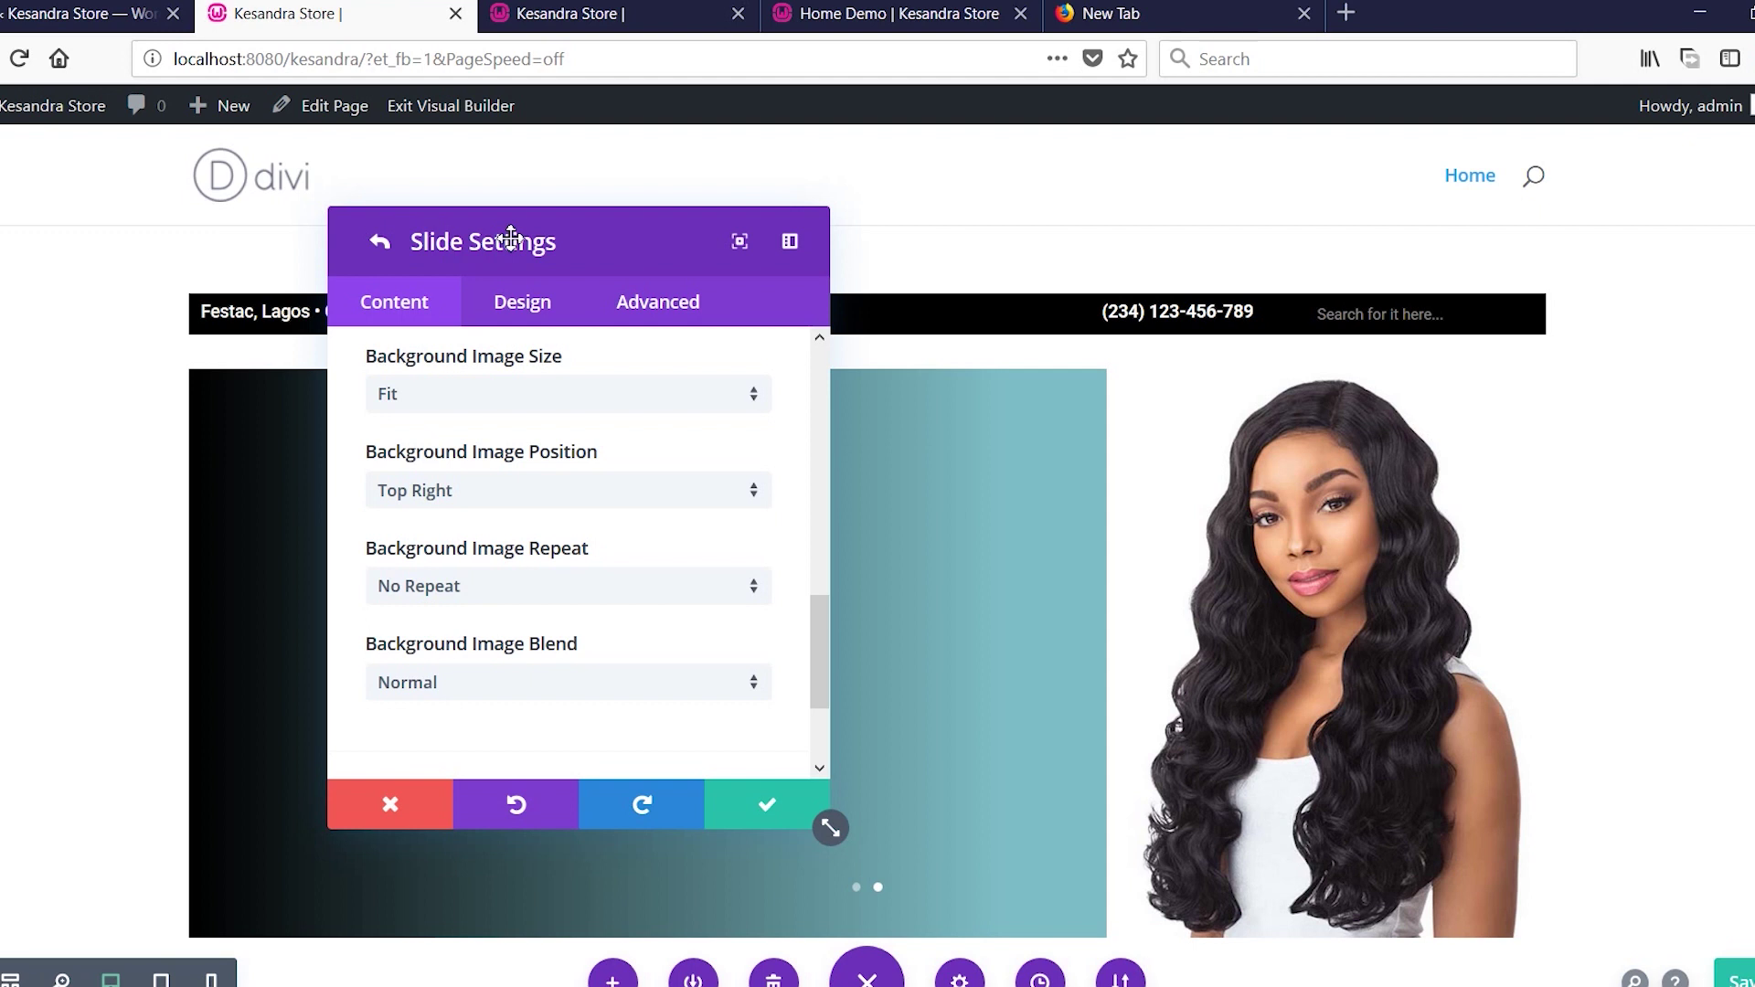
pyautogui.moveTo(533, 243); pyautogui.dragTo(1323, 259)
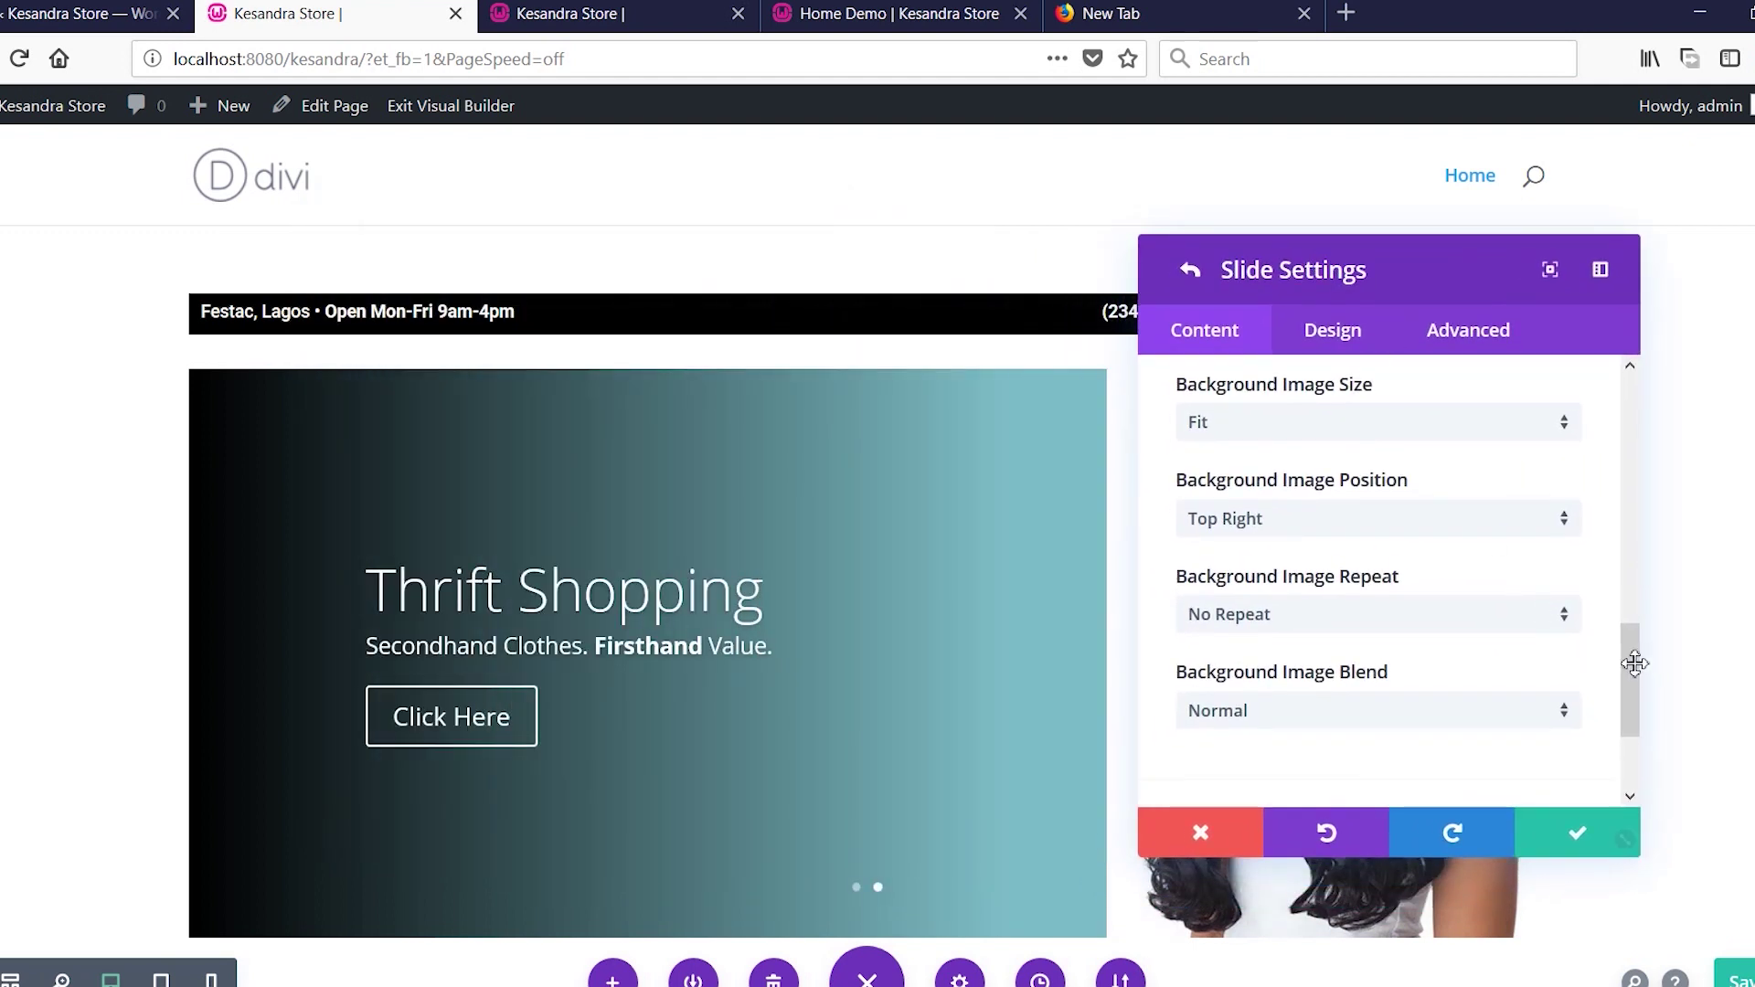
# Make the duplicated slide's teal background colour fully transparent.
pyautogui.moveTo(1636, 672); pyautogui.dragTo(1626, 539)
pyautogui.click(1213, 474)
pyautogui.moveTo(1261, 600)
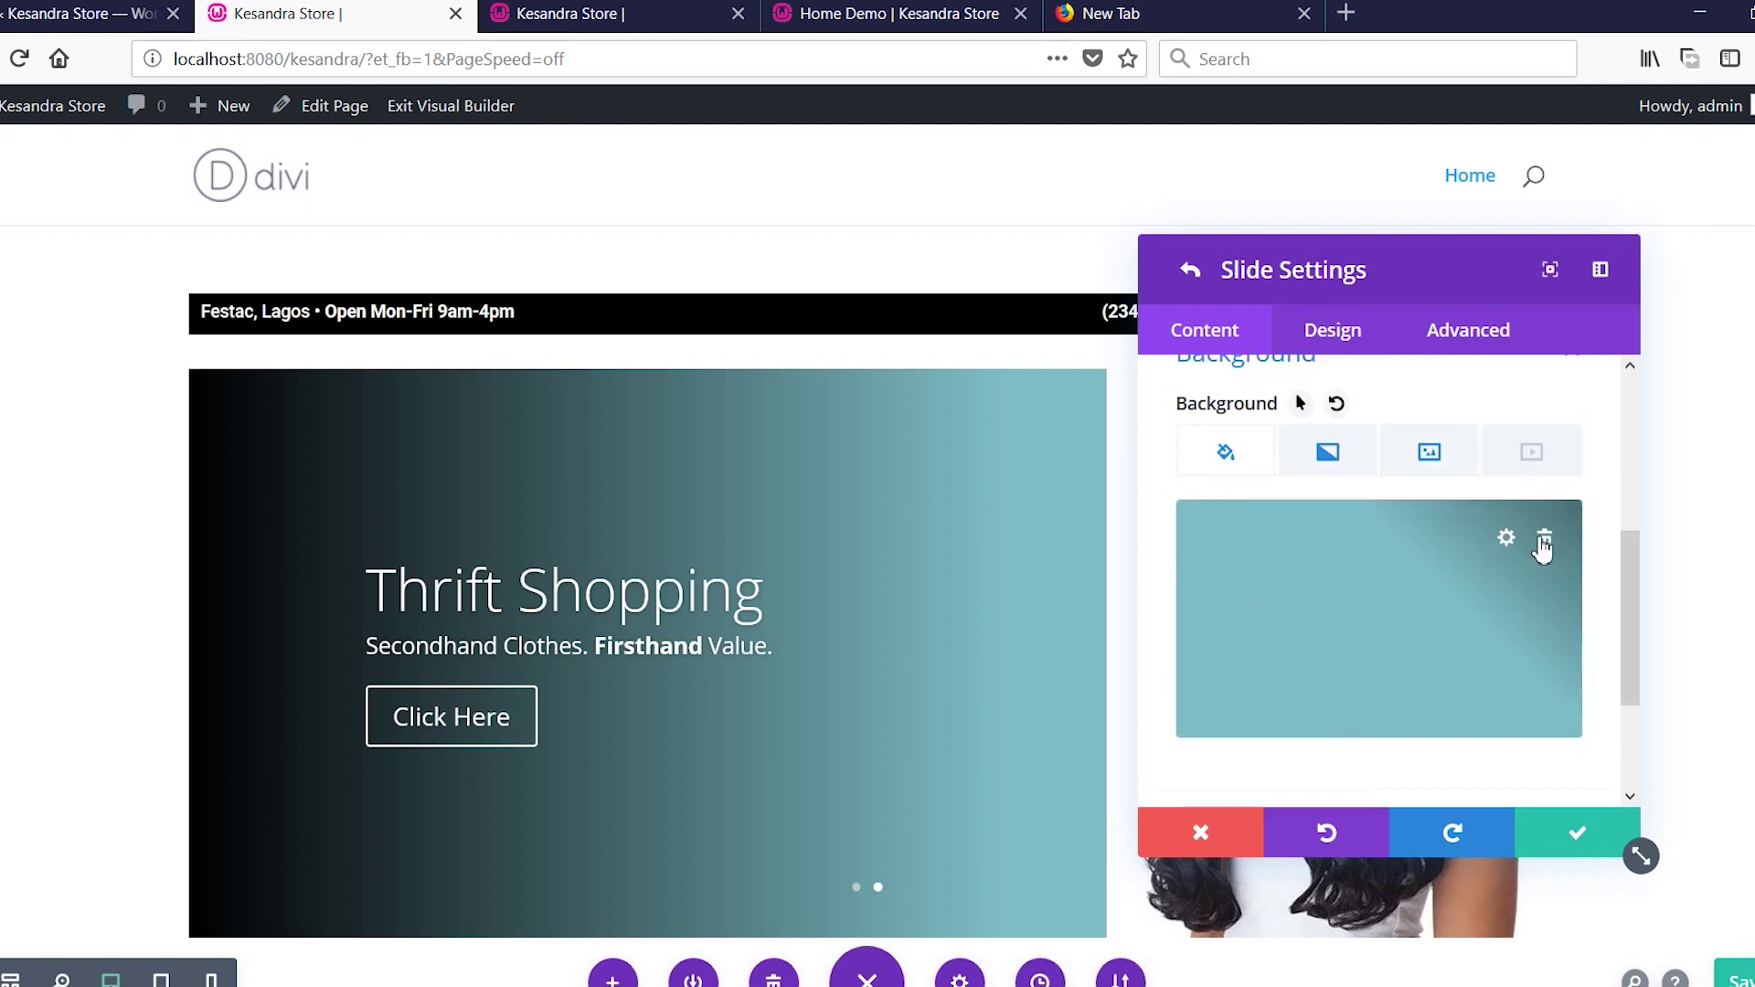
pyautogui.click(1414, 619)
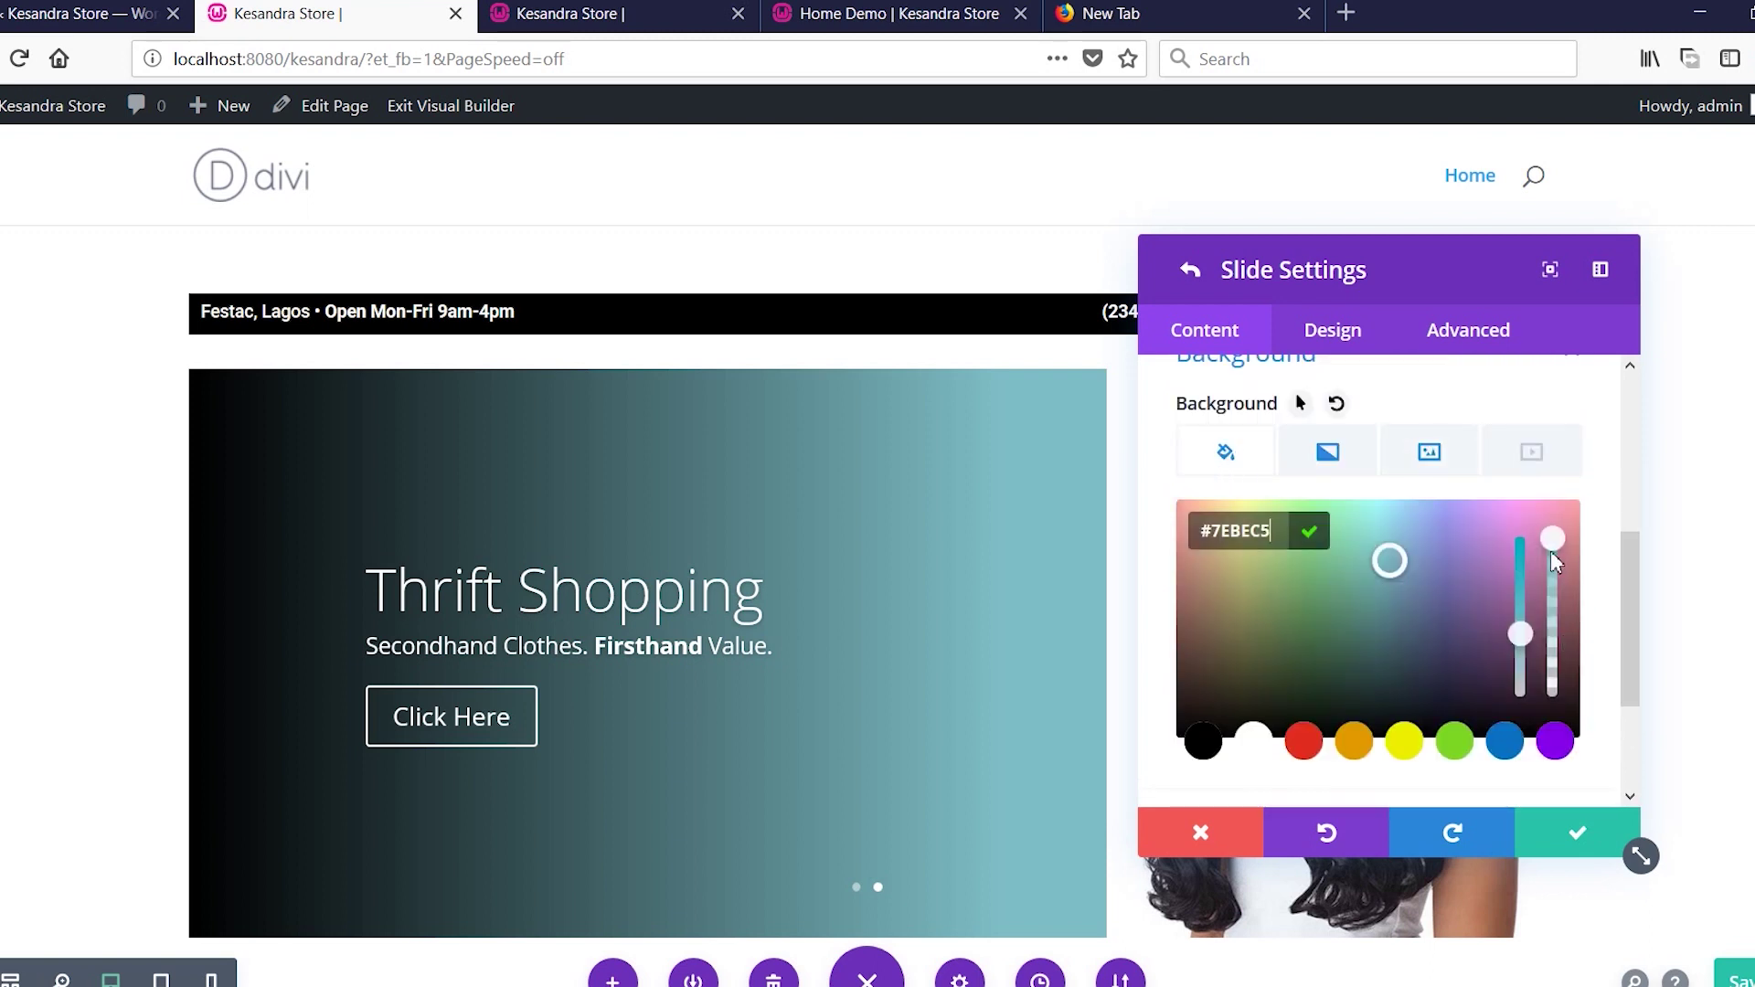
pyautogui.moveTo(1553, 539); pyautogui.dragTo(1554, 777)
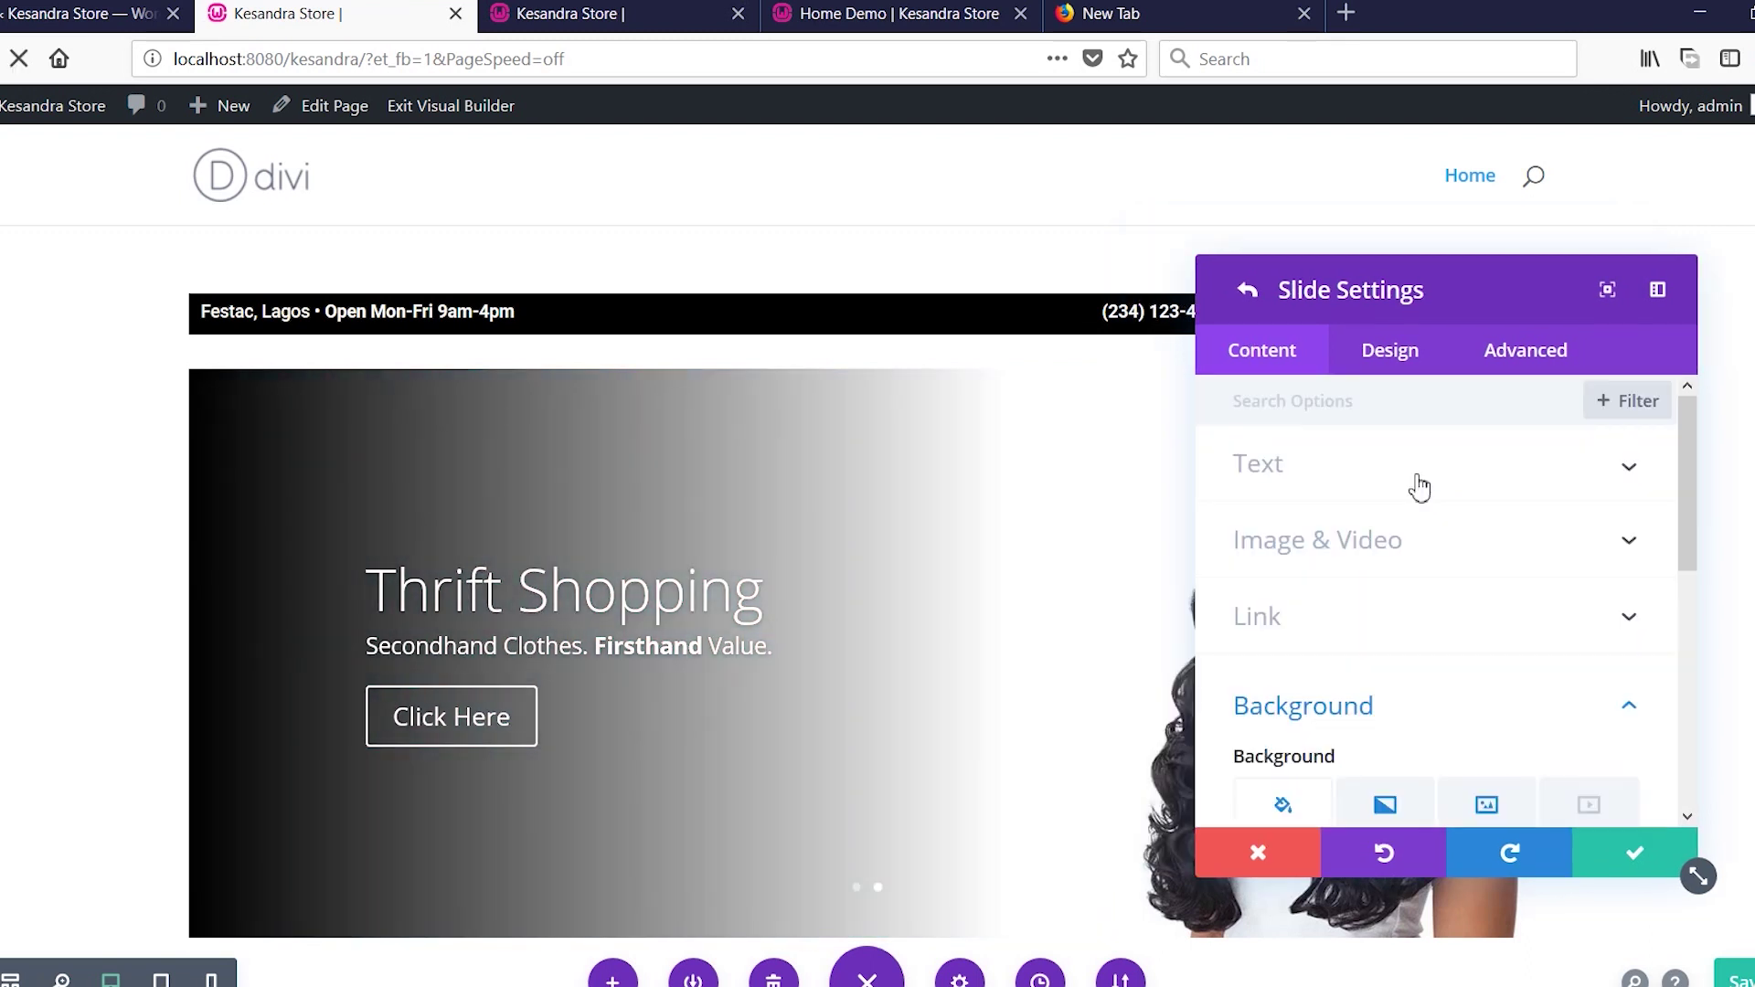
# Change the slide's heading to "Premium Hair" and its text to "Flaunt • Wave • Wear", and return the slider to the Thrift Shopping slide.
pyautogui.click(1419, 487)
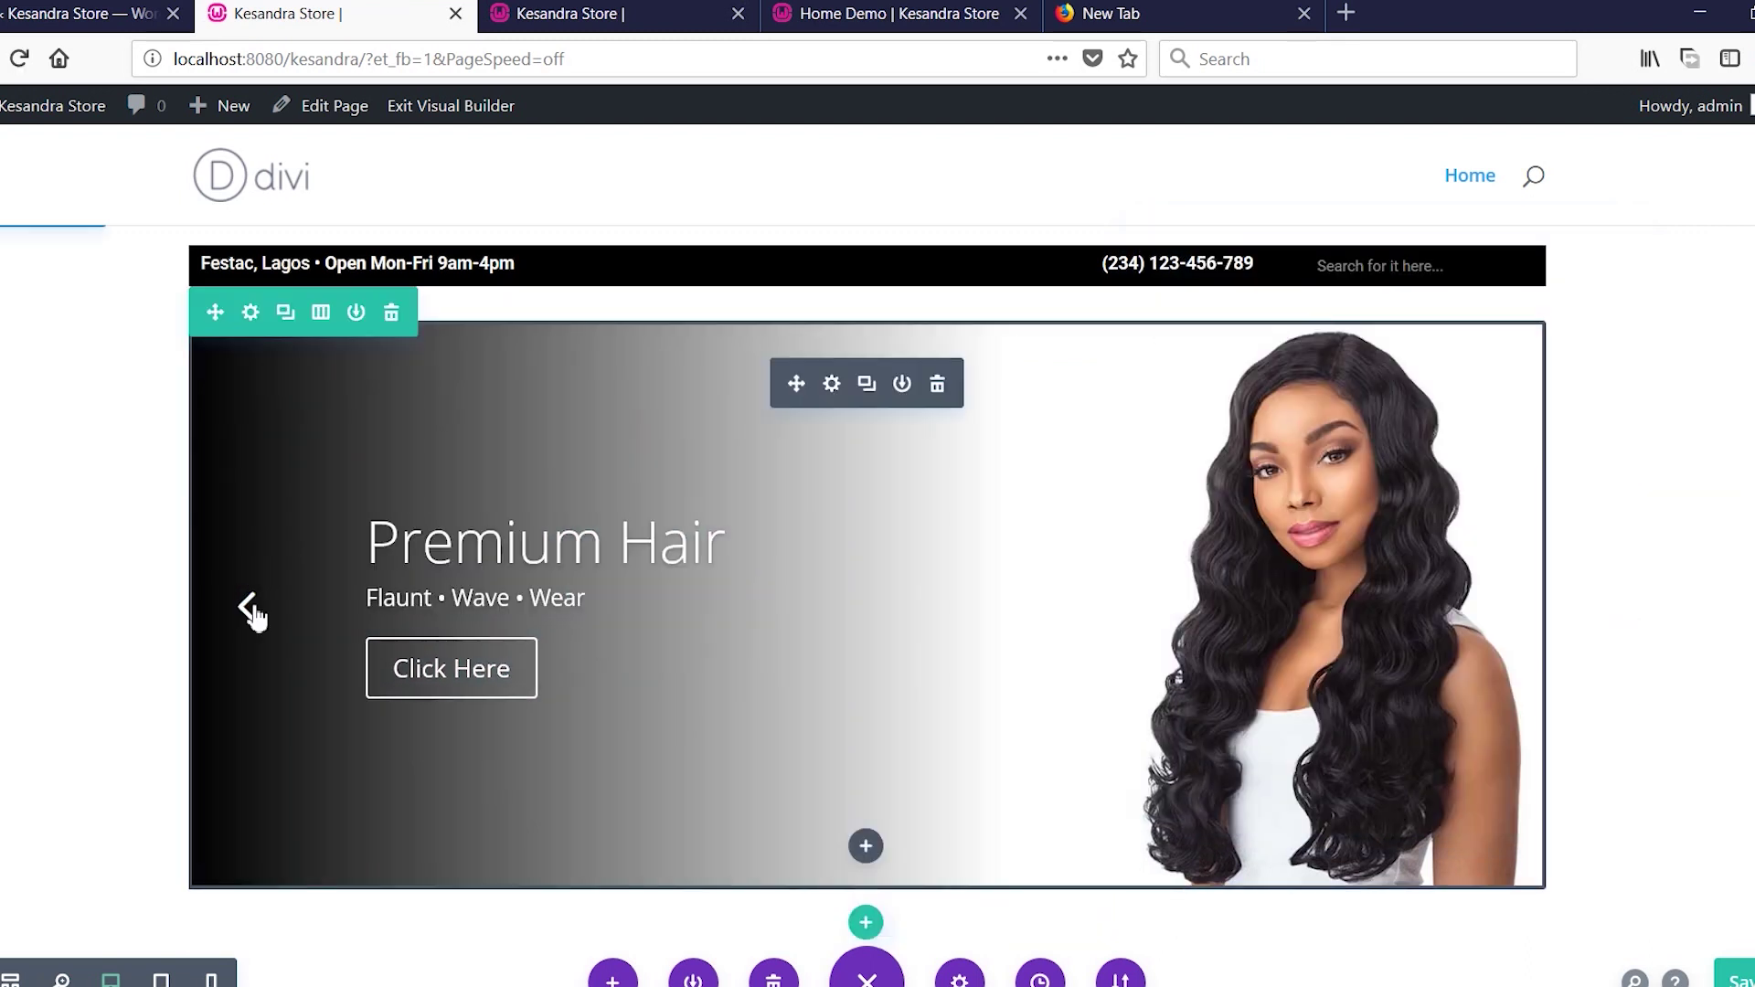
pyautogui.click(251, 610)
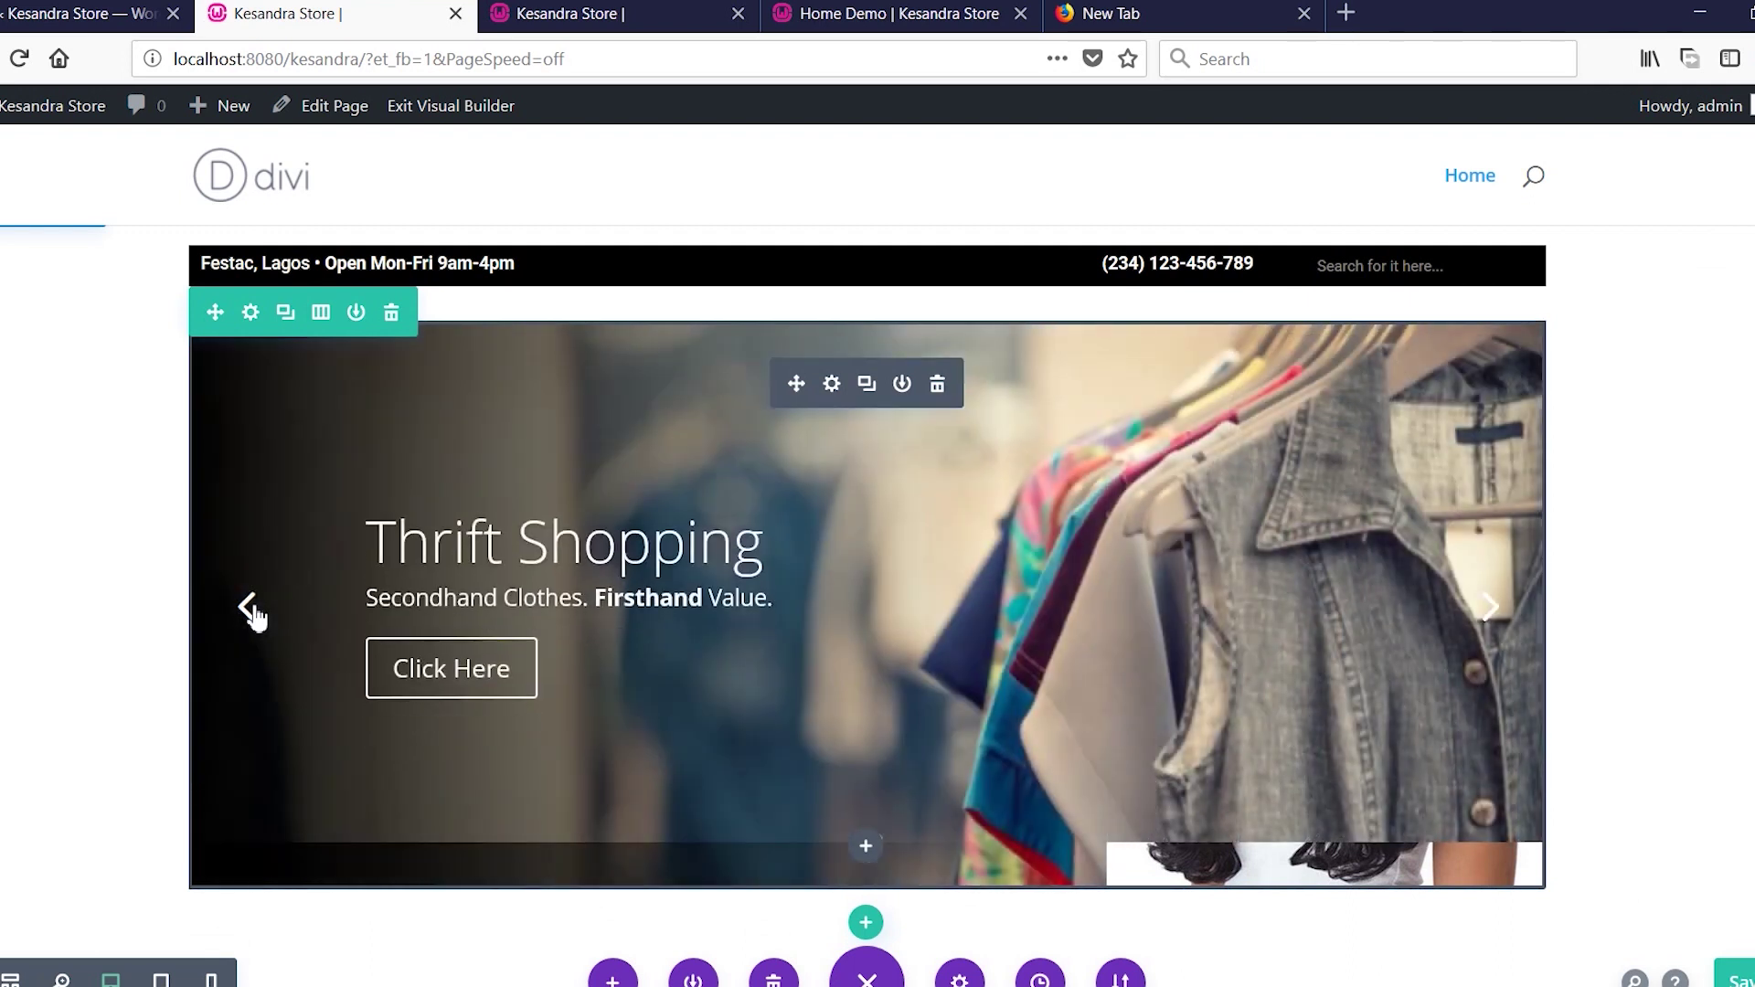
pyautogui.click(254, 617)
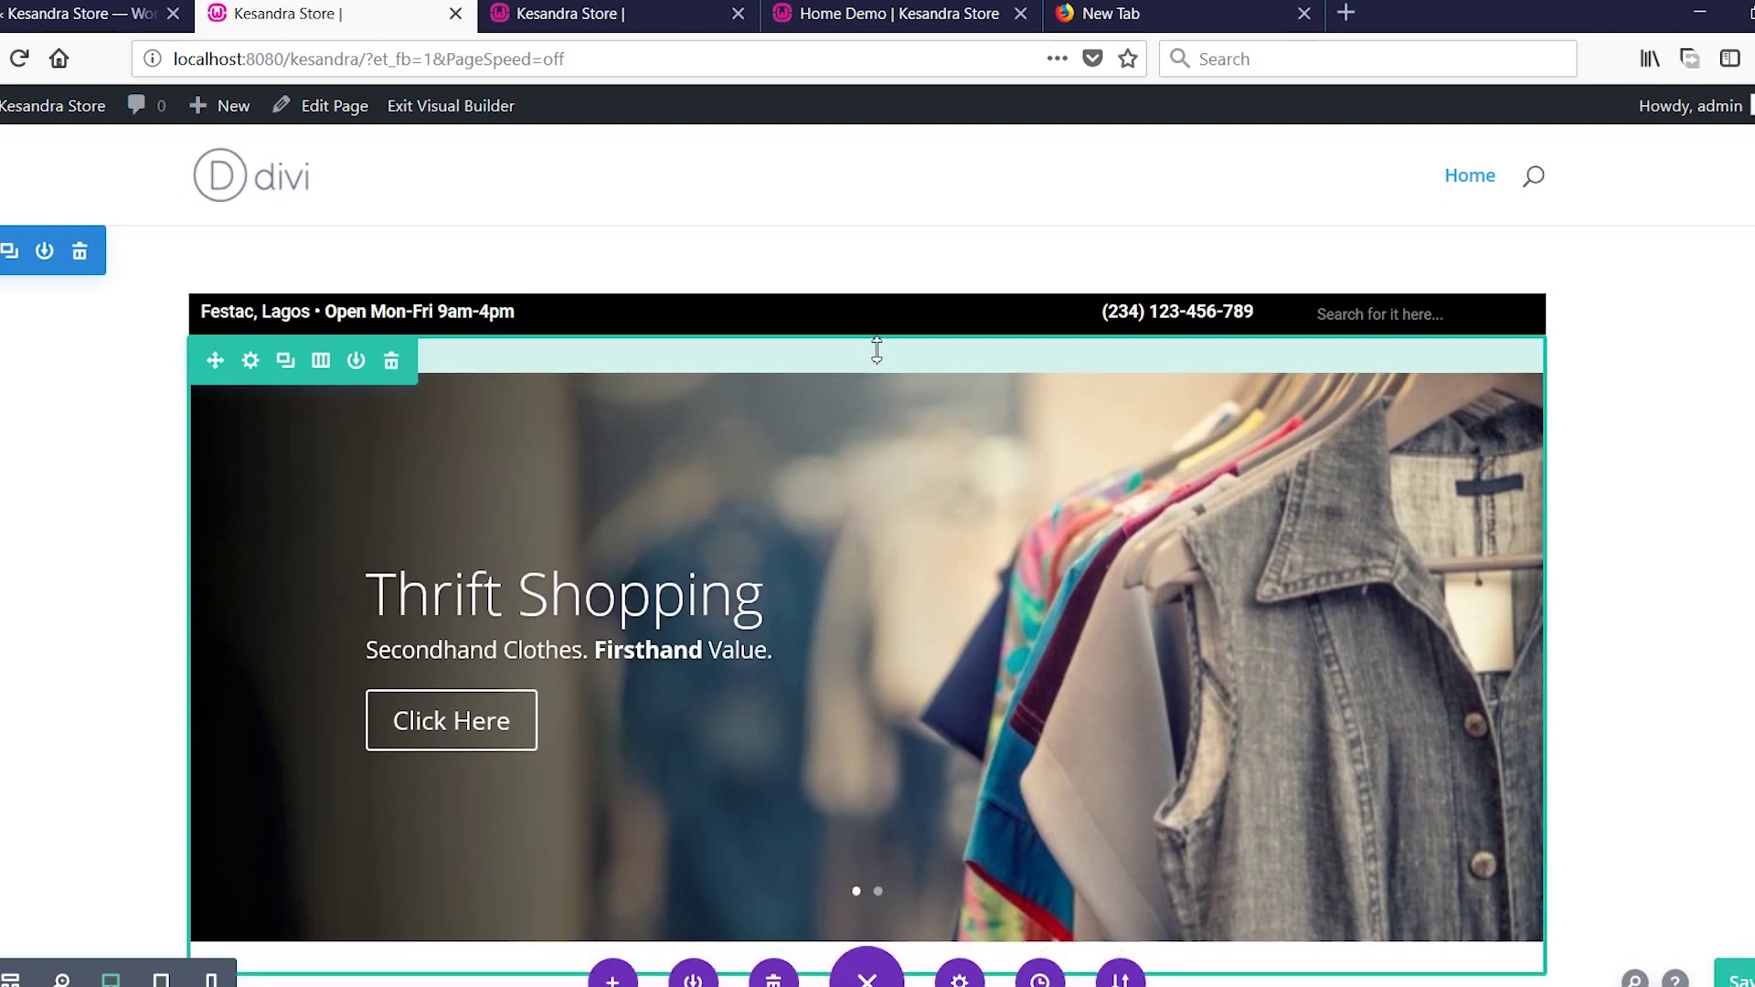
# Set the slider row's top and bottom custom padding to 0px and save the row settings.
pyautogui.moveTo(876, 352); pyautogui.dragTo(874, 397)
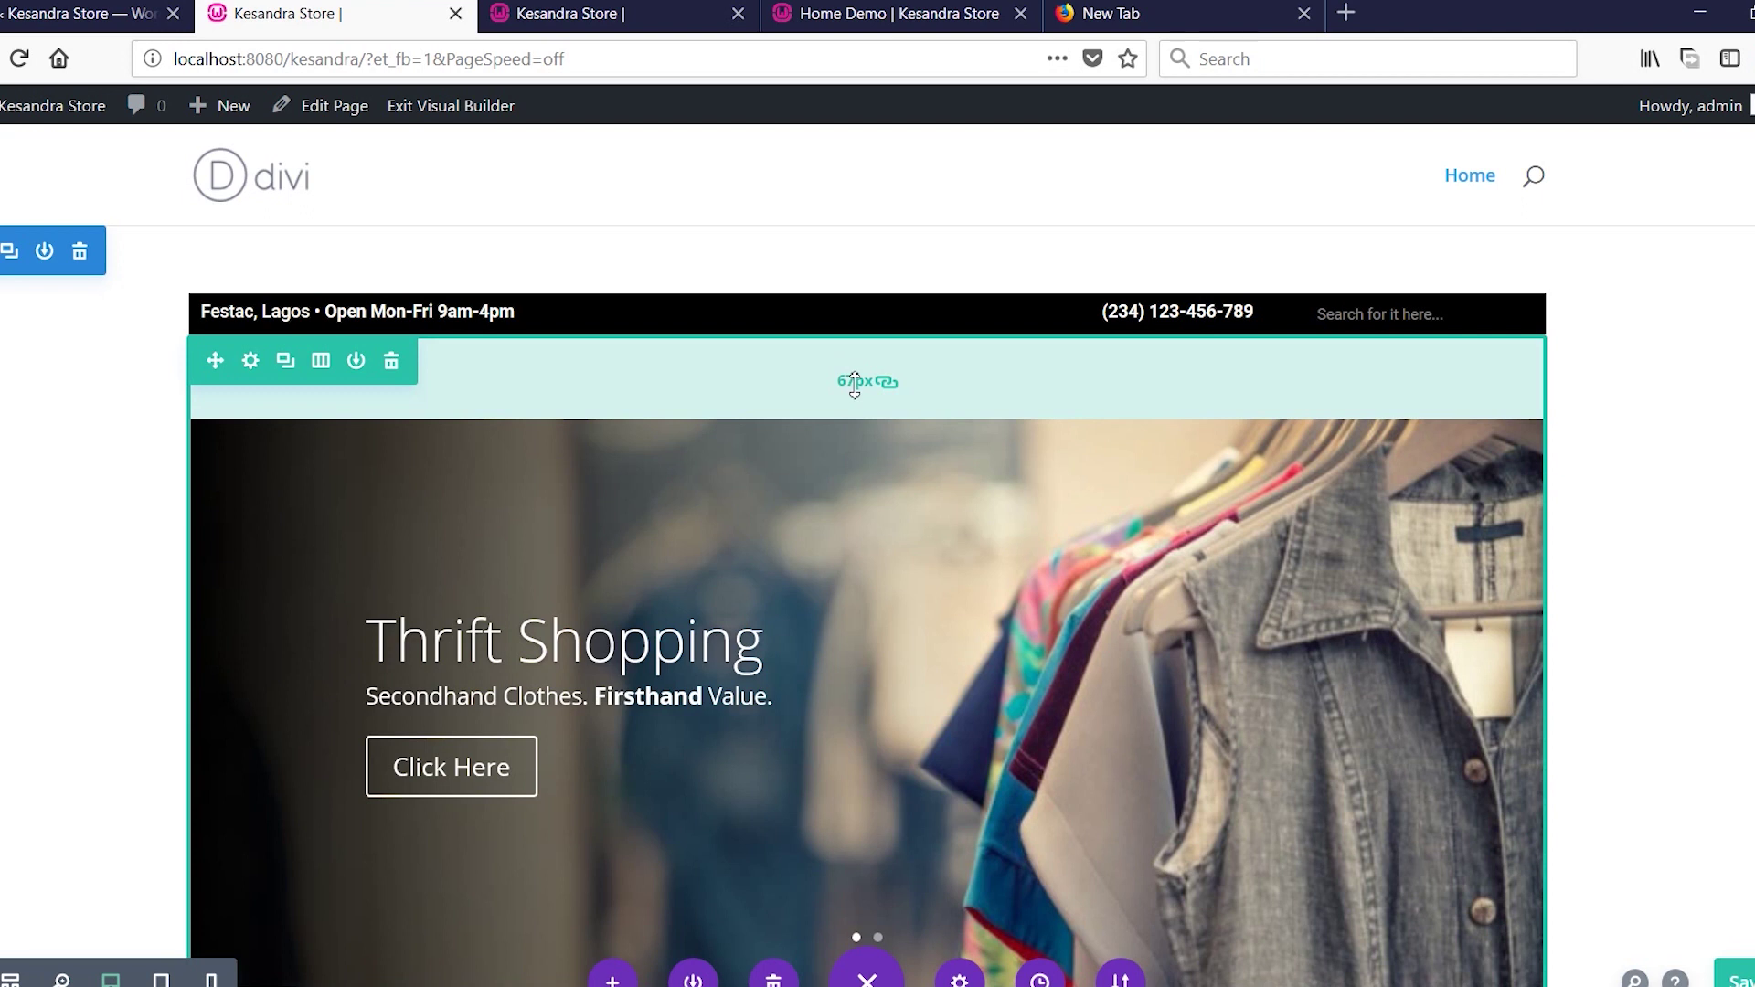
pyautogui.click(854, 382)
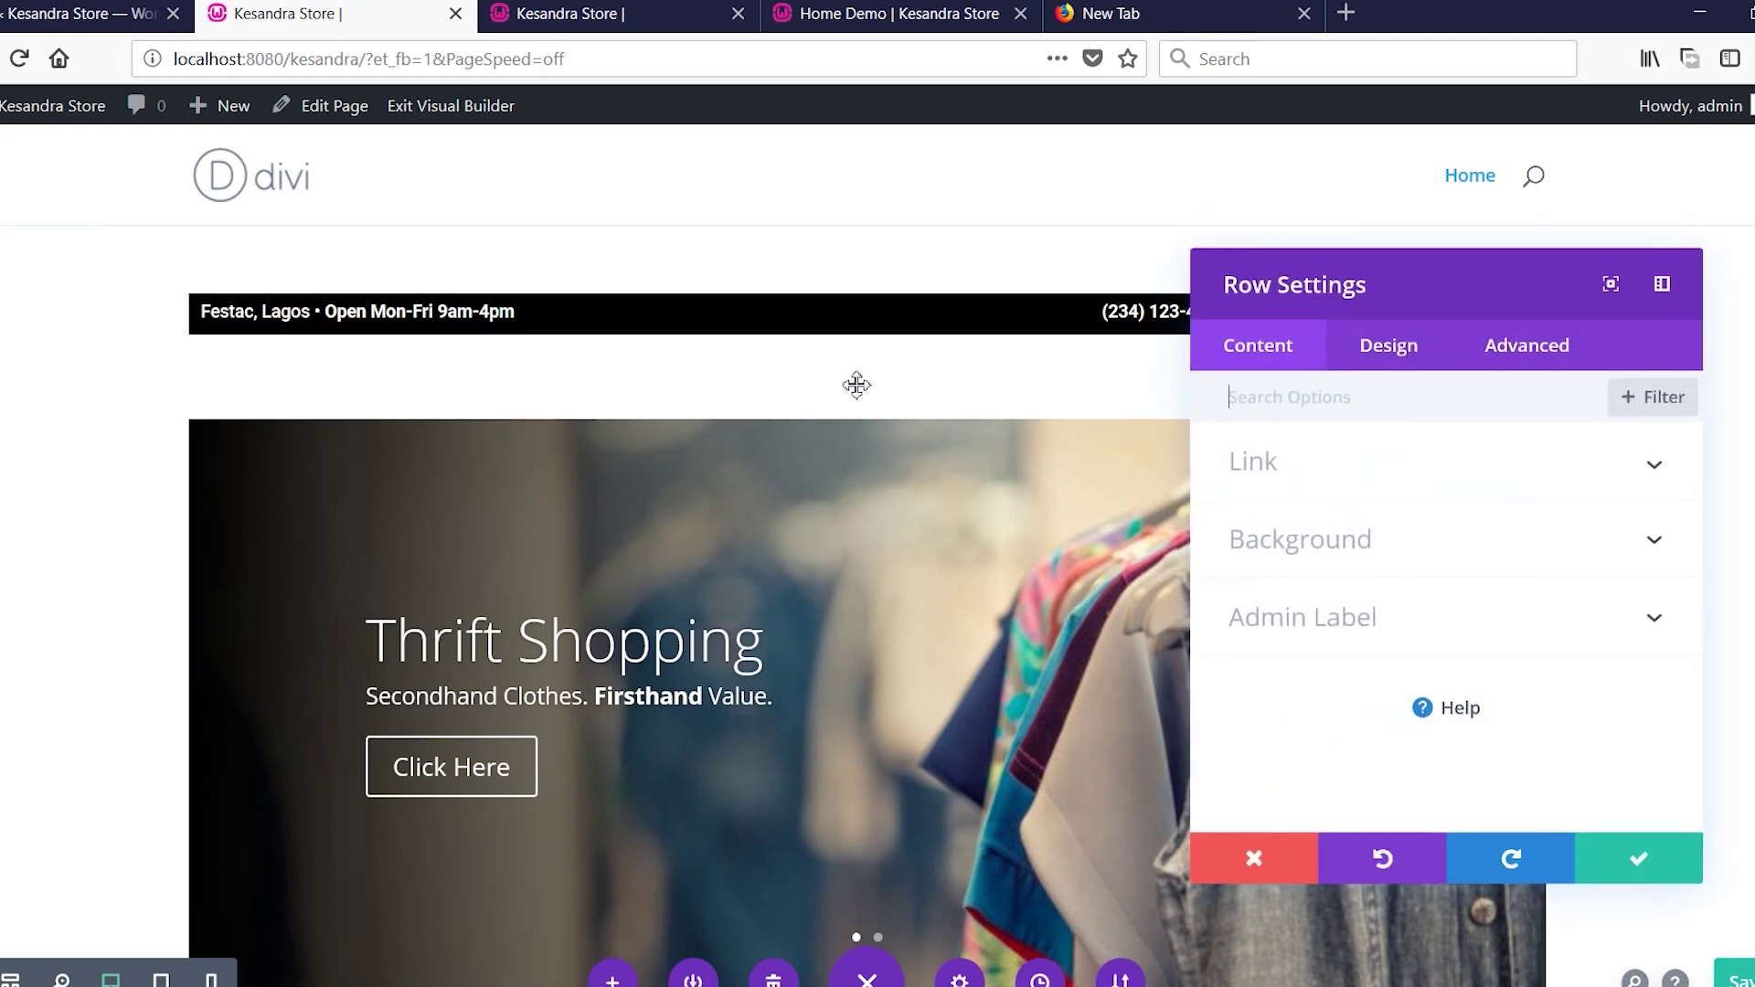
pyautogui.click(1391, 355)
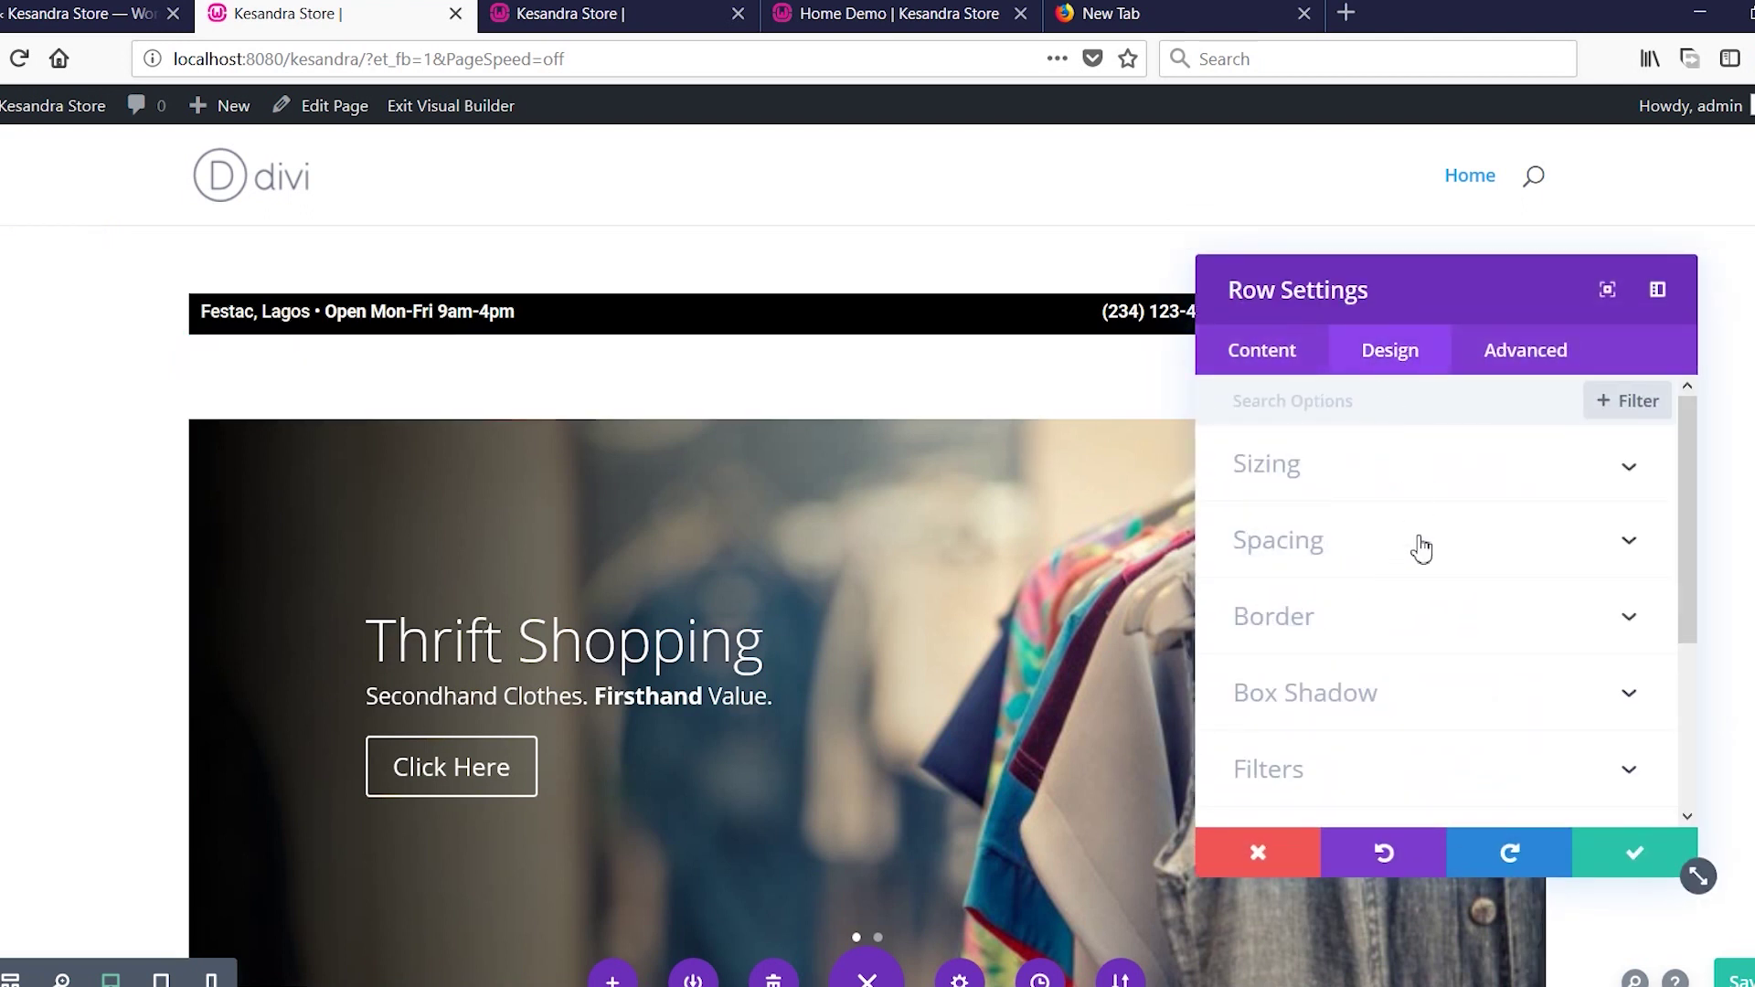
pyautogui.click(1374, 553)
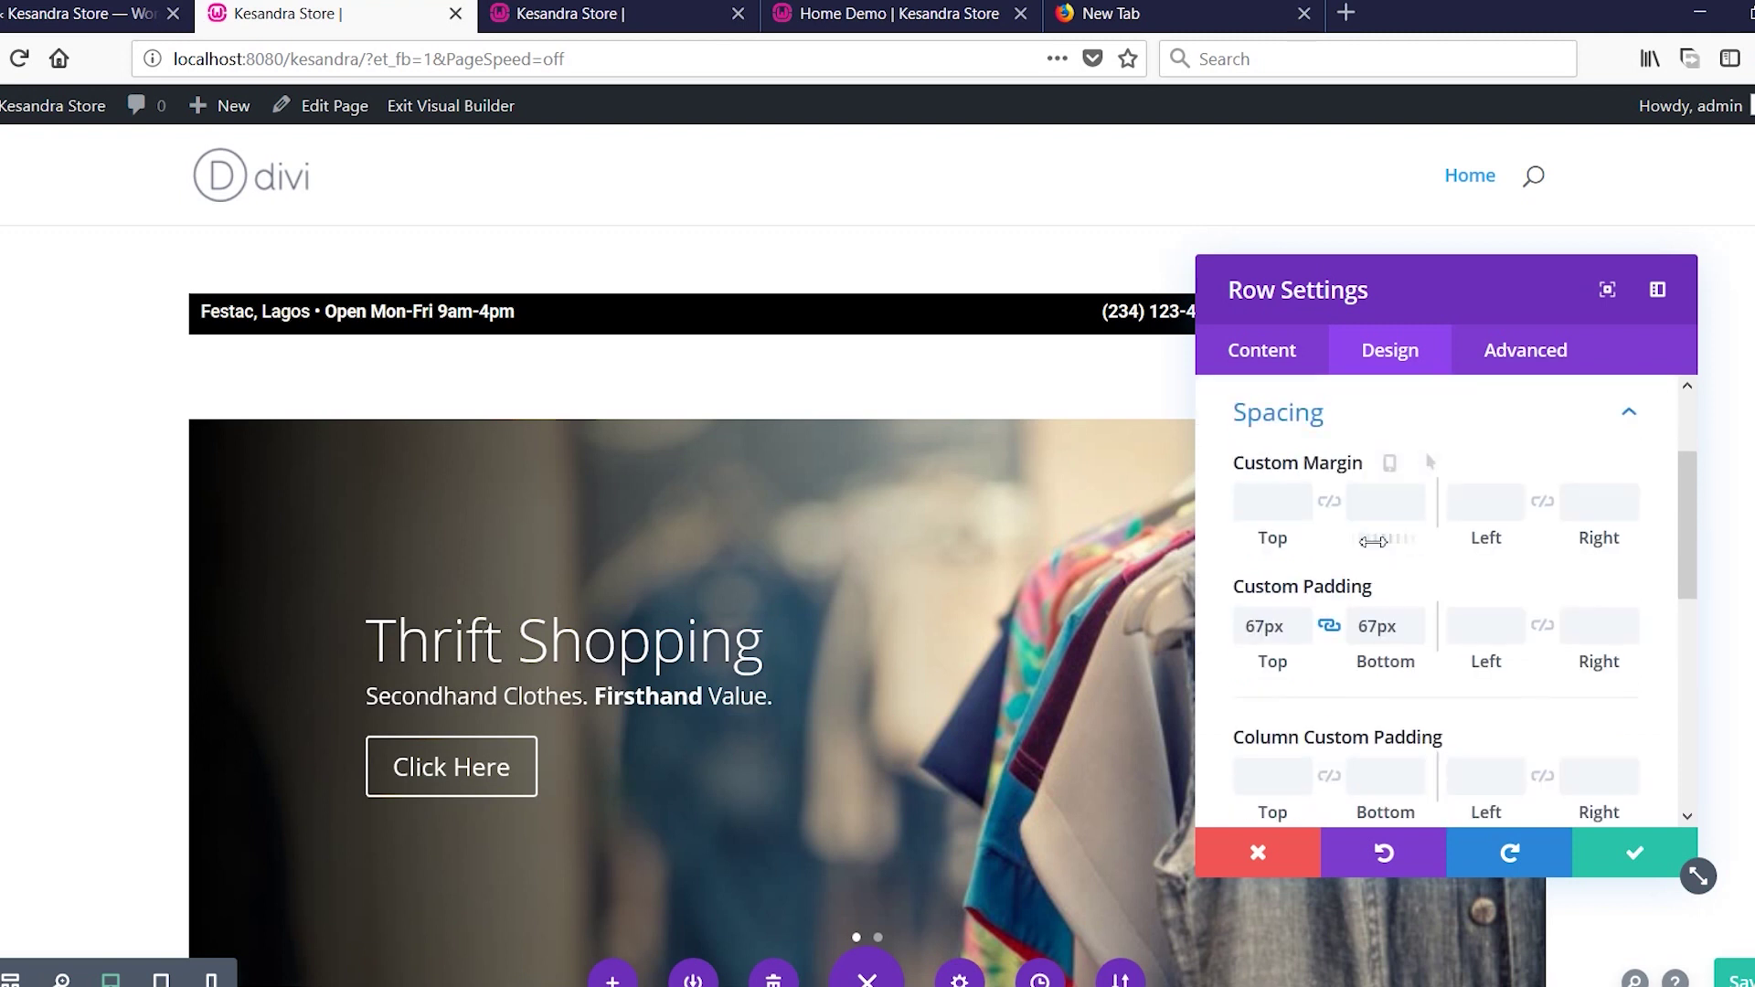
pyautogui.moveTo(1245, 625); pyautogui.dragTo(1381, 638)
pyautogui.write('0px')
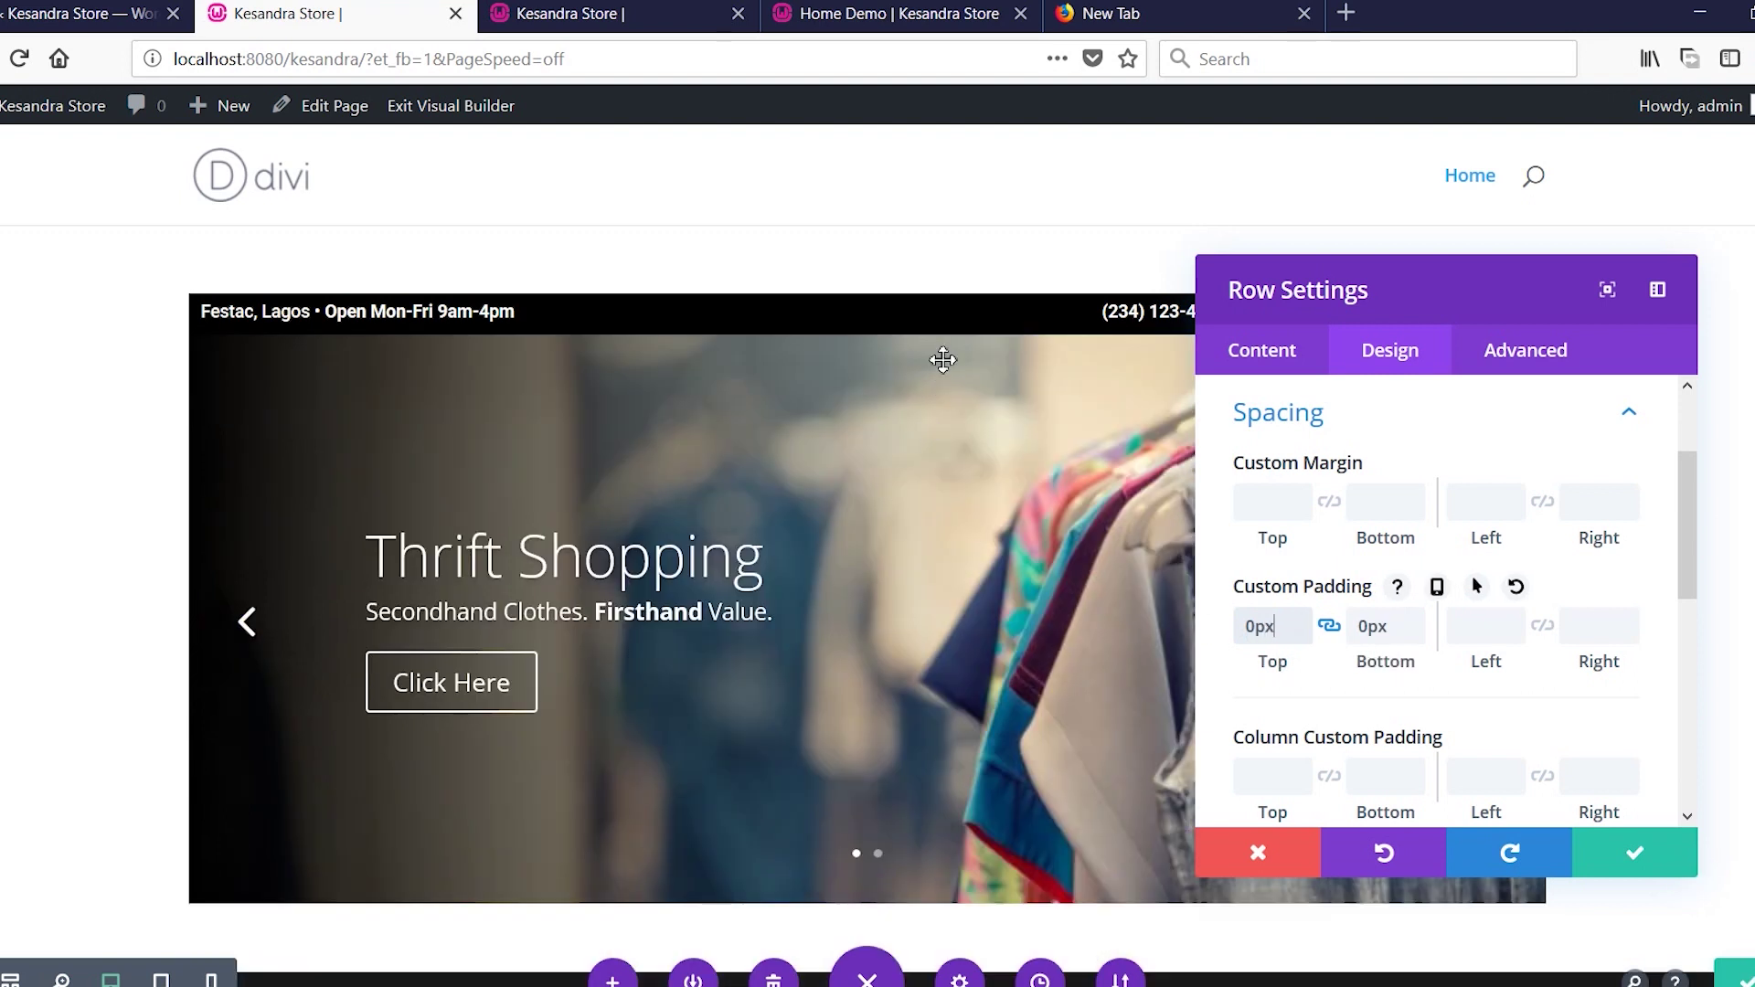
pyautogui.click(1620, 853)
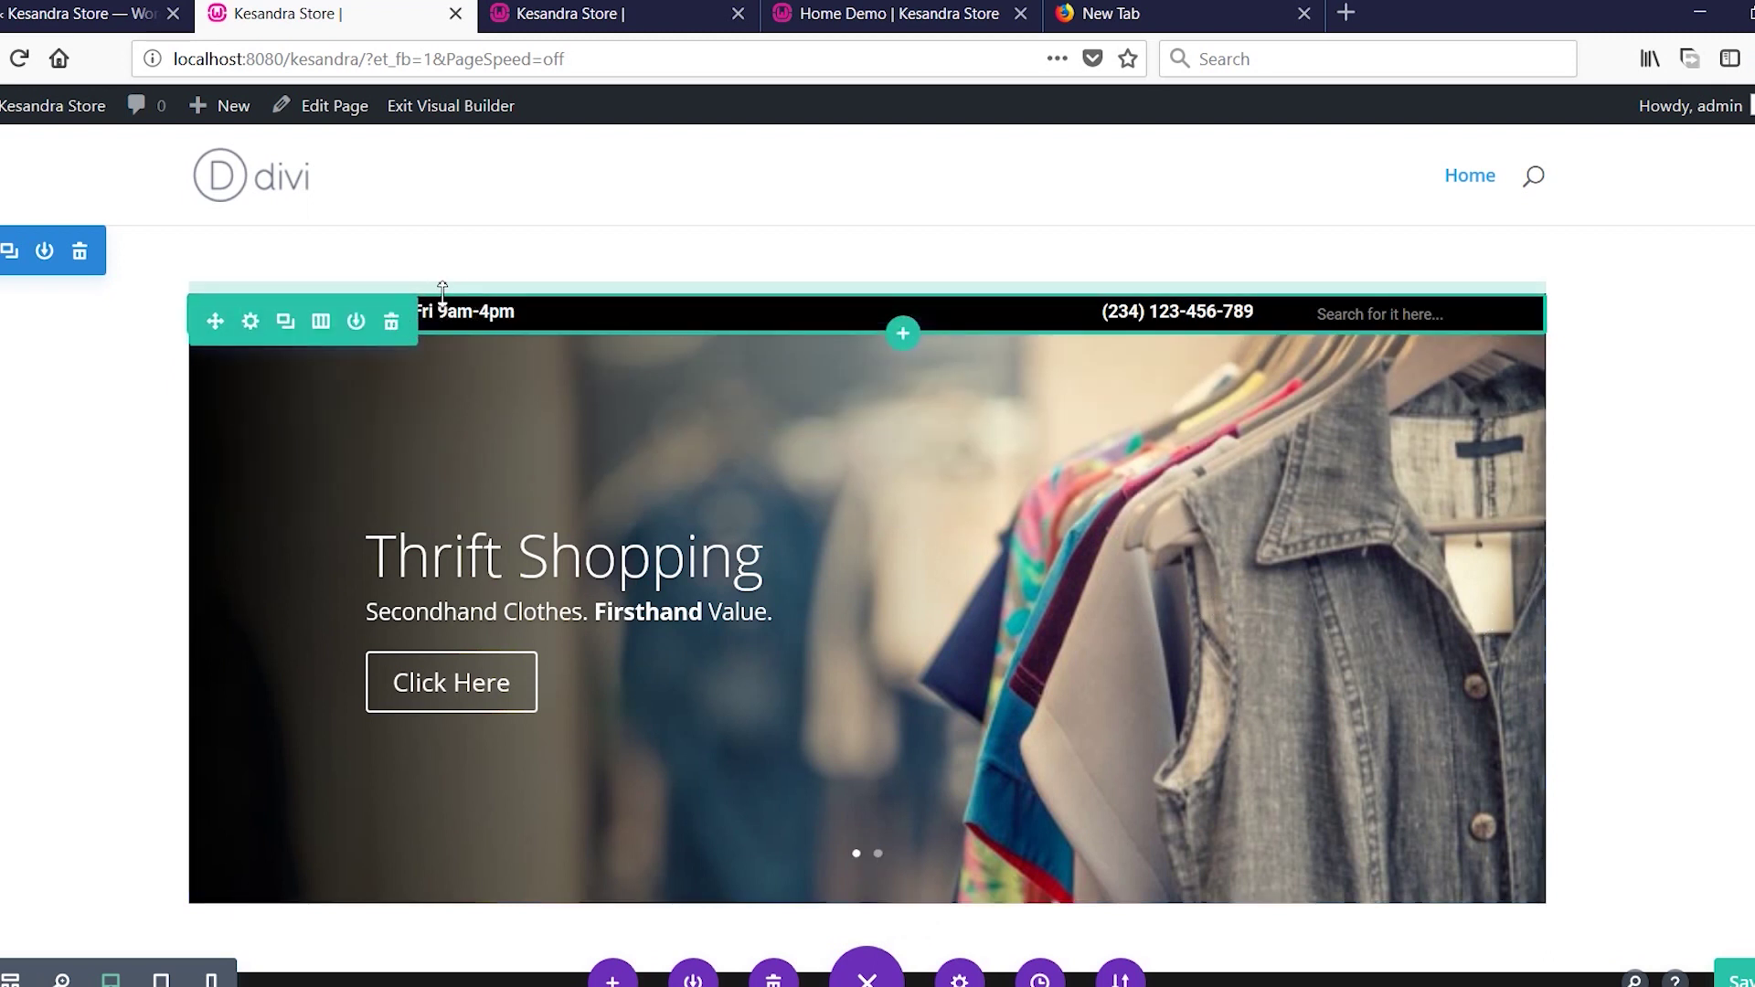
# Duplicate the black contact bar row and move the copy below the slider.
pyautogui.click(286, 324)
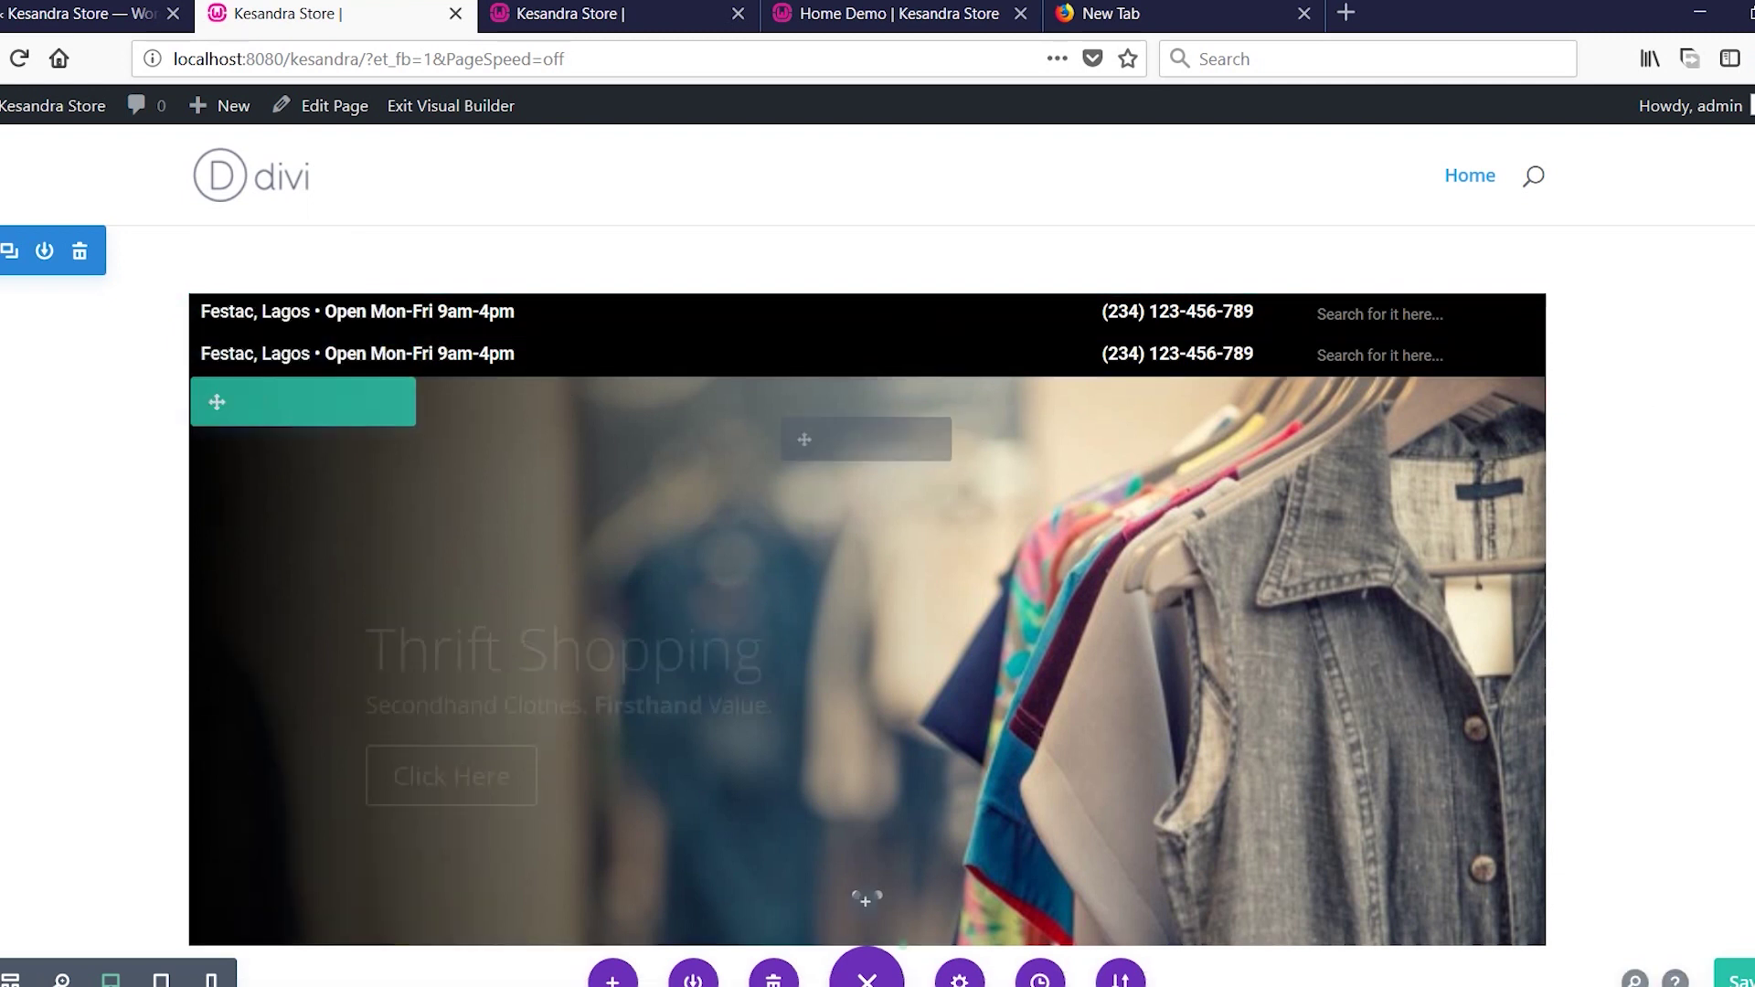
pyautogui.scroll(-1, 286, 325)
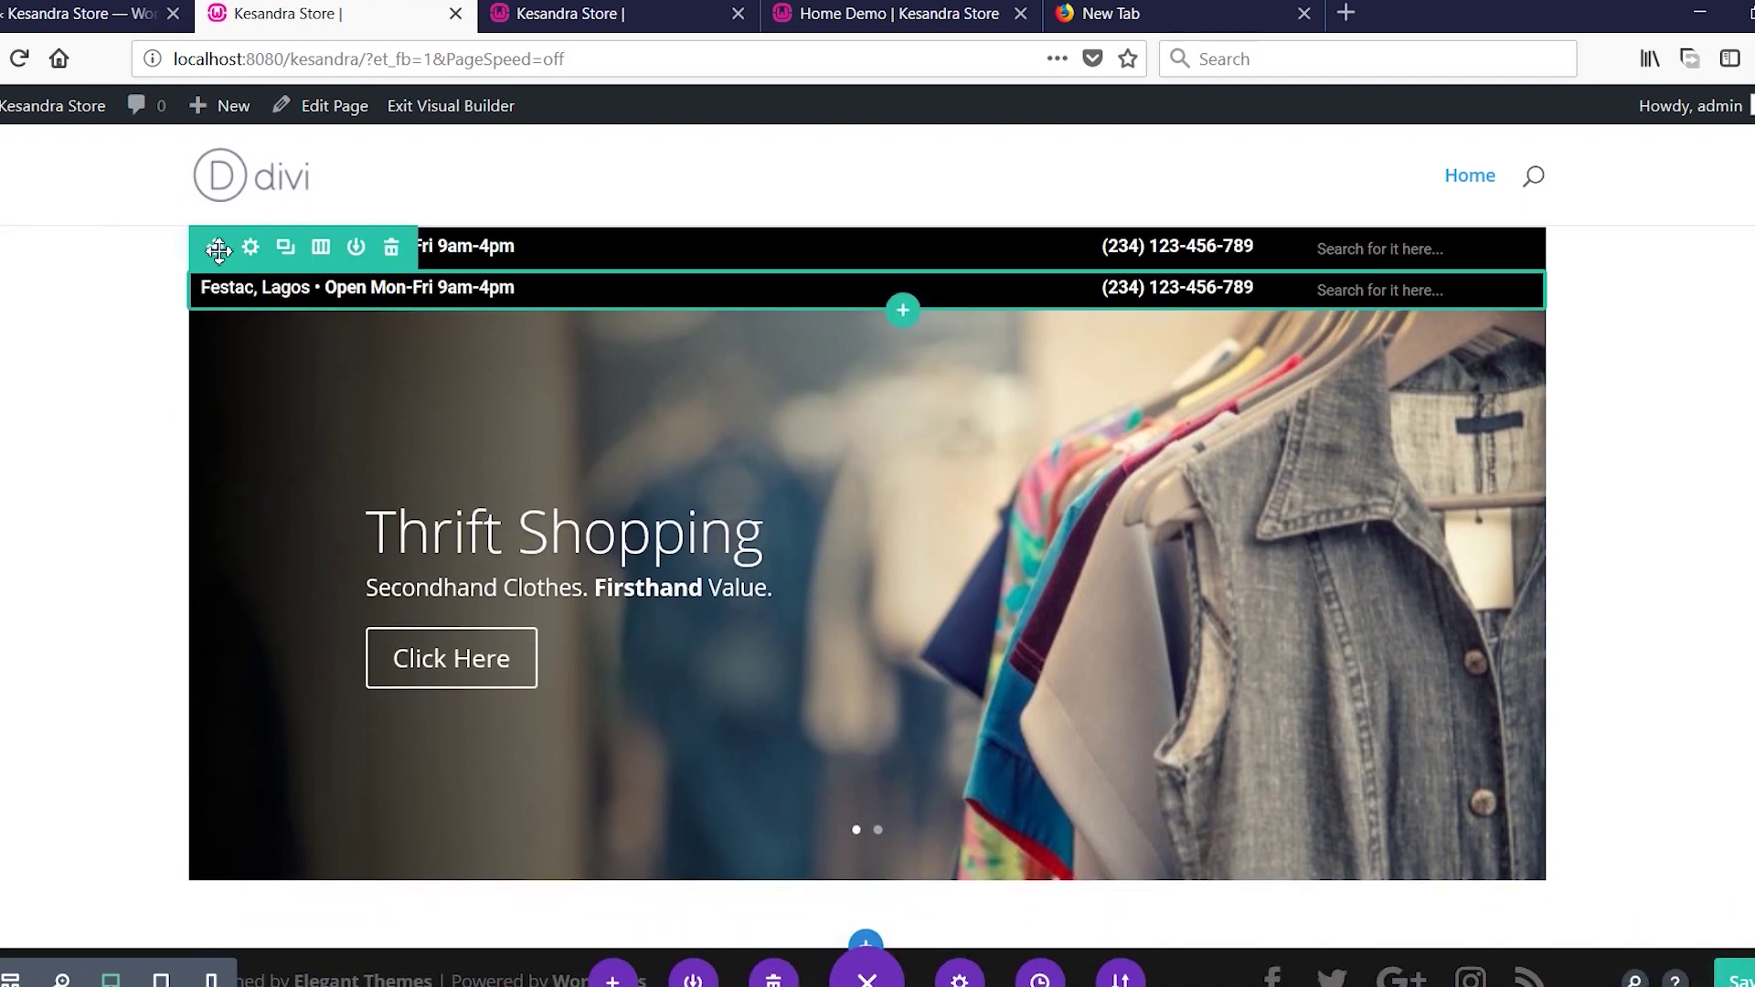
pyautogui.moveTo(216, 243); pyautogui.dragTo(301, 868)
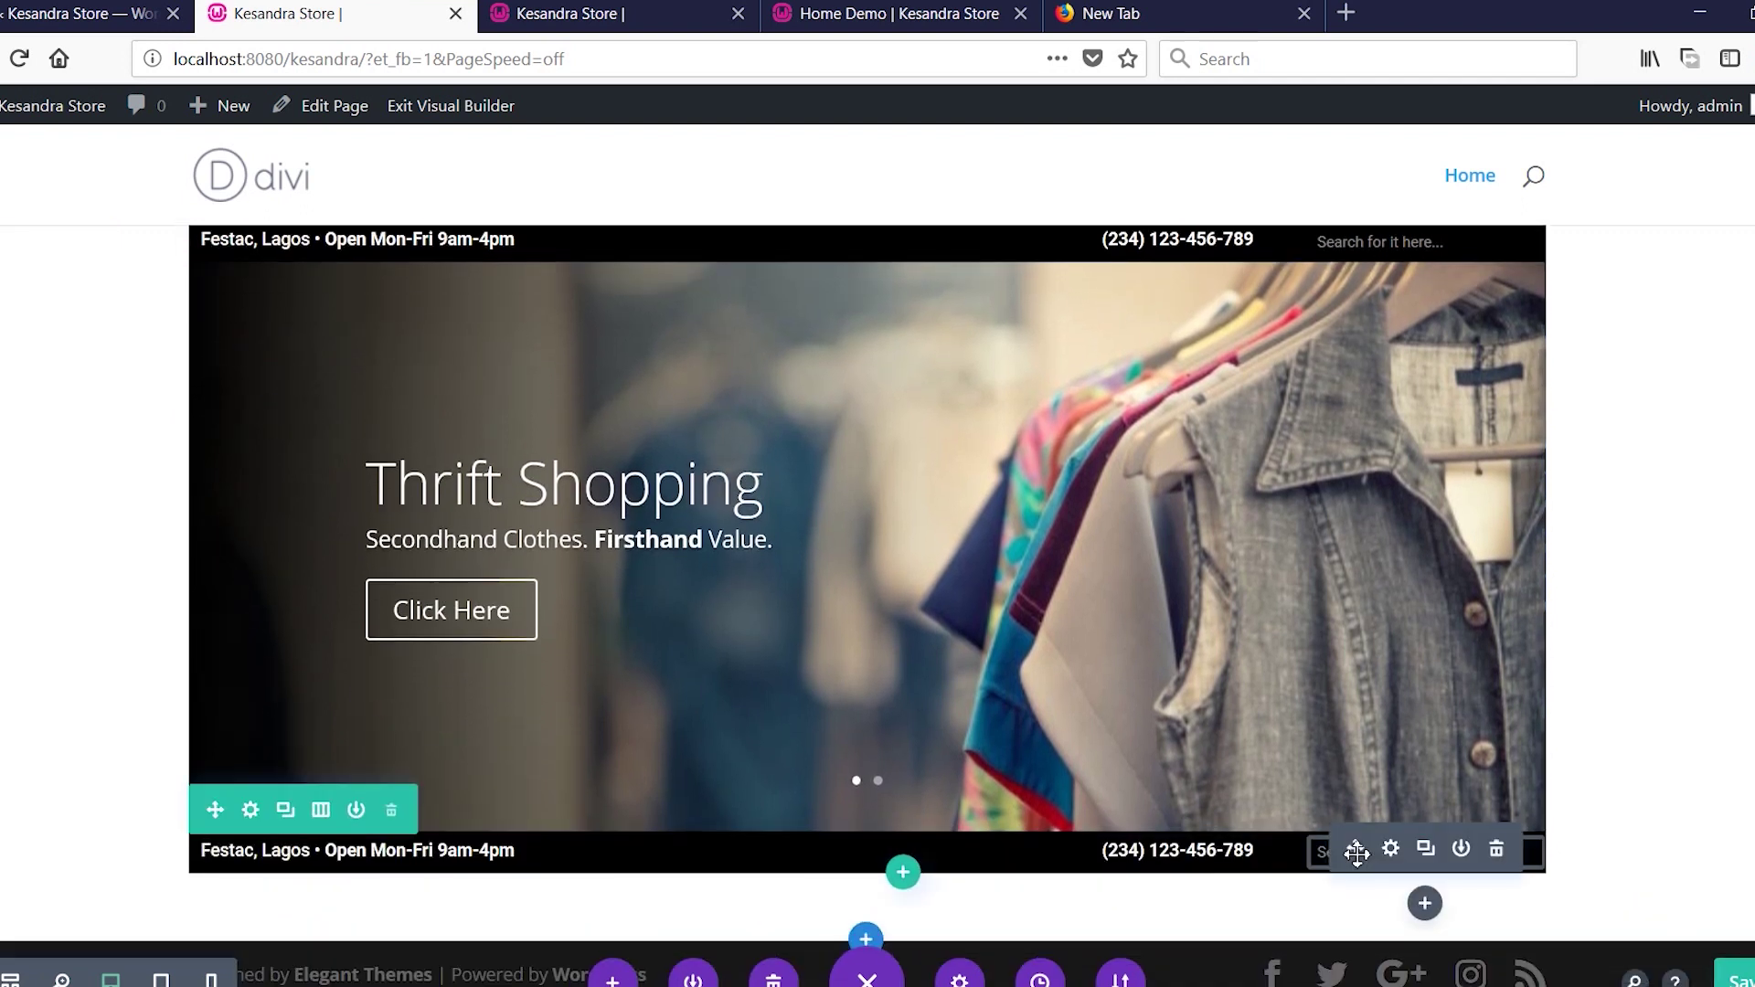
# Delete the search module from the copied bar and change its layout to two equal columns.
pyautogui.click(1496, 849)
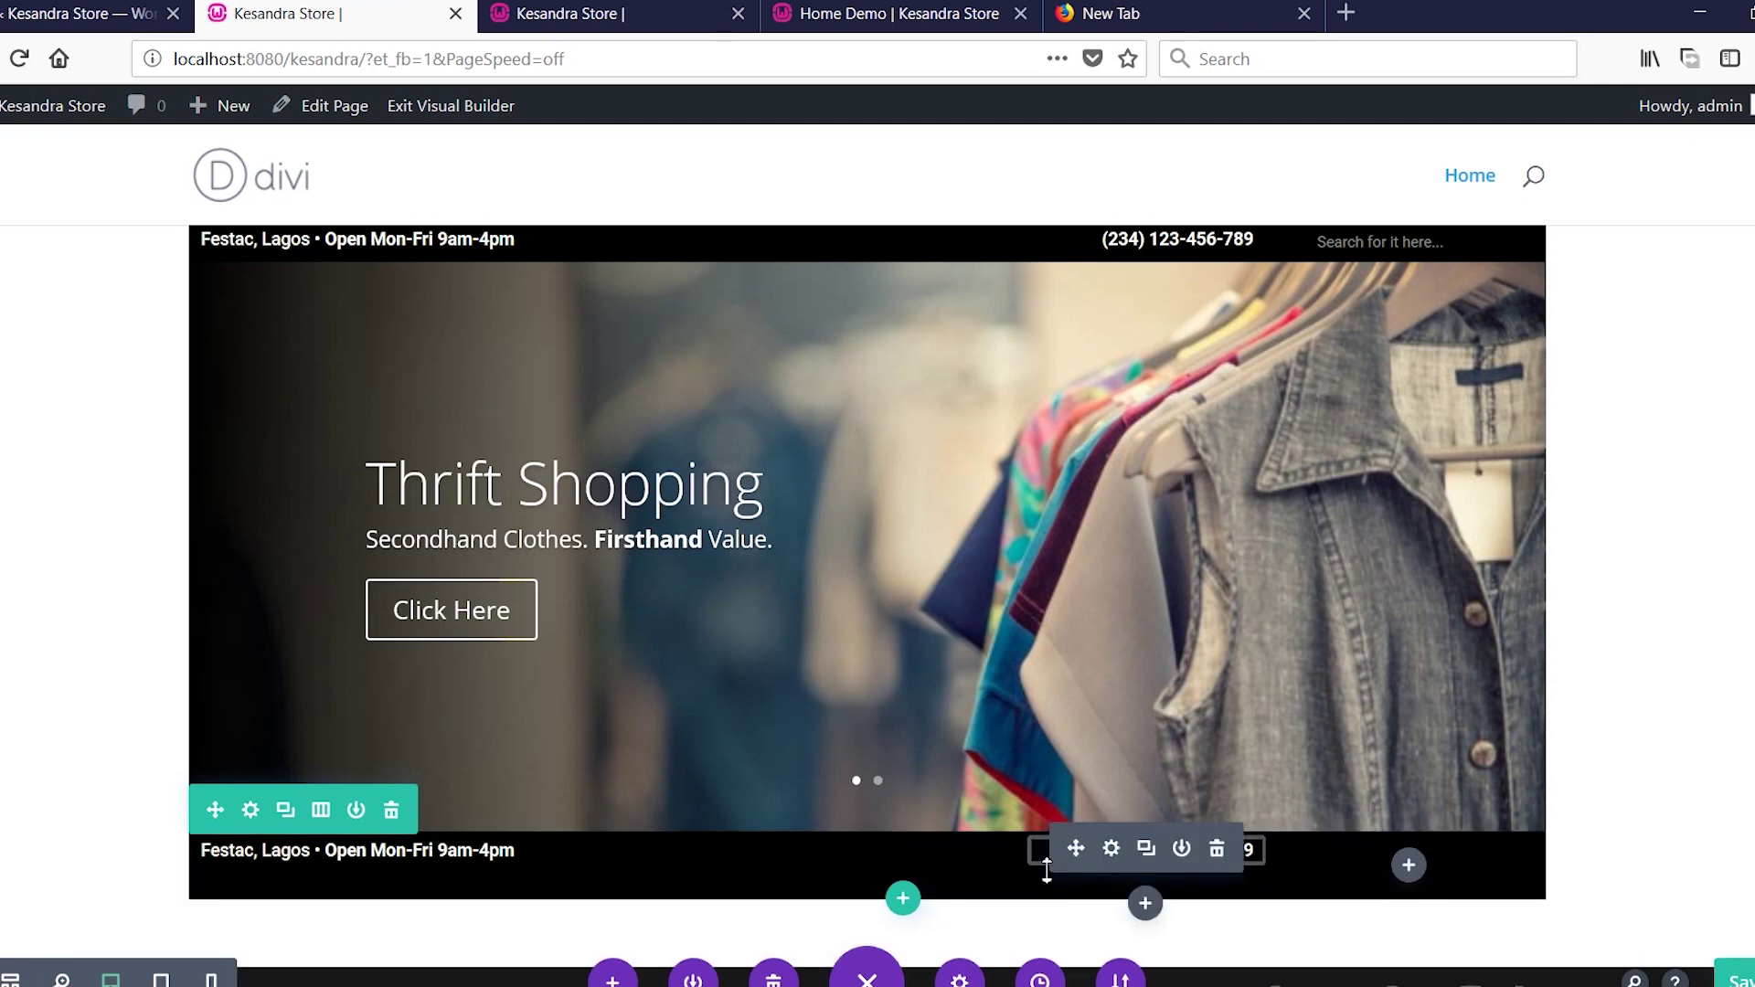
pyautogui.click(321, 809)
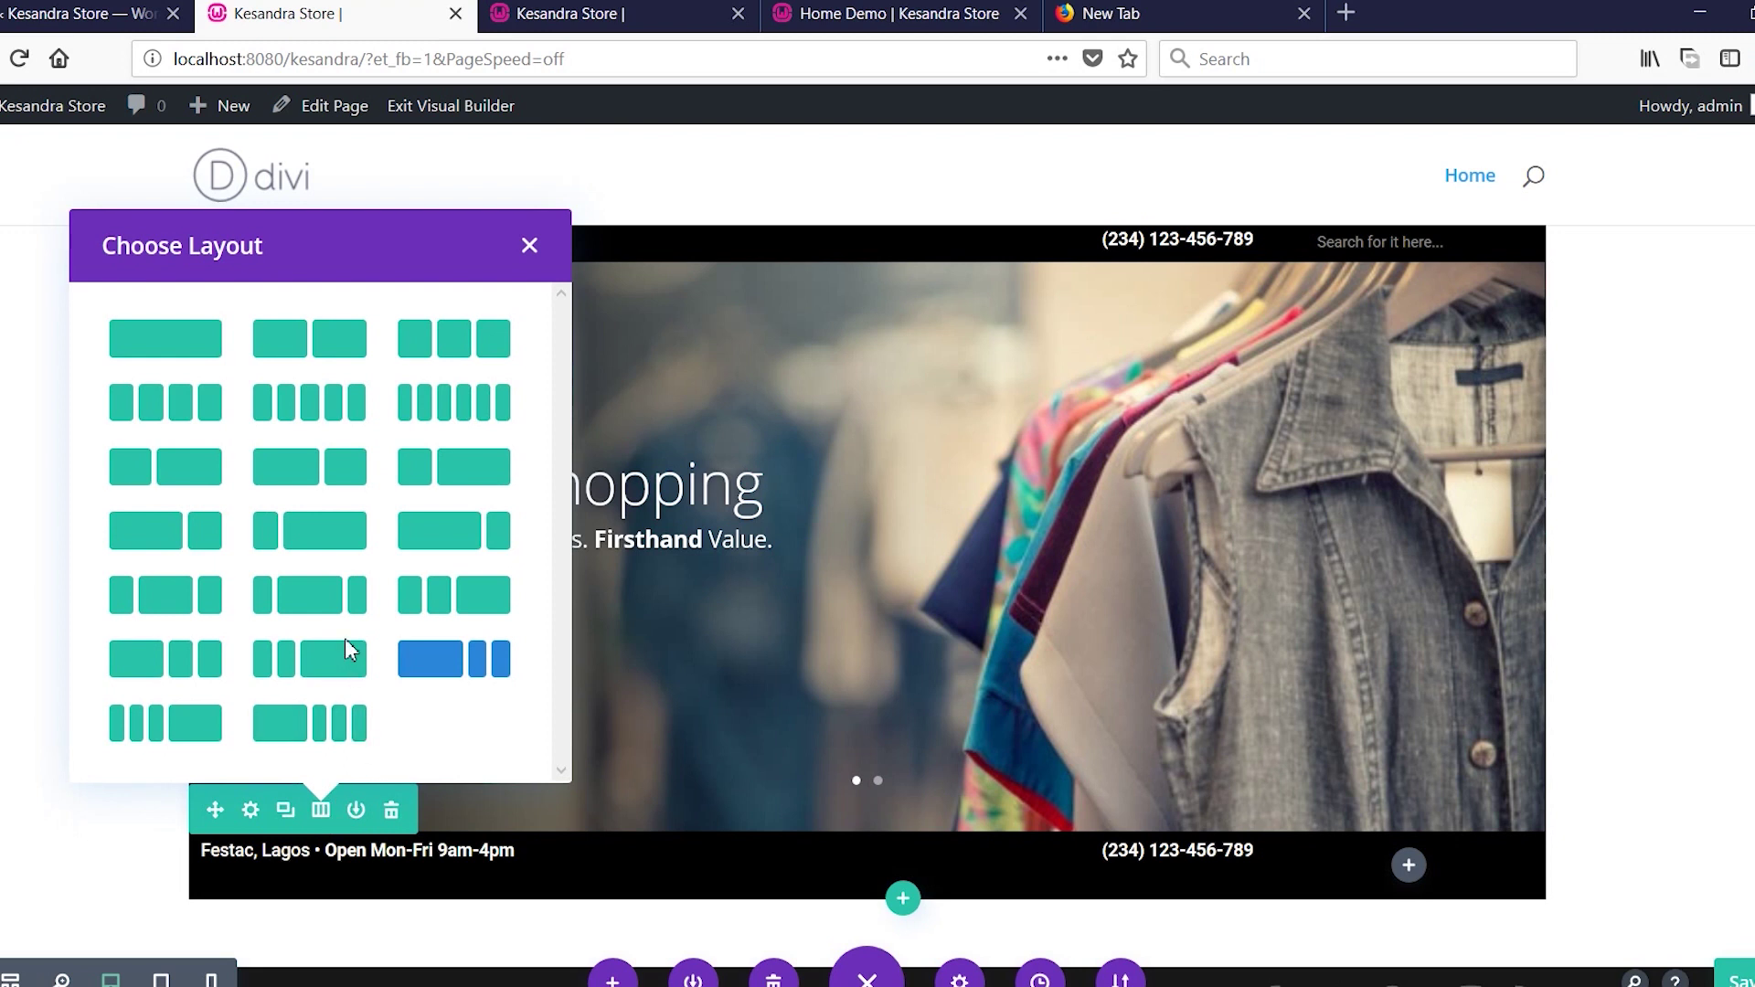
pyautogui.click(311, 345)
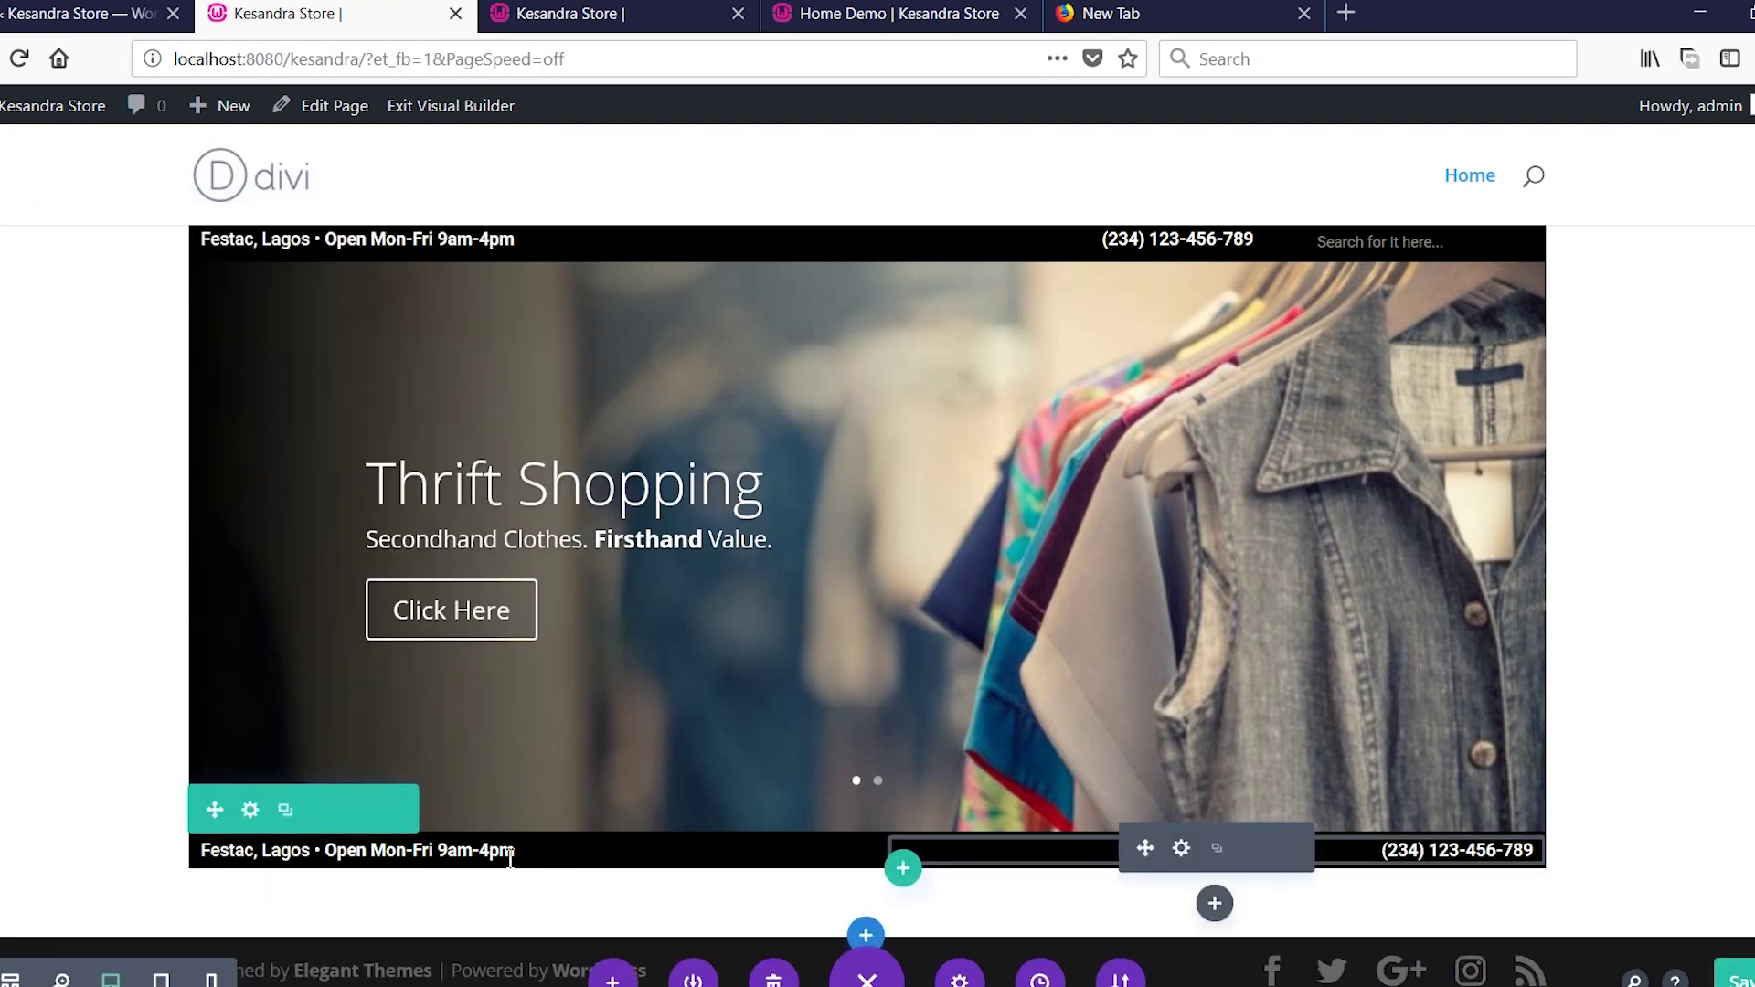
# Change the copied bar's texts to "Free Delivery on orders above N25,000" and "Get Details", and give its row a lightened version of the red #e02b20 background.
pyautogui.moveTo(508, 856)
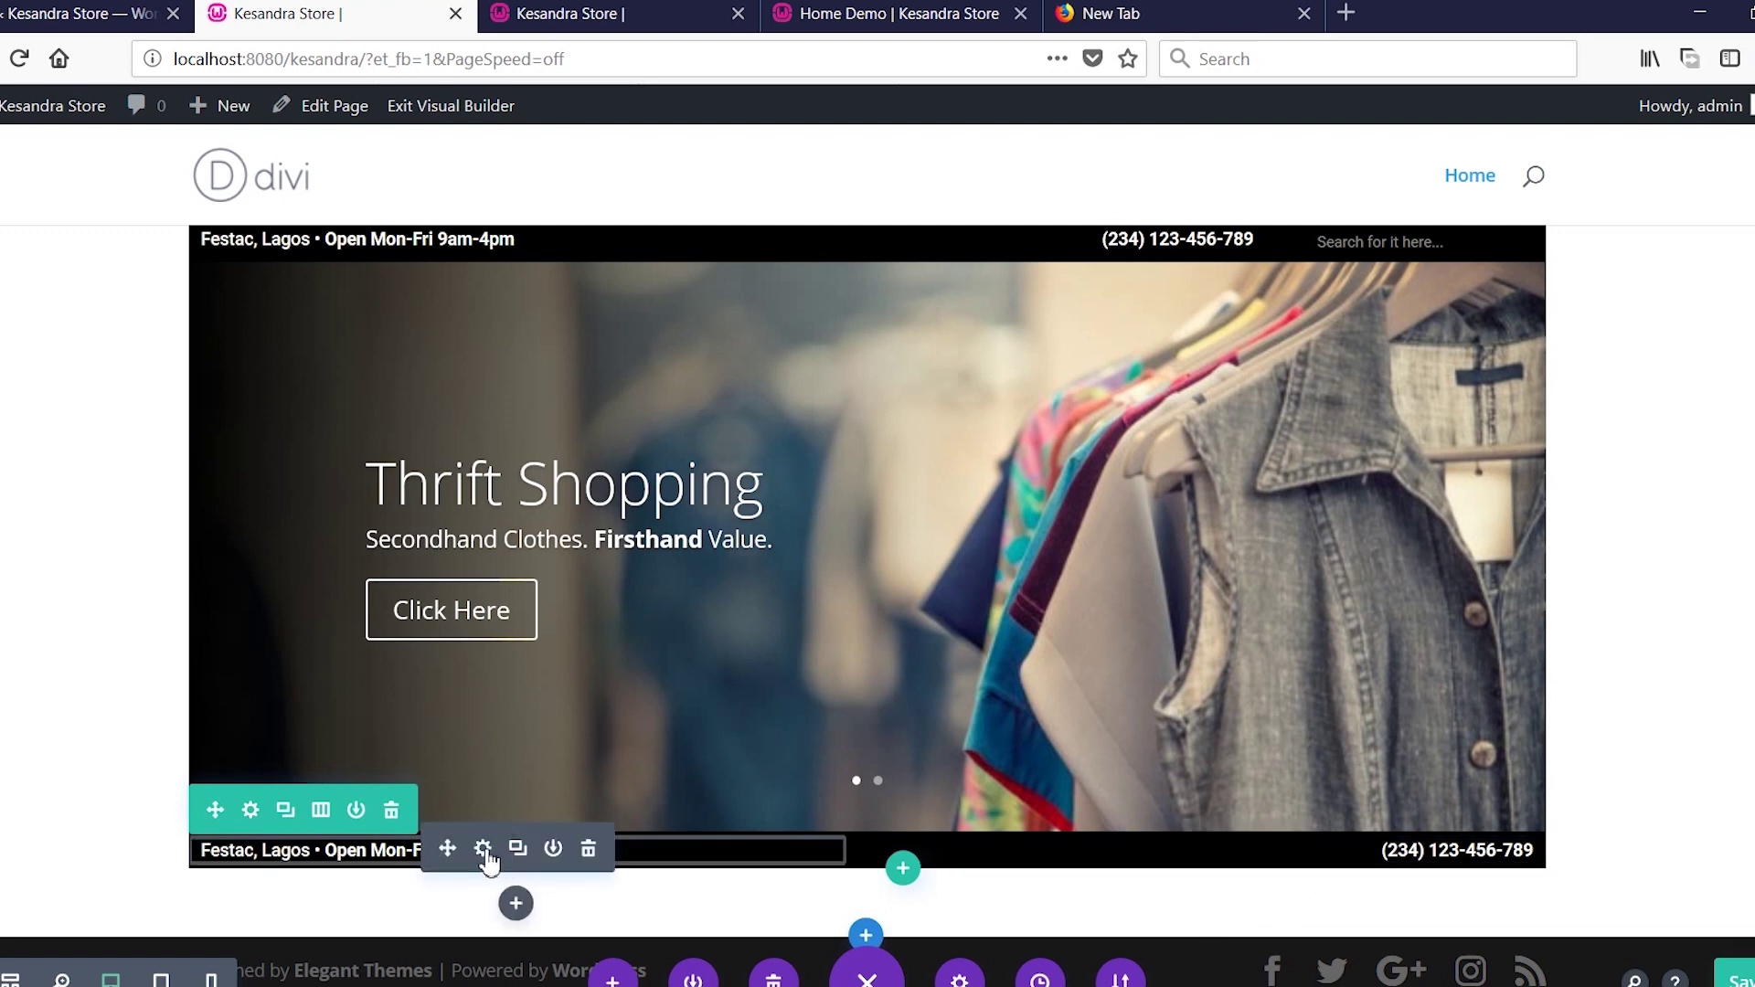
pyautogui.click(483, 848)
pyautogui.click(1376, 802)
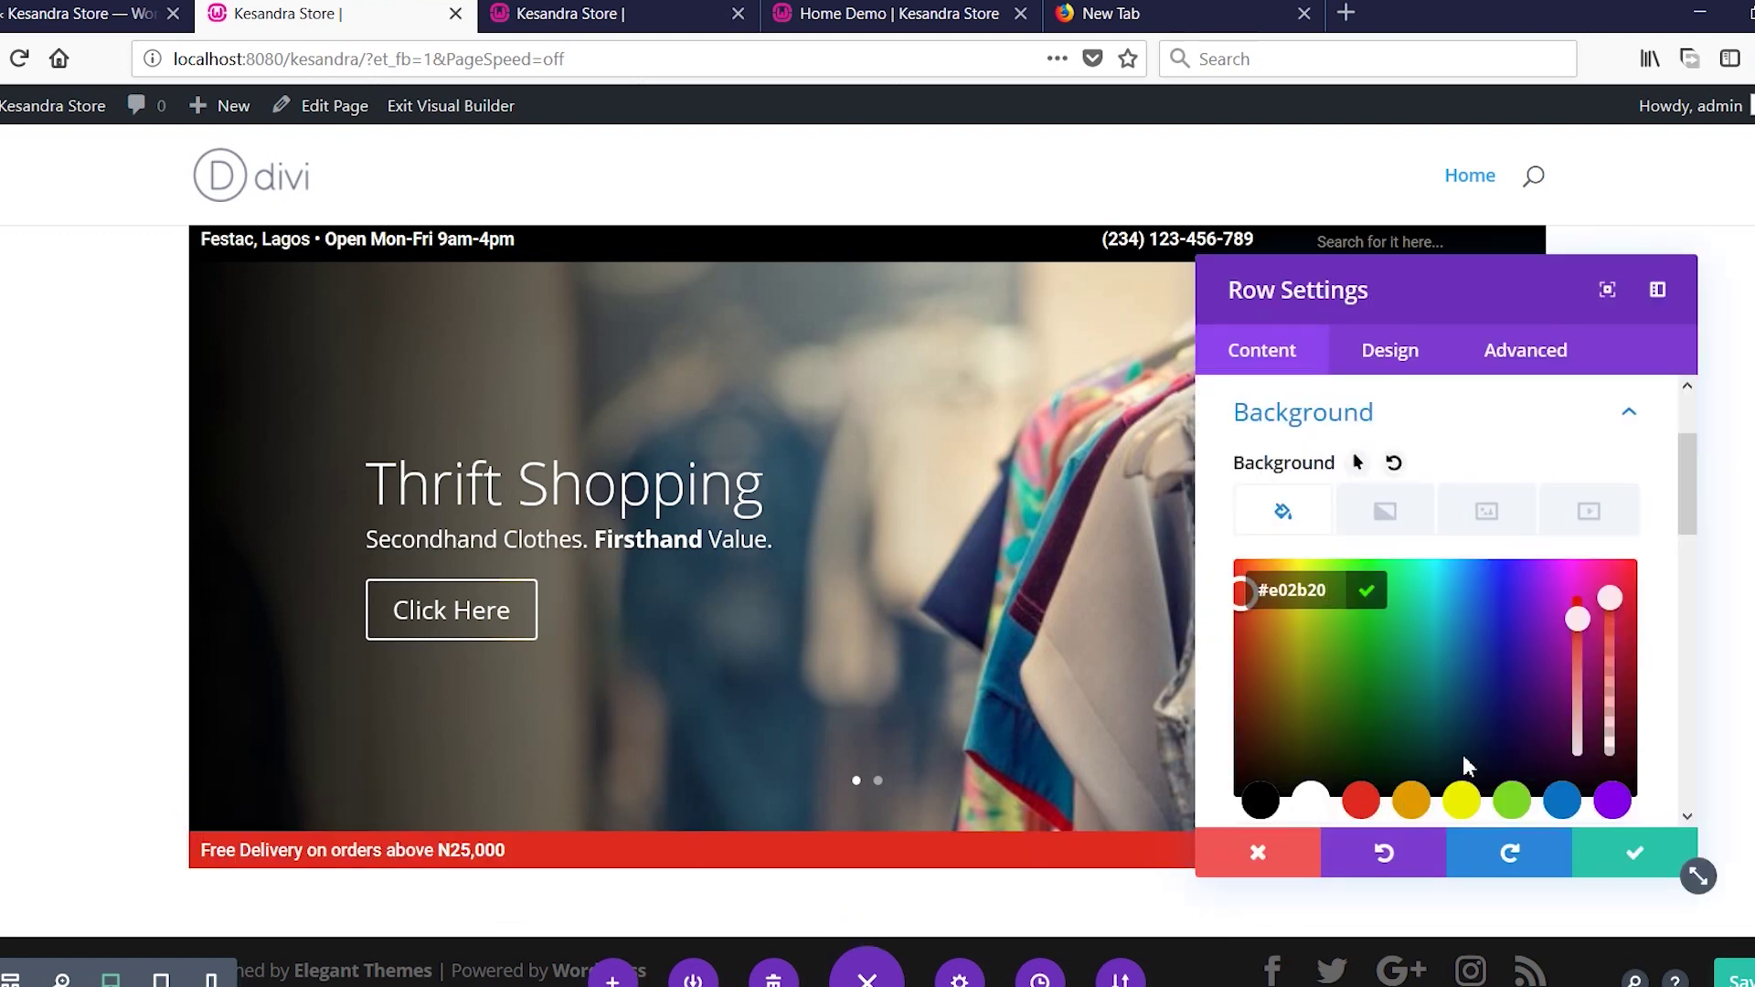
pyautogui.moveTo(1578, 637); pyautogui.dragTo(1577, 645)
pyautogui.click(1639, 857)
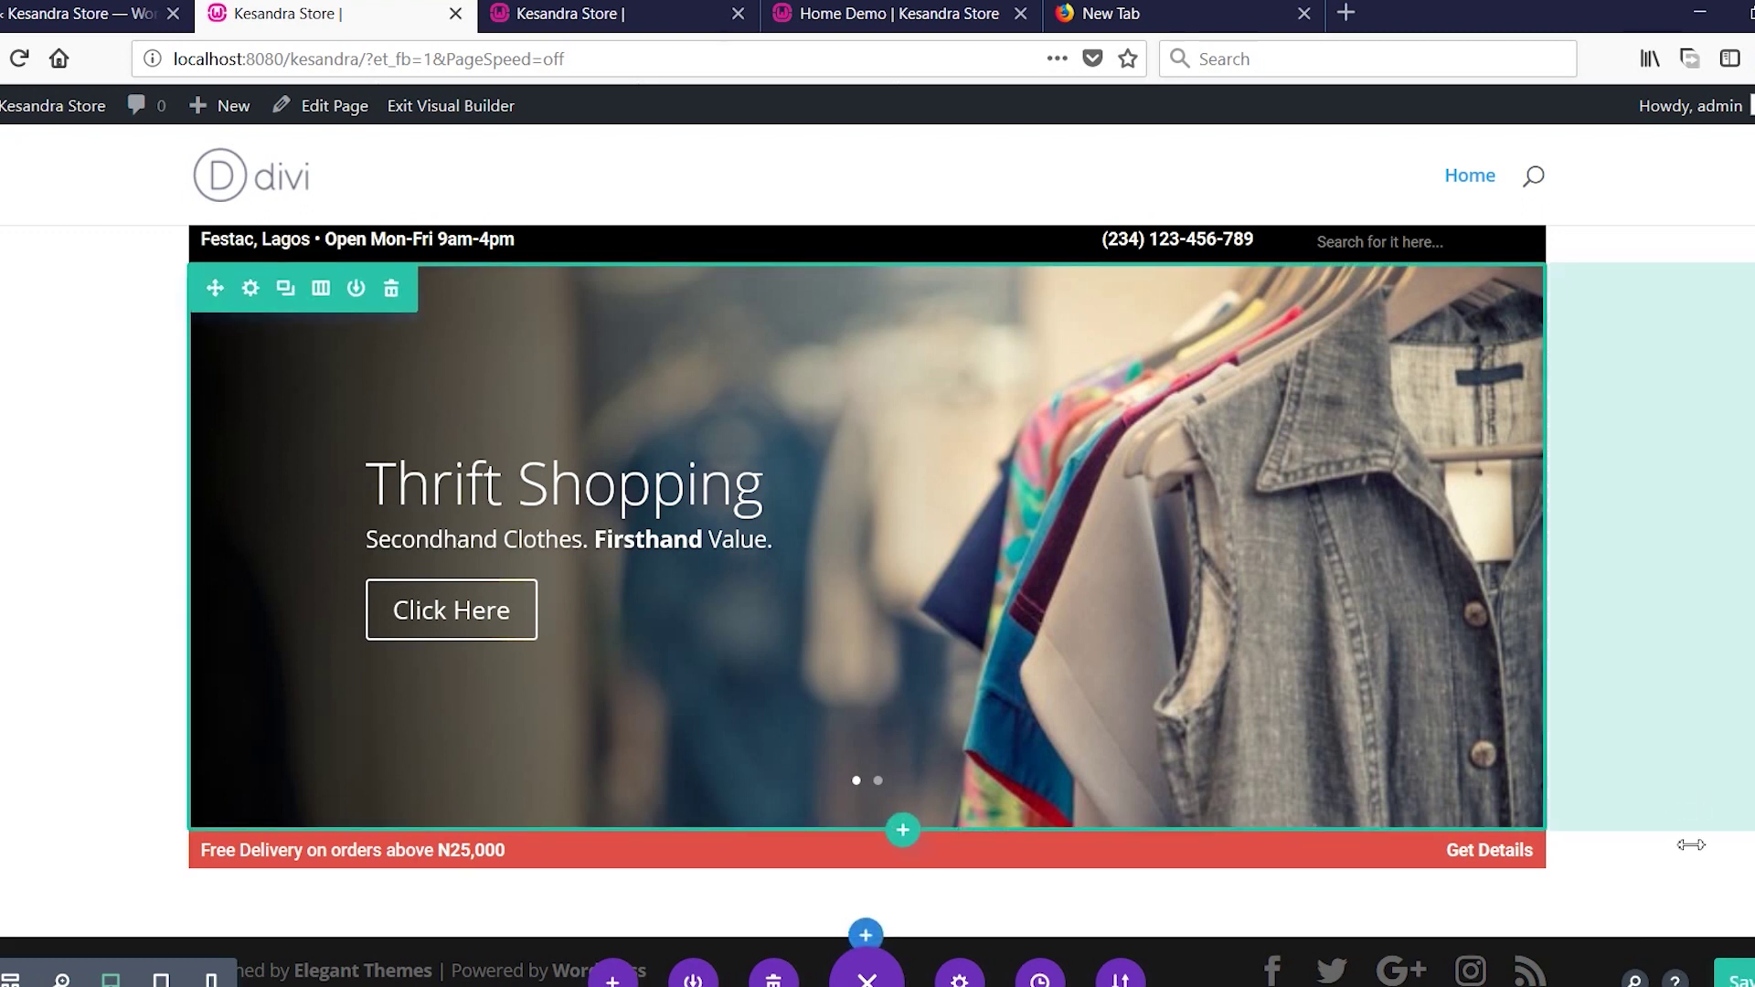
# Save the page, reload the live Kesandra site to check the result, and return to the Visual Builder.
pyautogui.click(1734, 979)
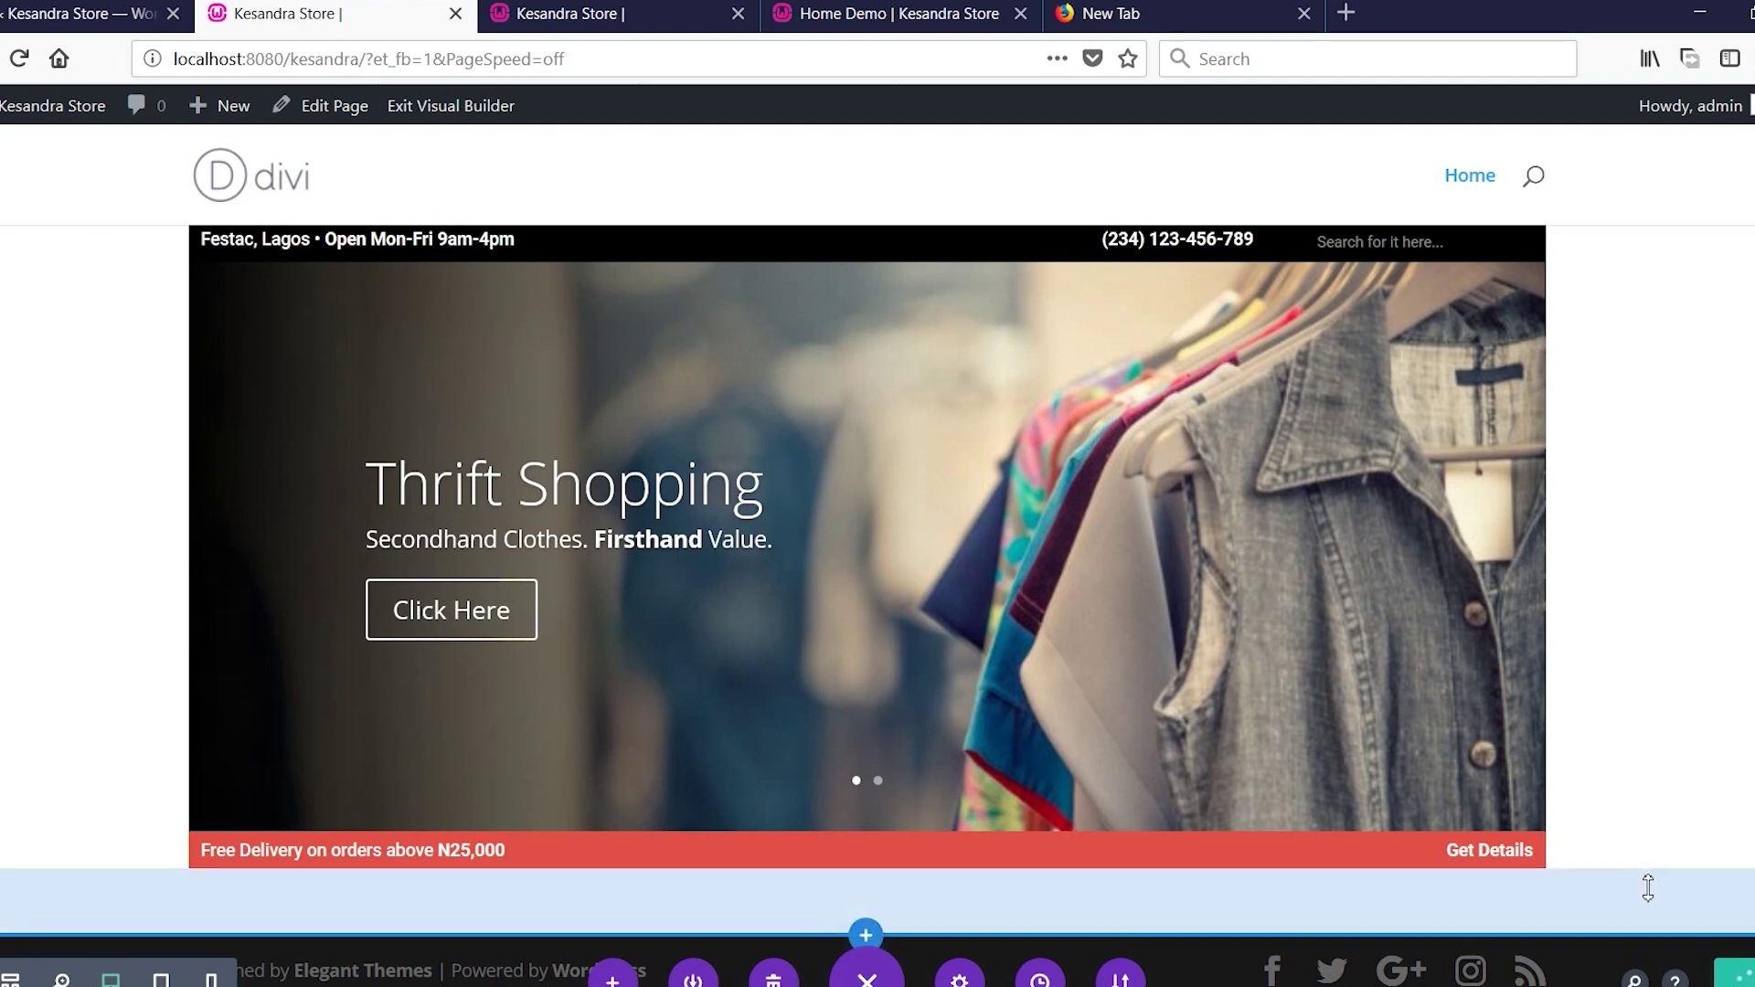
pyautogui.hotkey('ctrl', 'Tab')
pyautogui.press('F5')
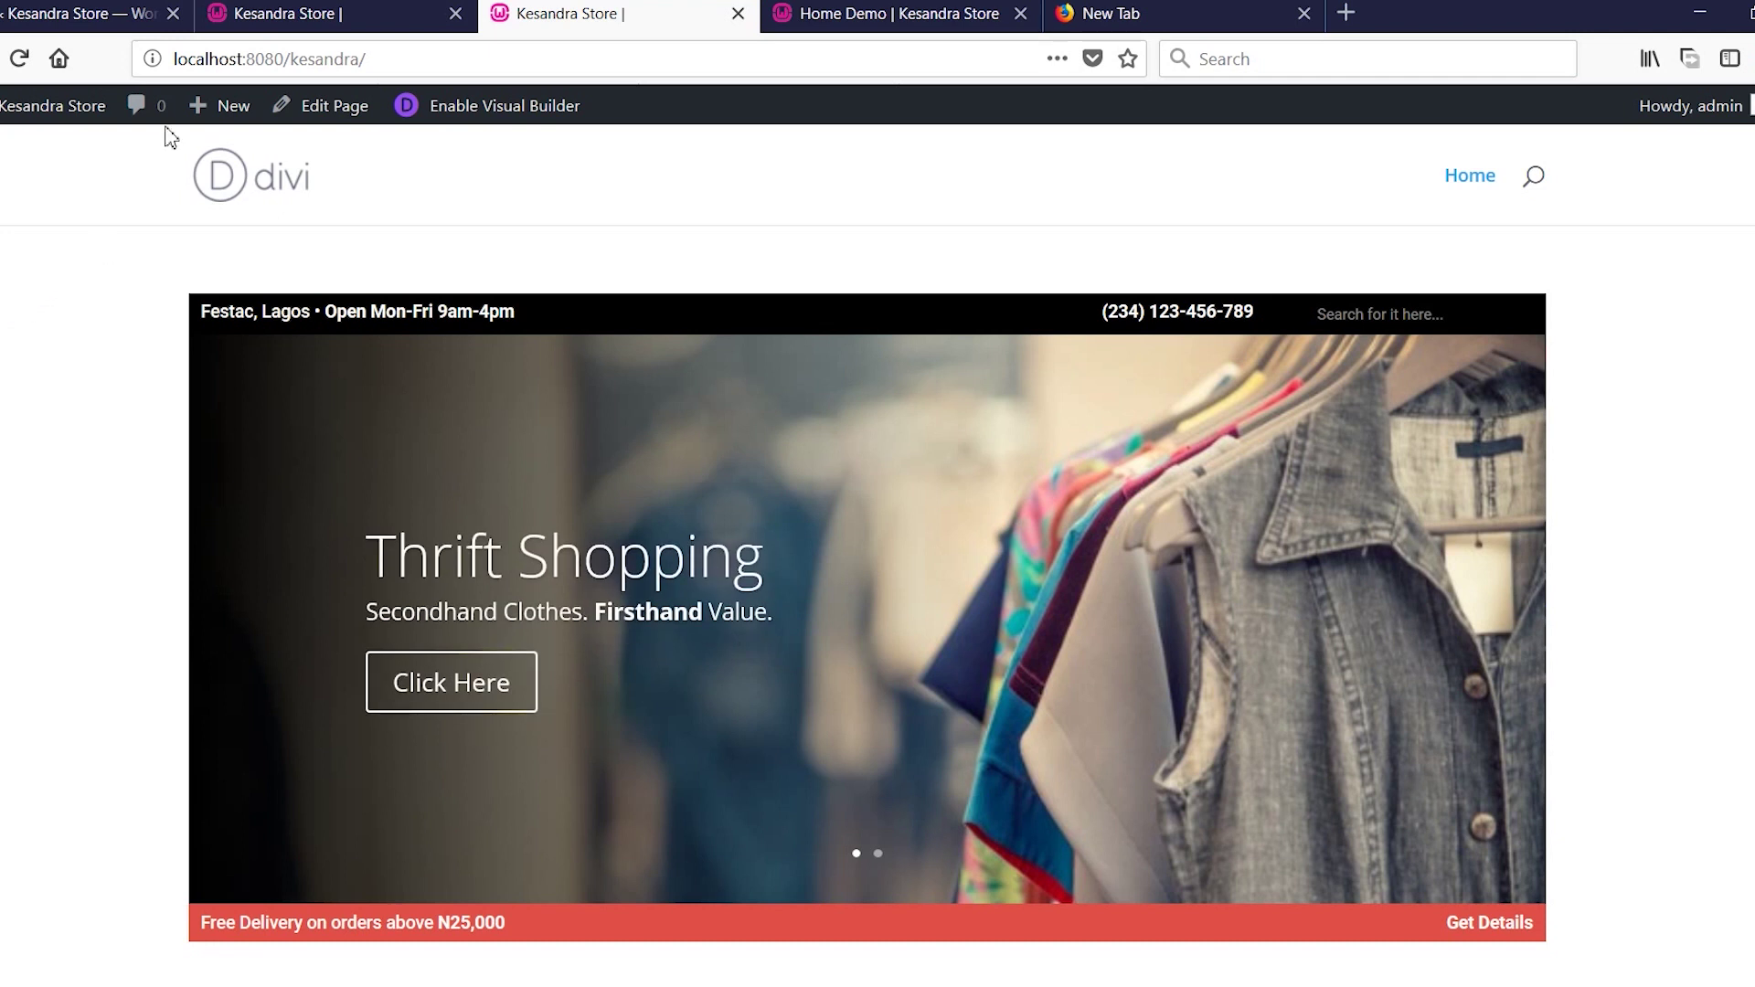
pyautogui.click(298, 16)
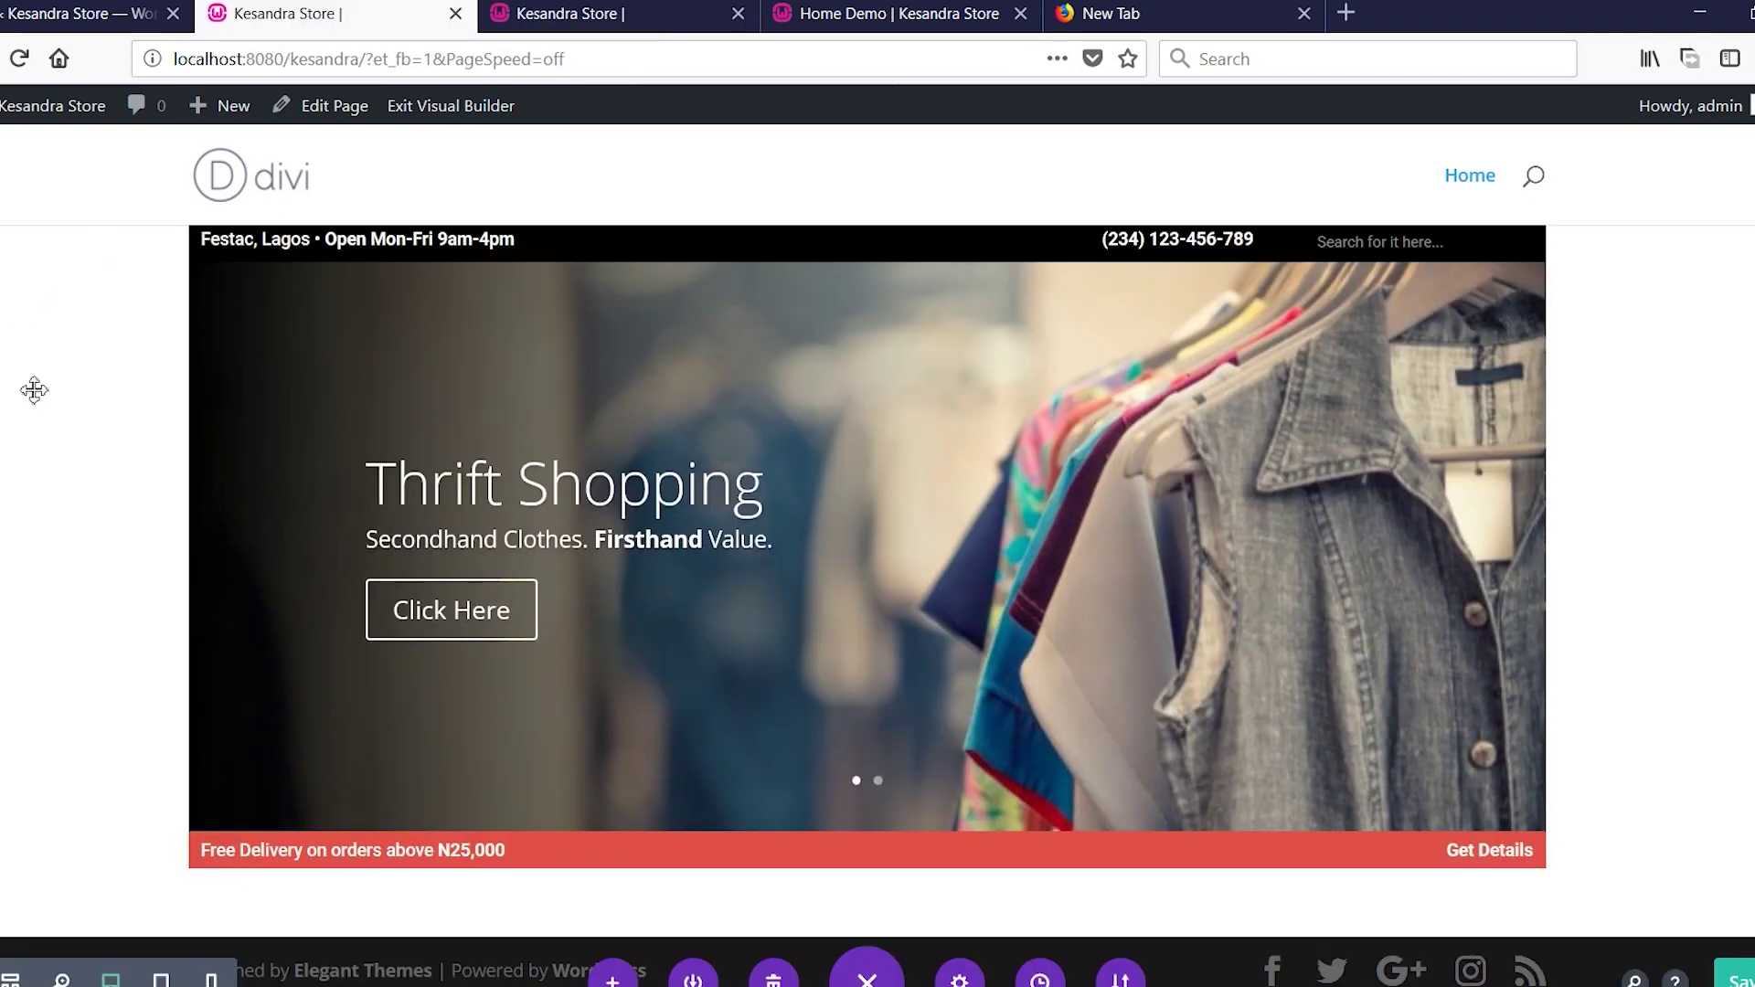